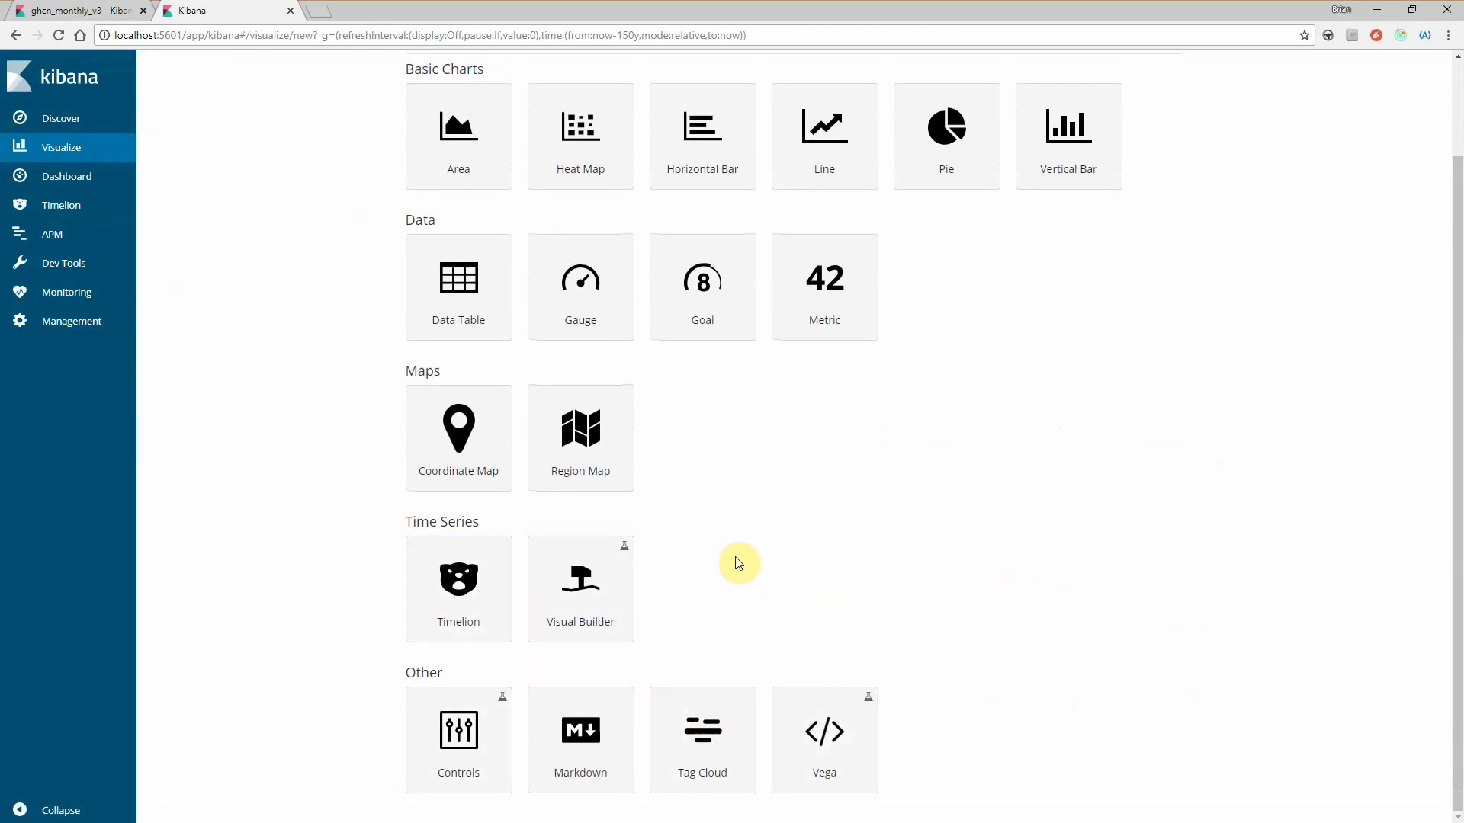
- Browse the visualization types and create a new Visual Builder visualization
{"action": "scroll", "coordinate": [755, 559], "scroll_direction": "up", "scroll_amount": 2}
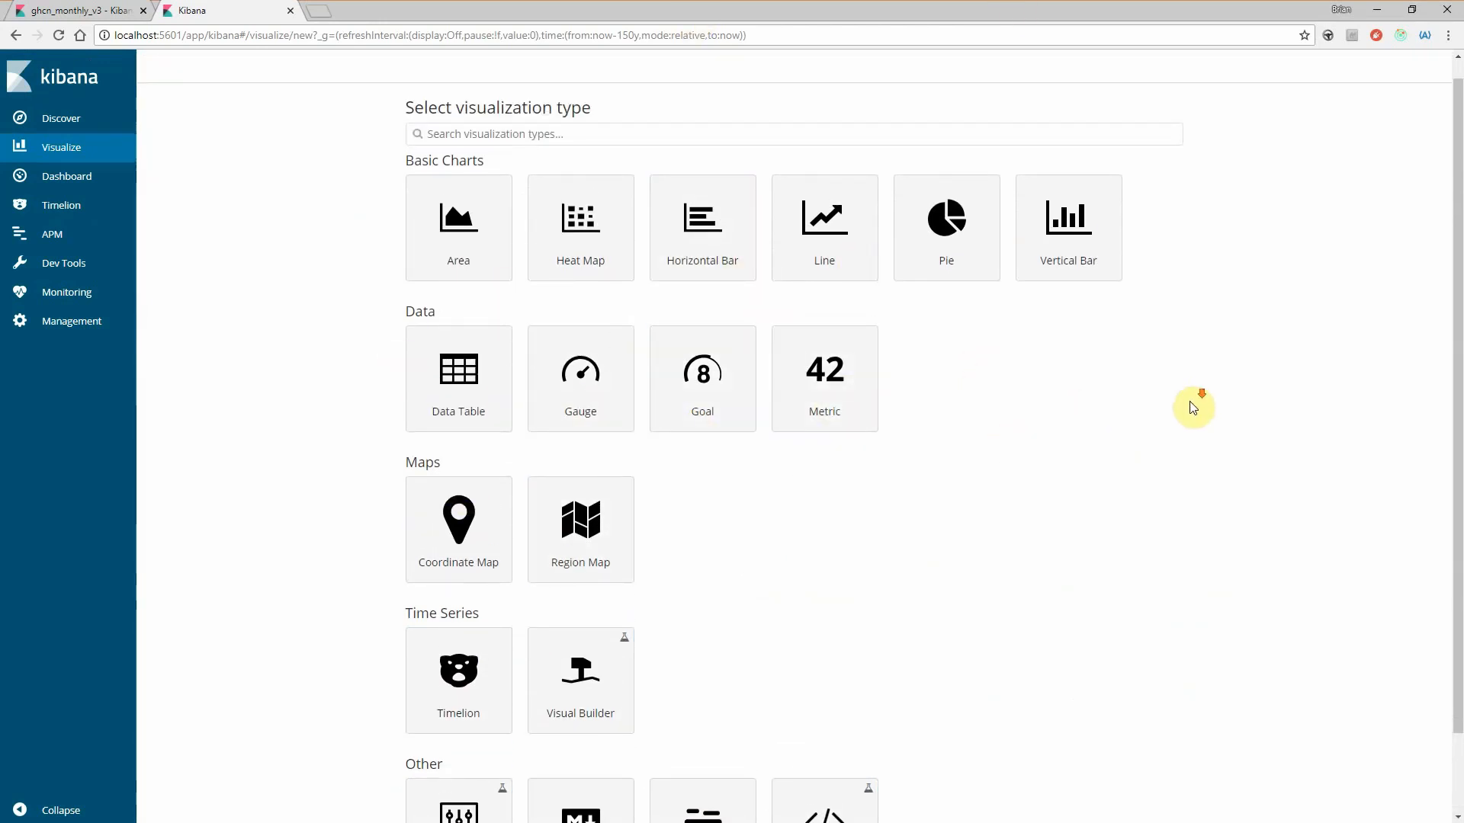
{"action": "scroll", "coordinate": [1178, 412], "scroll_direction": "down", "scroll_amount": 3}
{"action": "scroll", "coordinate": [787, 552], "scroll_direction": "up", "scroll_amount": 1}
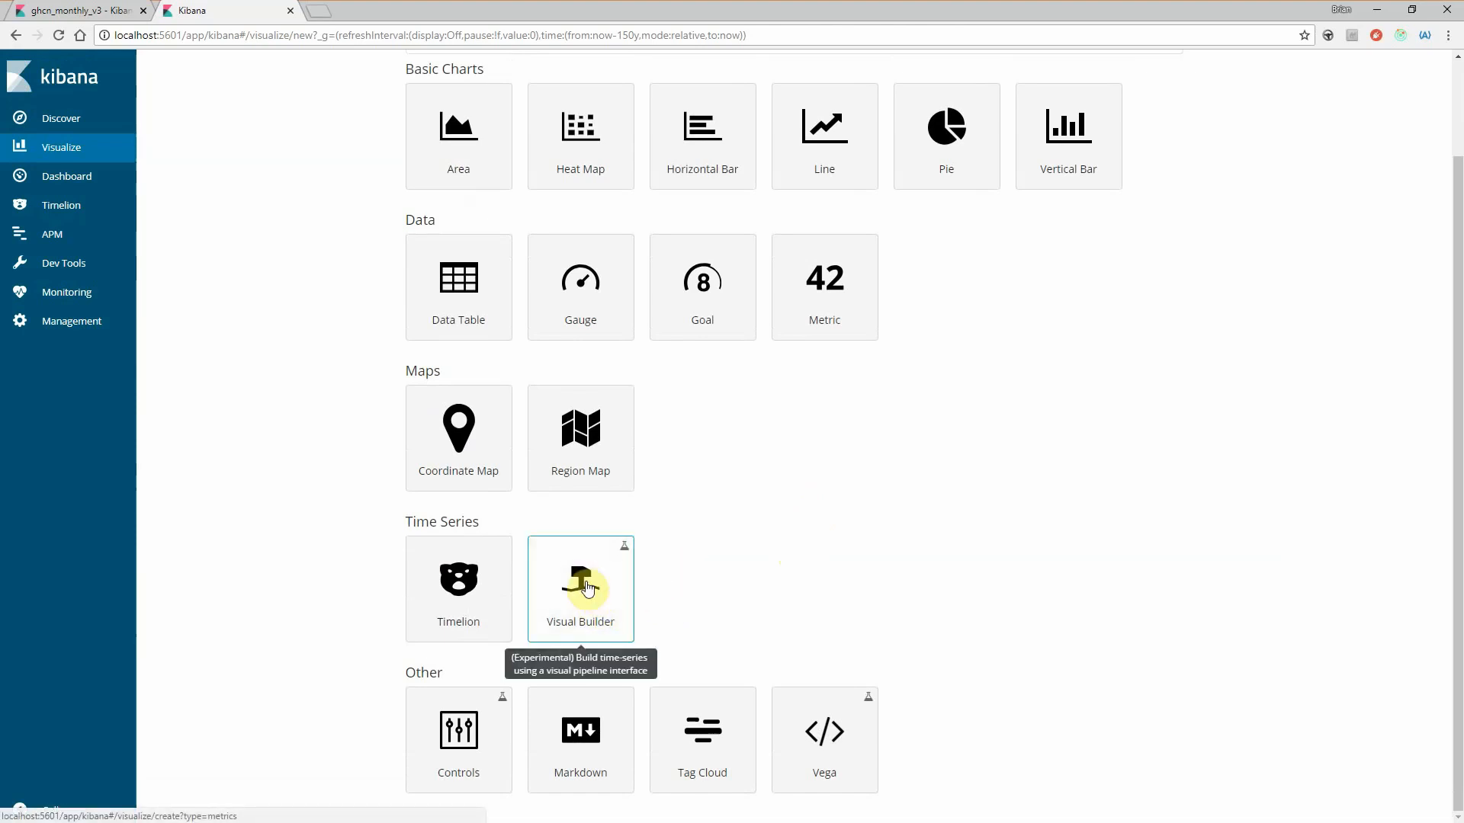
{"action": "left_click", "coordinate": [640, 585]}
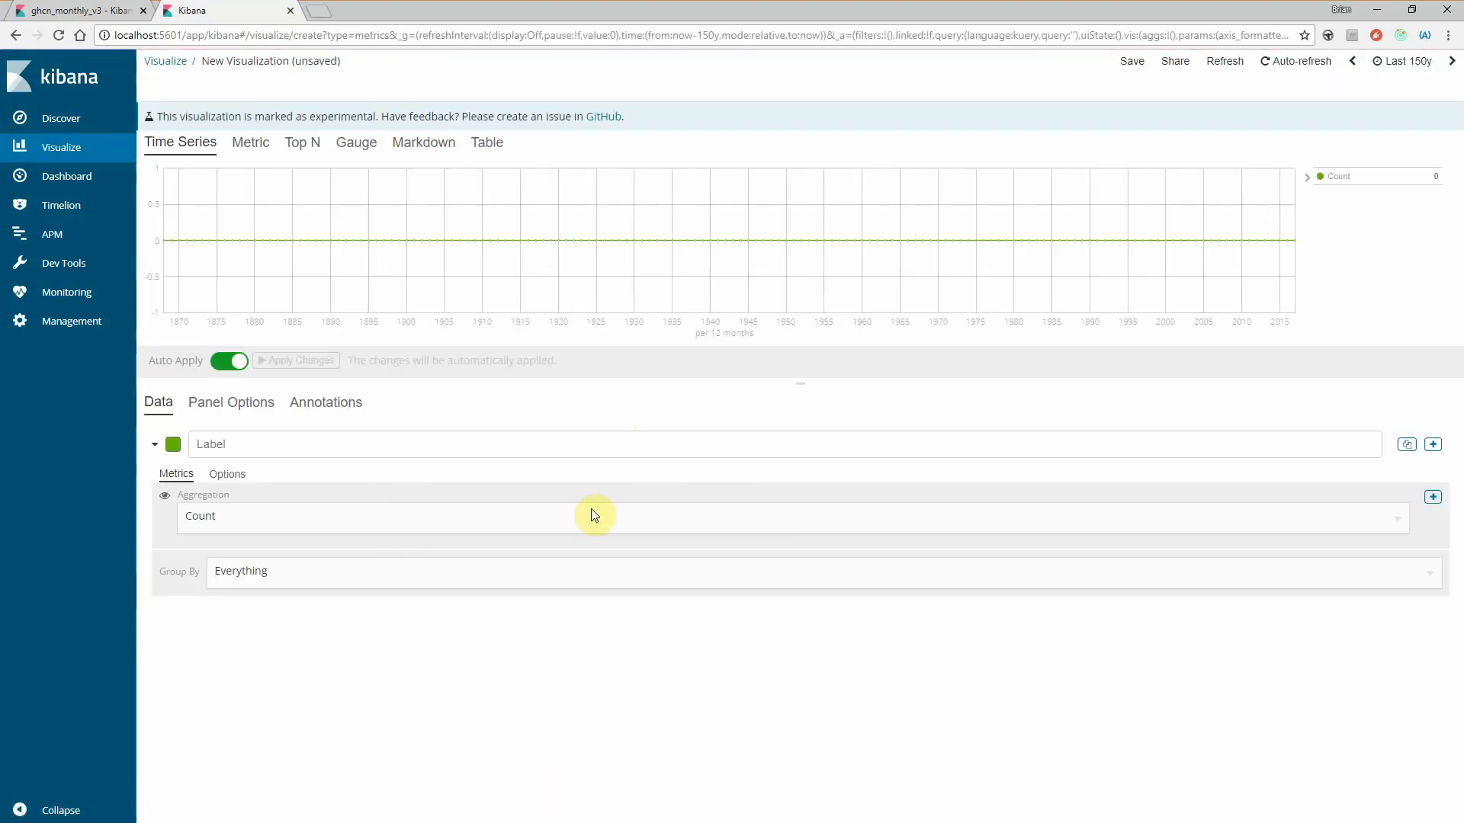
- Examine the Time Series type's data, panel and annotation options and compare them with those of the Metric type
{"action": "left_click", "coordinate": [227, 401]}
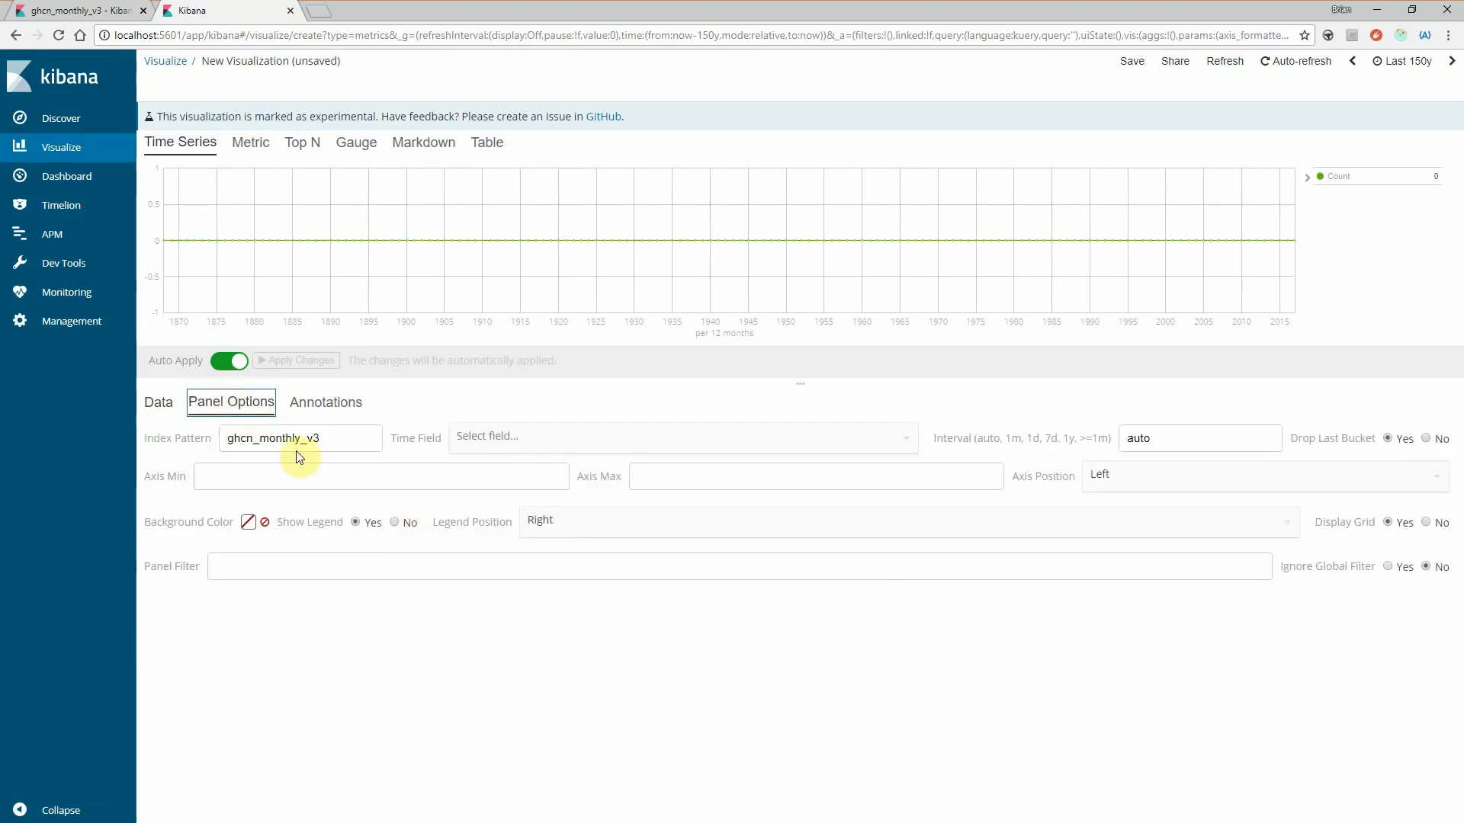
{"action": "left_click", "coordinate": [323, 402]}
{"action": "left_click", "coordinate": [238, 404]}
{"action": "left_click", "coordinate": [158, 402]}
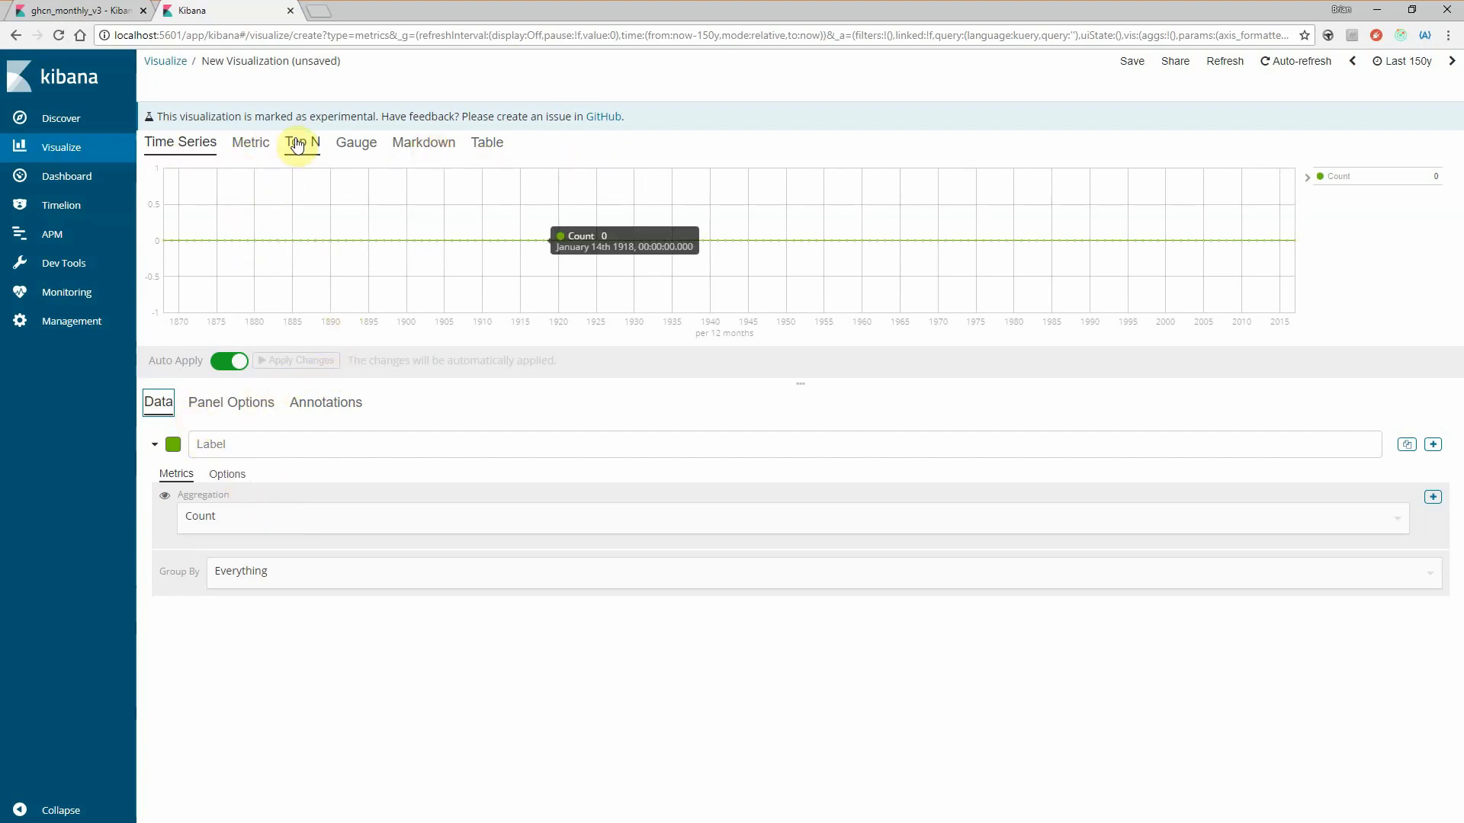
{"action": "left_click", "coordinate": [250, 143]}
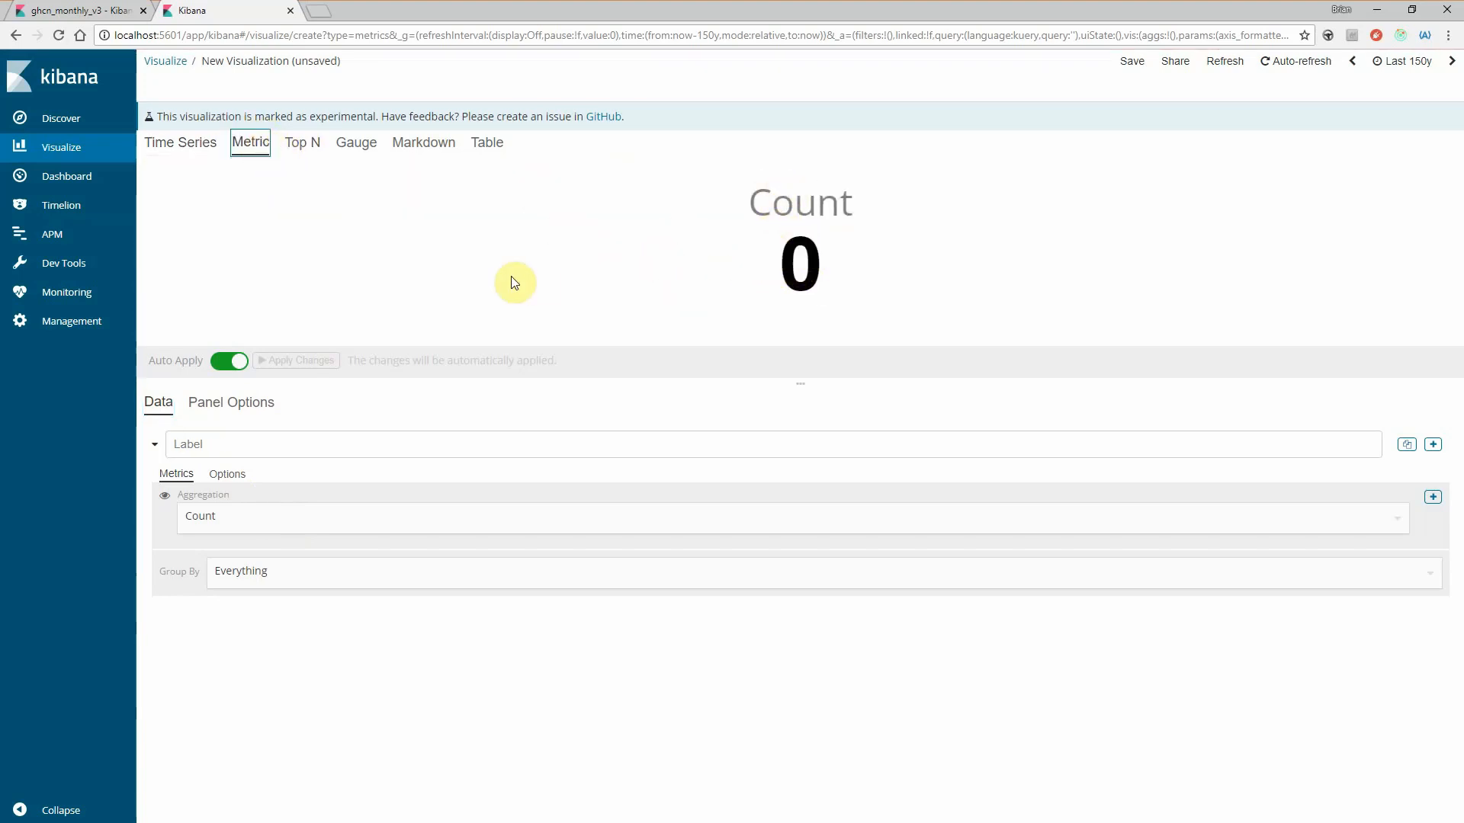
{"action": "left_click", "coordinate": [228, 404]}
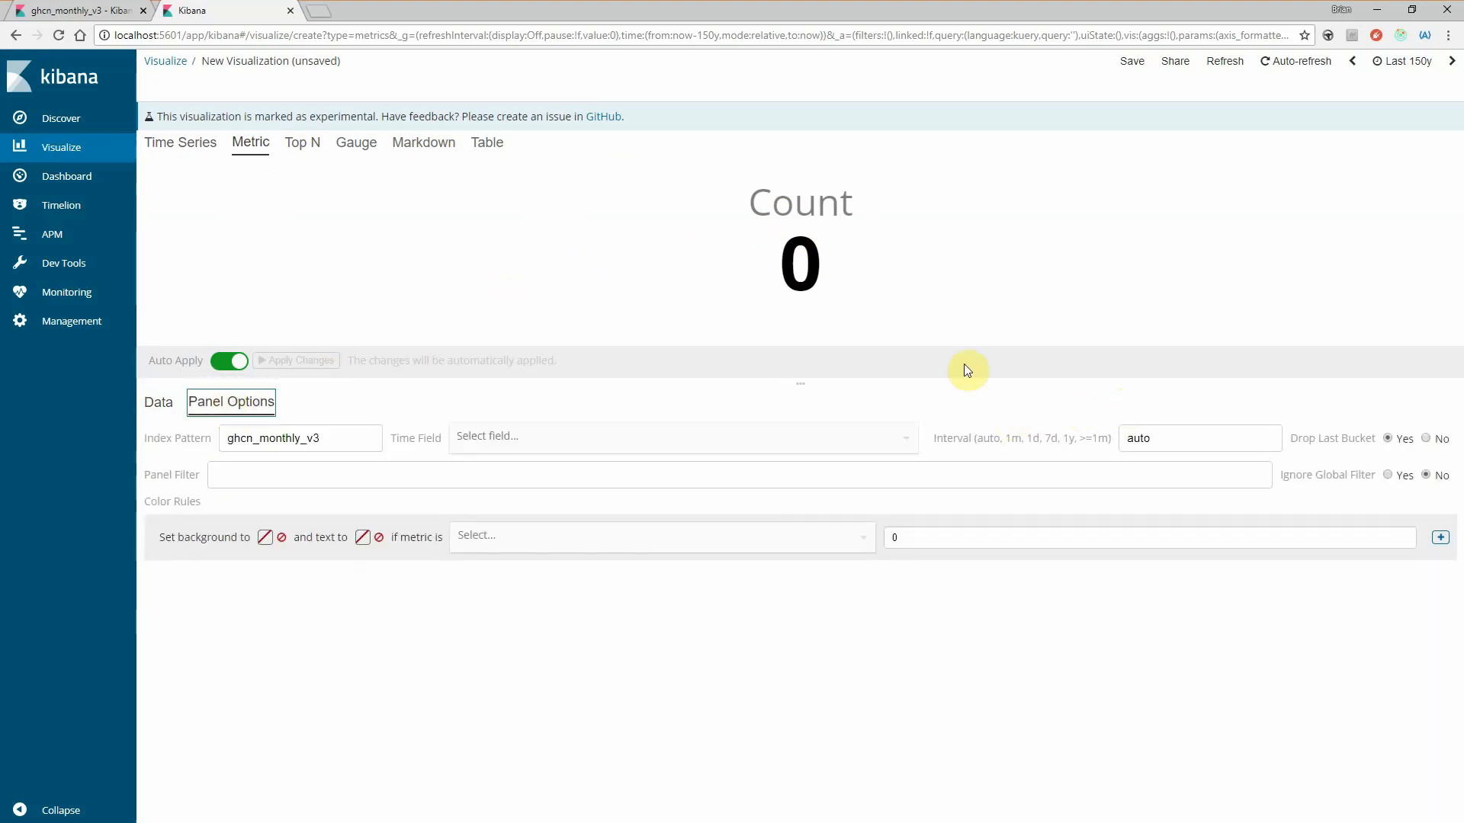
{"action": "left_click", "coordinate": [183, 143]}
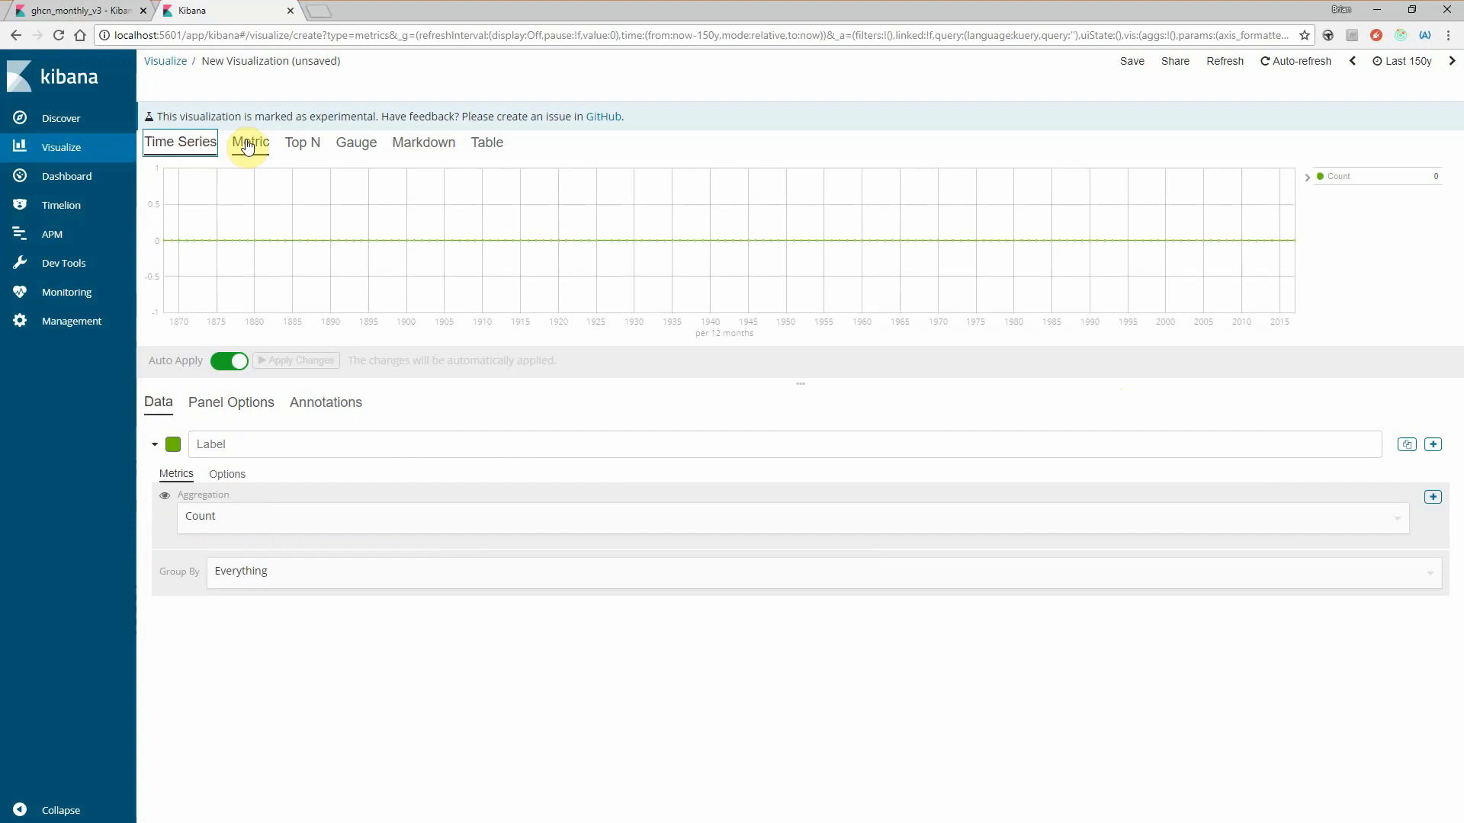
{"action": "left_click", "coordinate": [248, 144]}
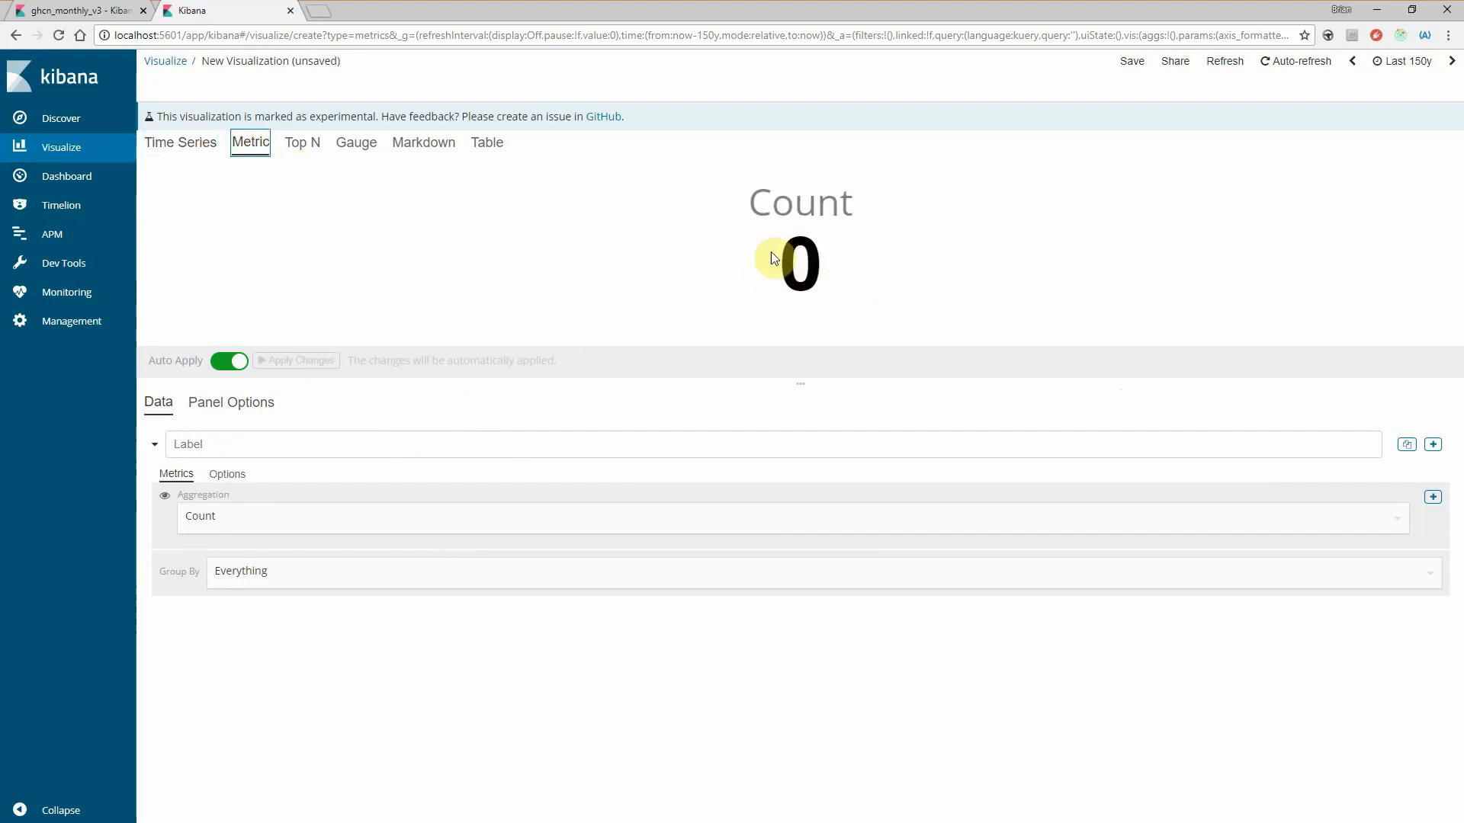
{"action": "left_click", "coordinate": [225, 402]}
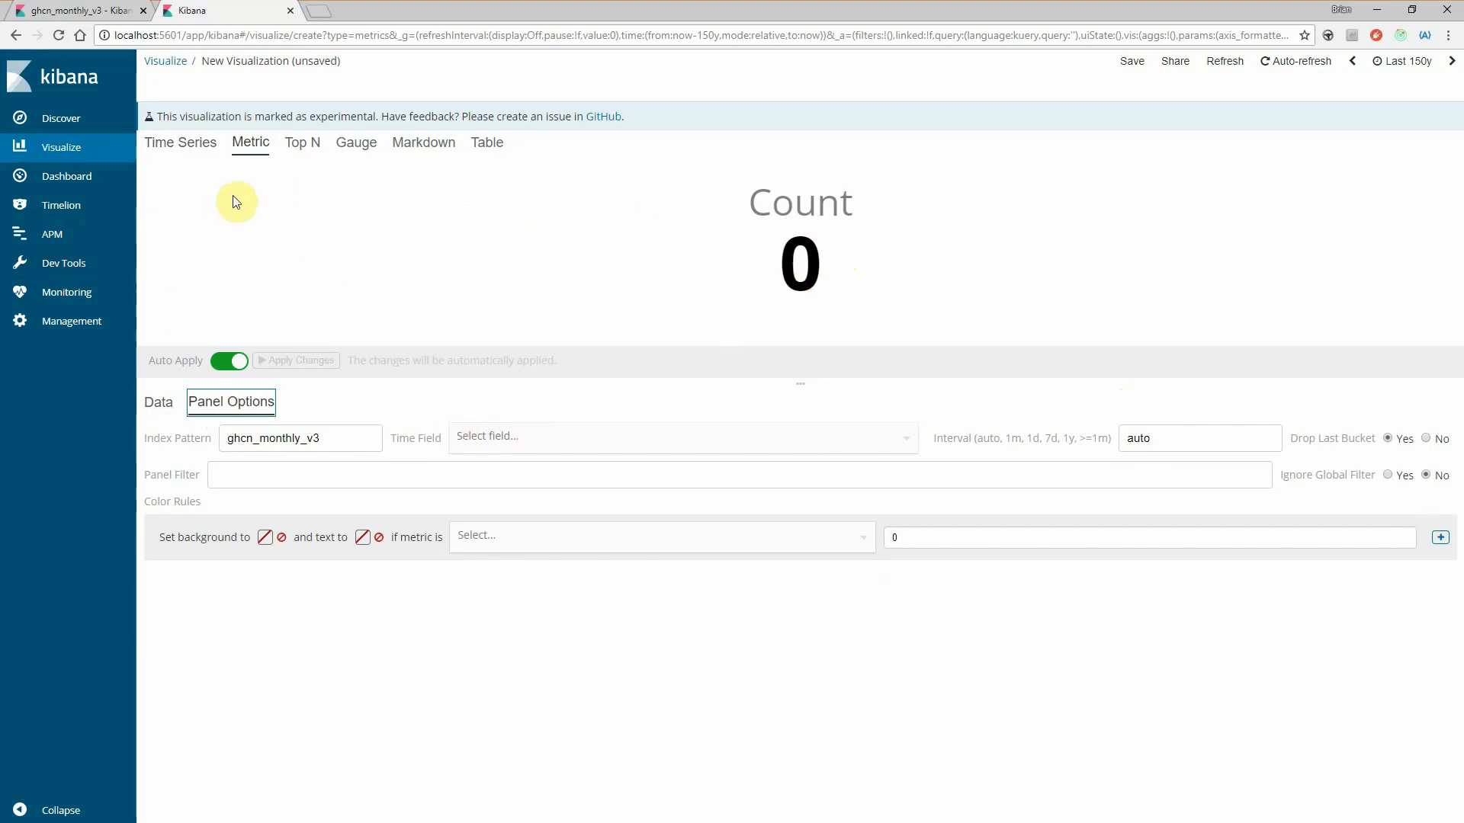
{"action": "left_click", "coordinate": [200, 146]}
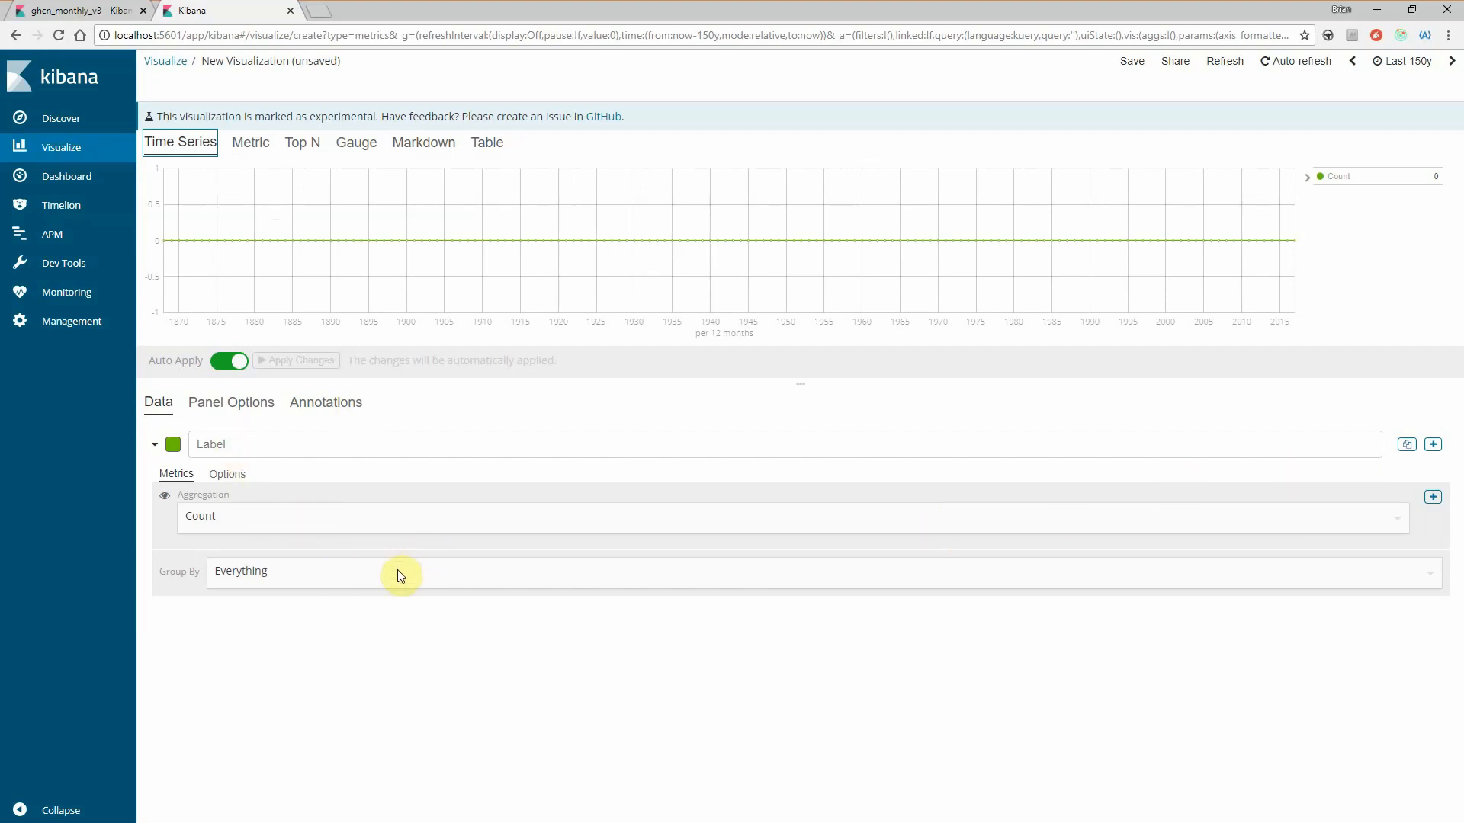
- Set the time series panel's time field to date for the ghcn_monthly_v3 index pattern
{"action": "left_click", "coordinate": [232, 402]}
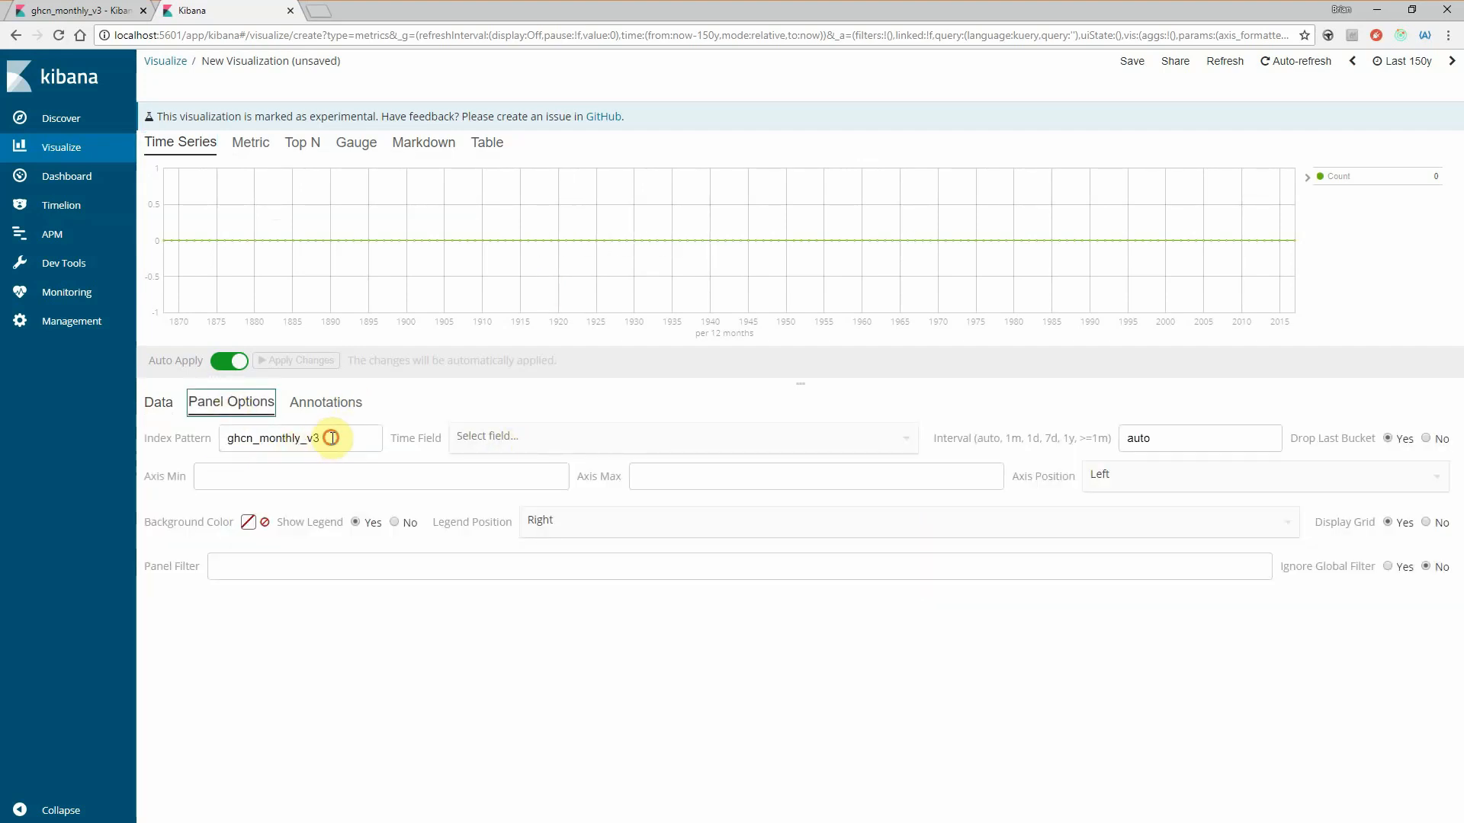
{"action": "left_click", "coordinate": [325, 439]}
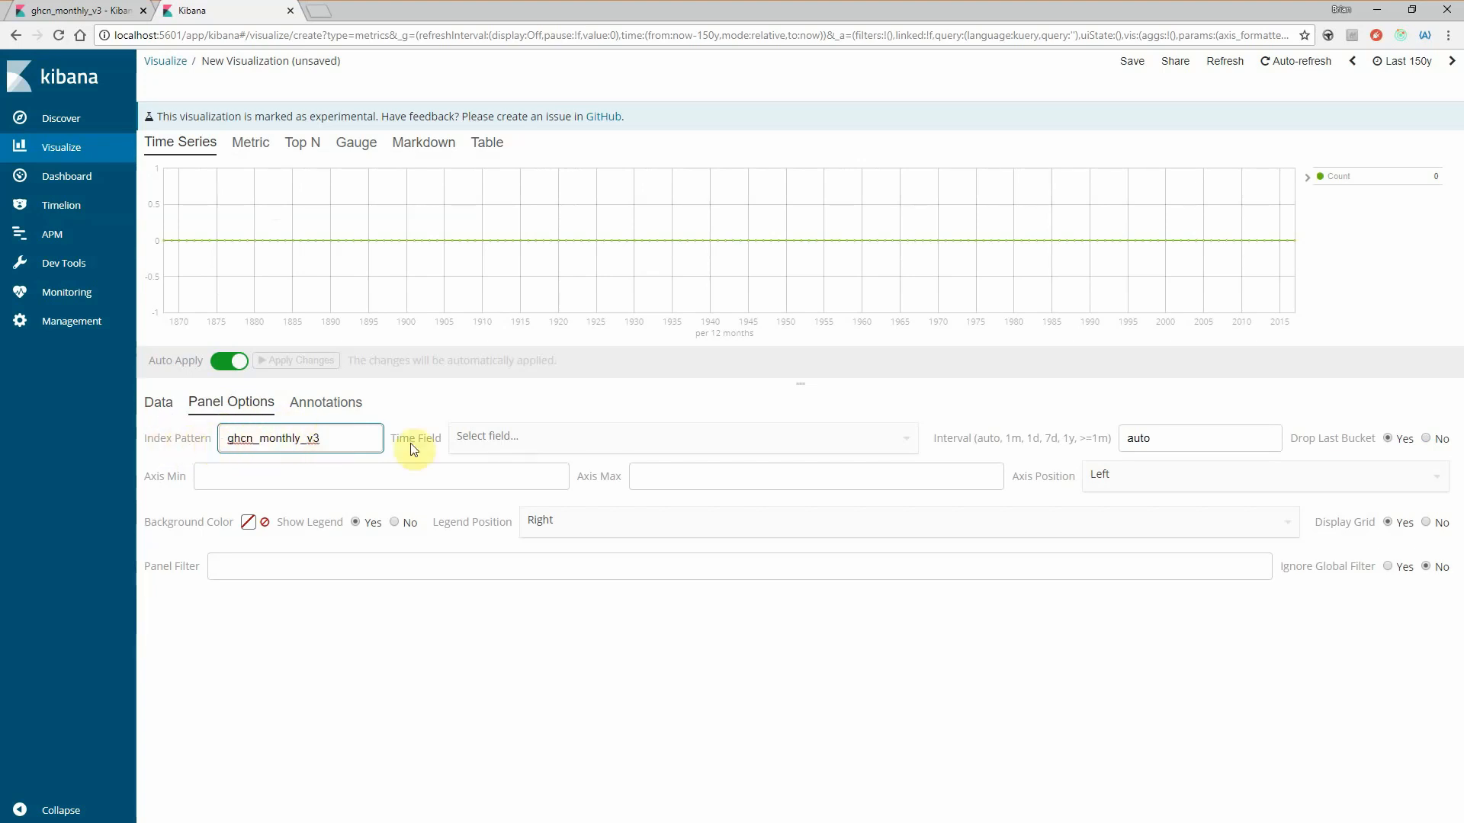
{"action": "left_click", "coordinate": [524, 431]}
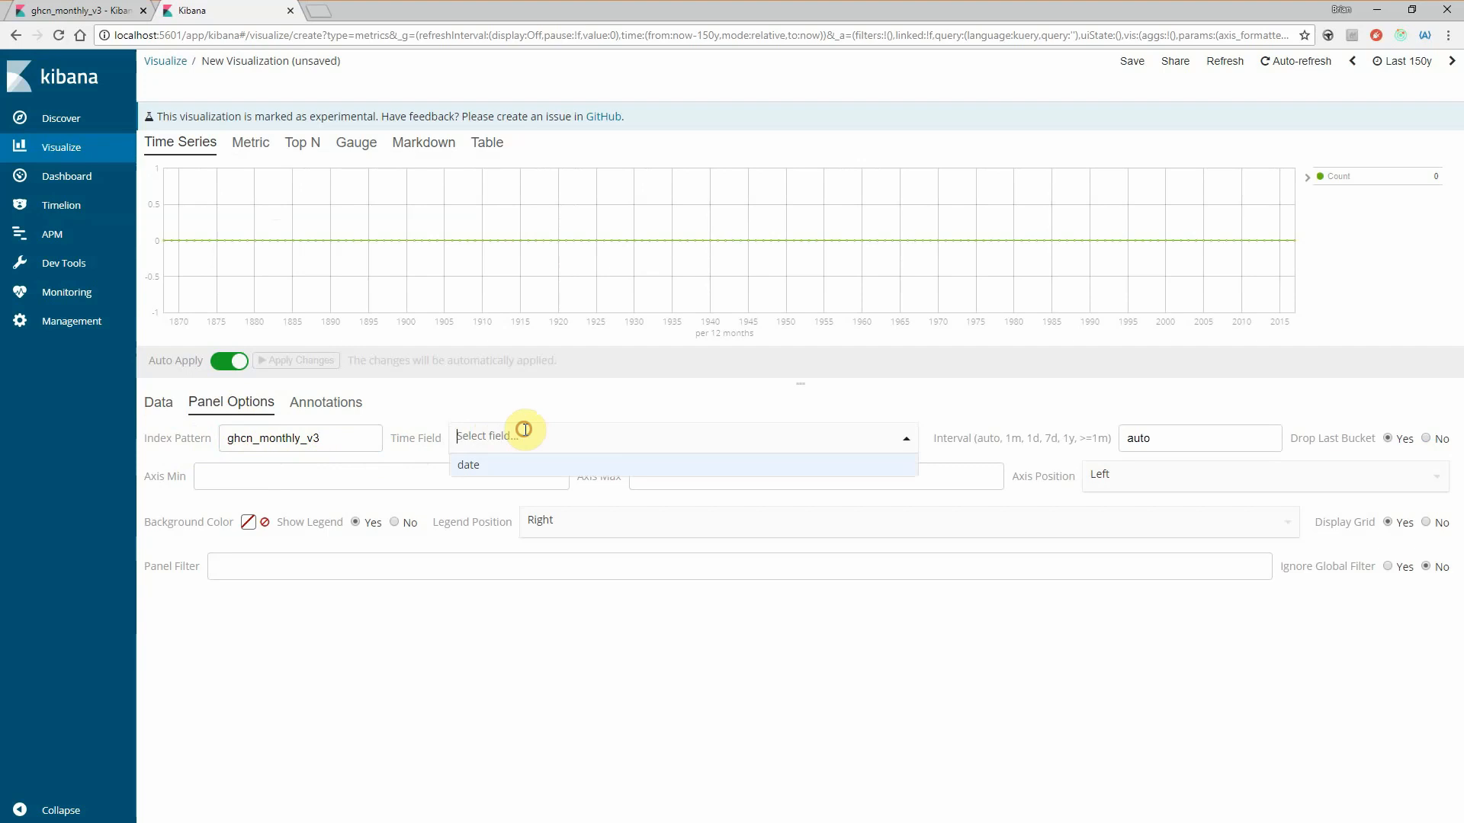
{"action": "left_click", "coordinate": [488, 465]}
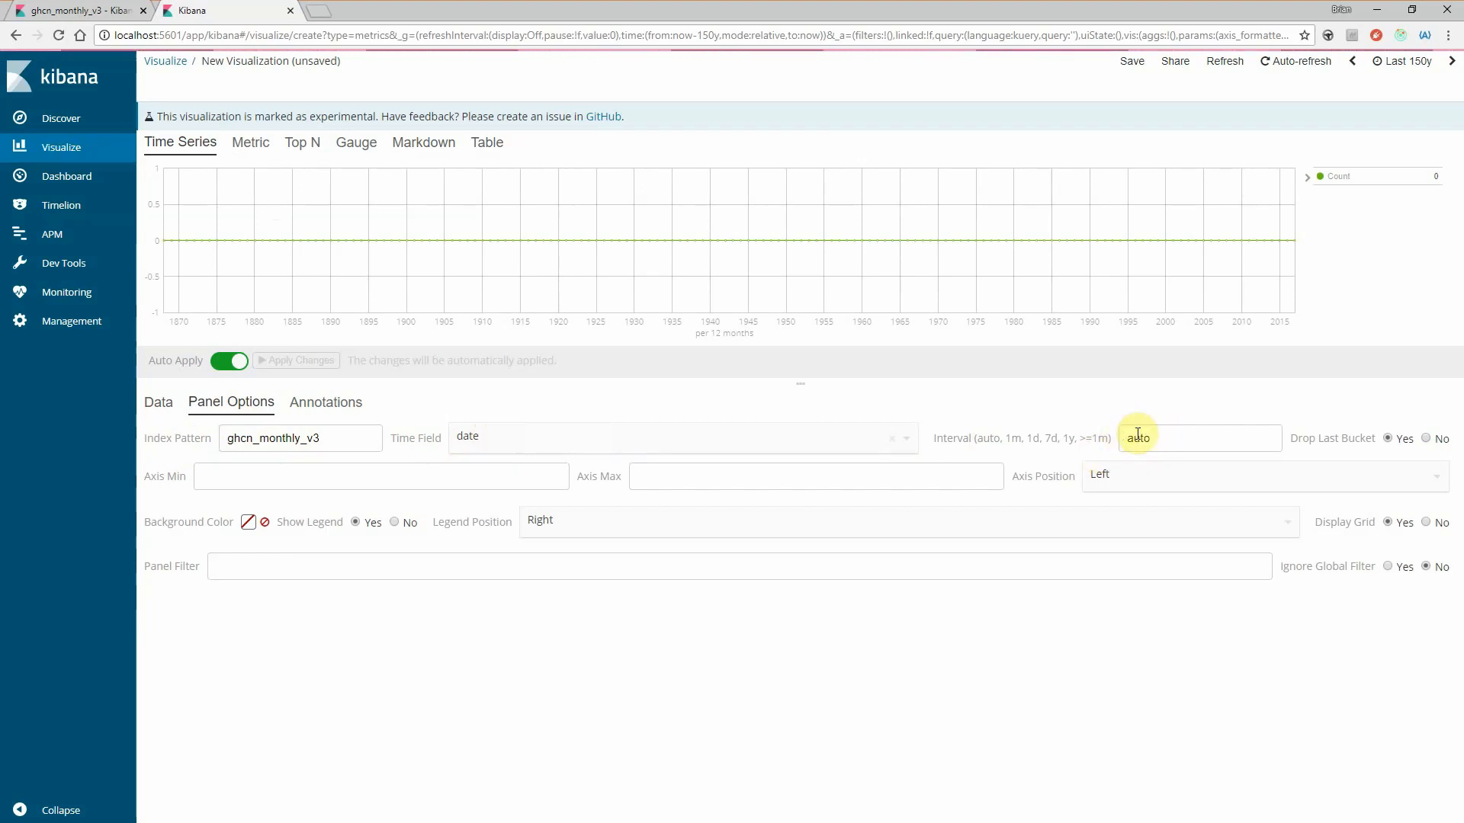
{"action": "left_click", "coordinate": [292, 558]}
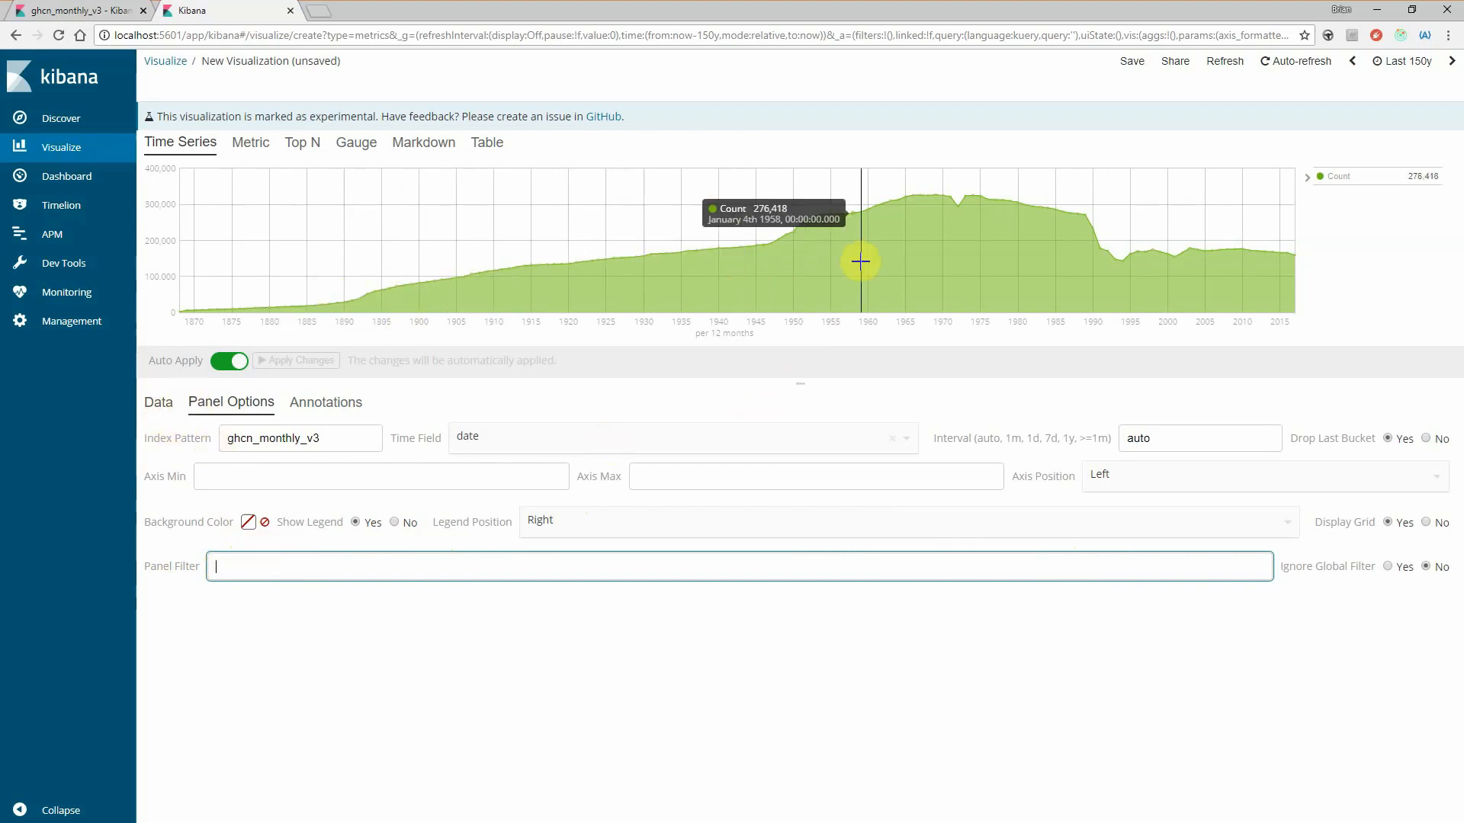
- Examine the series data settings and the panel's Ignore Global Filter and Drop Last Bucket options against the chart
{"action": "left_click", "coordinate": [159, 402]}
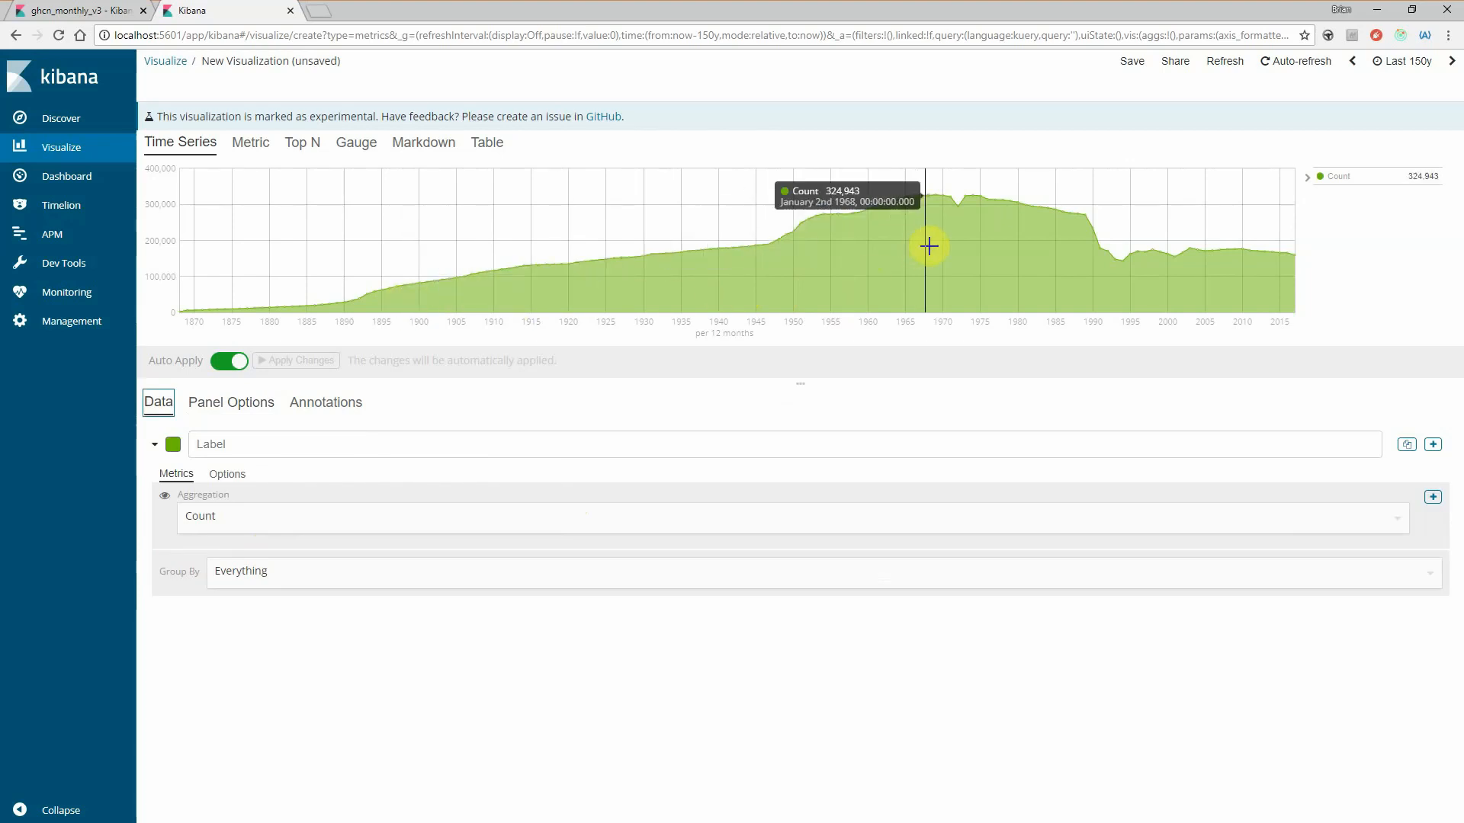
{"action": "left_click", "coordinate": [225, 405]}
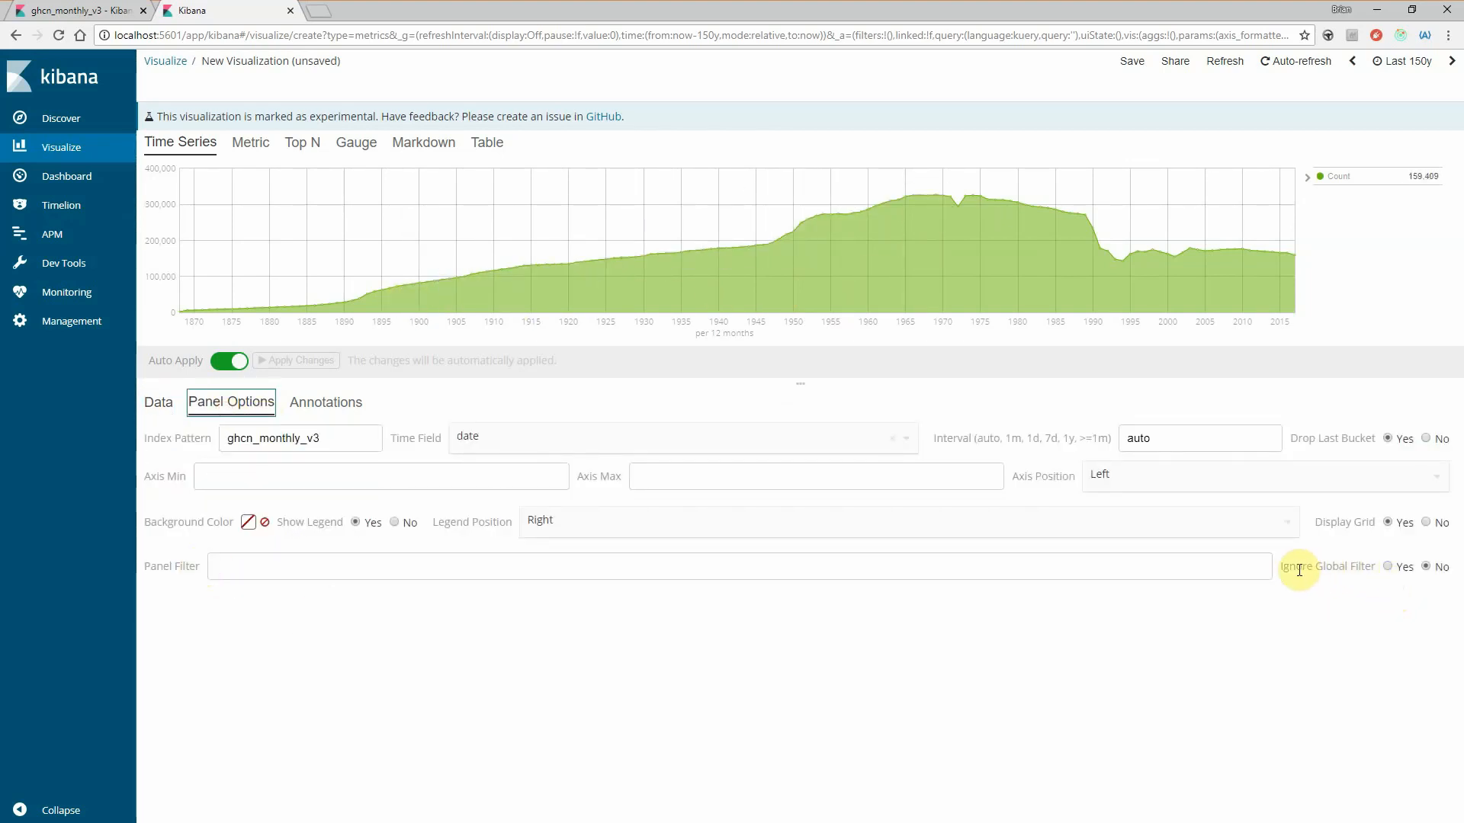
{"action": "left_click_drag", "start_coordinate": [1288, 568], "coordinate": [1359, 567]}
{"action": "left_click", "coordinate": [1359, 567]}
{"action": "left_click_drag", "start_coordinate": [1298, 438], "coordinate": [1336, 437]}
{"action": "left_click", "coordinate": [1337, 436]}
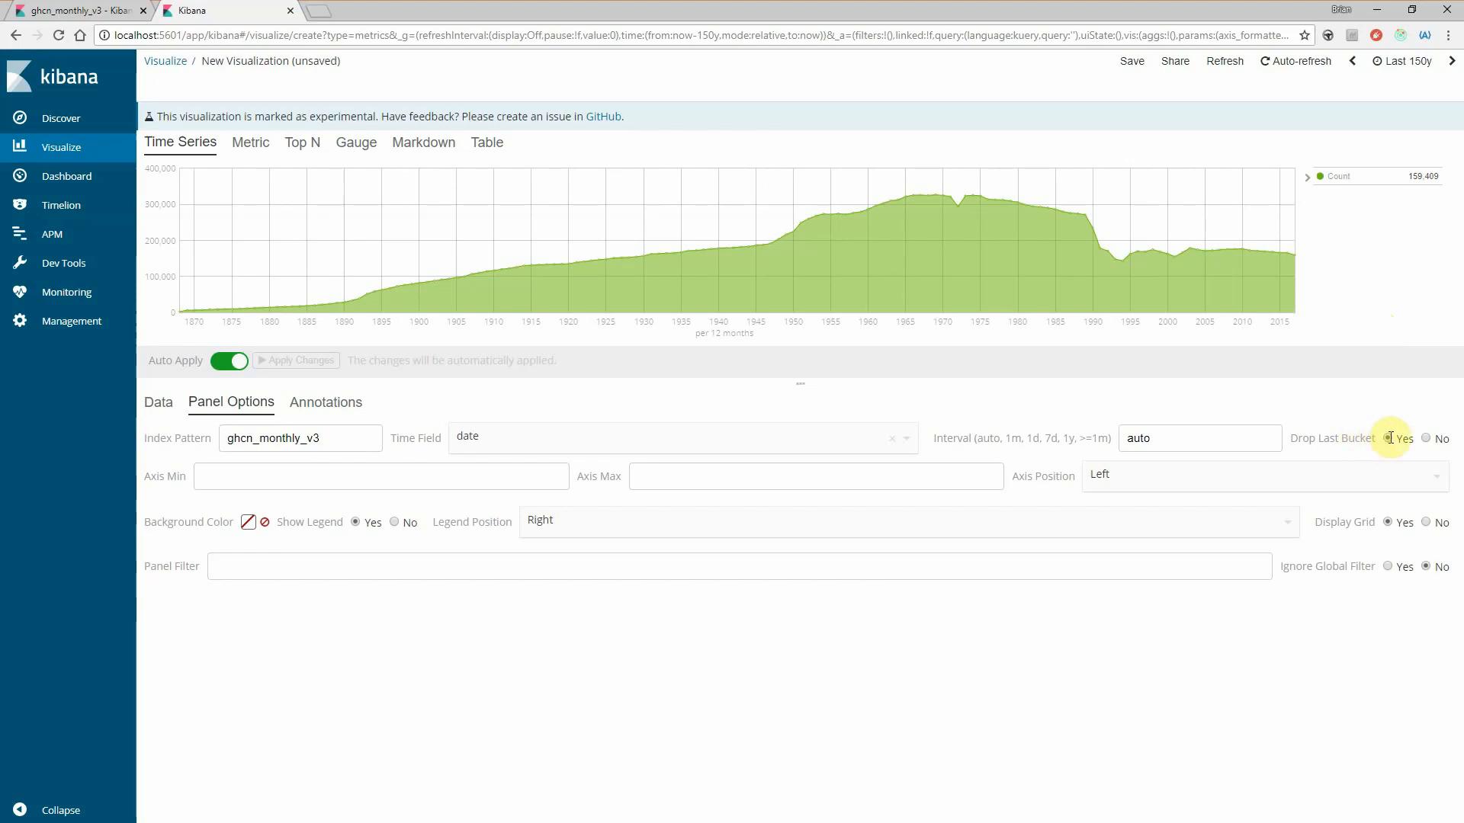
{"action": "mouse_move", "coordinate": [1278, 301]}
{"action": "mouse_move", "coordinate": [1291, 243]}
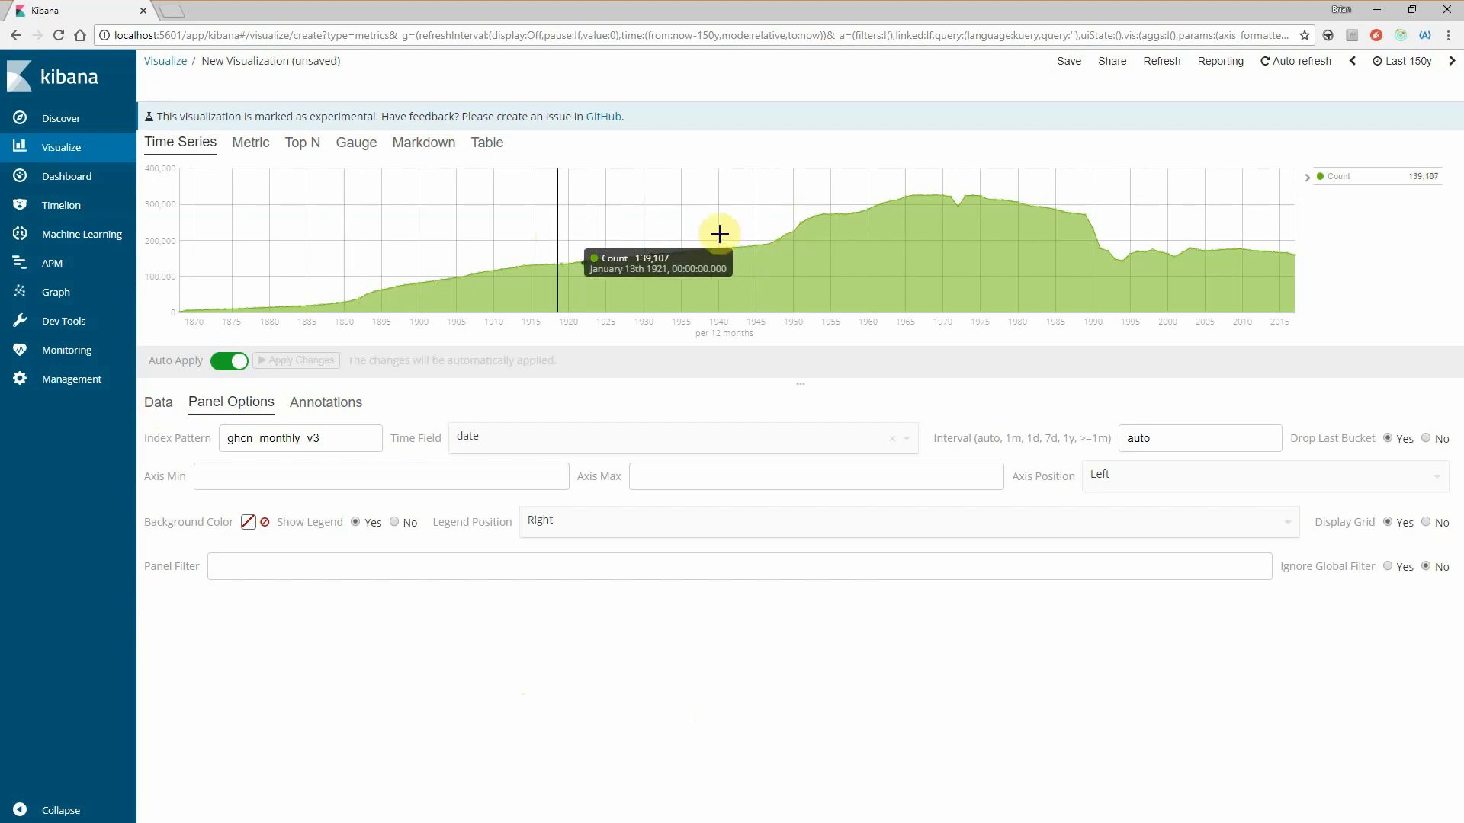
- Create a new line chart from the ghcn_monthly_v3 index in a separate browser tab
{"action": "middle_click", "coordinate": [76, 148]}
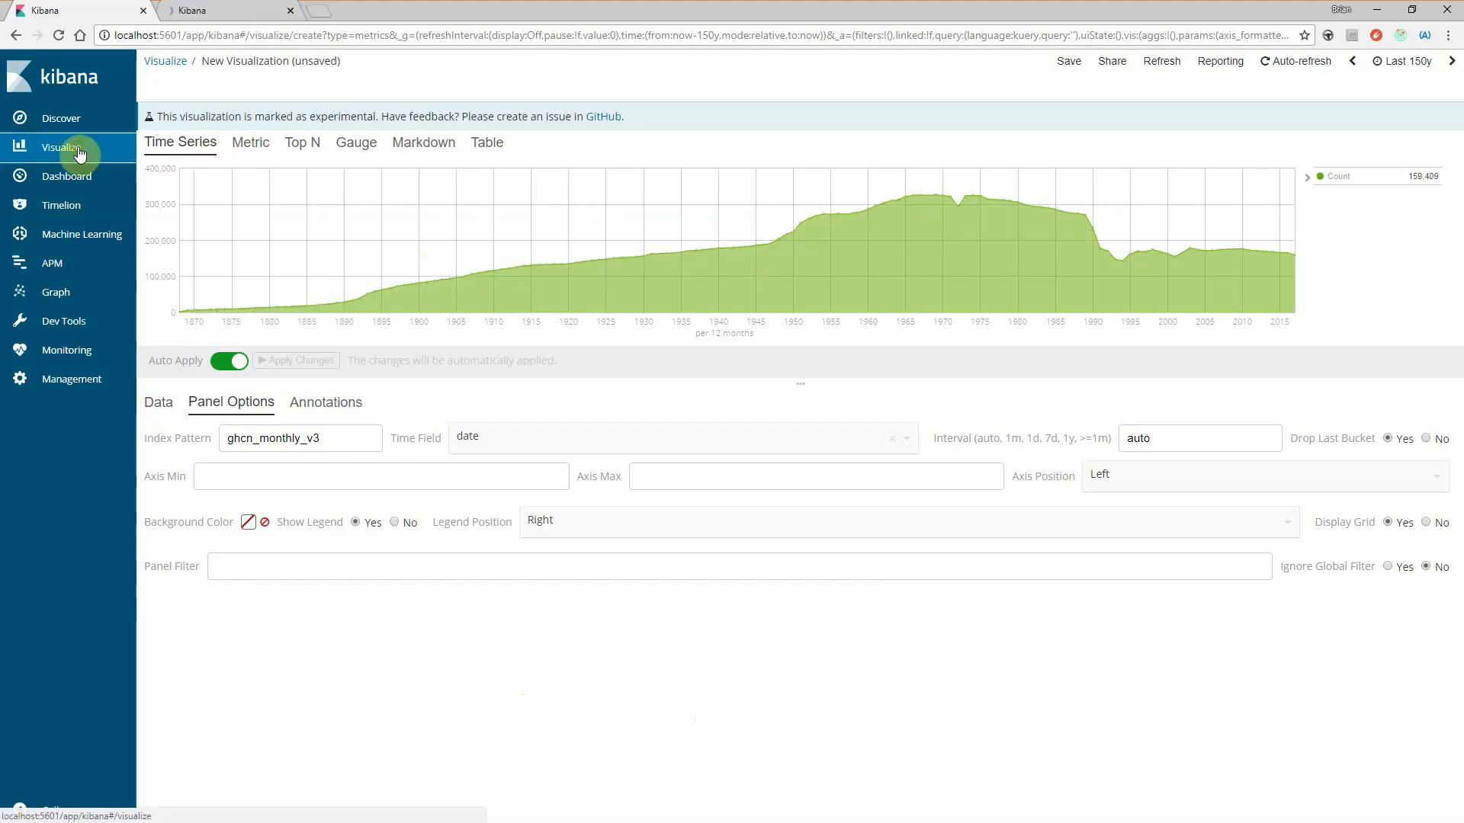
{"action": "left_click", "coordinate": [240, 11]}
{"action": "left_click", "coordinate": [981, 137]}
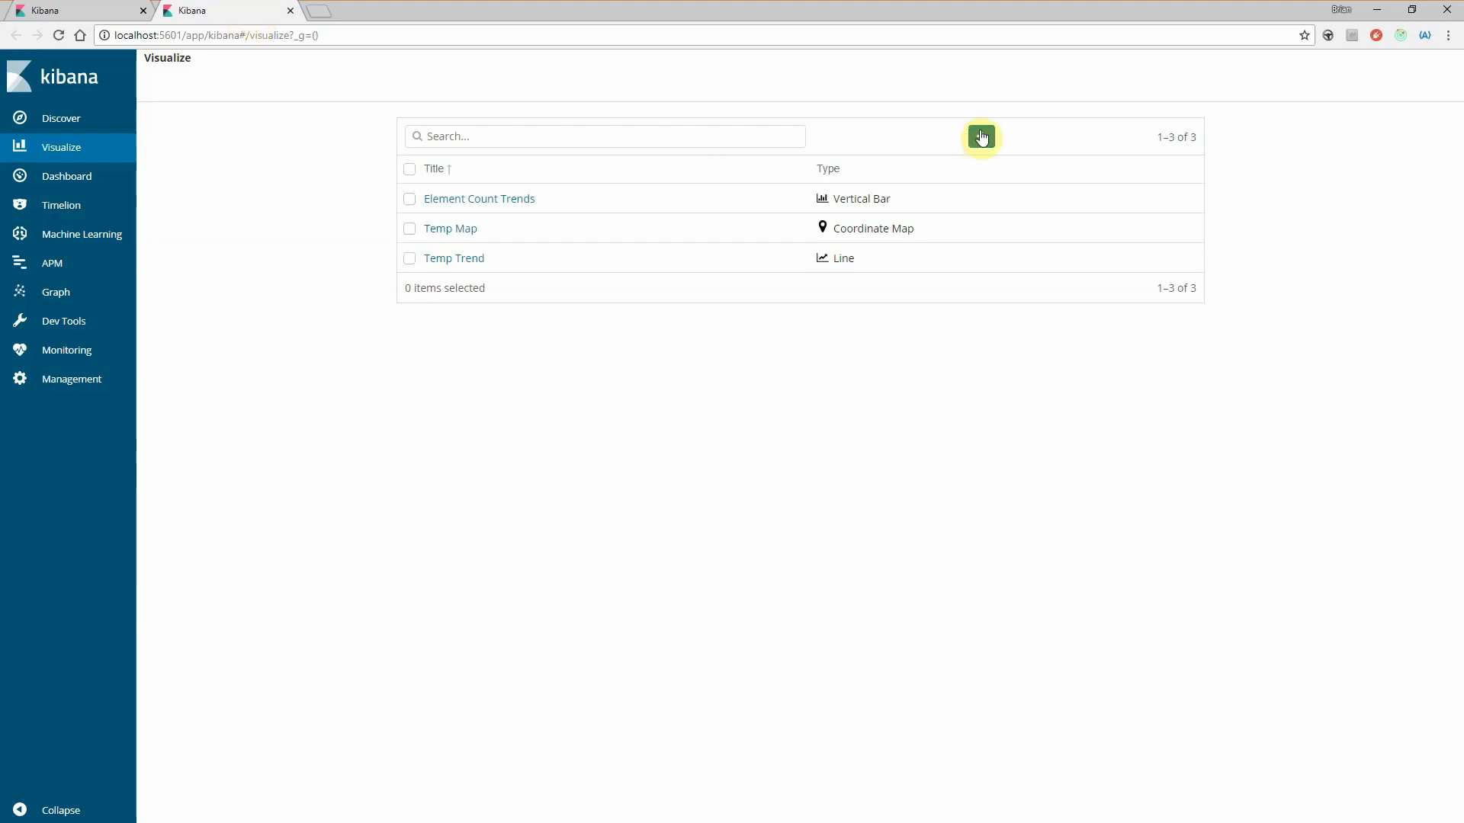
{"action": "left_click", "coordinate": [85, 20]}
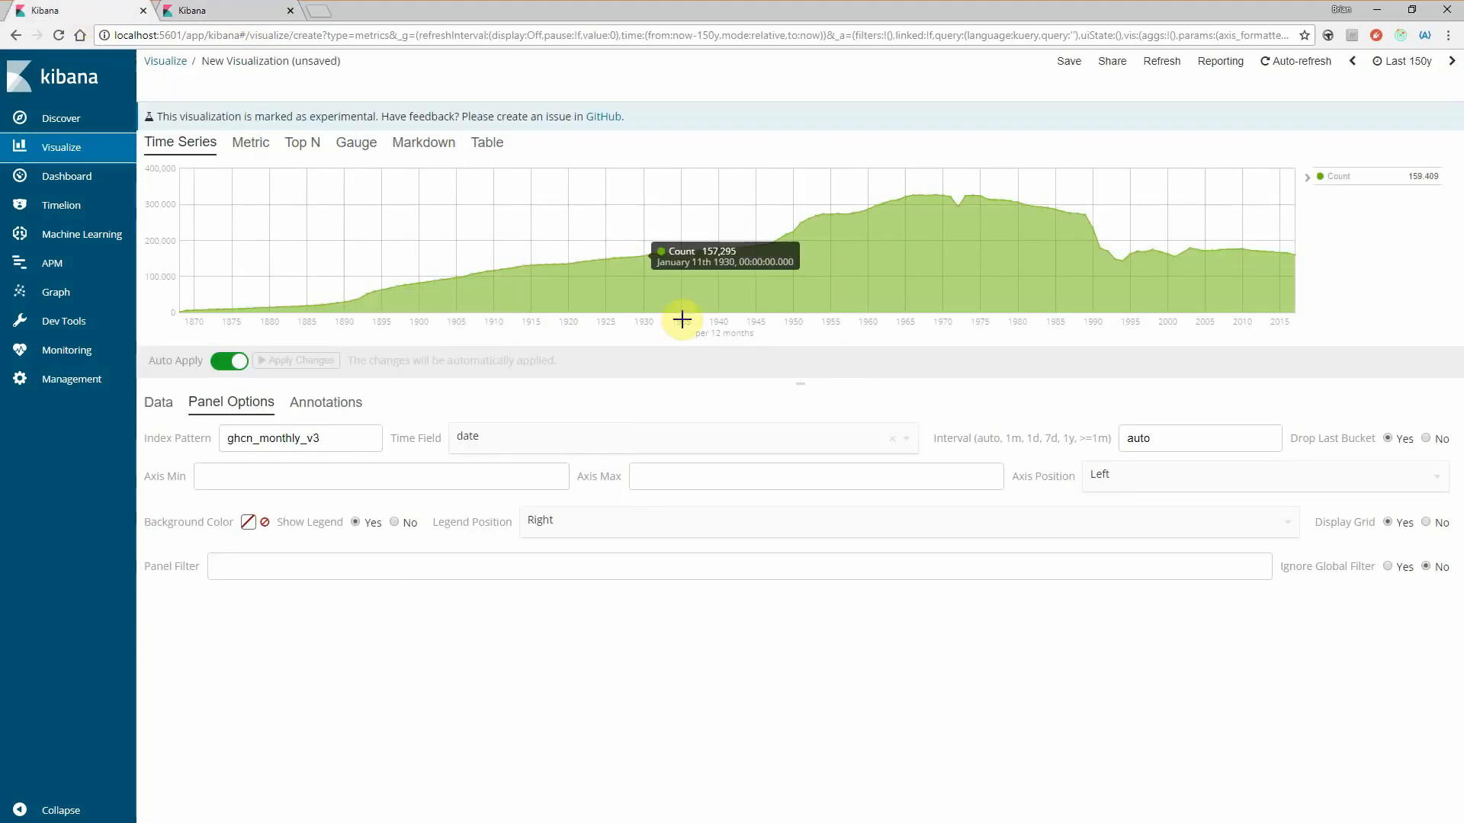
{"action": "left_click", "coordinate": [189, 10]}
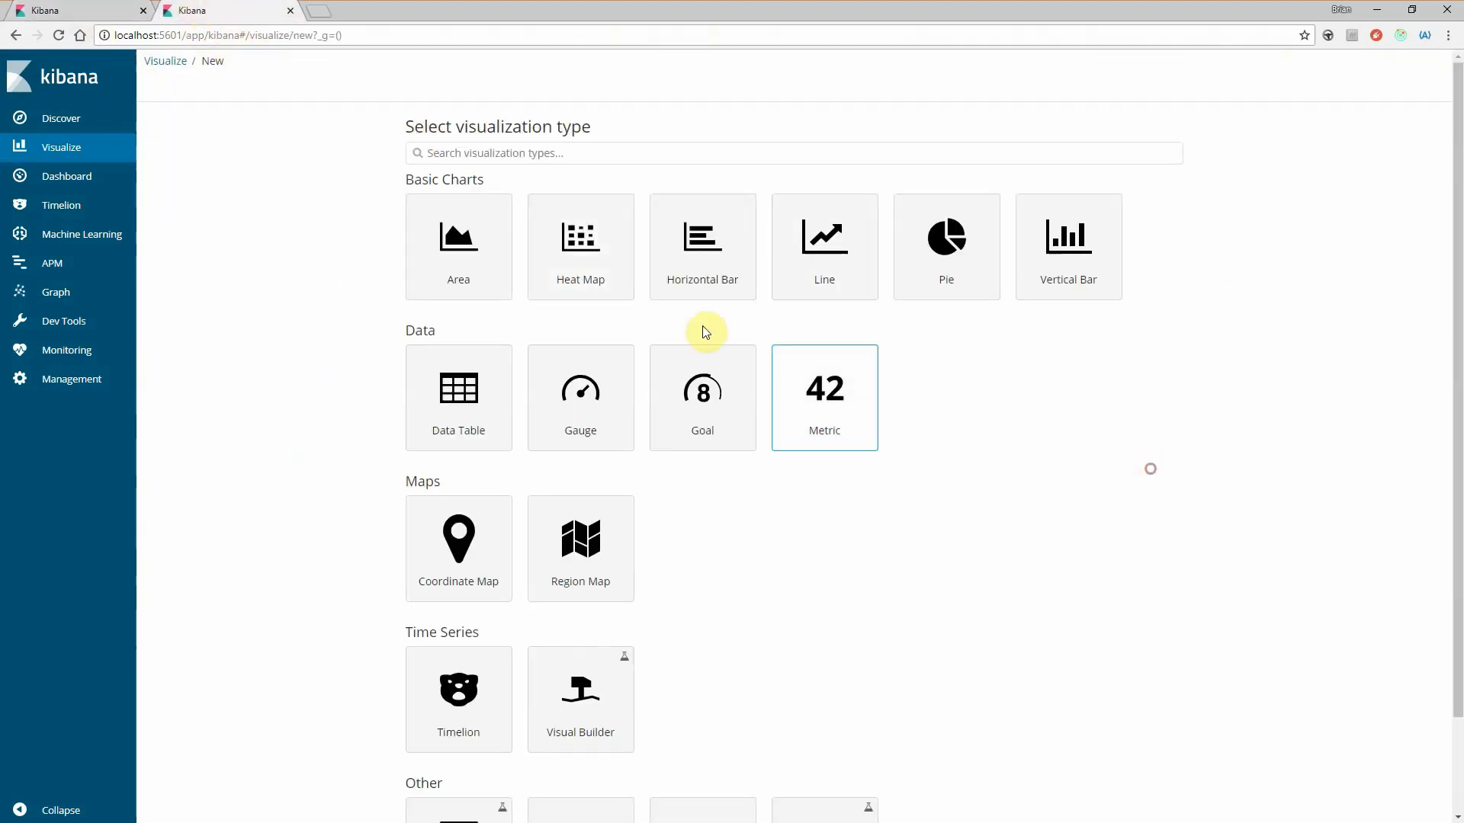
{"action": "left_click", "coordinate": [833, 266]}
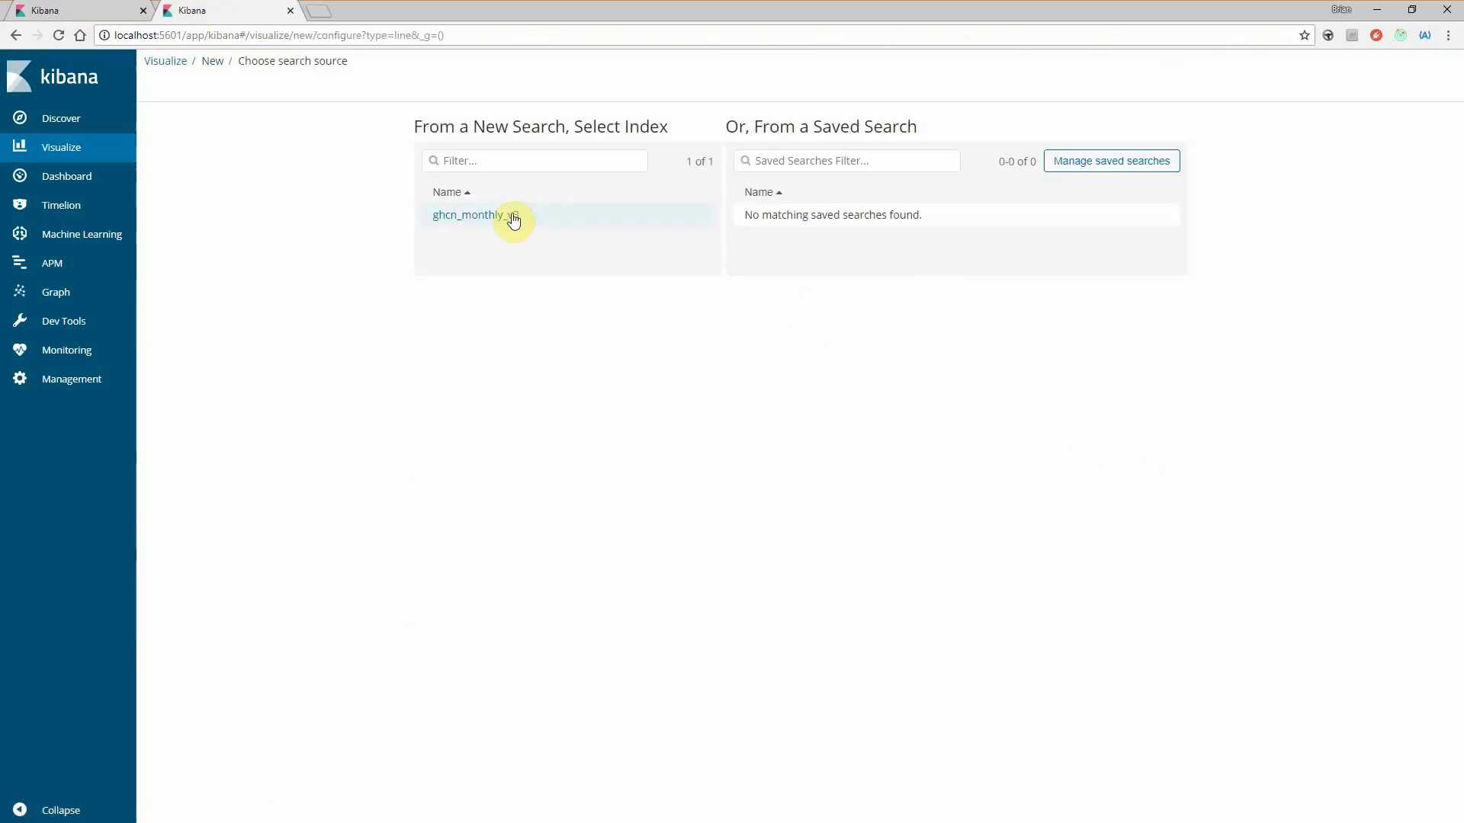
{"action": "left_click", "coordinate": [503, 218]}
- Filter the line chart with the query country.keyword :"CANADA"
{"action": "left_click", "coordinate": [281, 80]}
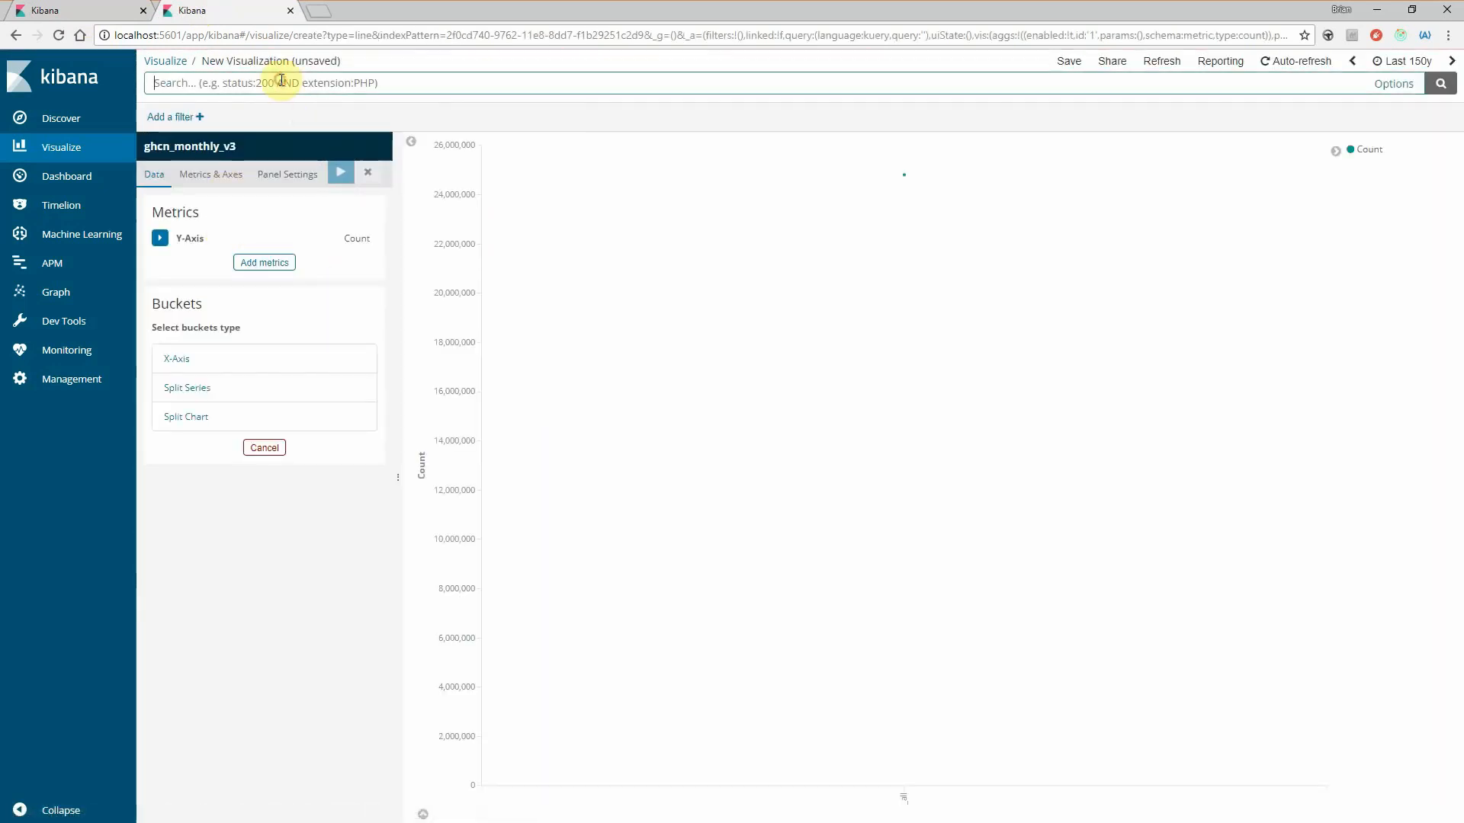
{"action": "type", "text": "country.keyword "}
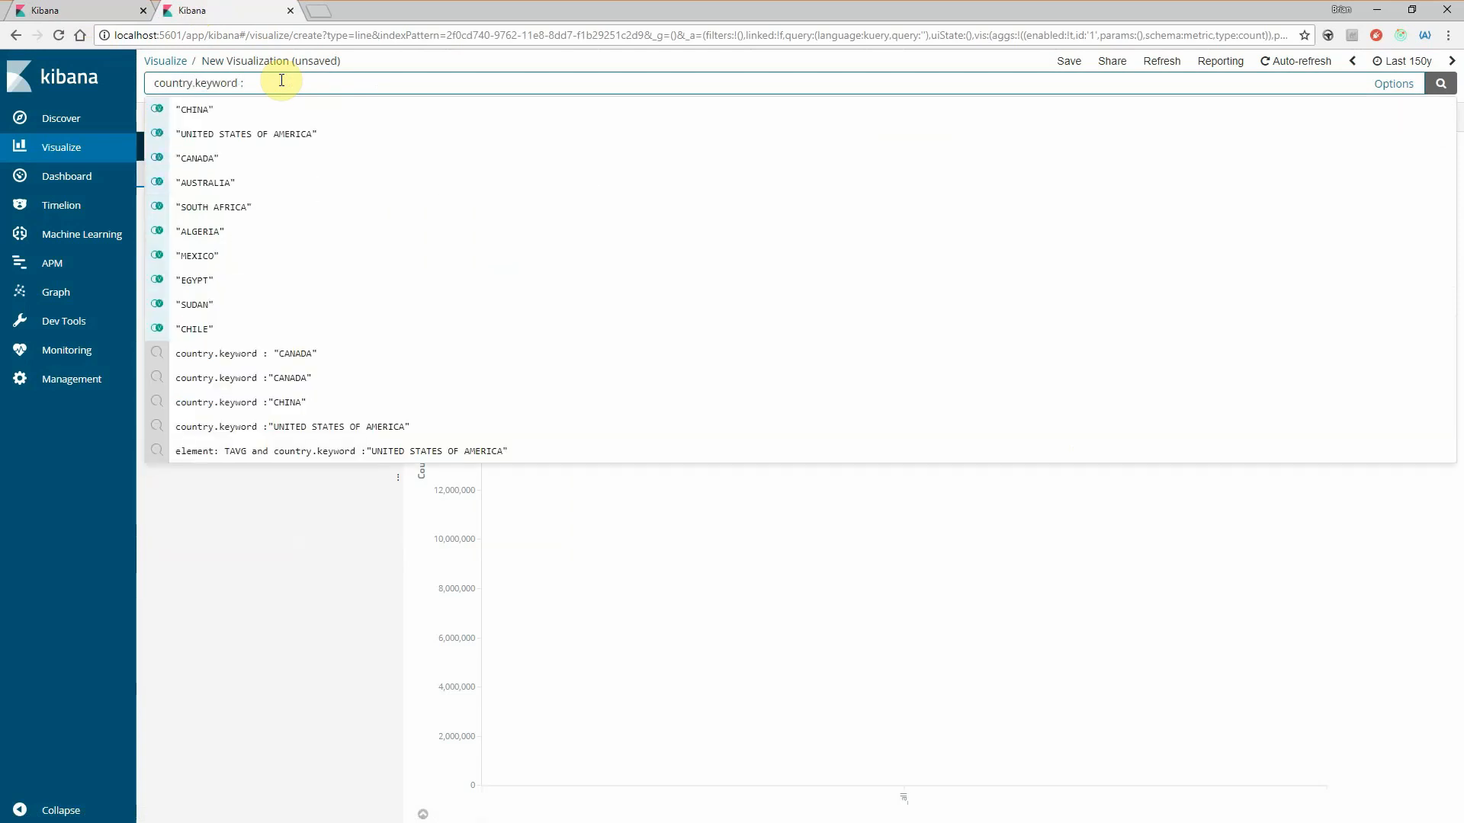
{"action": "type", "text": ":"}
{"action": "key", "text": "Down"}
{"action": "key", "text": "Down"}
{"action": "key", "text": "Down"}
{"action": "key", "text": "Return"}
{"action": "key", "text": "Return"}
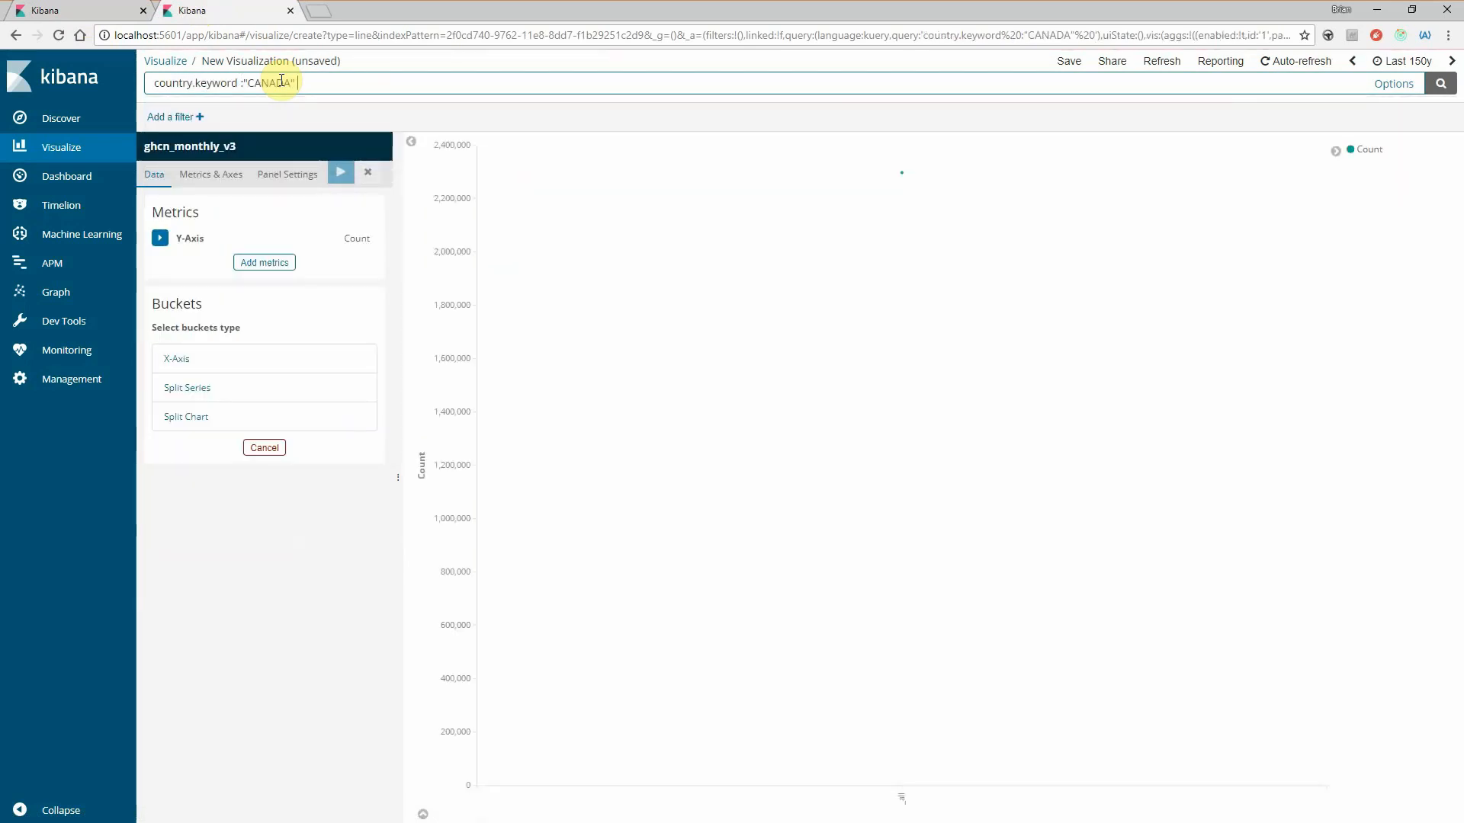
- Set the line chart's Y-axis metric to the Average of the tempF field
{"action": "left_click", "coordinate": [160, 238]}
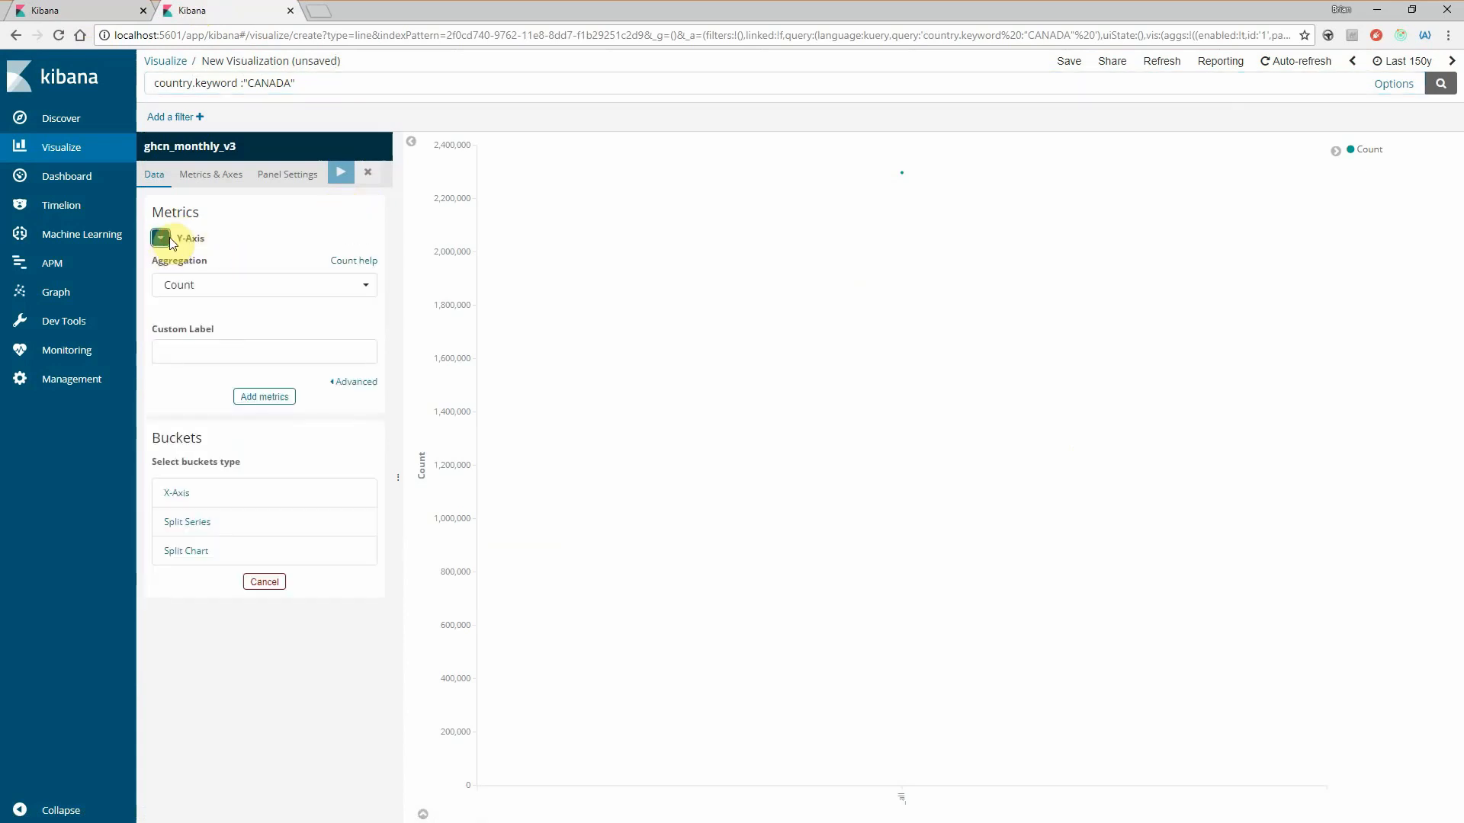
{"action": "left_click", "coordinate": [209, 287]}
{"action": "left_click", "coordinate": [196, 333]}
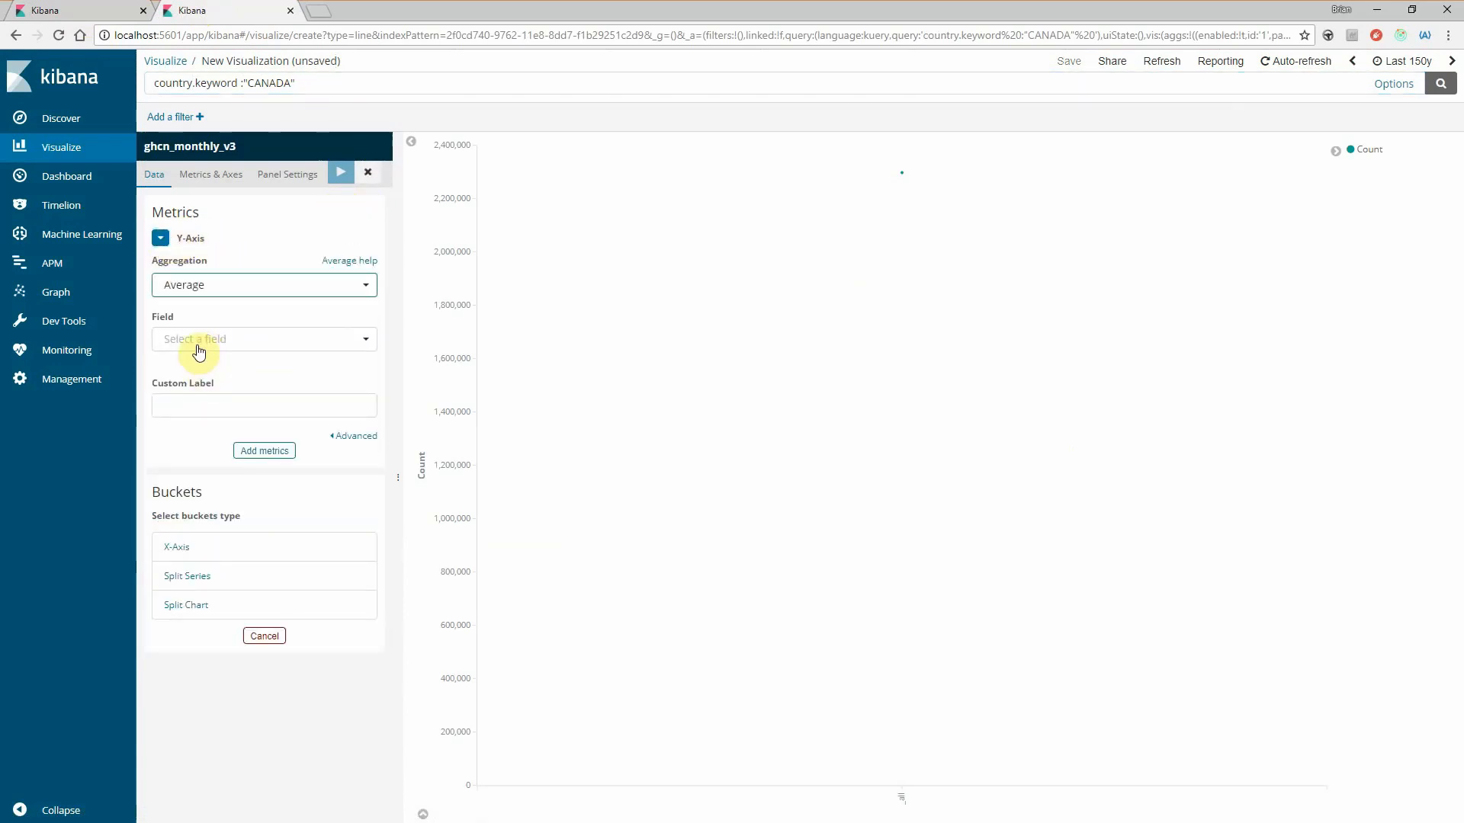
{"action": "left_click", "coordinate": [196, 341]}
{"action": "scroll", "coordinate": [222, 468], "scroll_direction": "down", "scroll_amount": 1}
{"action": "left_click", "coordinate": [202, 488]}
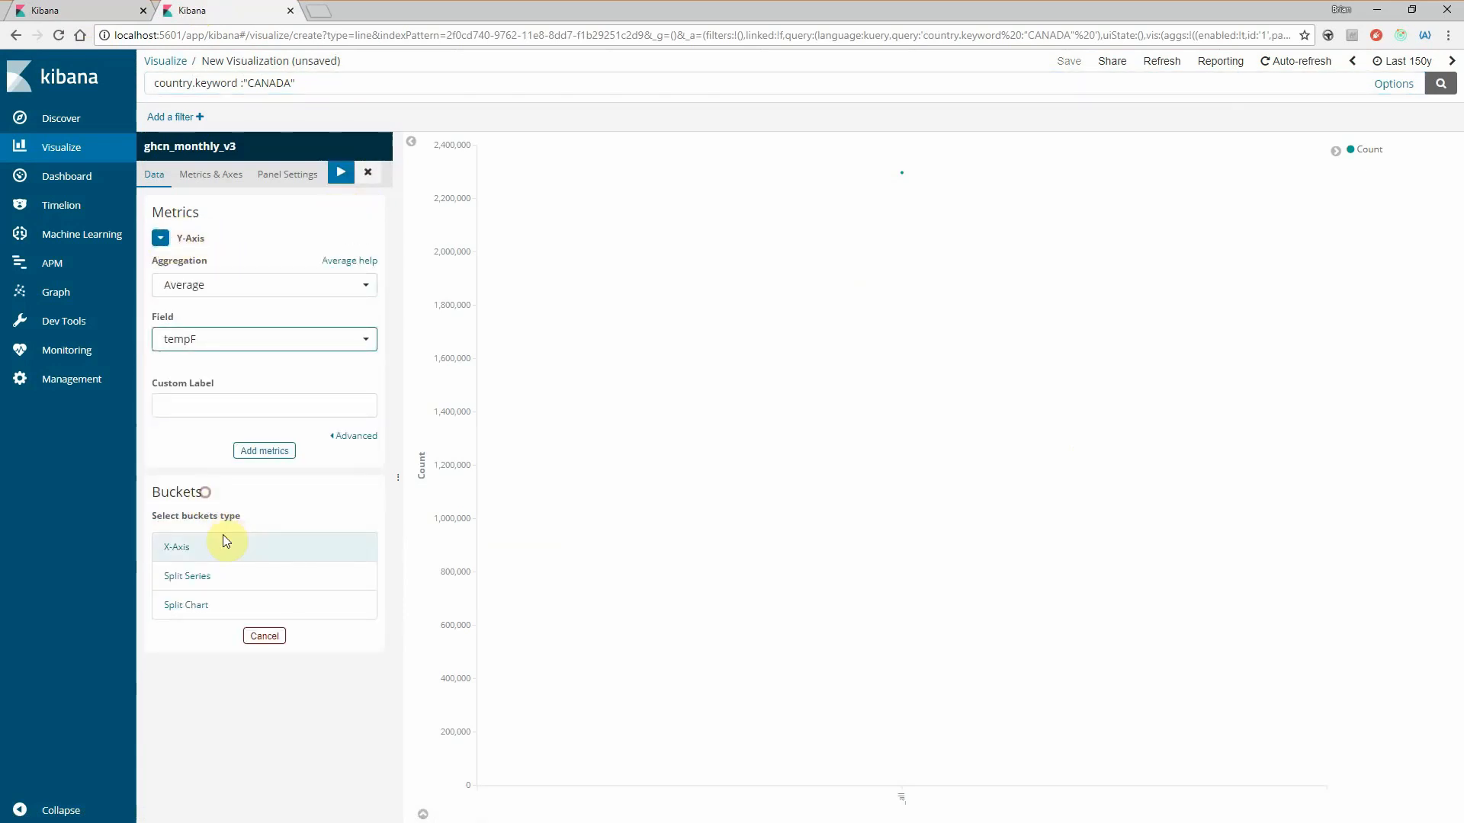
- Add an X-axis Date Histogram bucket on the date field with Auto interval and apply the changes
{"action": "left_click", "coordinate": [221, 546]}
{"action": "left_click", "coordinate": [219, 570]}
{"action": "left_click", "coordinate": [222, 597]}
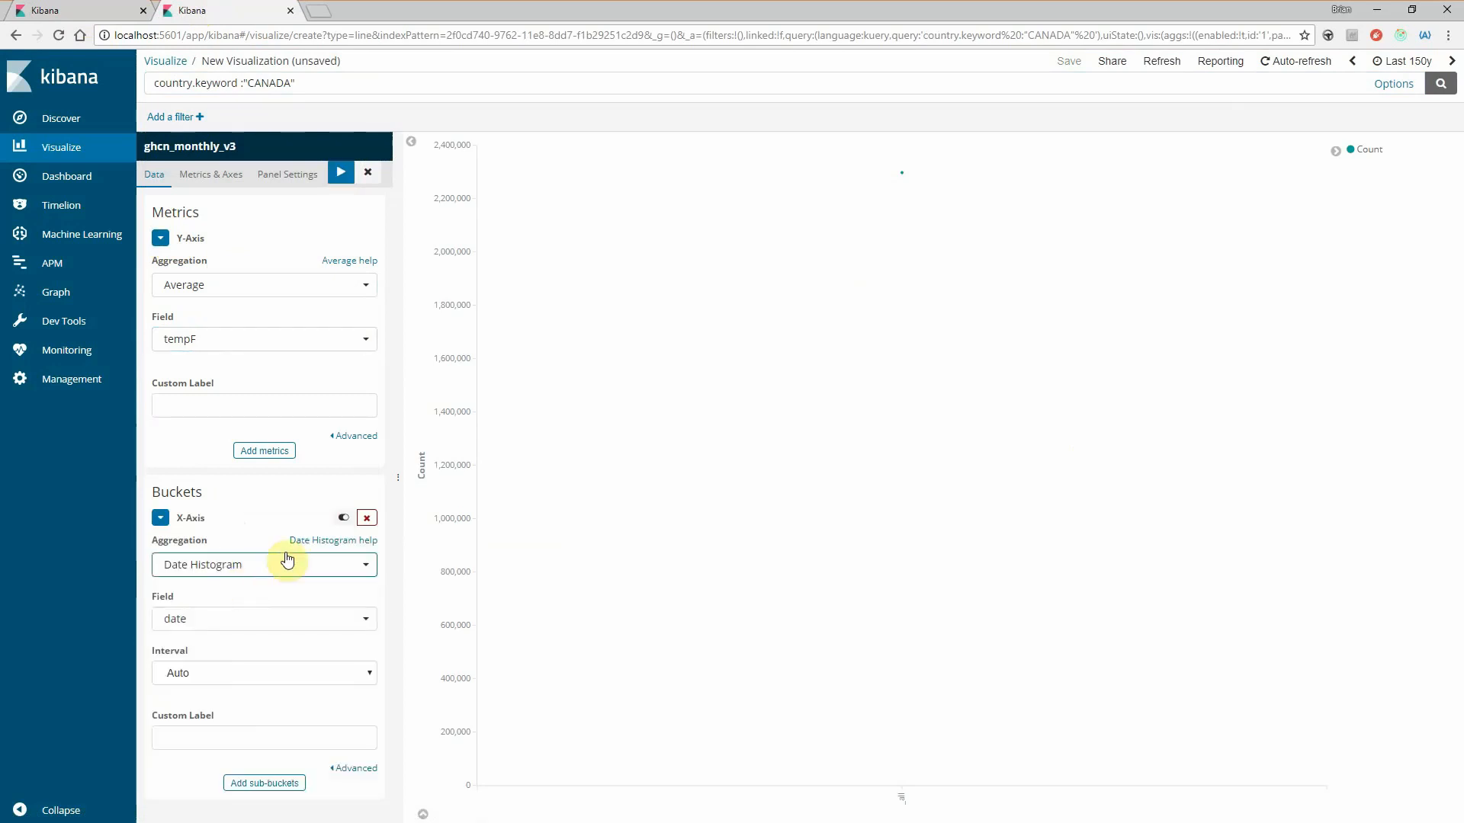
{"action": "left_click", "coordinate": [340, 171]}
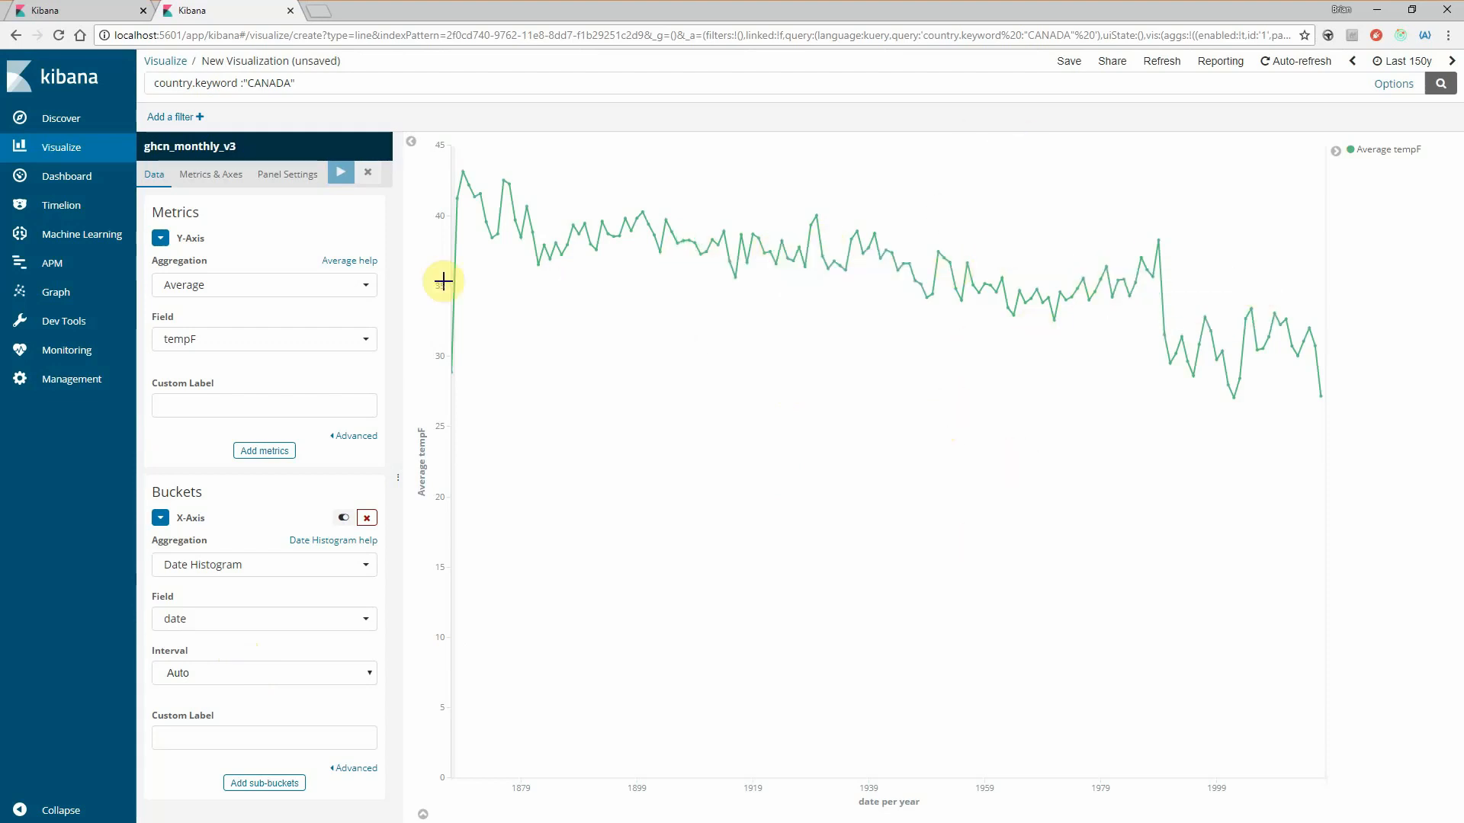
- Split the line chart's series by Terms on the element.keyword field and apply the changes
{"action": "left_click", "coordinate": [276, 791]}
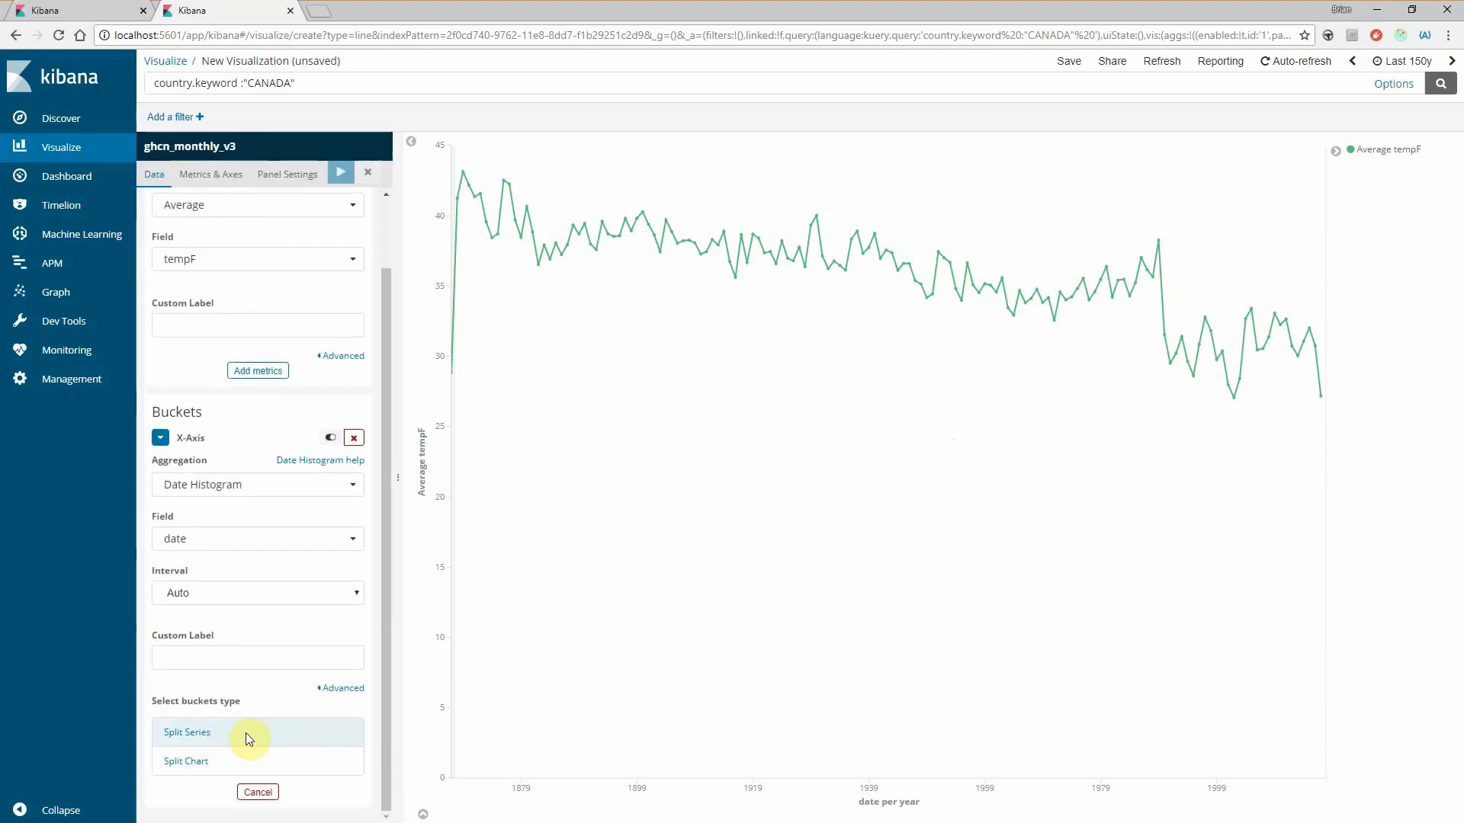
{"action": "left_click", "coordinate": [246, 734]}
{"action": "left_click", "coordinate": [203, 758]}
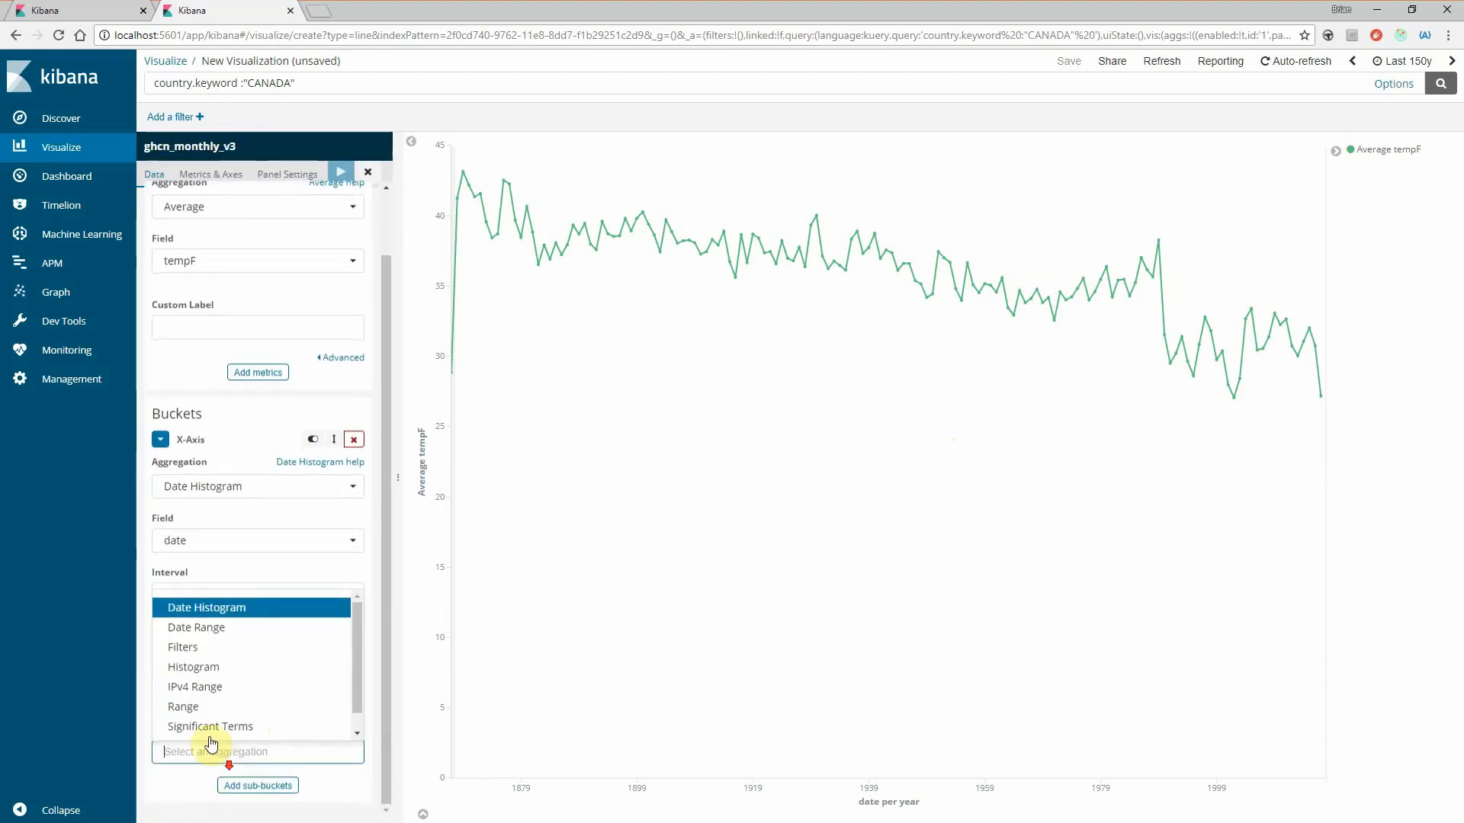
{"action": "left_click", "coordinate": [206, 724]}
{"action": "scroll", "coordinate": [204, 731], "scroll_direction": "down", "scroll_amount": 2}
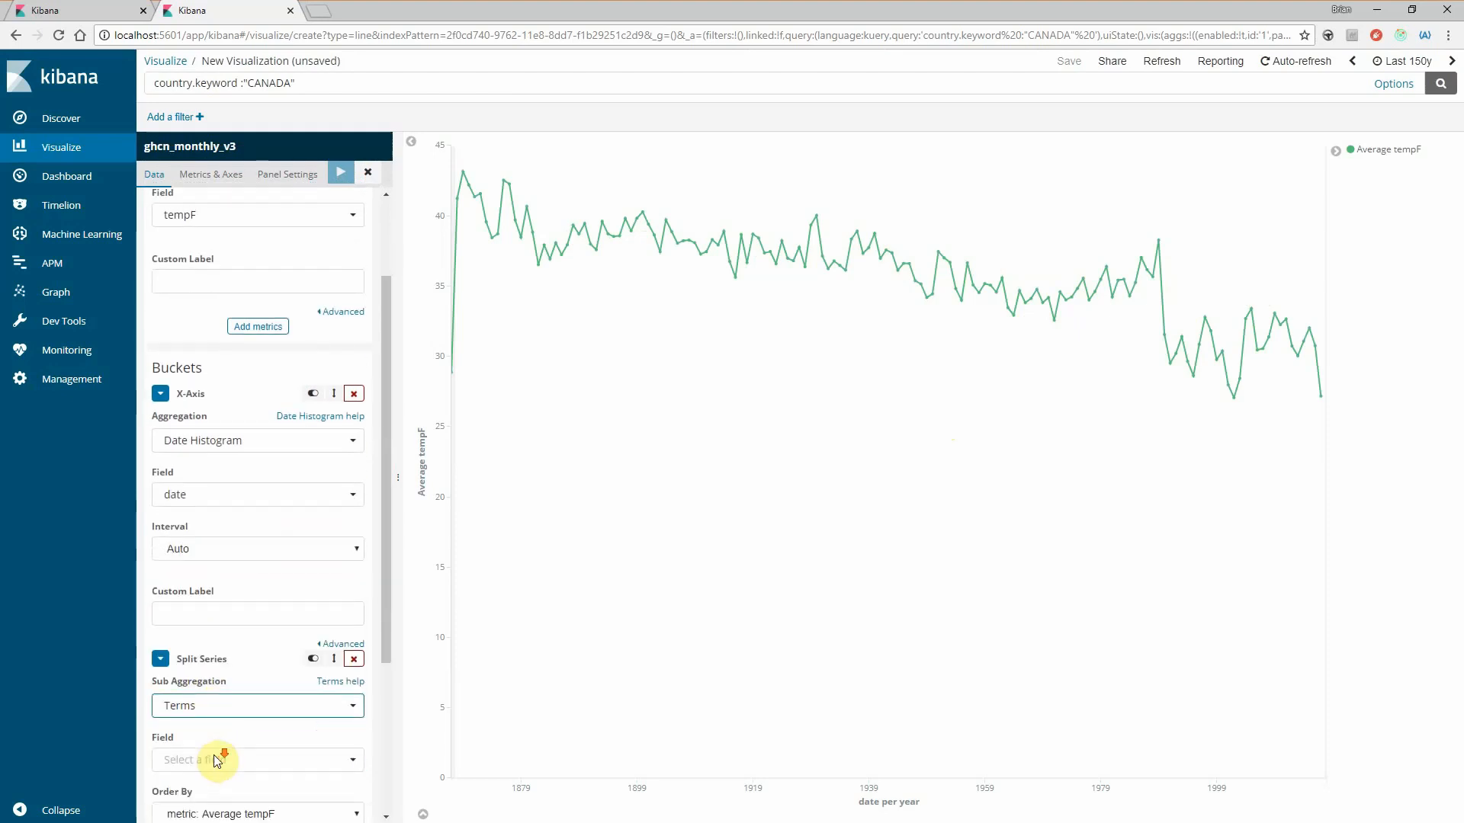
{"action": "left_click", "coordinate": [198, 662]}
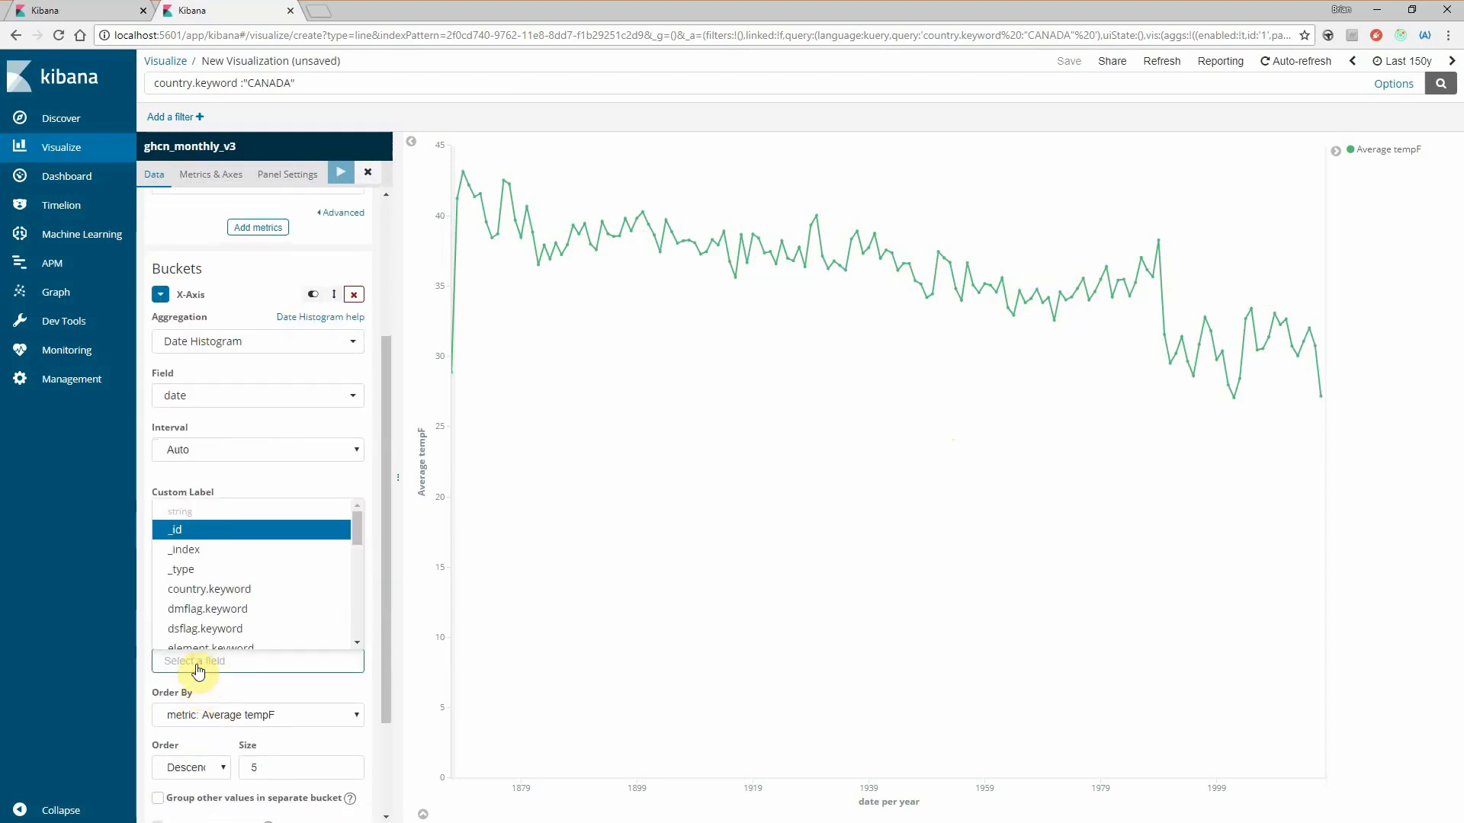
{"action": "type", "text": "ele"}
{"action": "key", "text": "Return"}
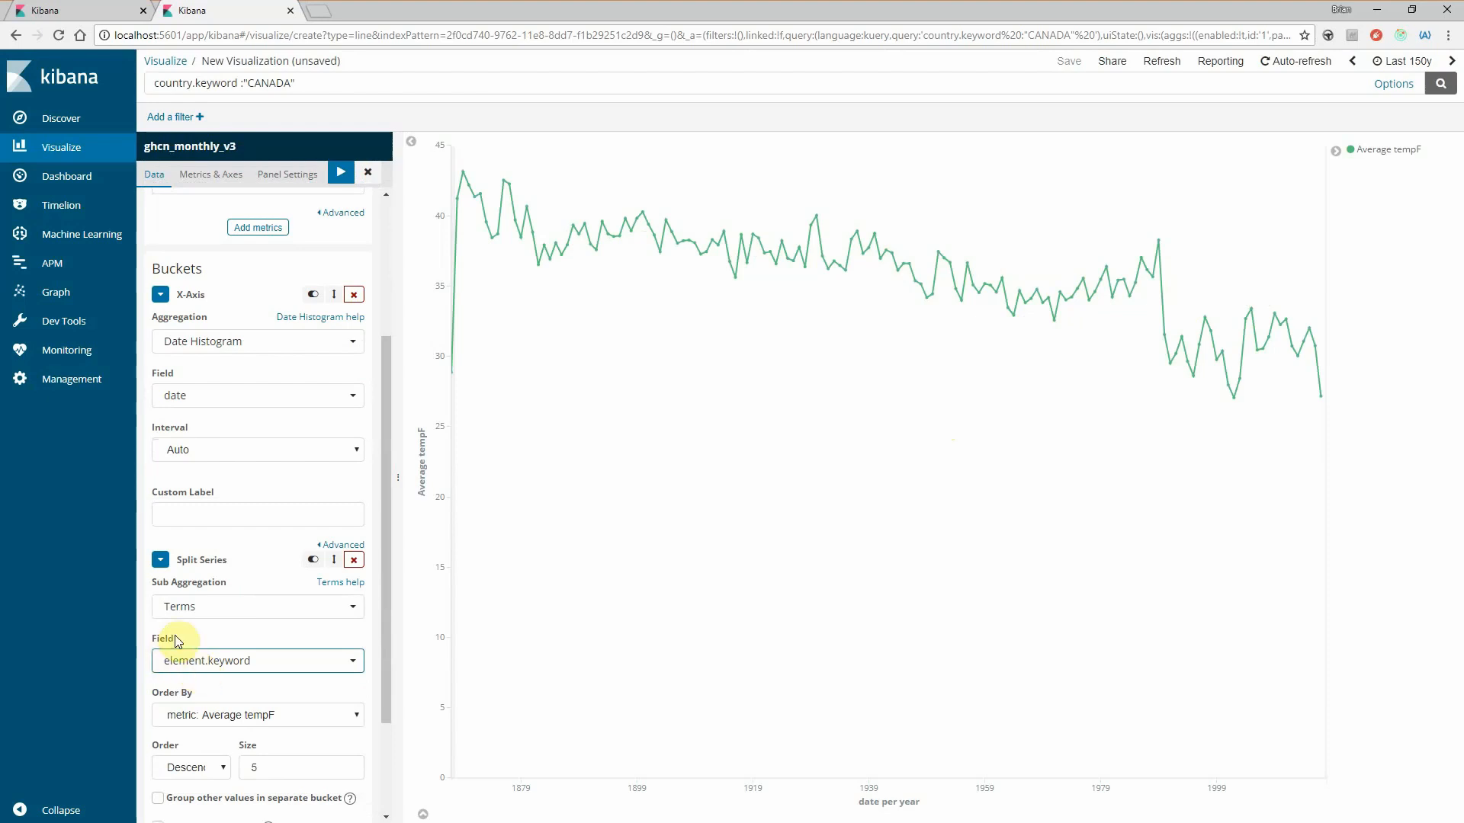
{"action": "left_click", "coordinate": [333, 172]}
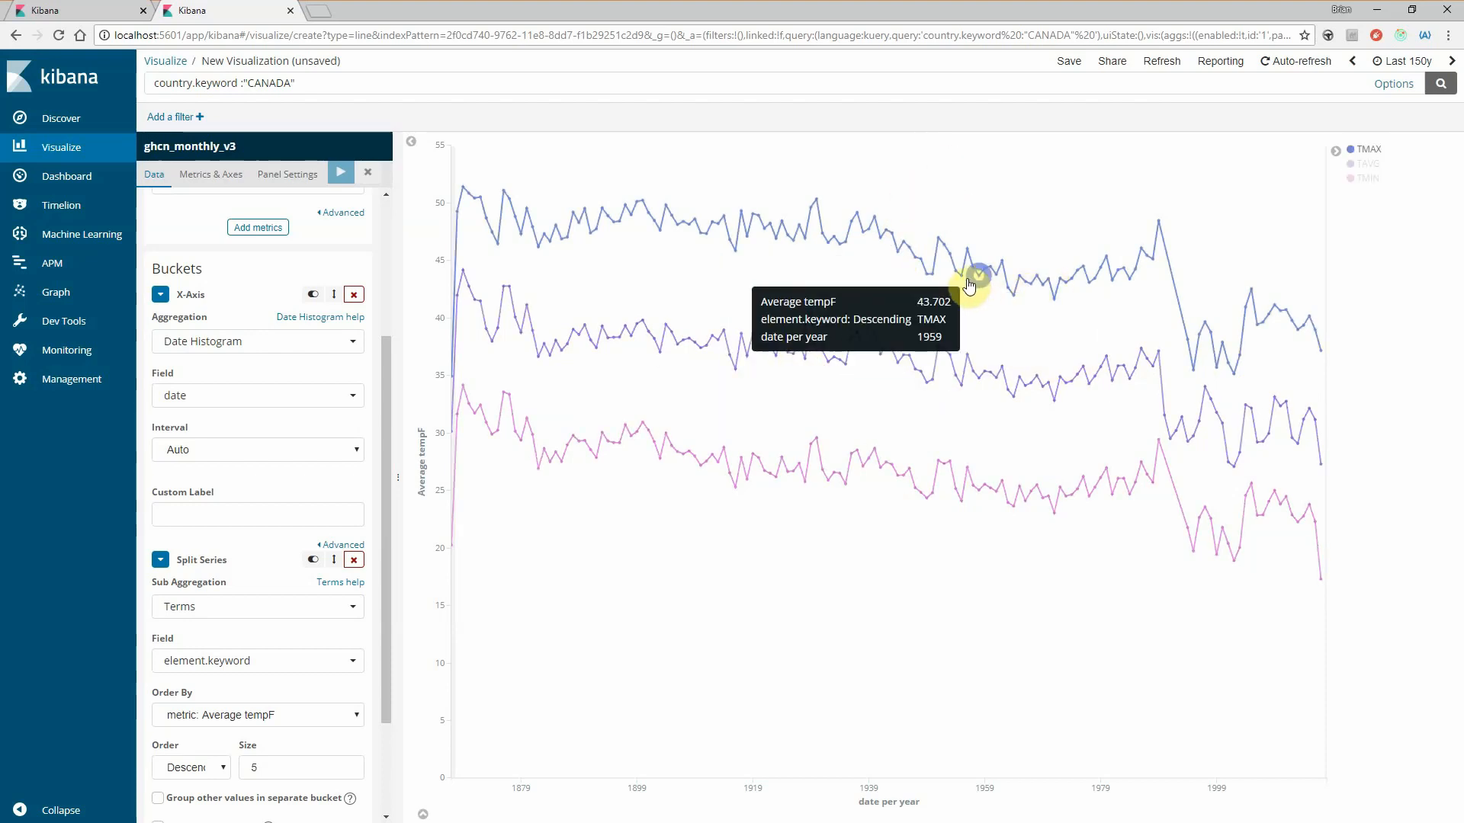
- Add a second Y-axis metric with the Max of the tempF field and apply the changes
{"action": "scroll", "coordinate": [279, 488], "scroll_direction": "up", "scroll_amount": 1}
{"action": "scroll", "coordinate": [278, 488], "scroll_direction": "up", "scroll_amount": 3}
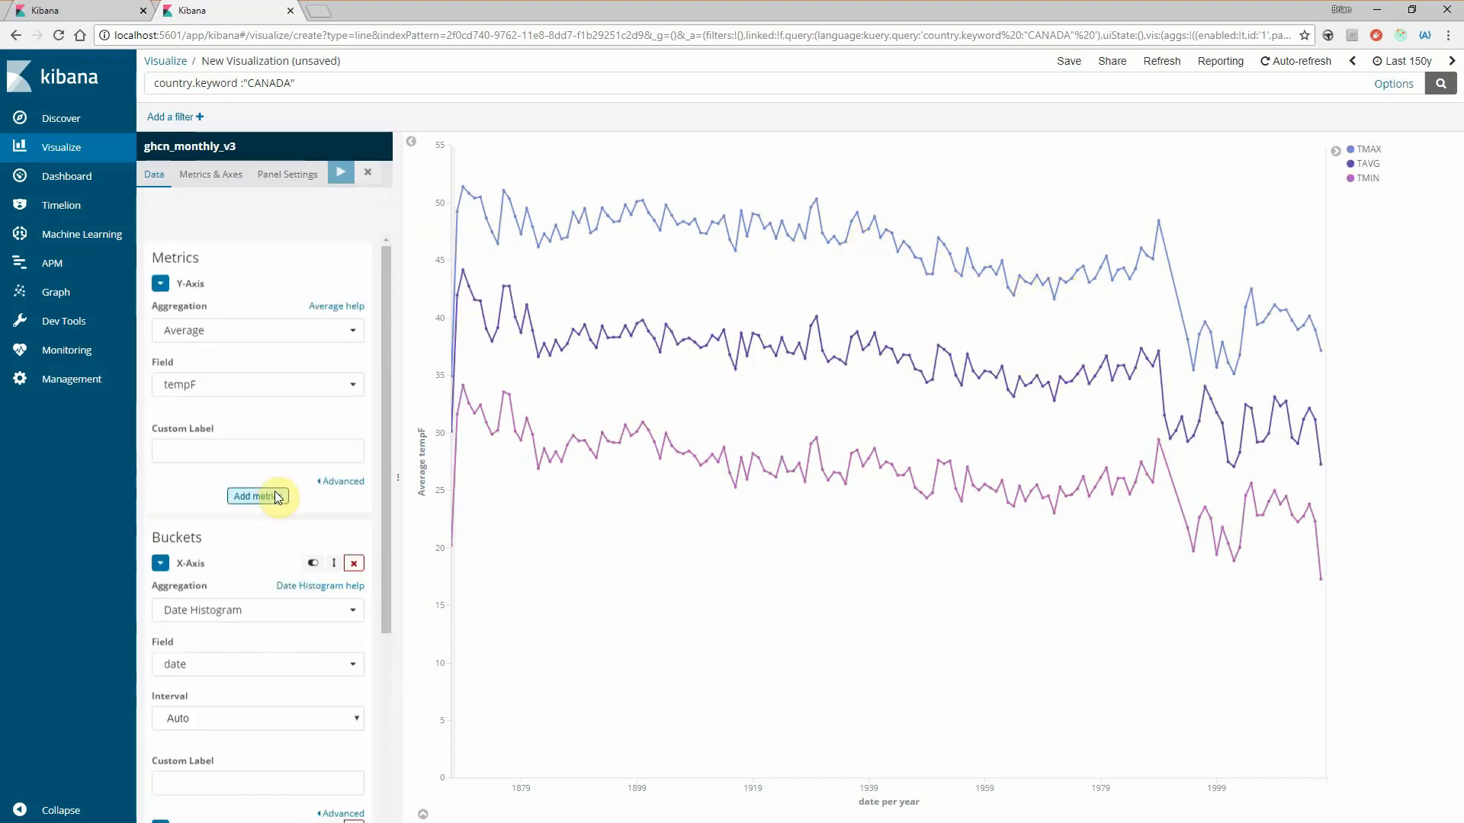
{"action": "left_click", "coordinate": [267, 451]}
{"action": "left_click", "coordinate": [232, 482]}
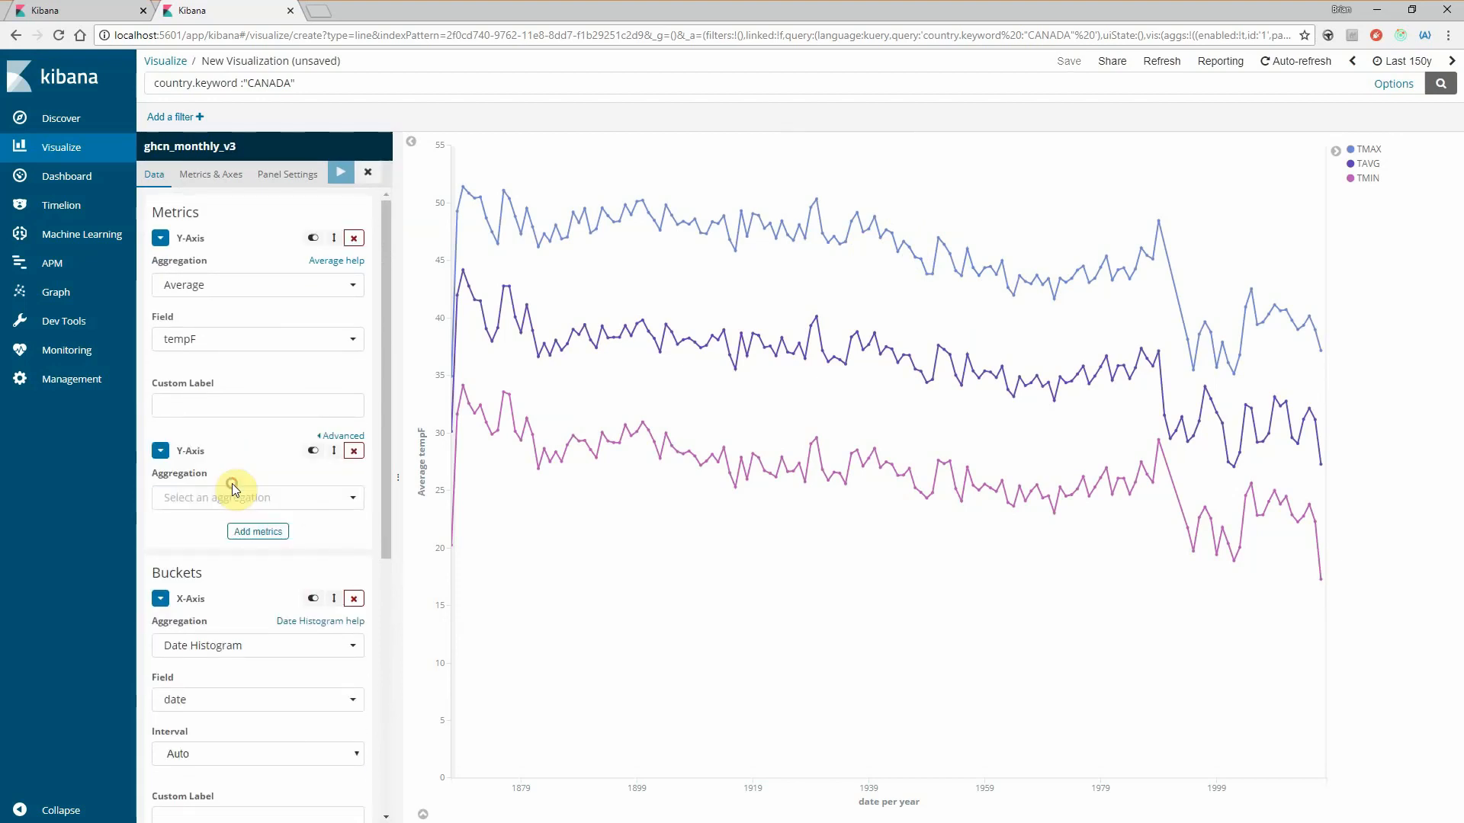
{"action": "left_click", "coordinate": [249, 497]}
{"action": "left_click", "coordinate": [191, 585]}
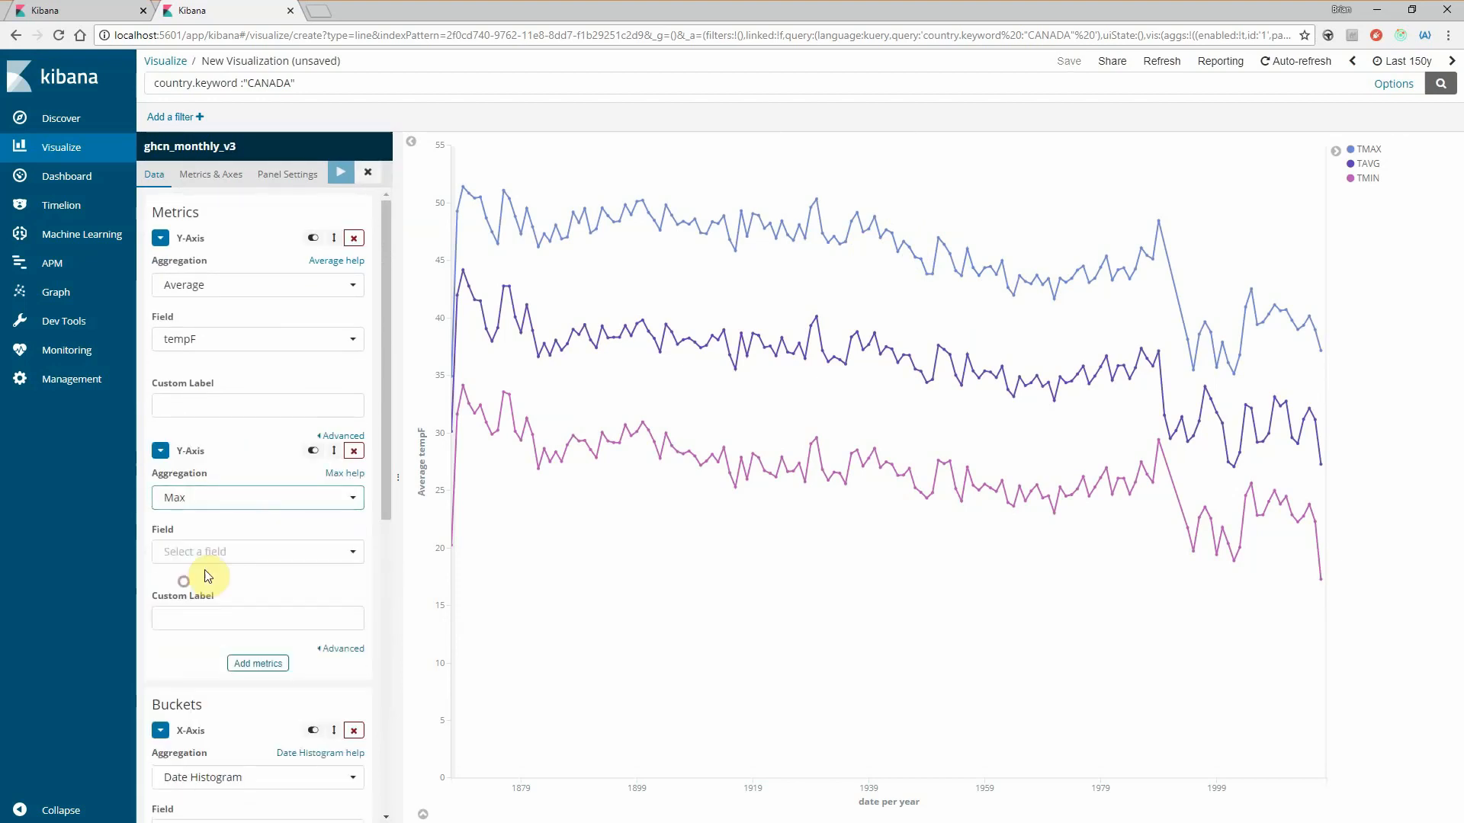
{"action": "left_click", "coordinate": [223, 551]}
{"action": "scroll", "coordinate": [228, 671], "scroll_direction": "down", "scroll_amount": 3}
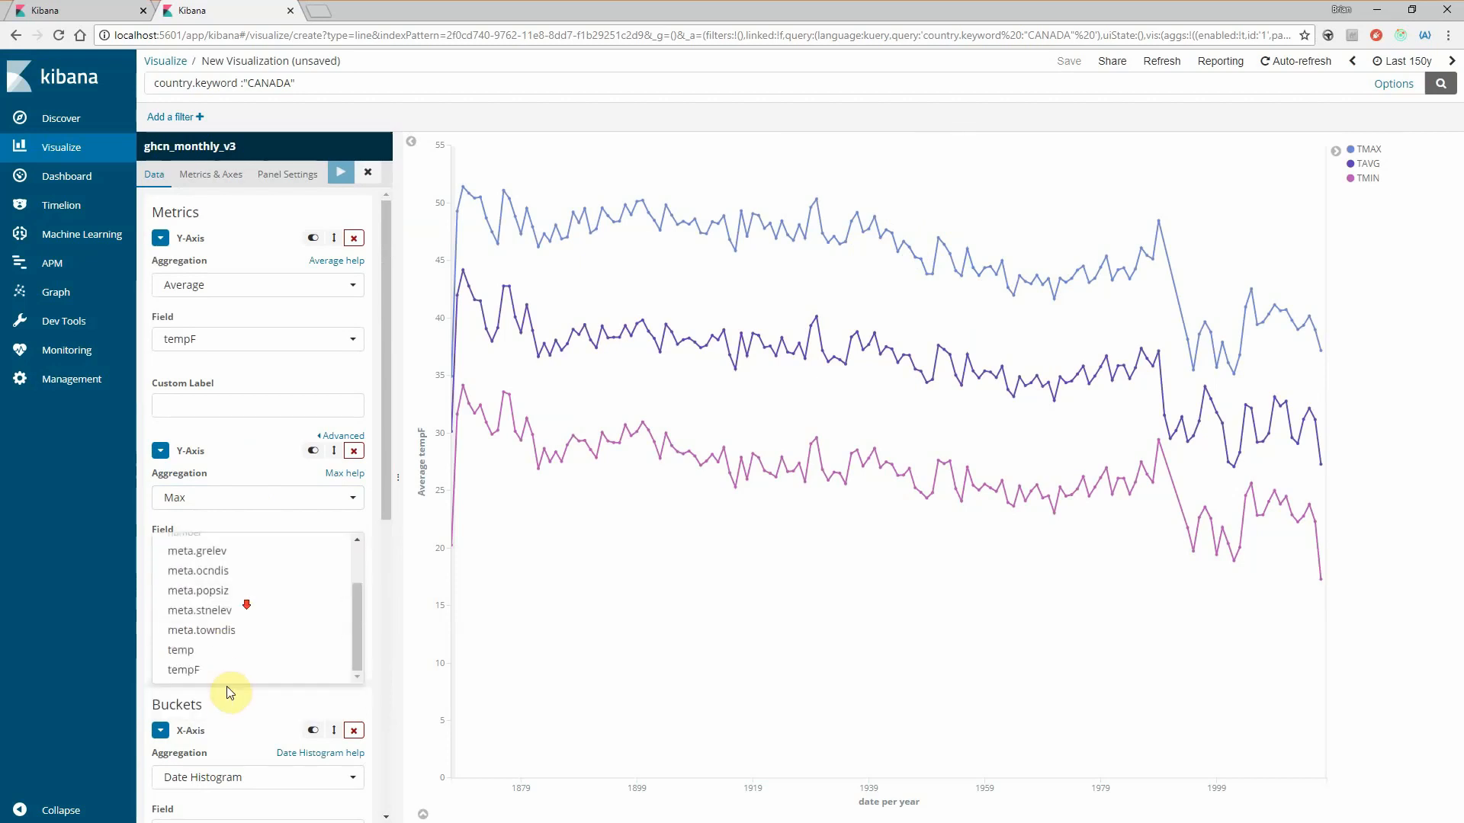
{"action": "left_click", "coordinate": [195, 702]}
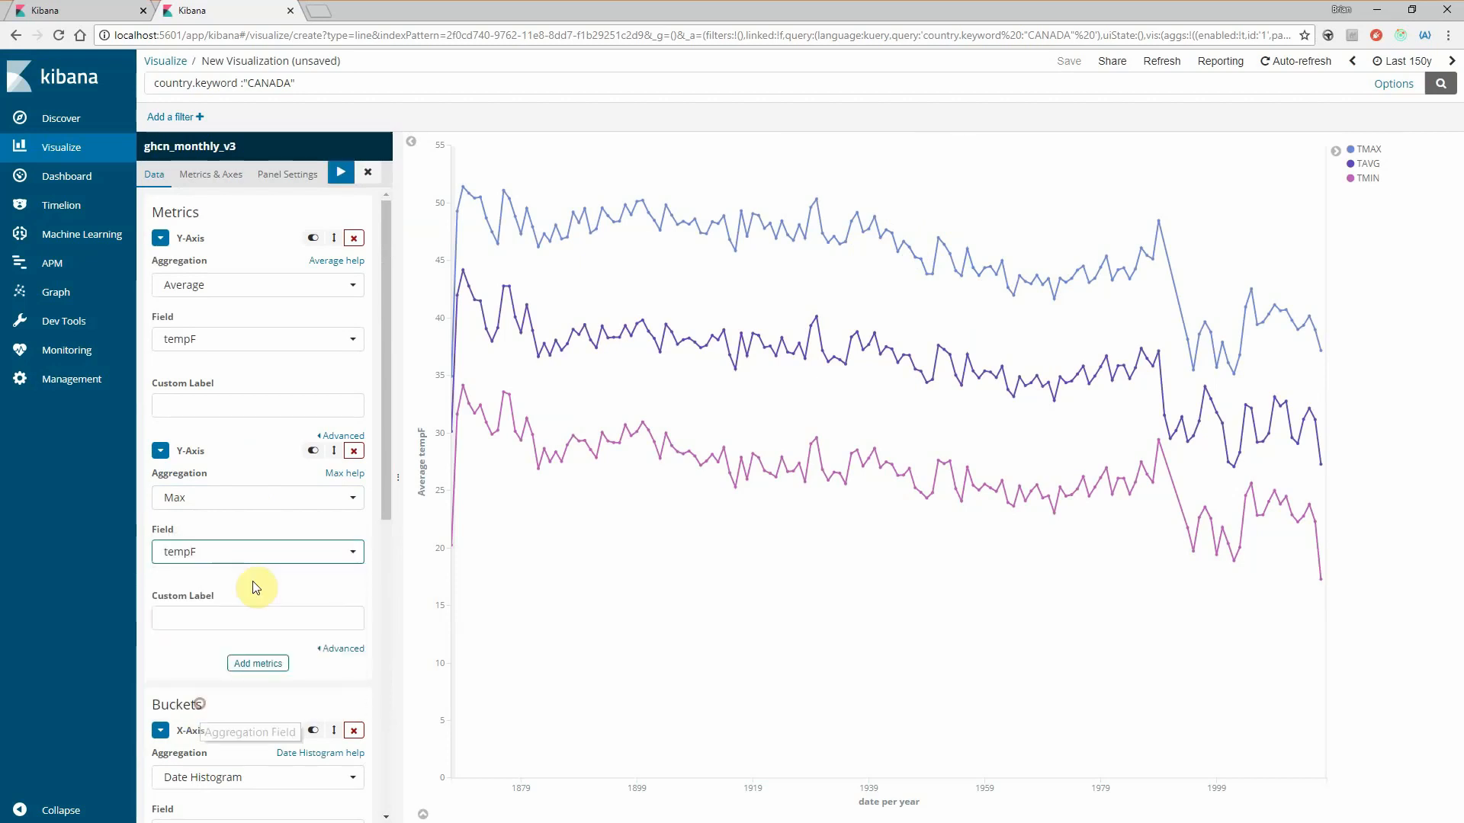
{"action": "left_click", "coordinate": [335, 175]}
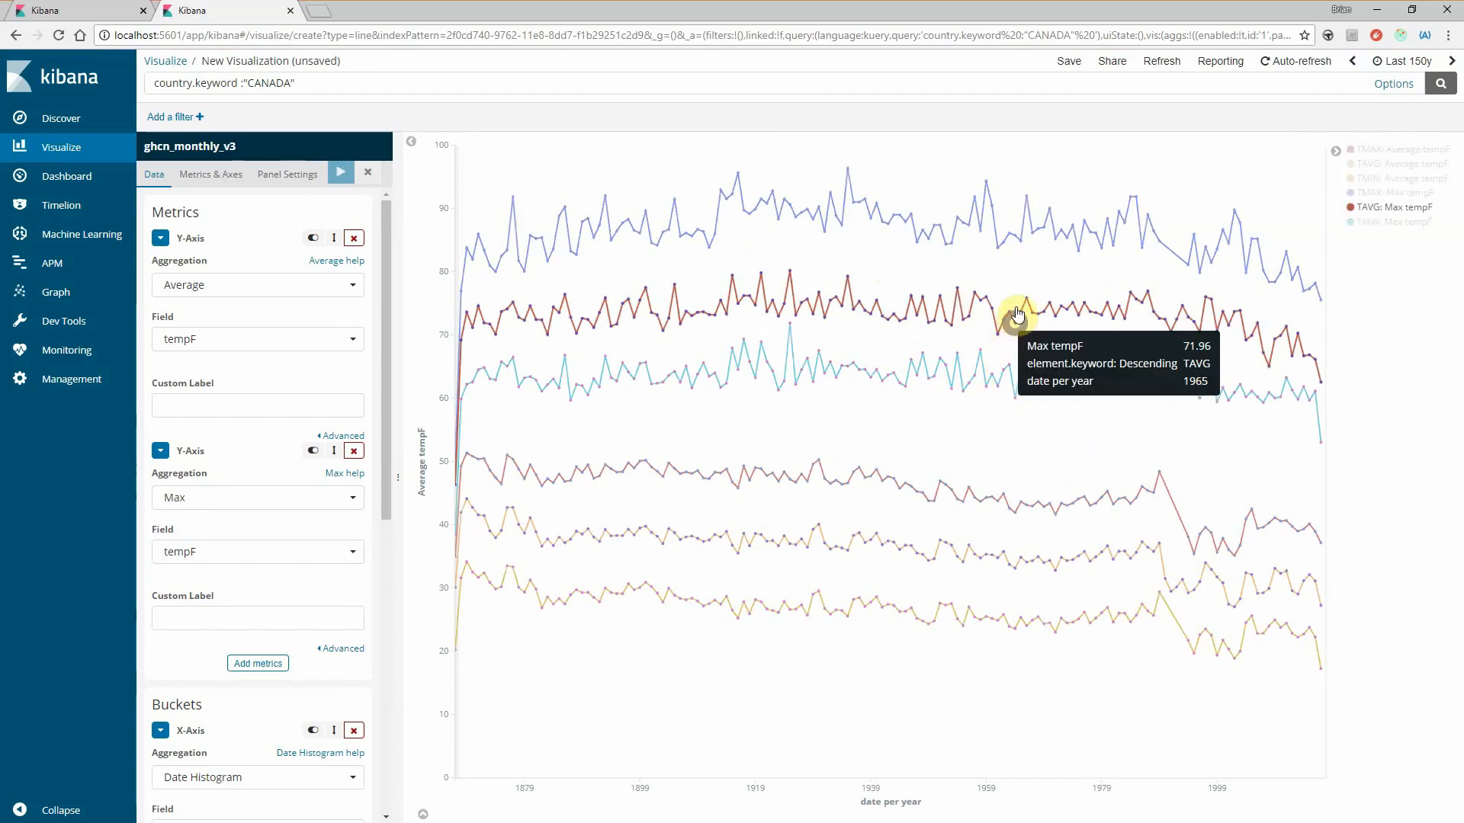
- Compare the Max tempF and Average tempF series values on the line chart
{"action": "mouse_move", "coordinate": [1018, 294]}
{"action": "mouse_move", "coordinate": [1043, 237]}
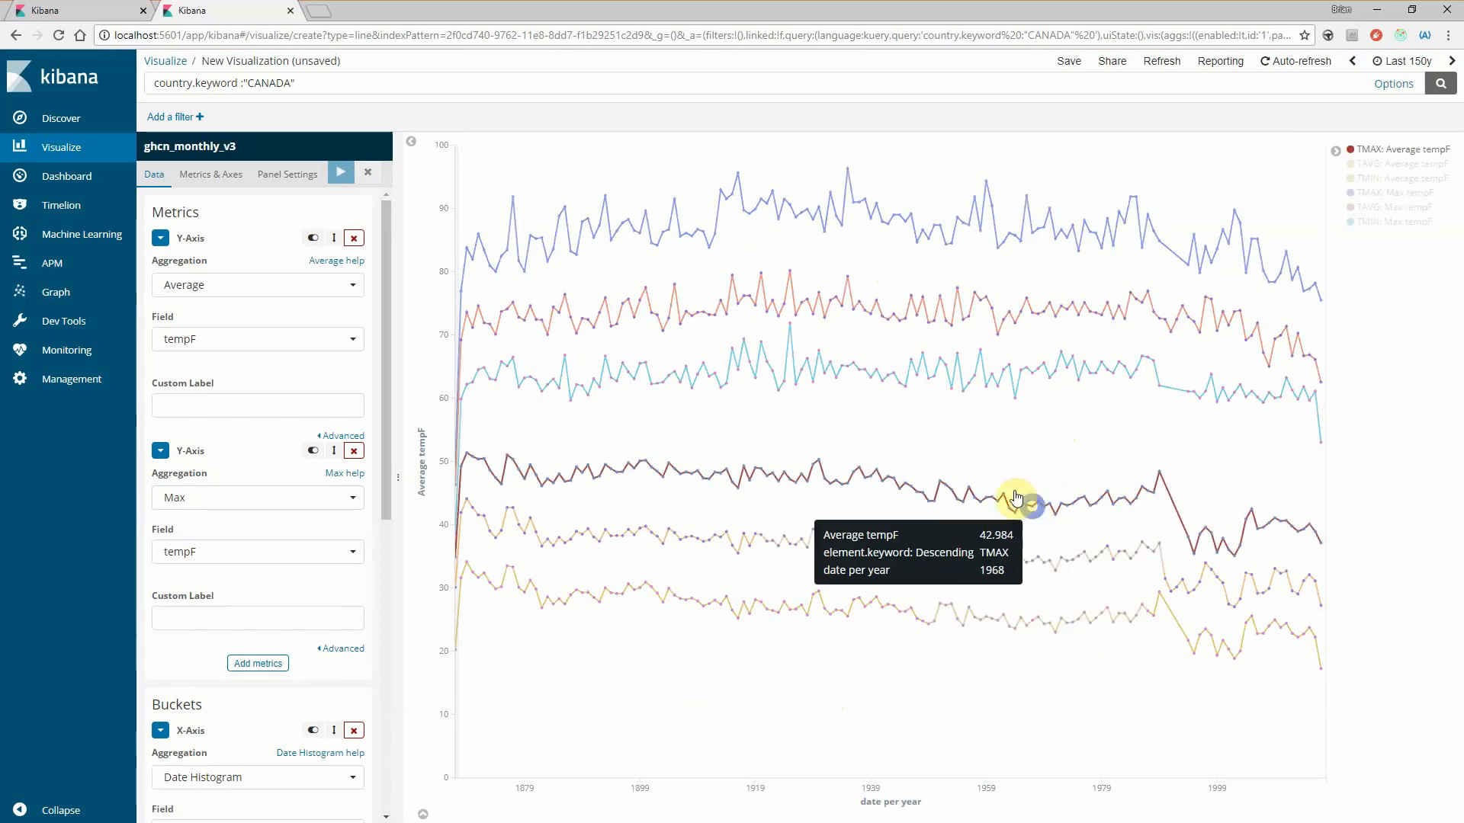
{"action": "mouse_move", "coordinate": [967, 391]}
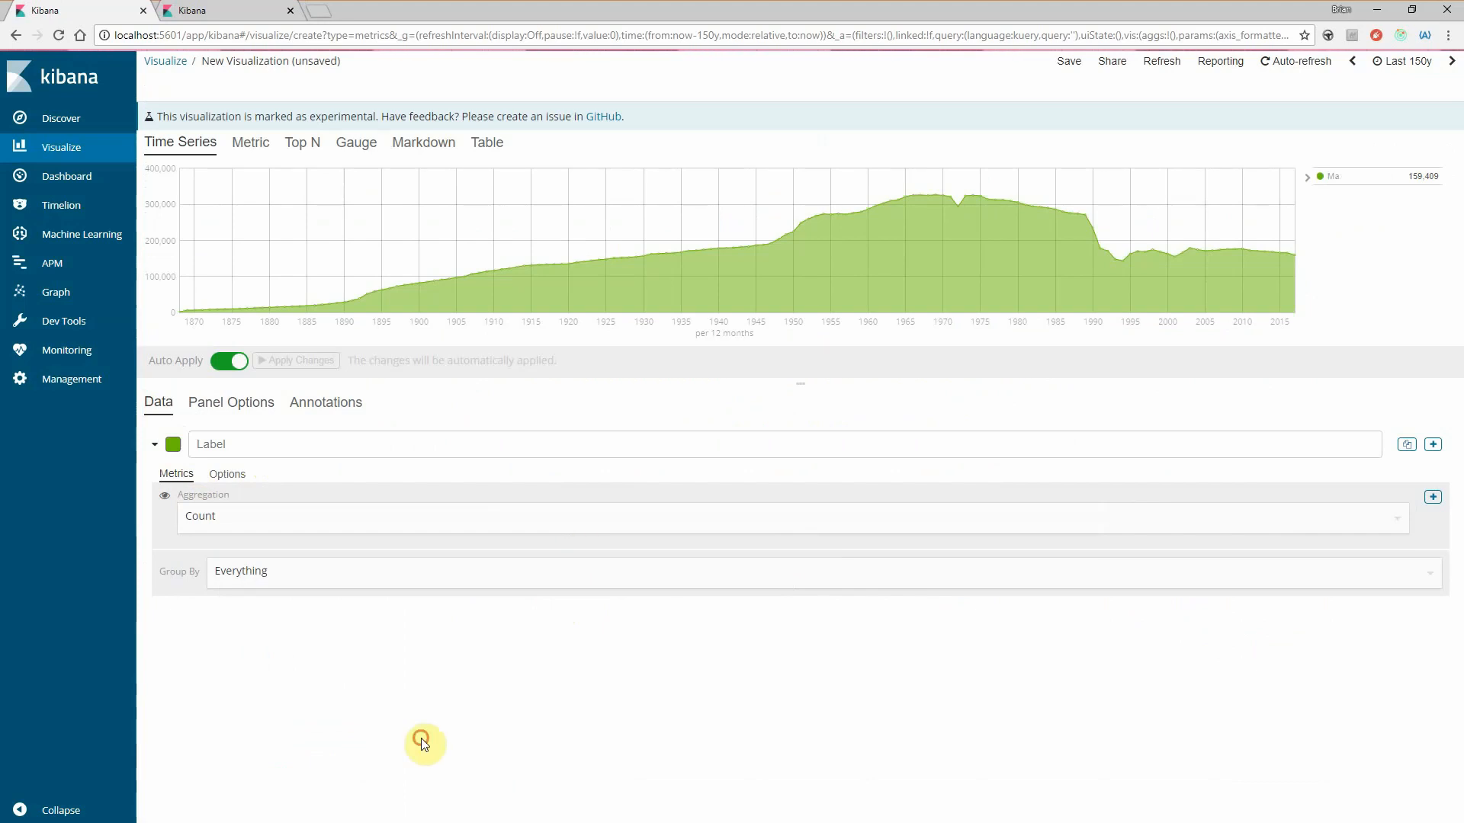
- In the Visual Builder browser tab, configure the series as Max Temps, using the Max of temp filtered by element:TMAX
{"action": "mouse_move", "coordinate": [926, 235]}
{"action": "left_click", "coordinate": [229, 444]}
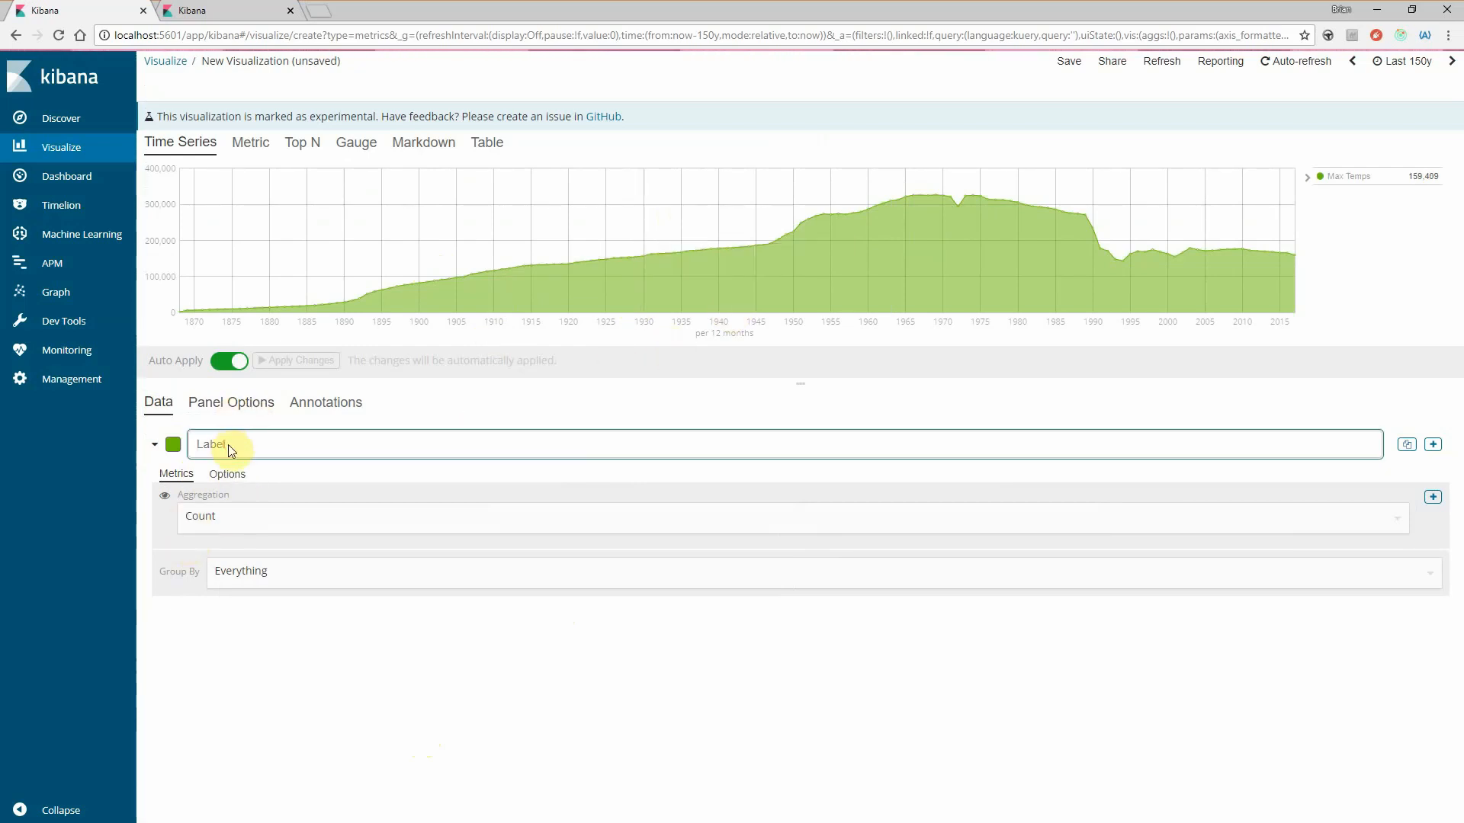
{"action": "type", "text": "Max Temps"}
{"action": "left_click", "coordinate": [233, 525]}
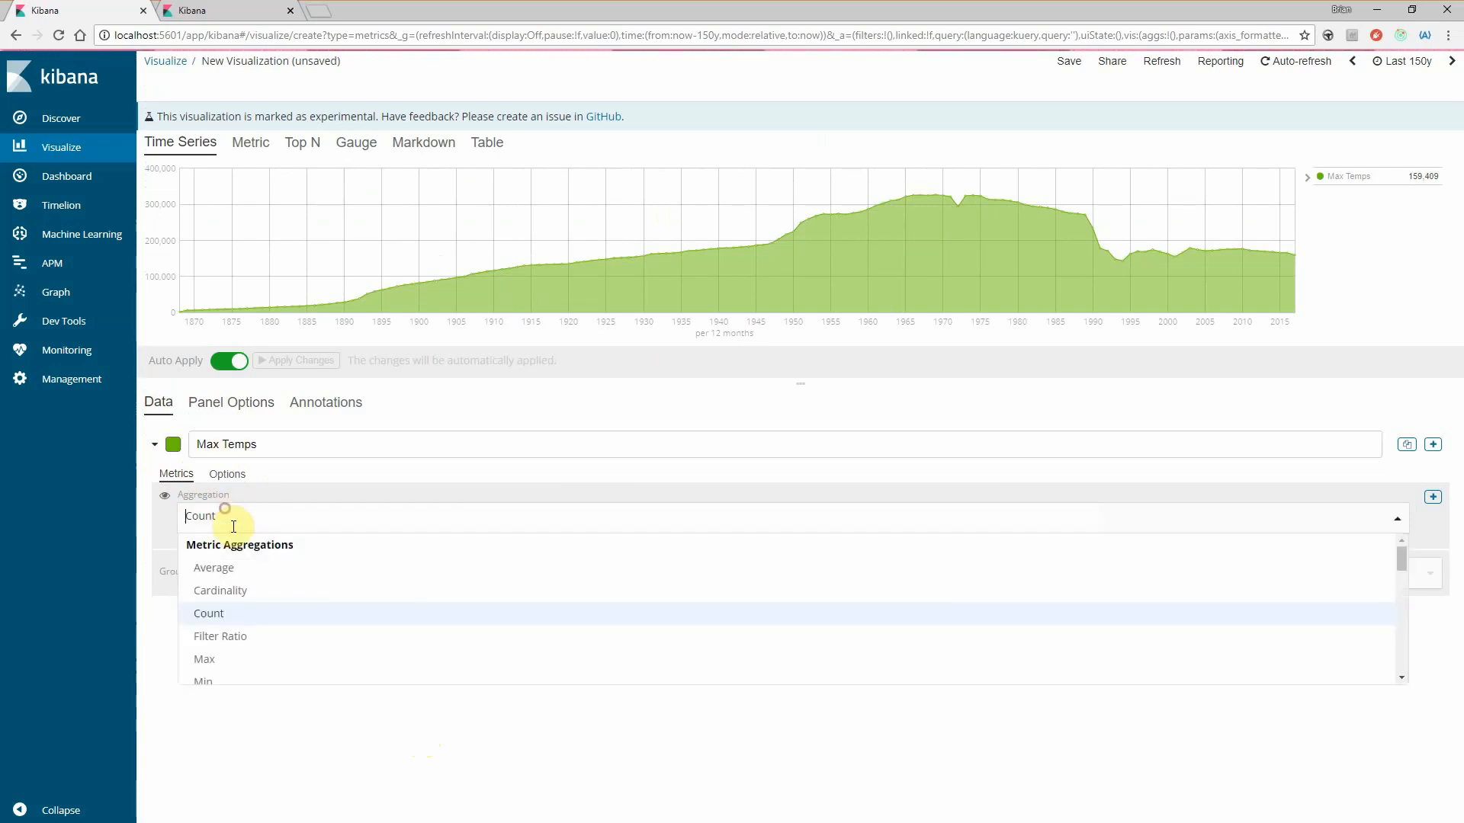
{"action": "left_click", "coordinate": [221, 658]}
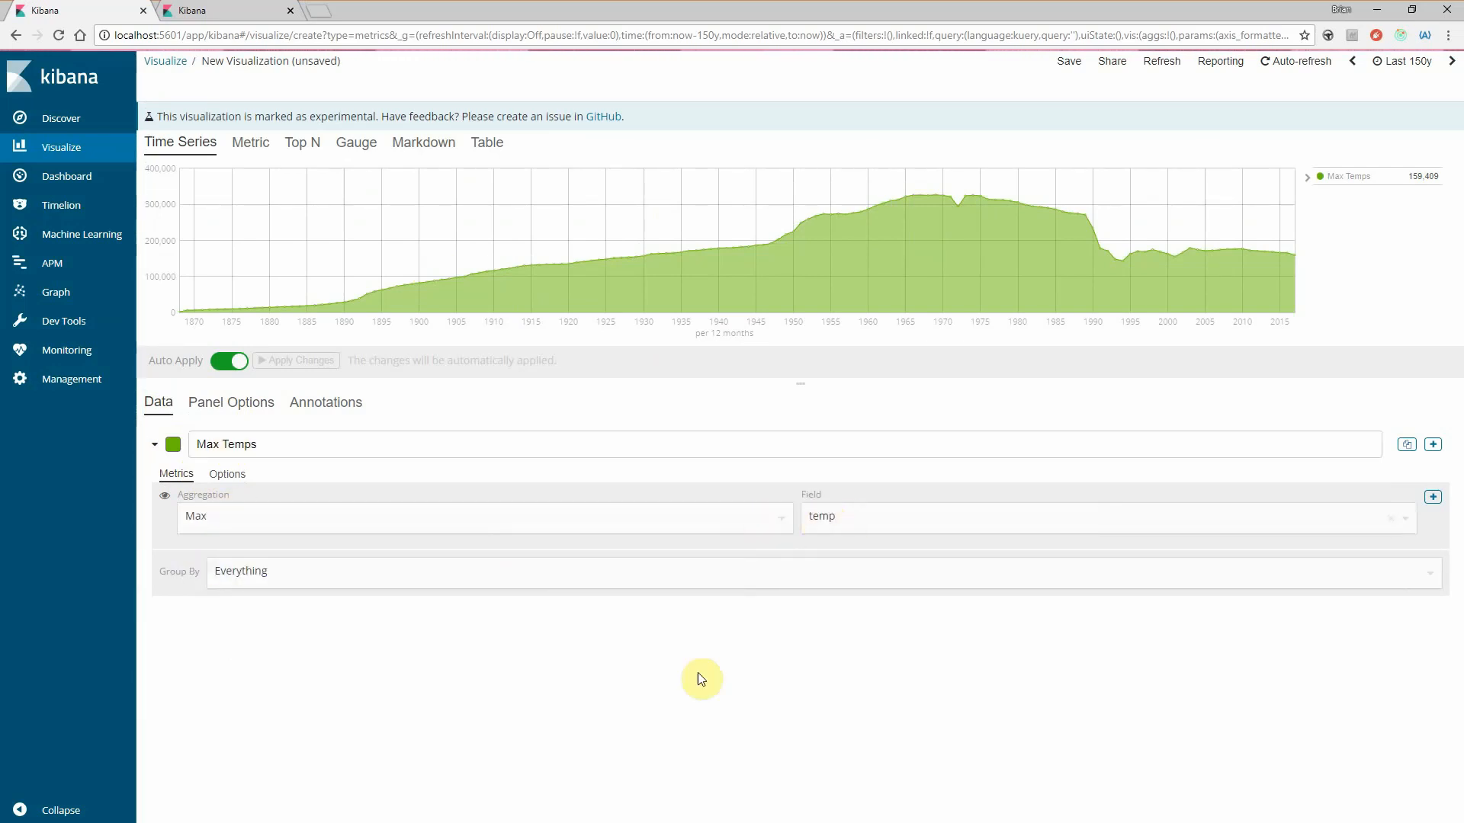
{"action": "left_click", "coordinate": [221, 473]}
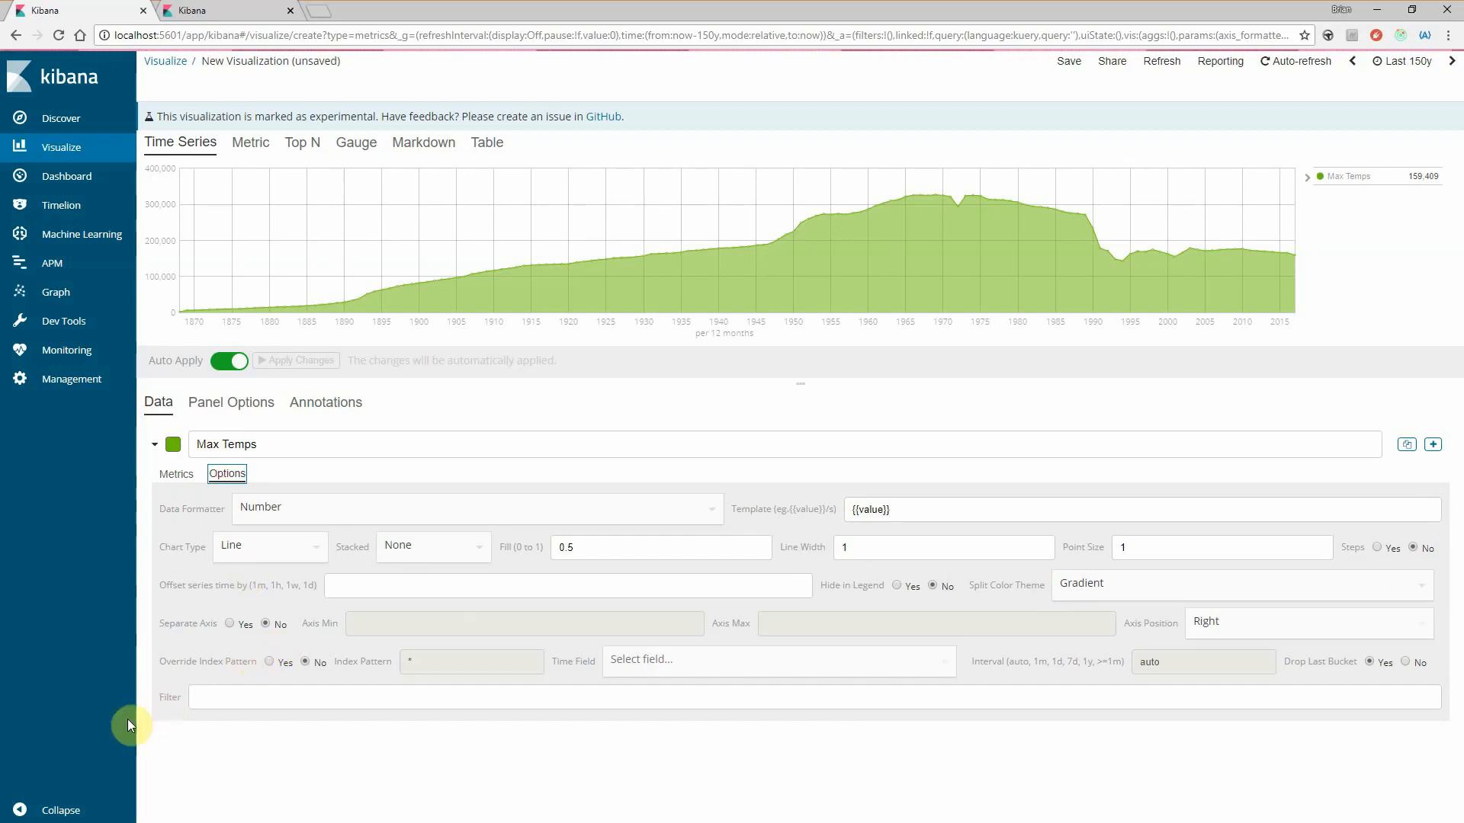
{"action": "left_click", "coordinate": [216, 696]}
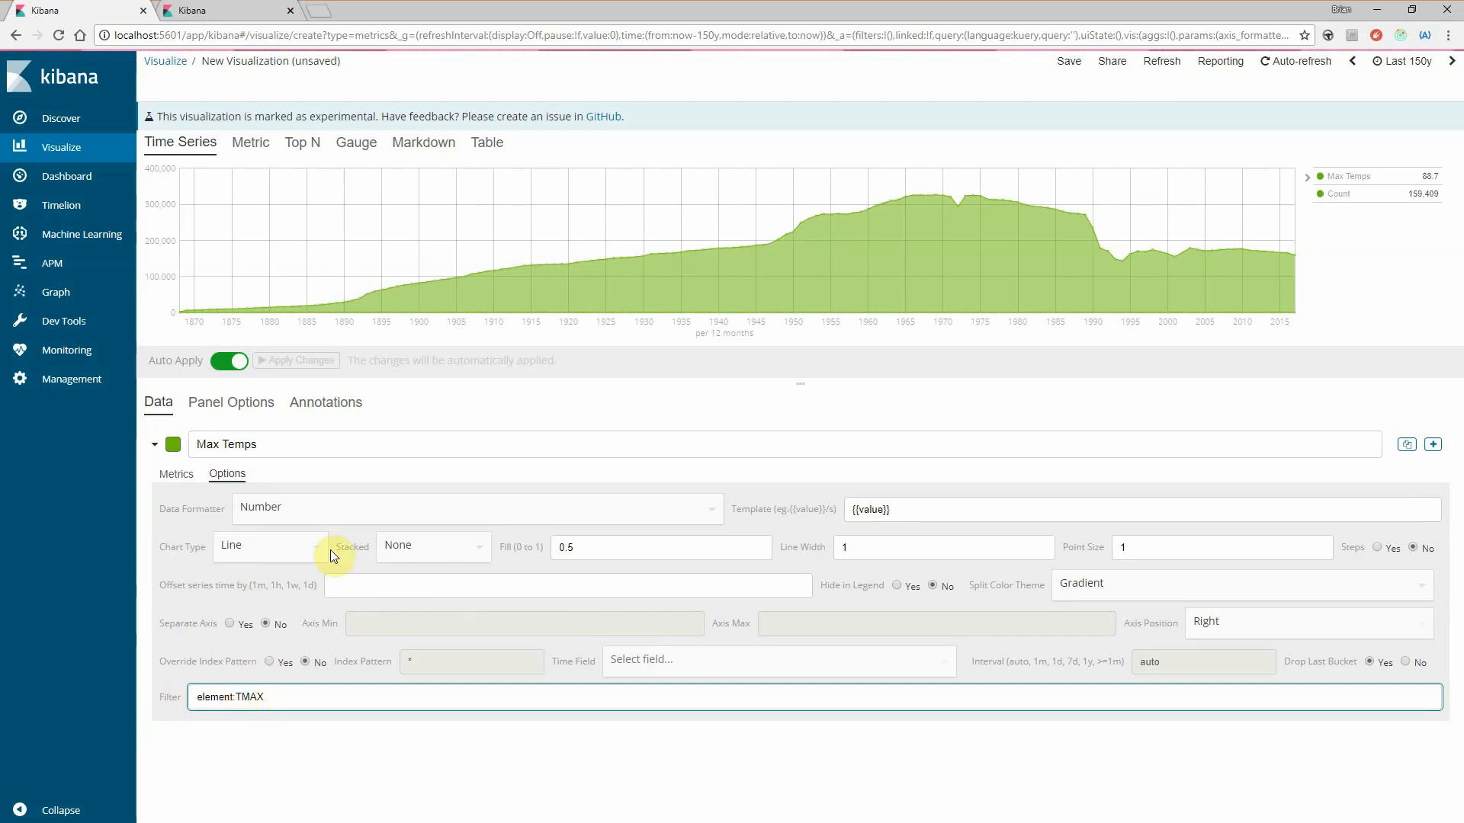
- Add a second series labelled Avg Temps that uses the Average of the temp field
{"action": "left_click", "coordinate": [1432, 444]}
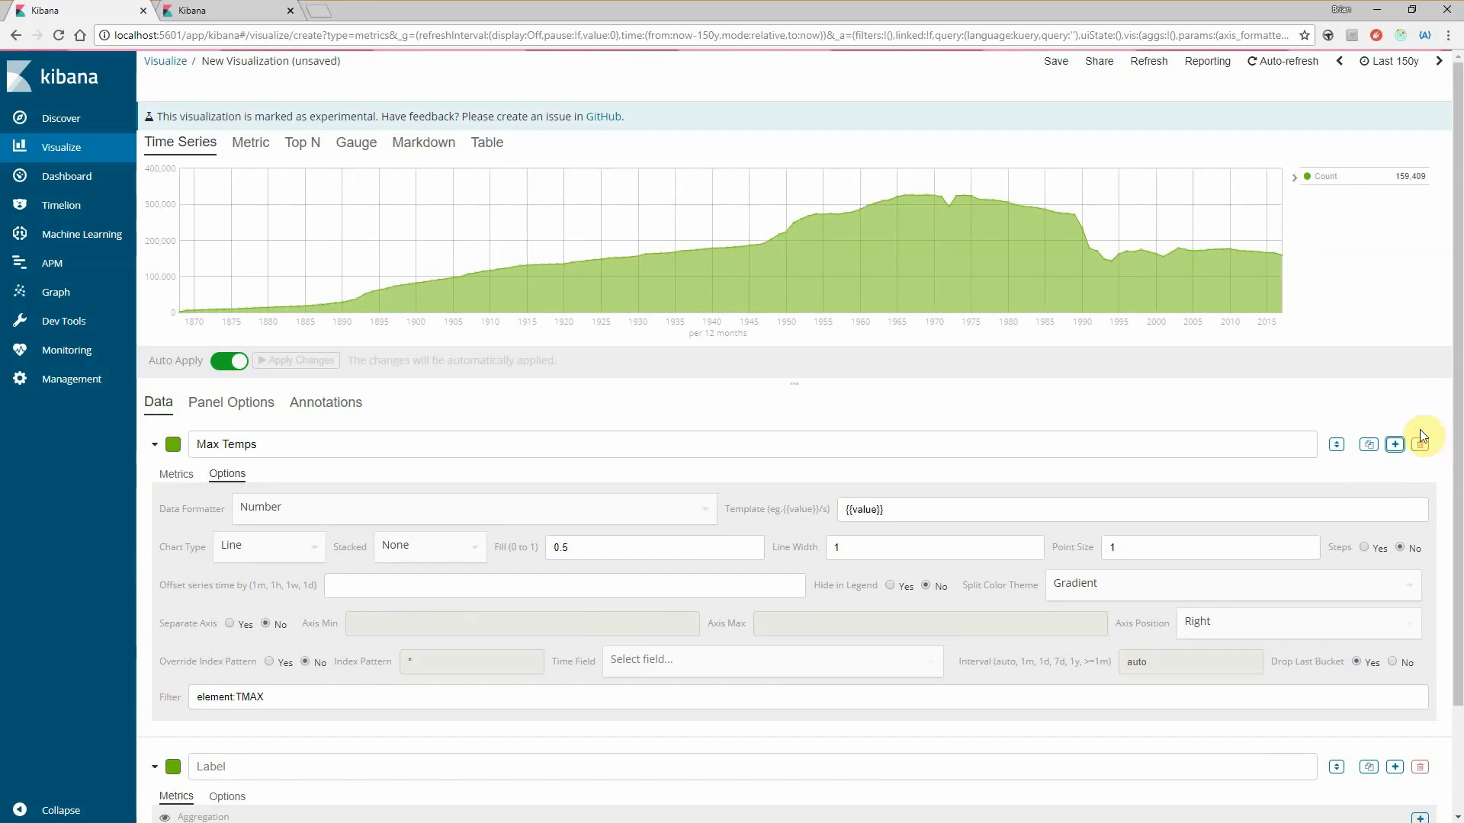
{"action": "scroll", "coordinate": [343, 702], "scroll_direction": "down", "scroll_amount": 1}
{"action": "left_click", "coordinate": [251, 674]}
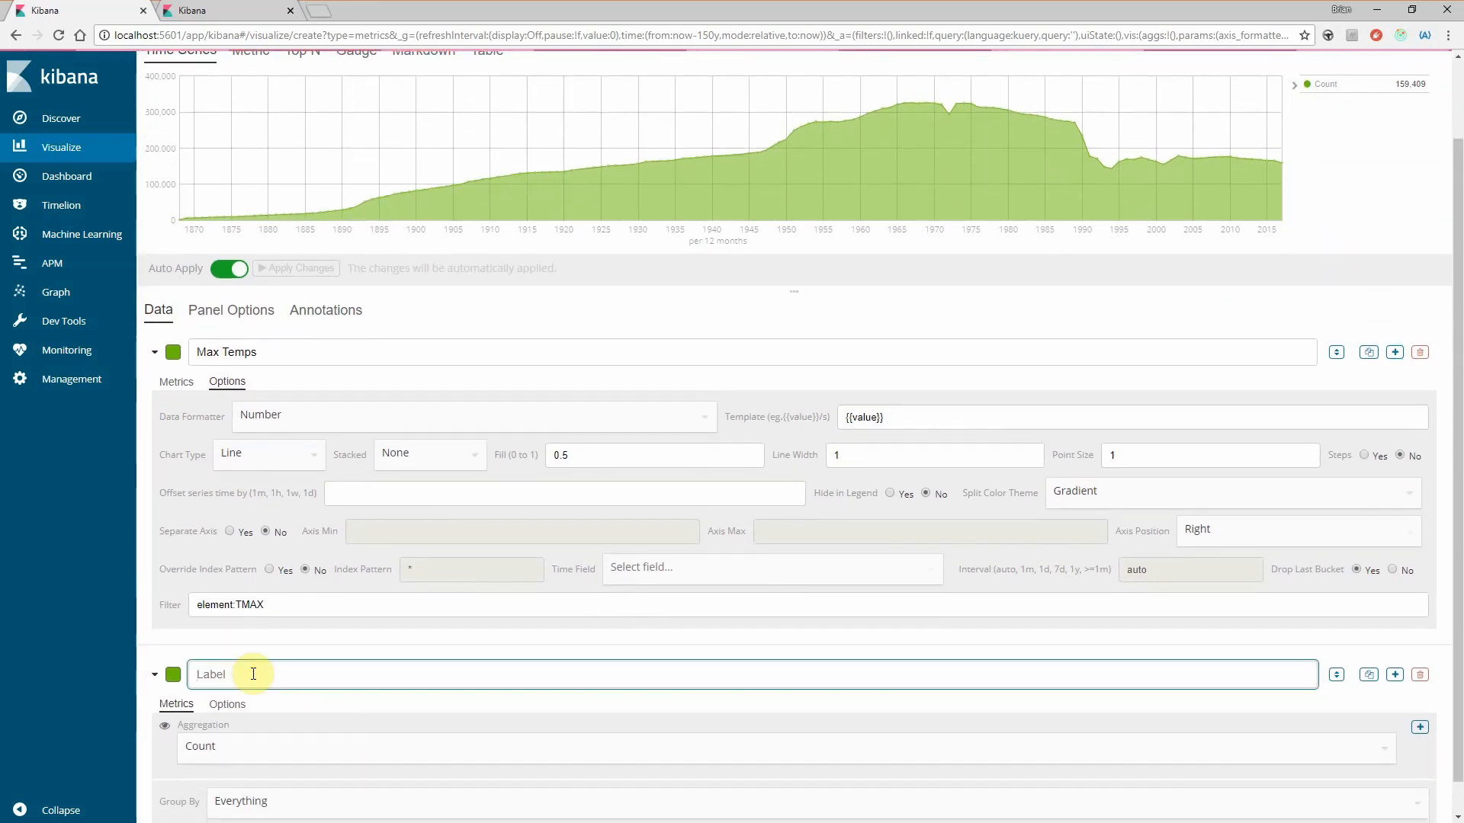
{"action": "scroll", "coordinate": [307, 706], "scroll_direction": "down", "scroll_amount": 1}
{"action": "left_click", "coordinate": [294, 700]}
{"action": "left_click", "coordinate": [233, 708]}
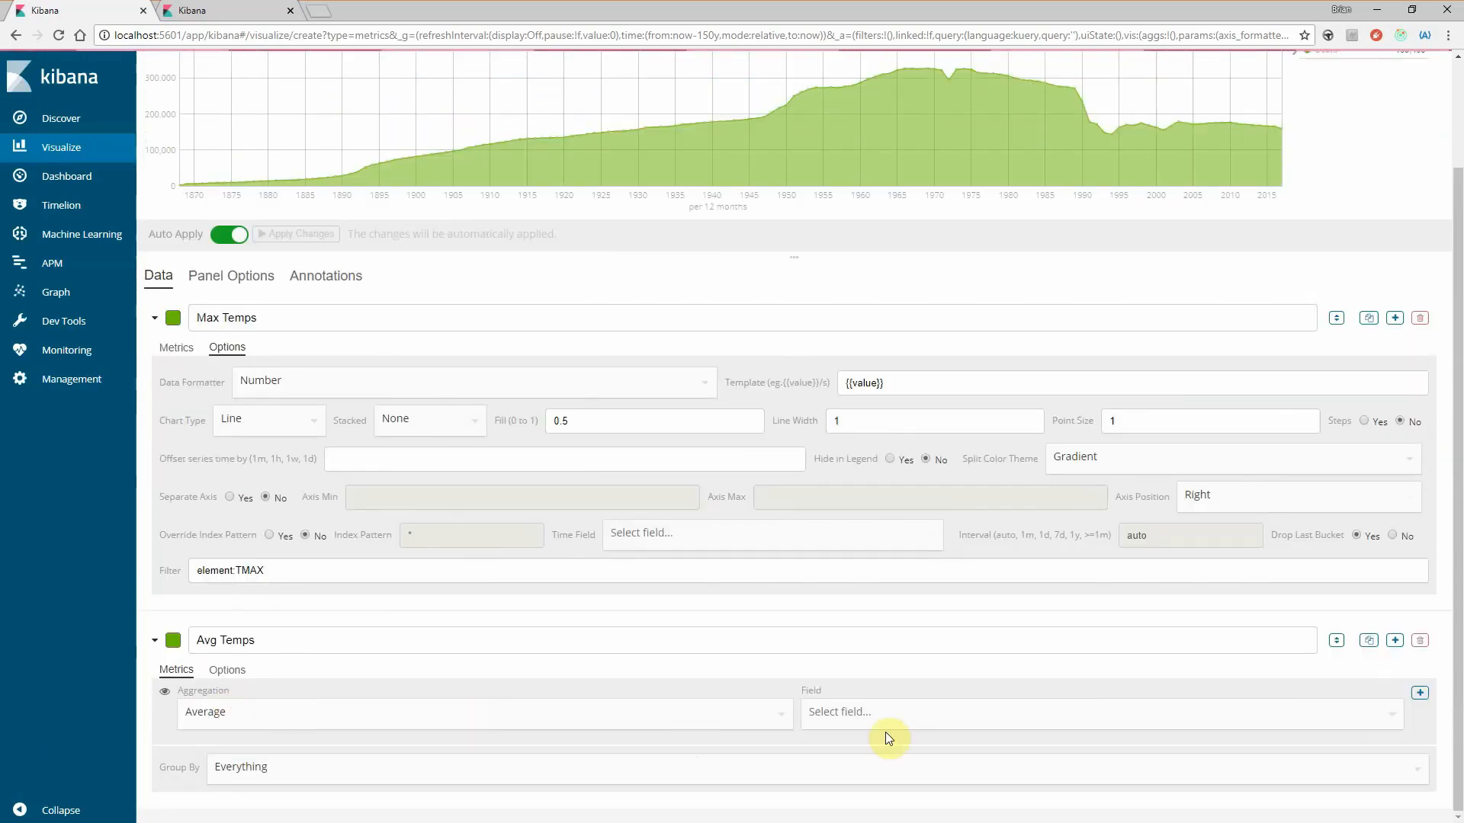
{"action": "left_click", "coordinate": [813, 712]}
{"action": "scroll", "coordinate": [856, 762], "scroll_direction": "down", "scroll_amount": 2}
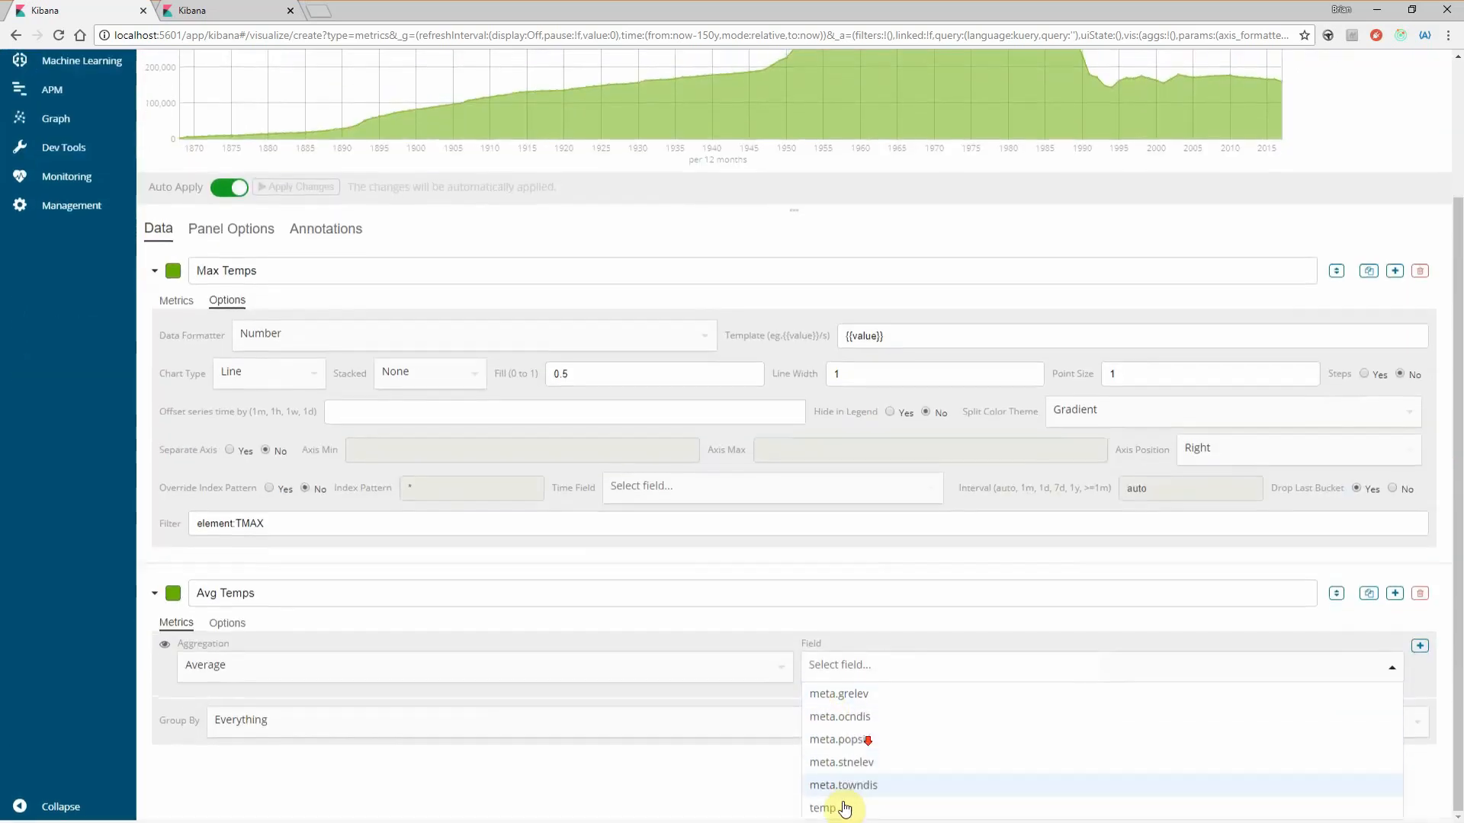
{"action": "left_click", "coordinate": [833, 810]}
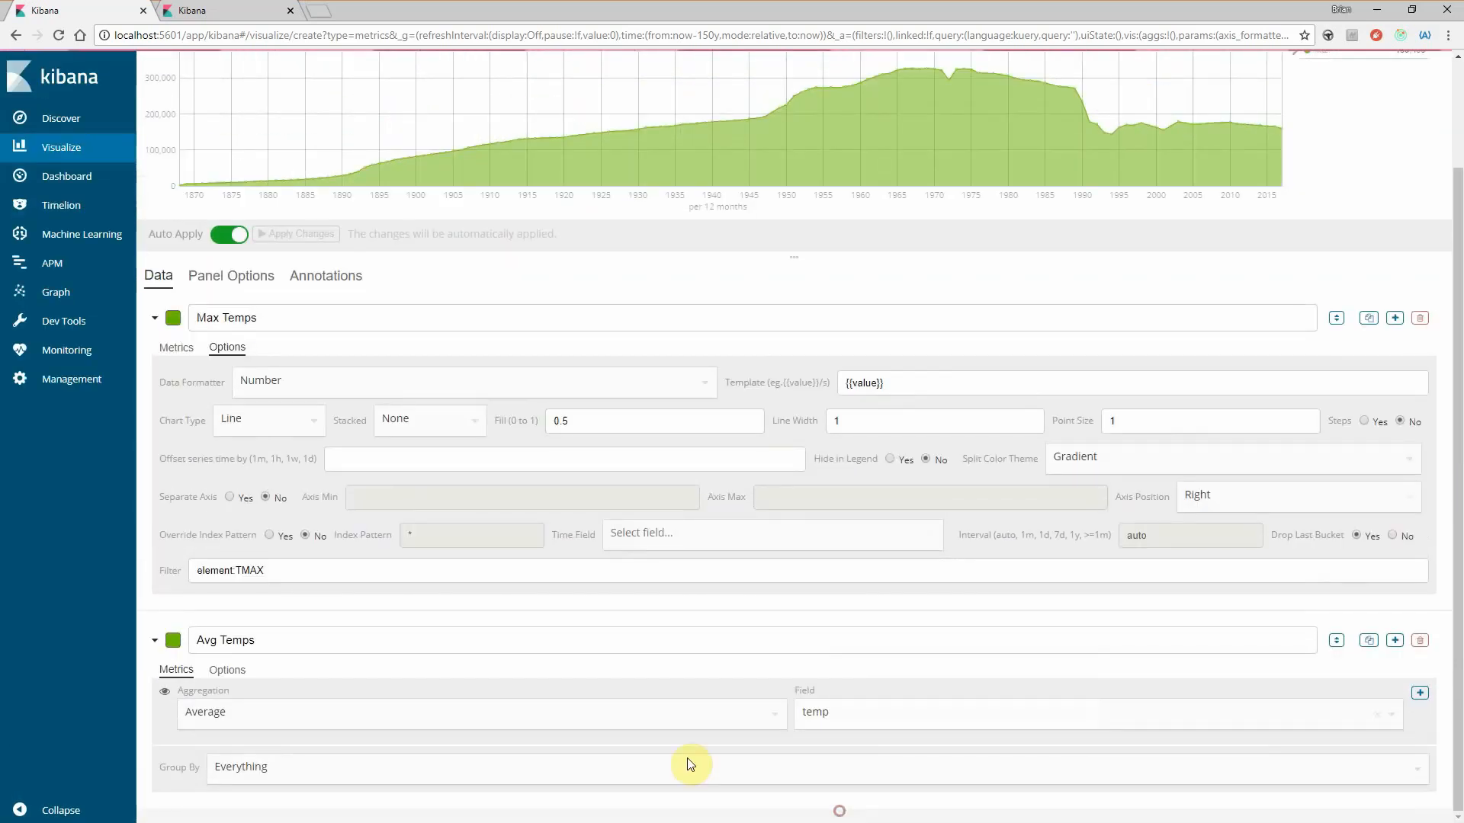
- Filter the Avg Temps series by element:TAVG and turn off automatic applying of changes
{"action": "left_click", "coordinate": [225, 670]}
{"action": "scroll", "coordinate": [366, 705], "scroll_direction": "down", "scroll_amount": 2}
{"action": "left_click", "coordinate": [242, 770]}
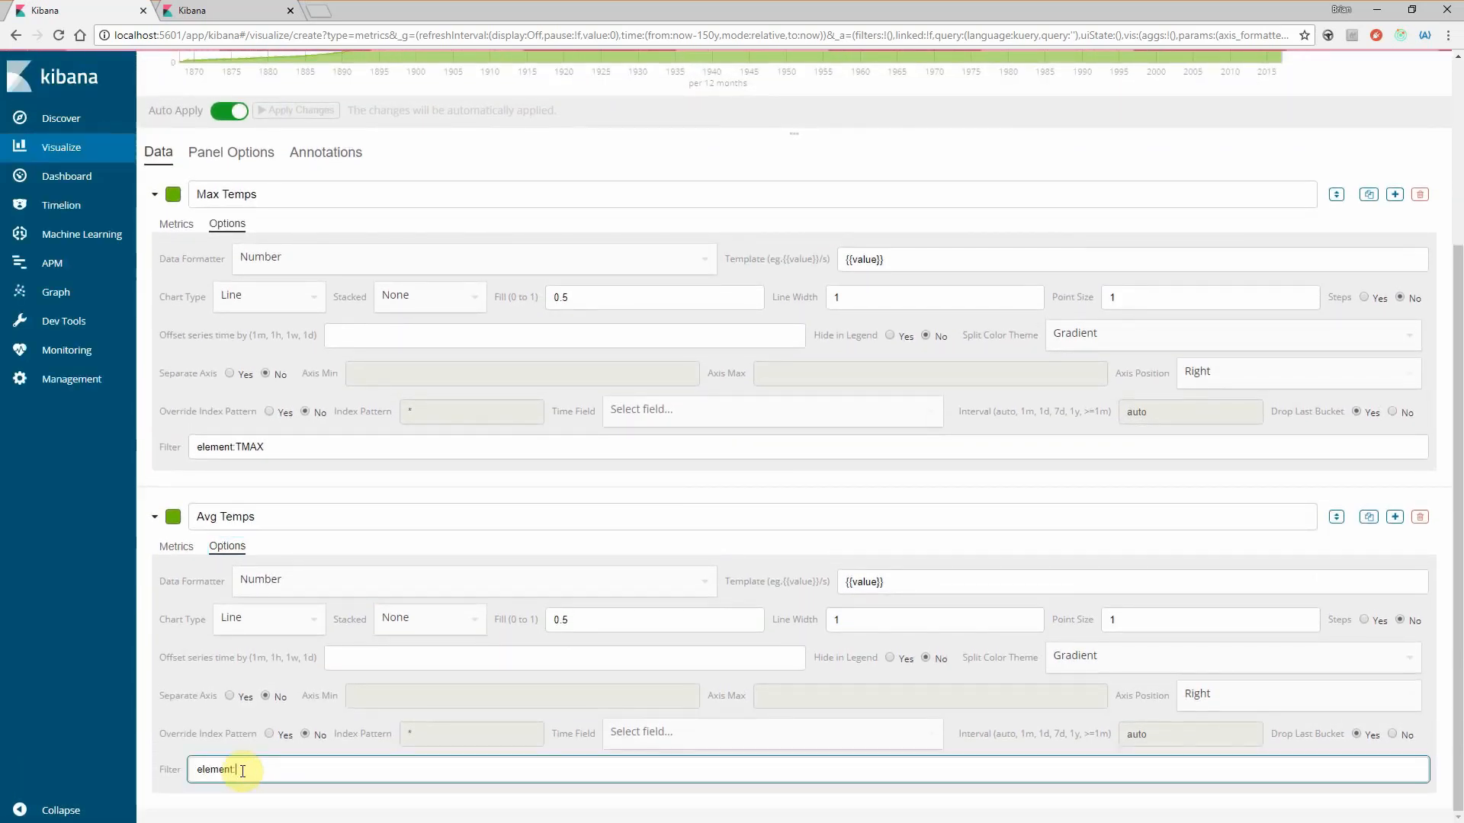
{"action": "type", "text": "AVG"}
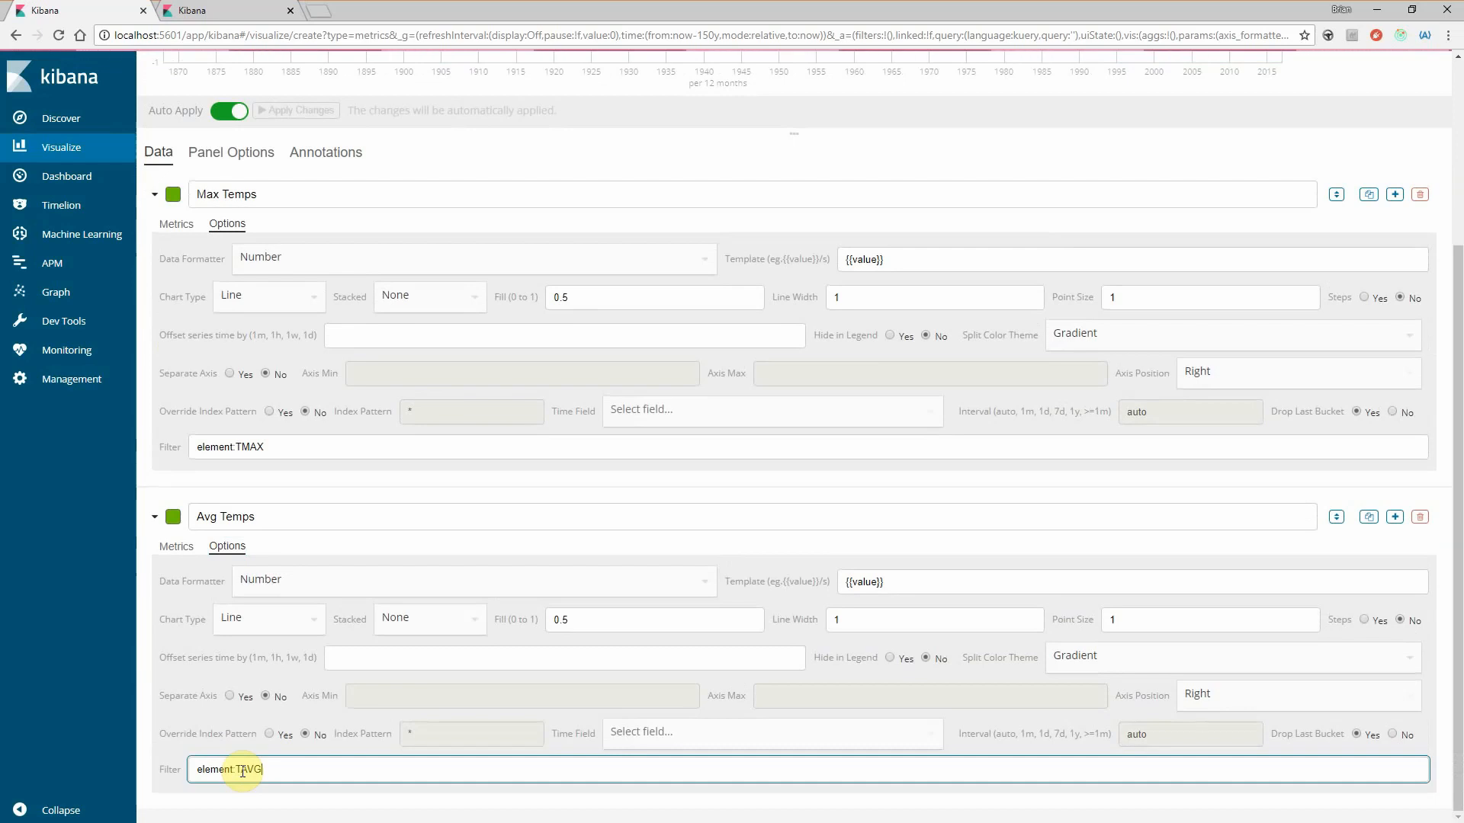
{"action": "scroll", "coordinate": [811, 462], "scroll_direction": "up", "scroll_amount": 4}
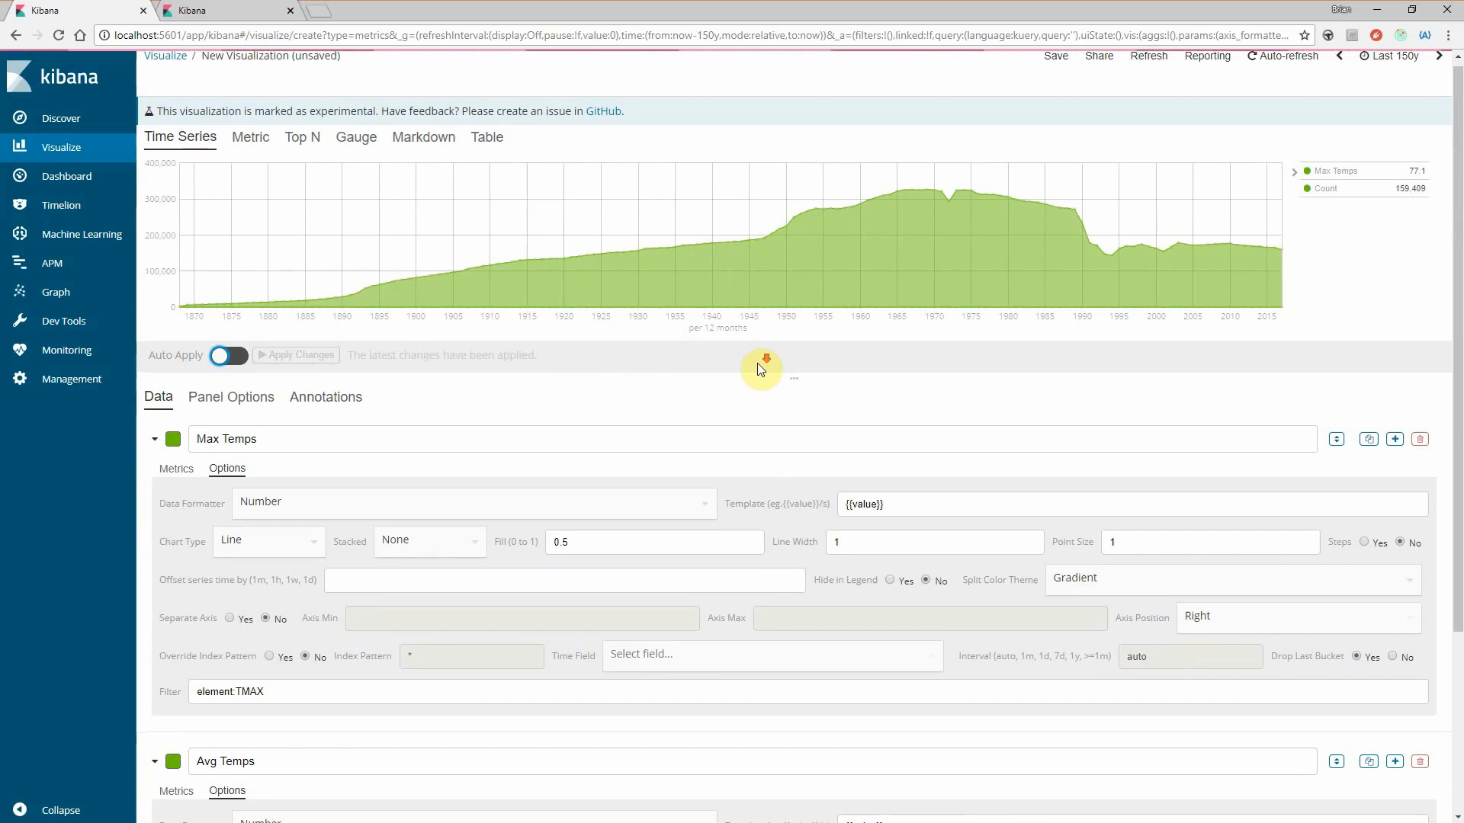
- Add a third series labelled Min Temps that uses the Min of the temp field
{"action": "scroll", "coordinate": [758, 366], "scroll_direction": "down", "scroll_amount": 3}
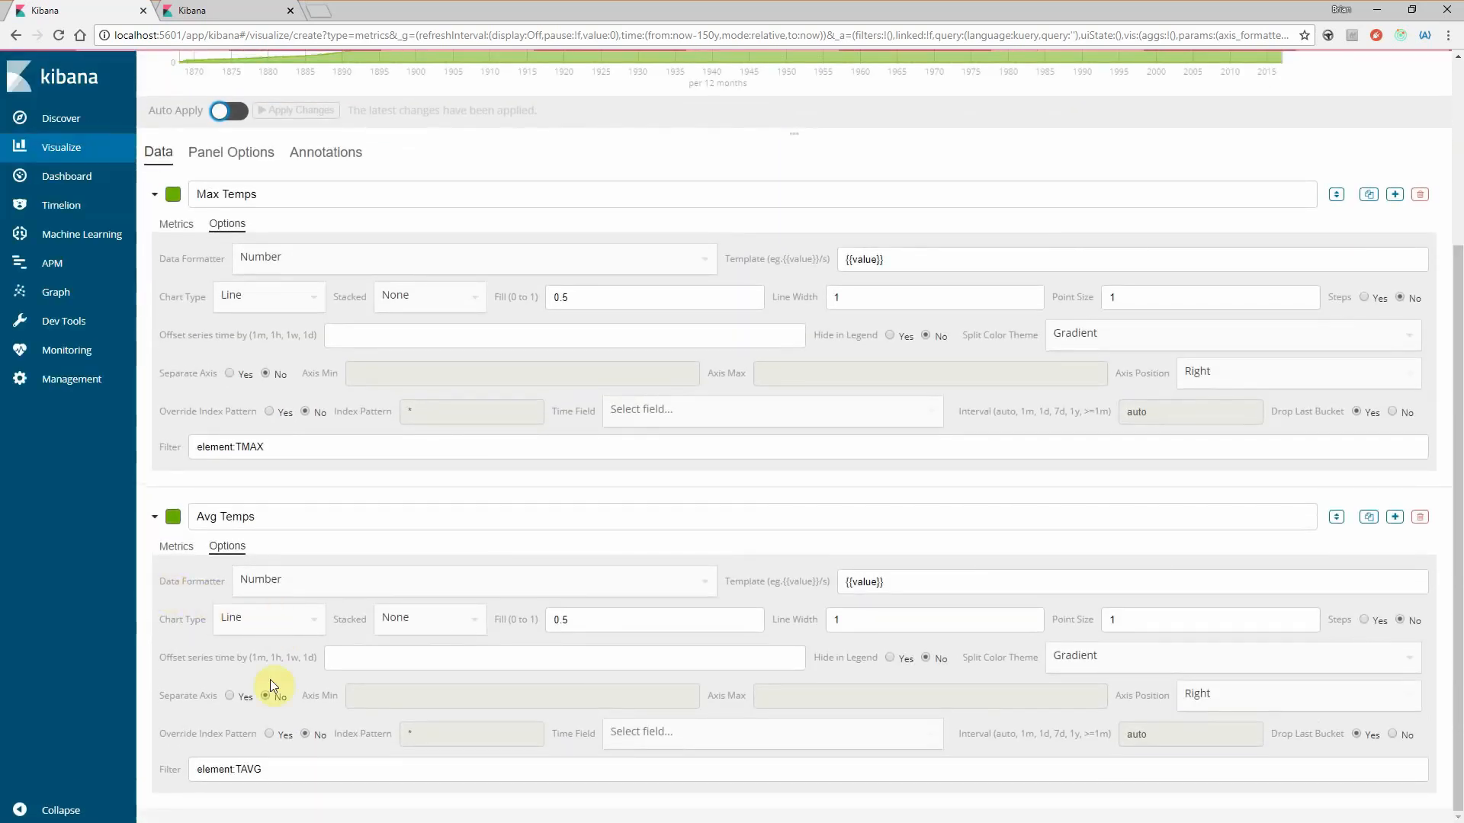
{"action": "left_click", "coordinate": [1401, 517]}
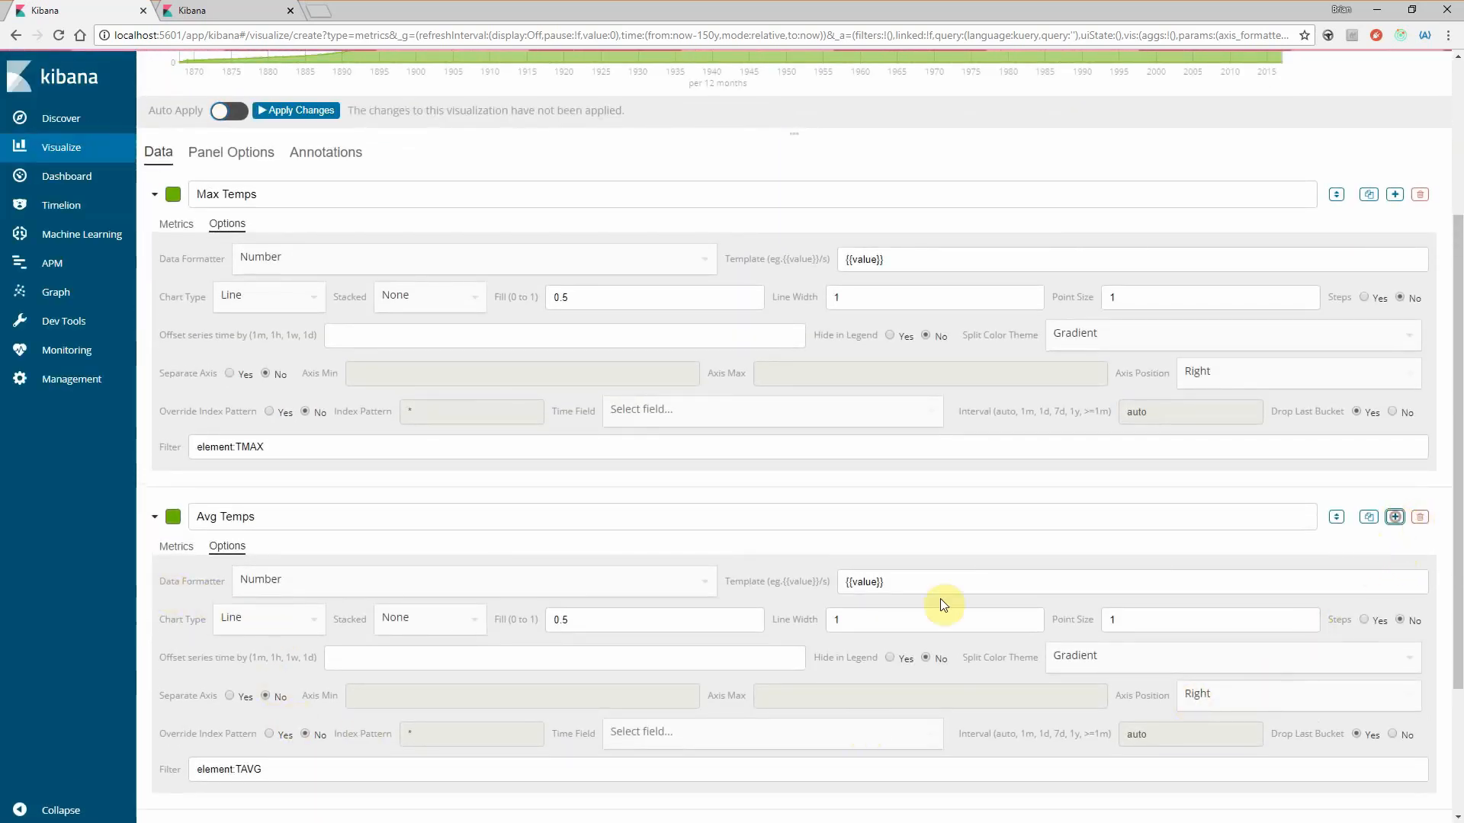
{"action": "scroll", "coordinate": [557, 671], "scroll_direction": "down", "scroll_amount": 3}
{"action": "left_click", "coordinate": [229, 648]}
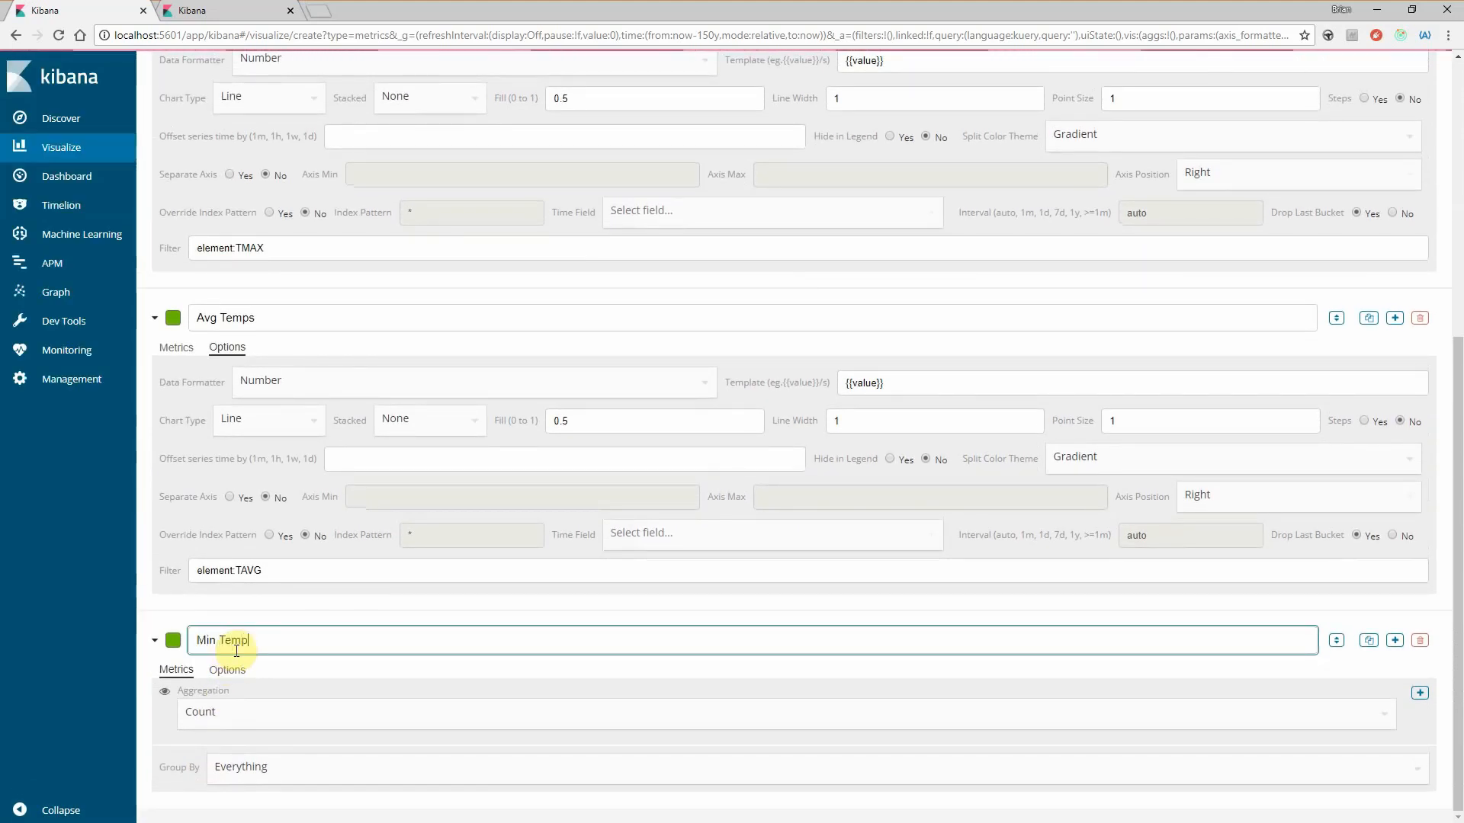
{"action": "left_click", "coordinate": [204, 719]}
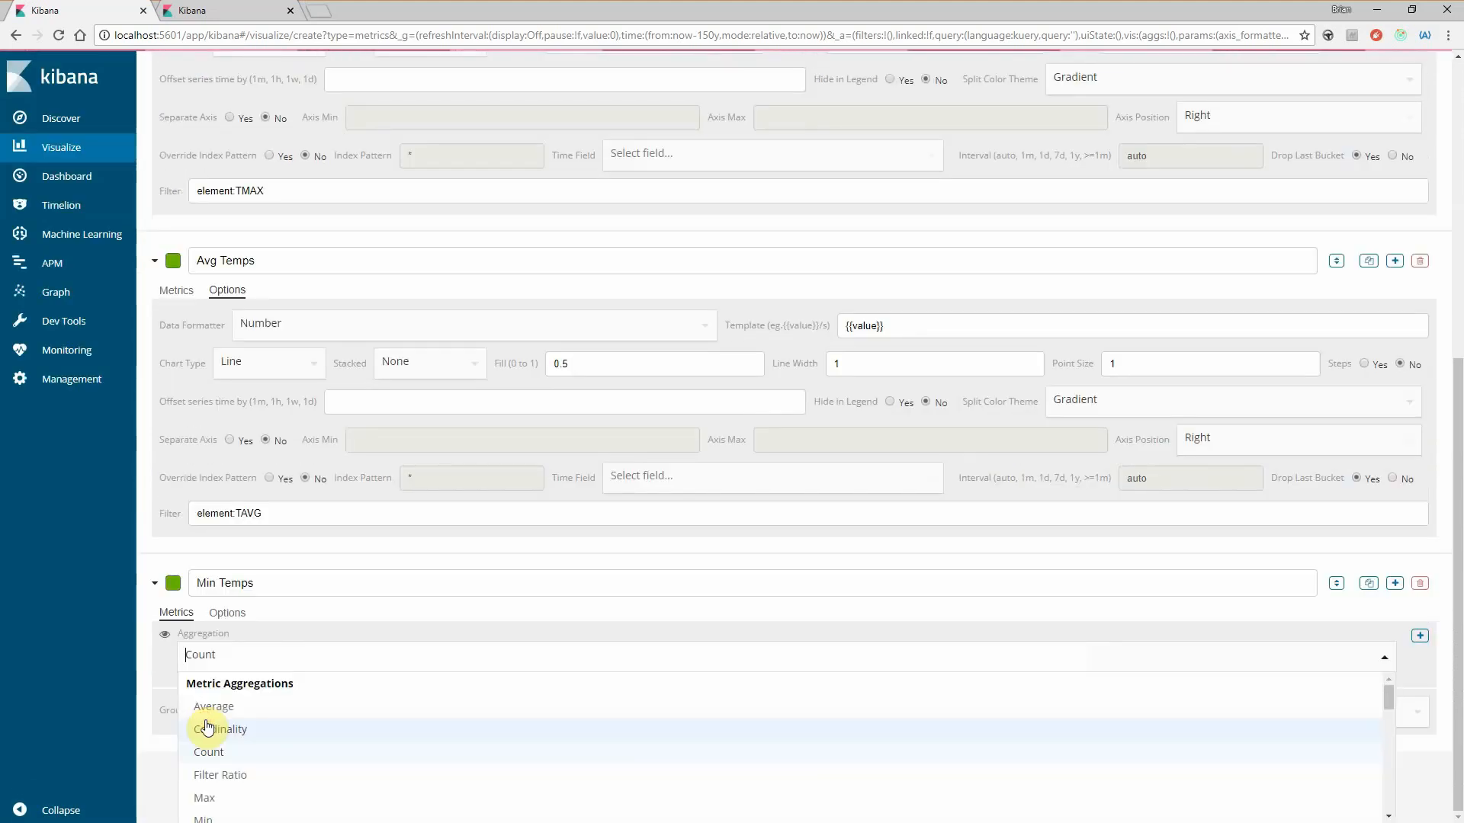
{"action": "left_click", "coordinate": [213, 797]}
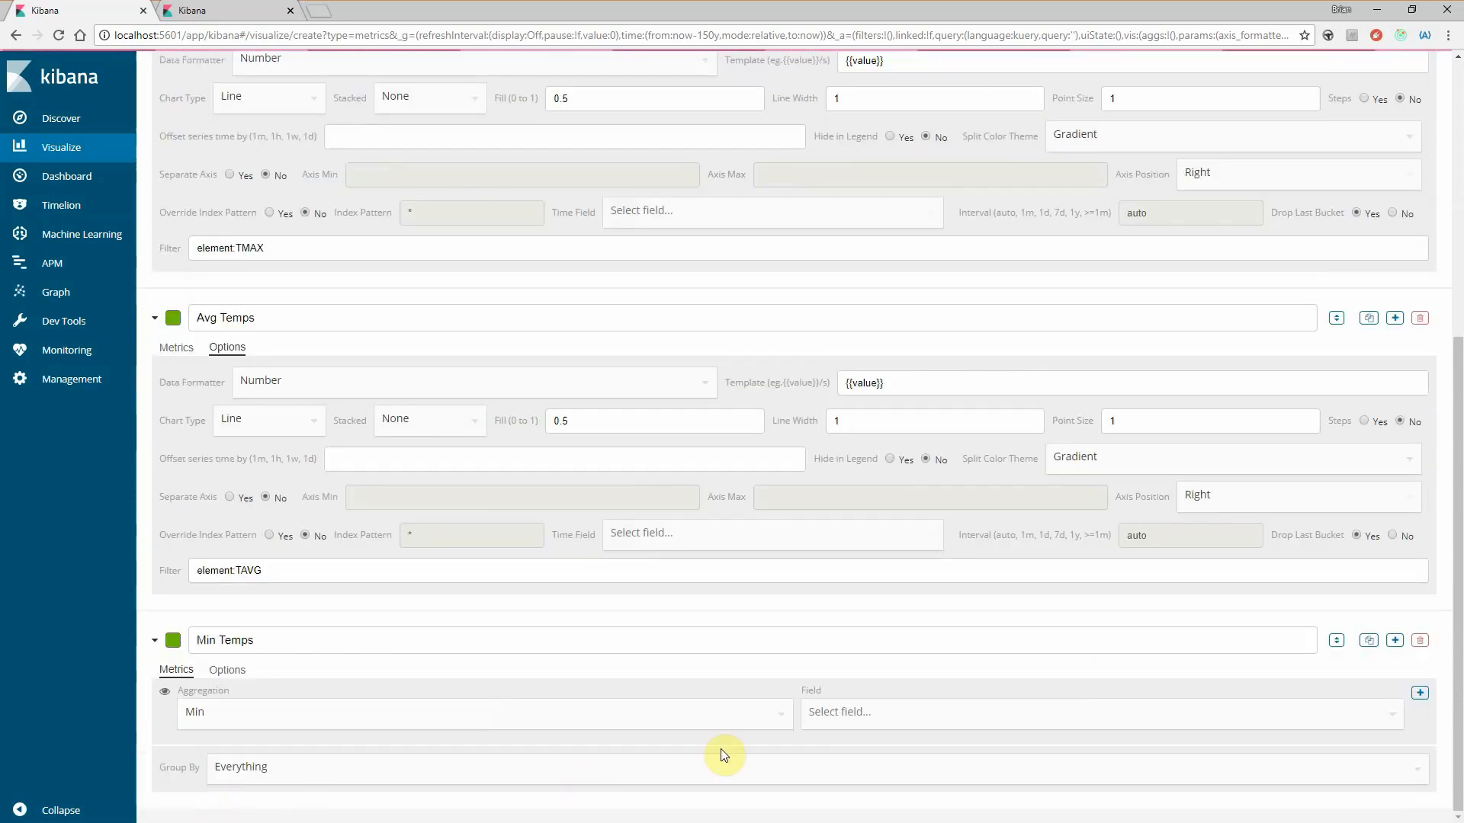
{"action": "left_click", "coordinate": [870, 717]}
{"action": "left_click", "coordinate": [837, 808]}
- Filter the Min Temps series by element:TMIN
{"action": "left_click", "coordinate": [236, 671]}
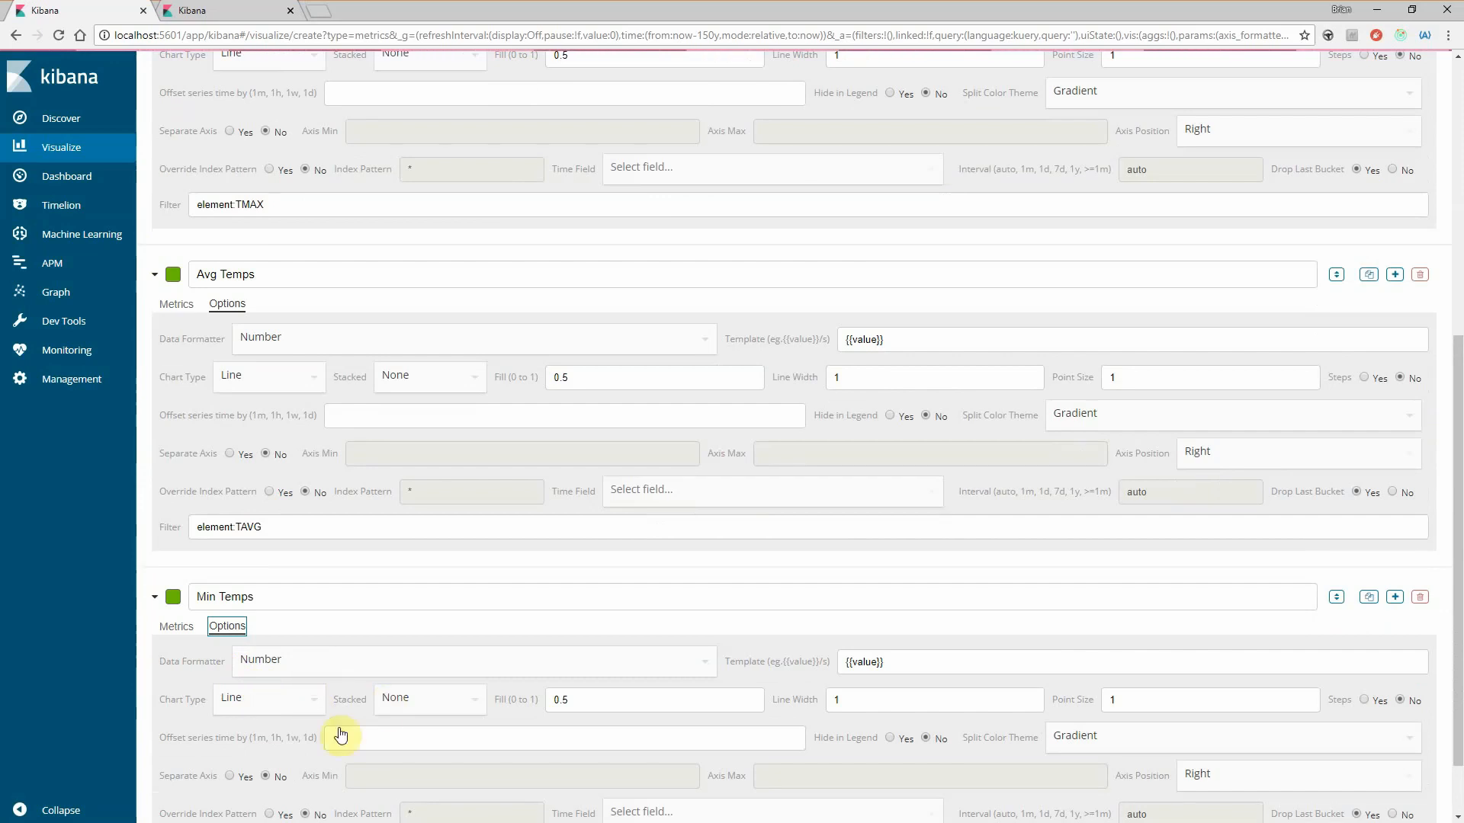
{"action": "scroll", "coordinate": [236, 791], "scroll_direction": "down", "scroll_amount": 1}
{"action": "left_click", "coordinate": [216, 768]}
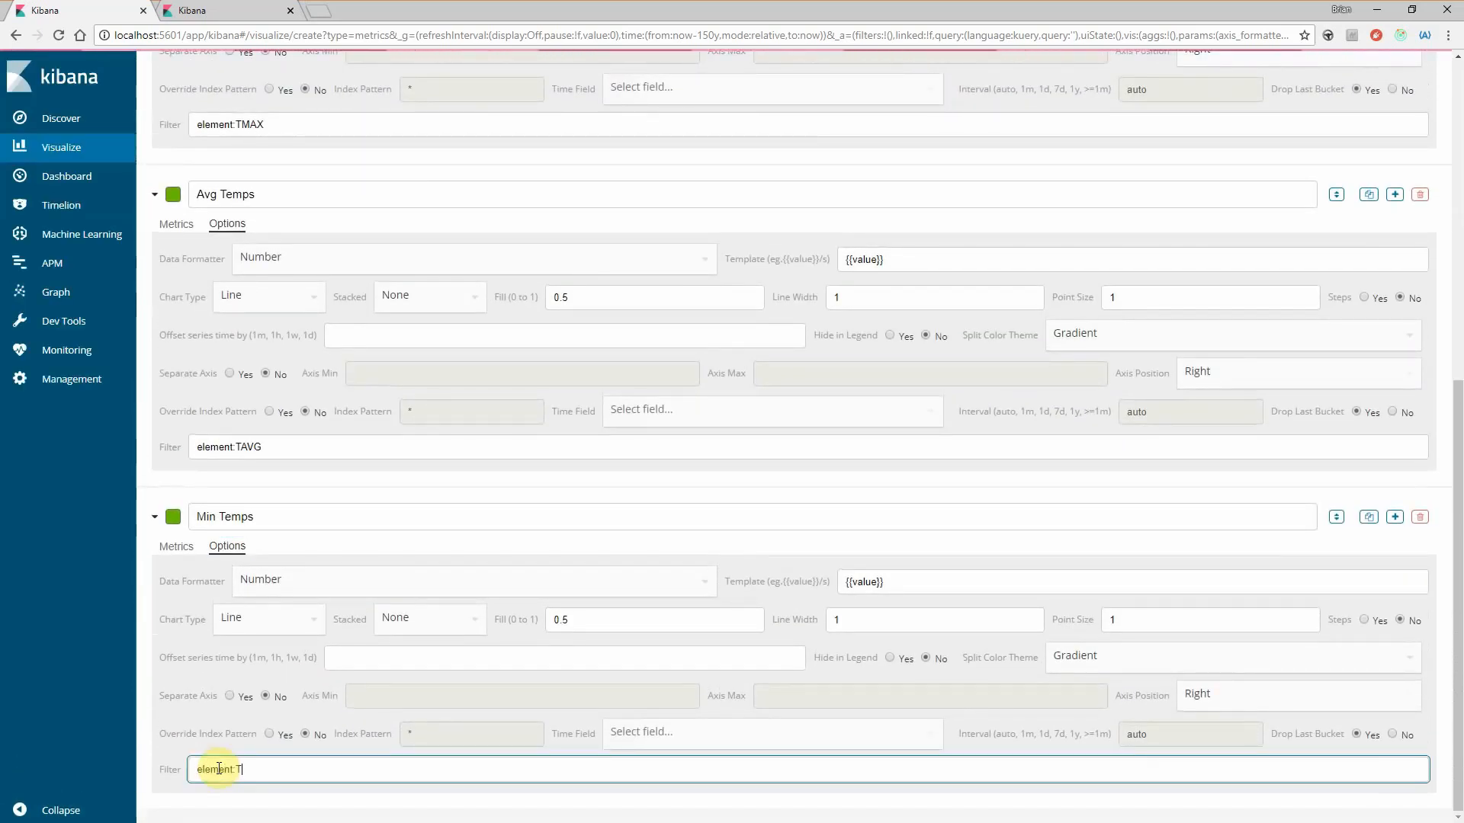
{"action": "scroll", "coordinate": [309, 661], "scroll_direction": "up", "scroll_amount": 5}
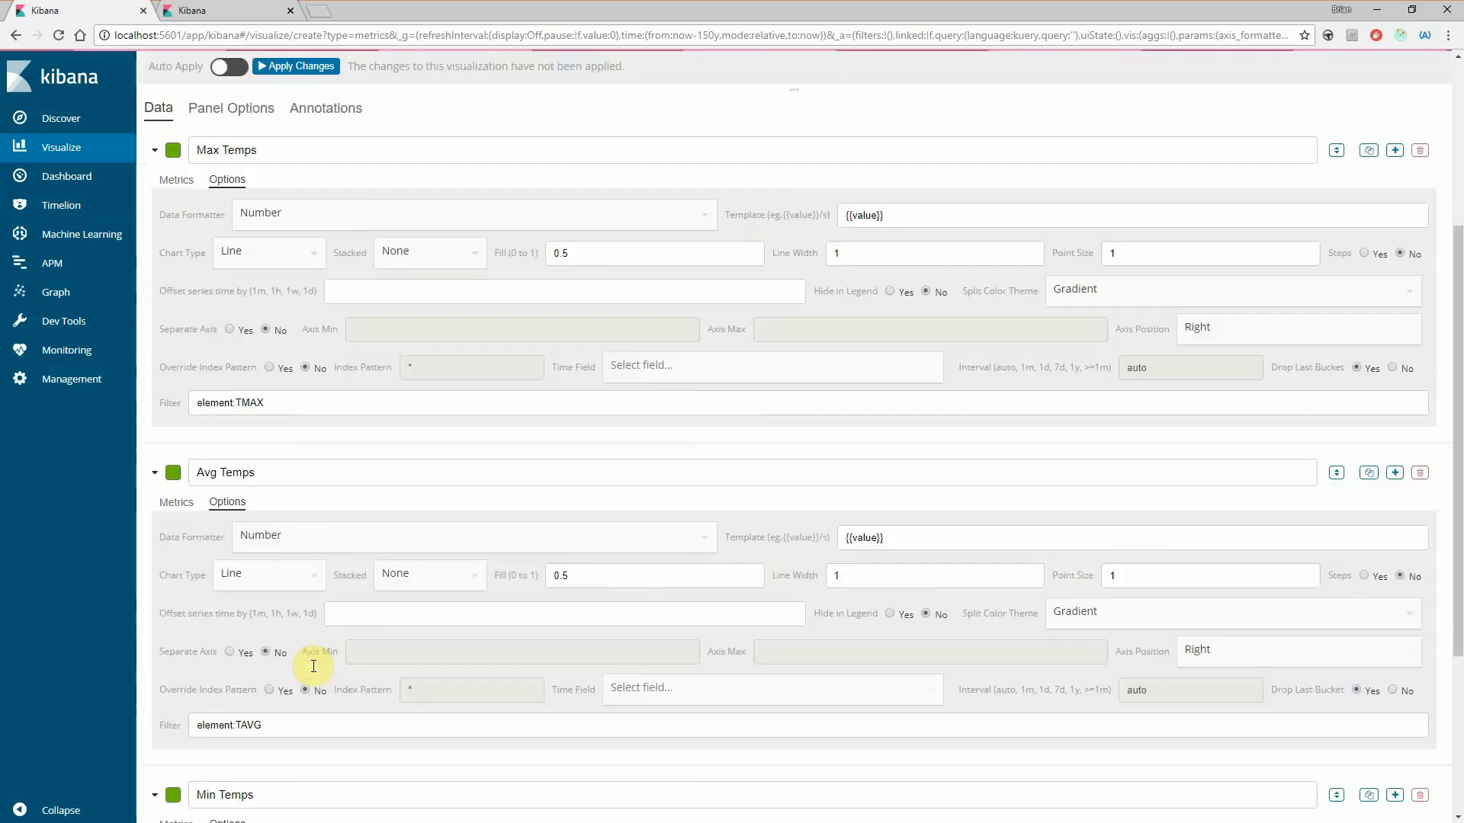
- Change the Avg Temps series colour to the orange-red swatch
{"action": "scroll", "coordinate": [167, 573], "scroll_direction": "down", "scroll_amount": 2}
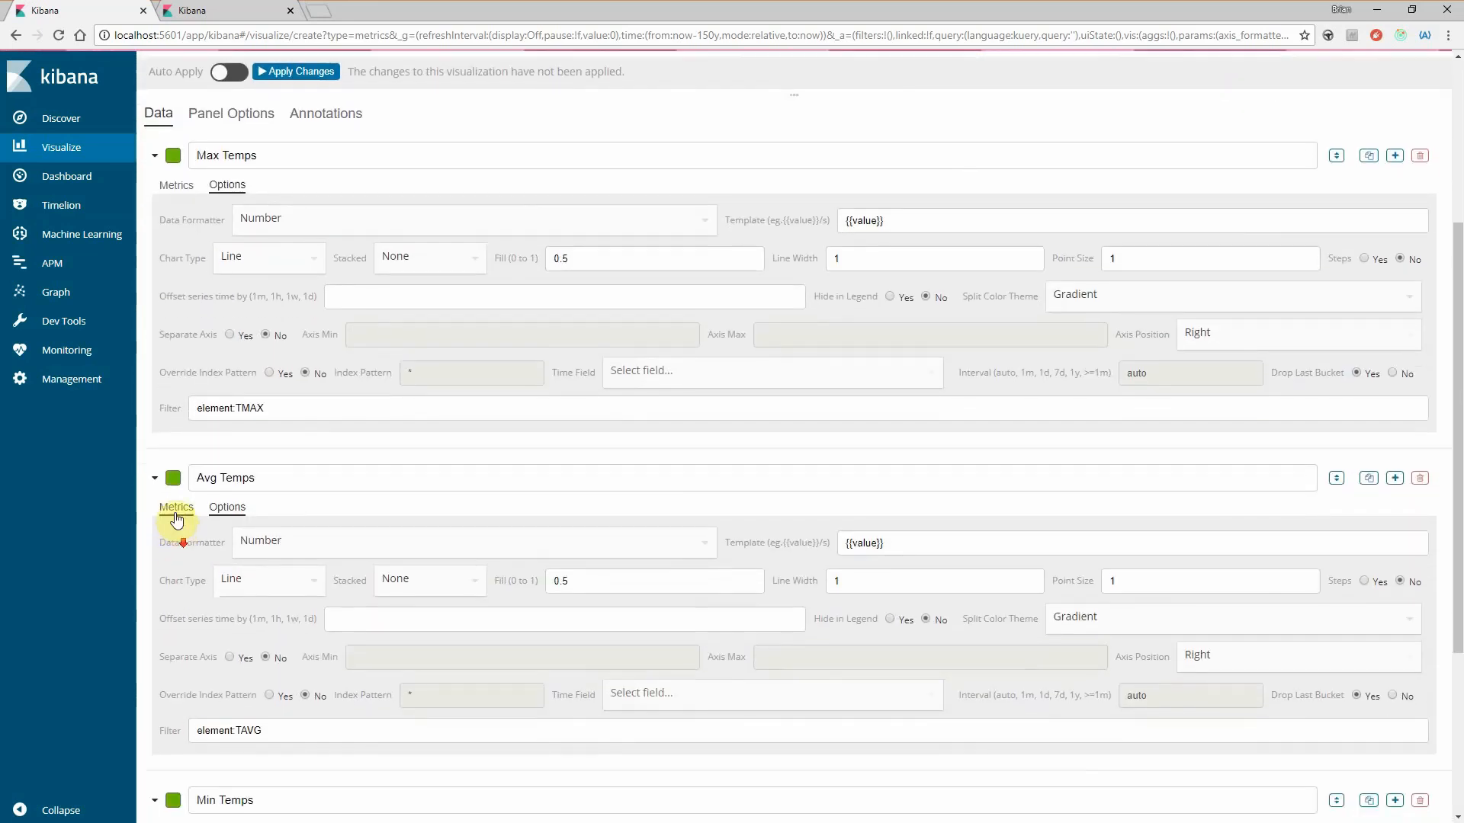
{"action": "left_click", "coordinate": [178, 437]}
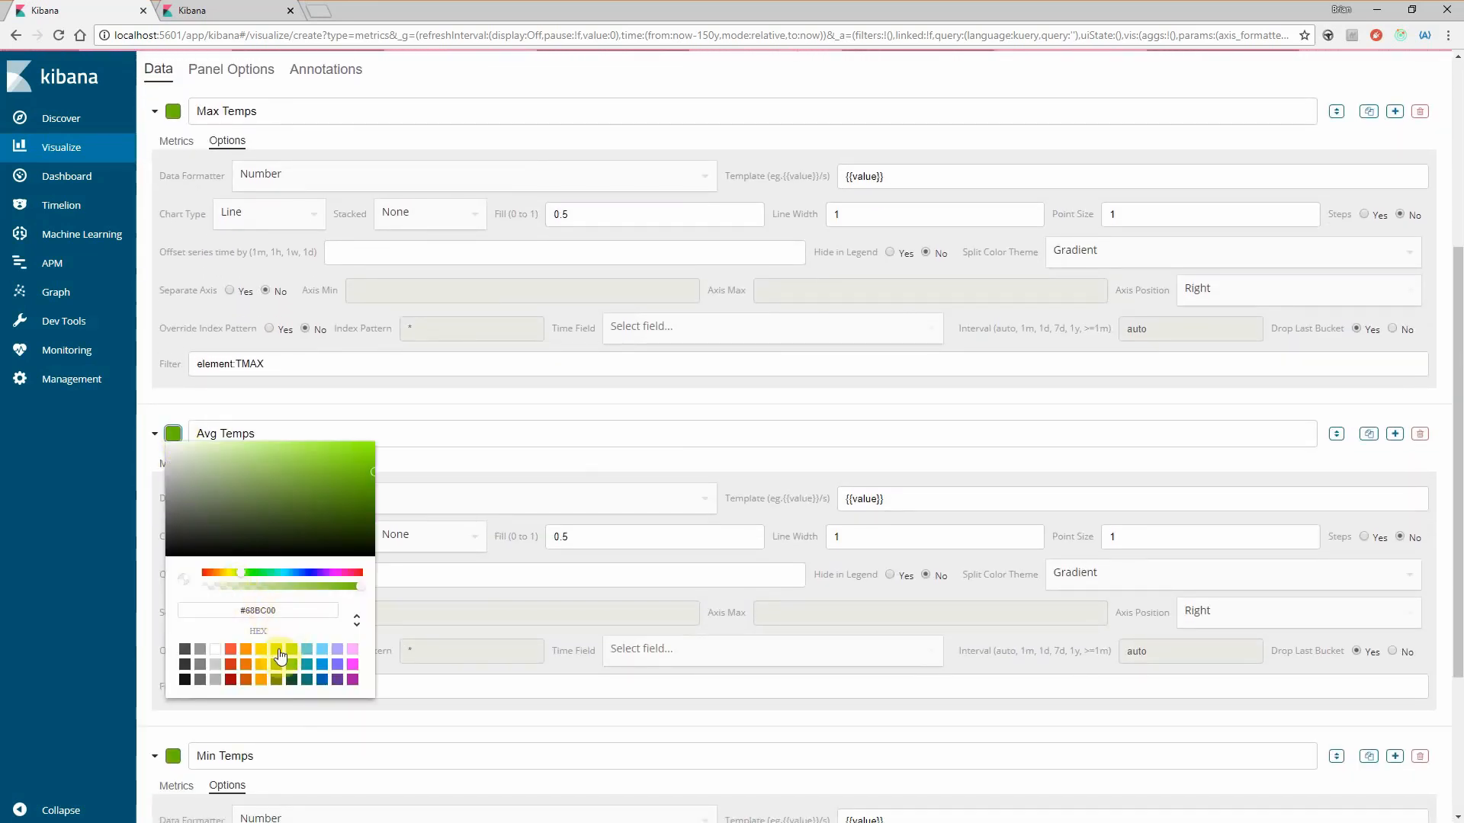
{"action": "left_click", "coordinate": [231, 667]}
{"action": "left_click", "coordinate": [249, 721]}
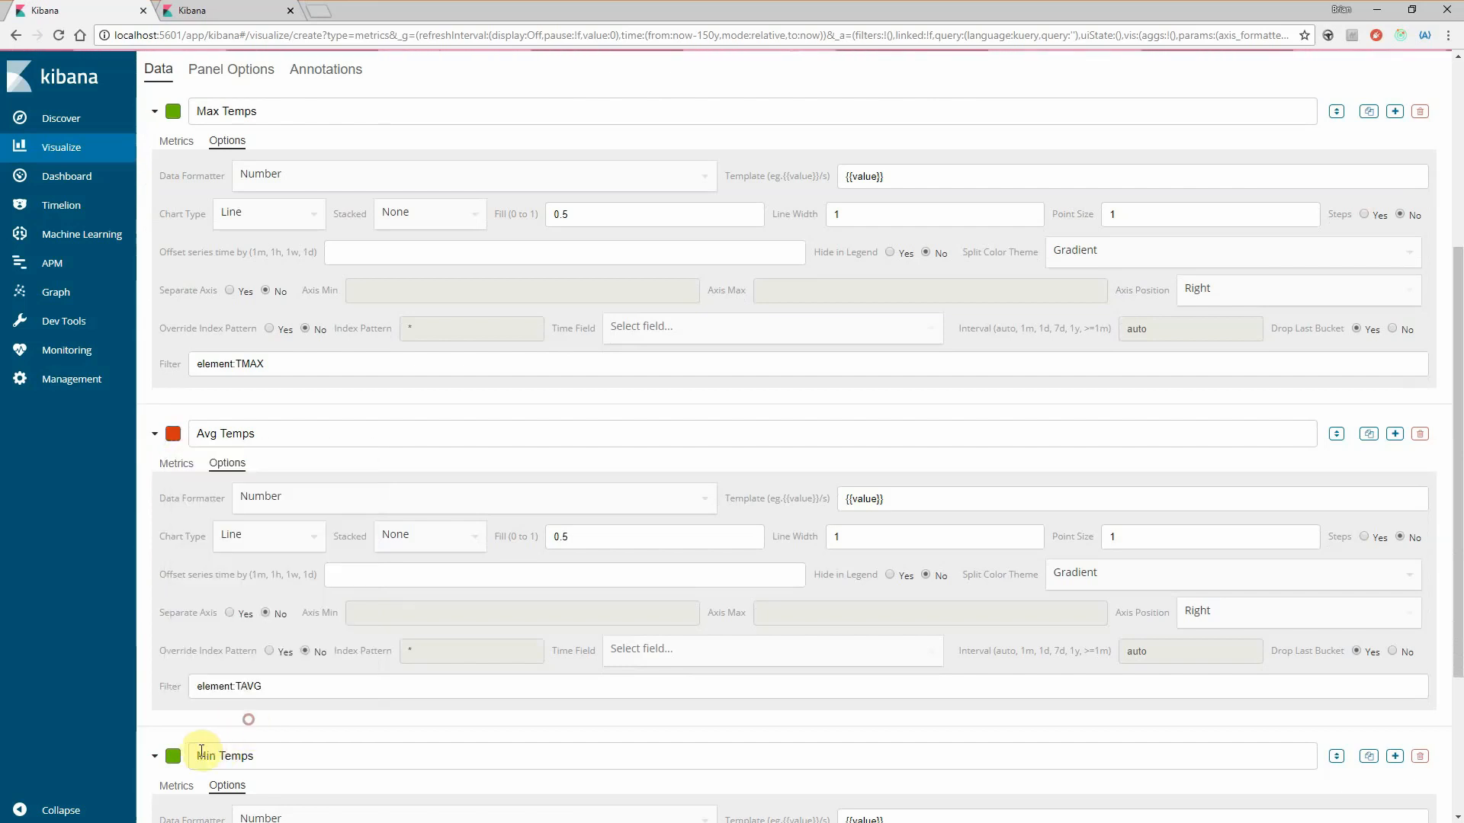
- Change the Min Temps series colour to blue and apply the pending changes to the chart
{"action": "left_click", "coordinate": [174, 757]}
{"action": "scroll", "coordinate": [423, 793], "scroll_direction": "down", "scroll_amount": 3}
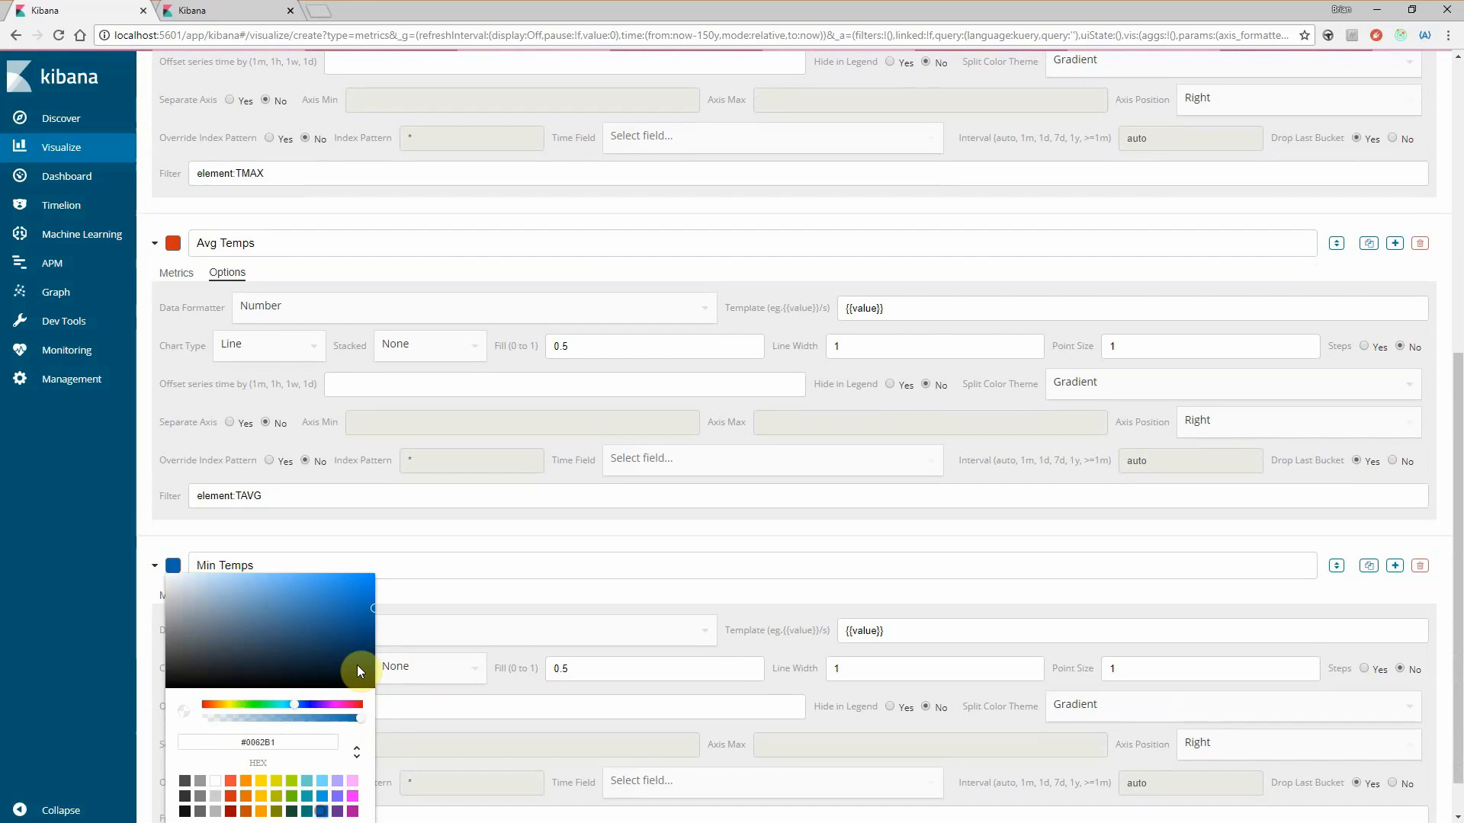
{"action": "left_click", "coordinate": [446, 535]}
{"action": "scroll", "coordinate": [446, 535], "scroll_direction": "up", "scroll_amount": 7}
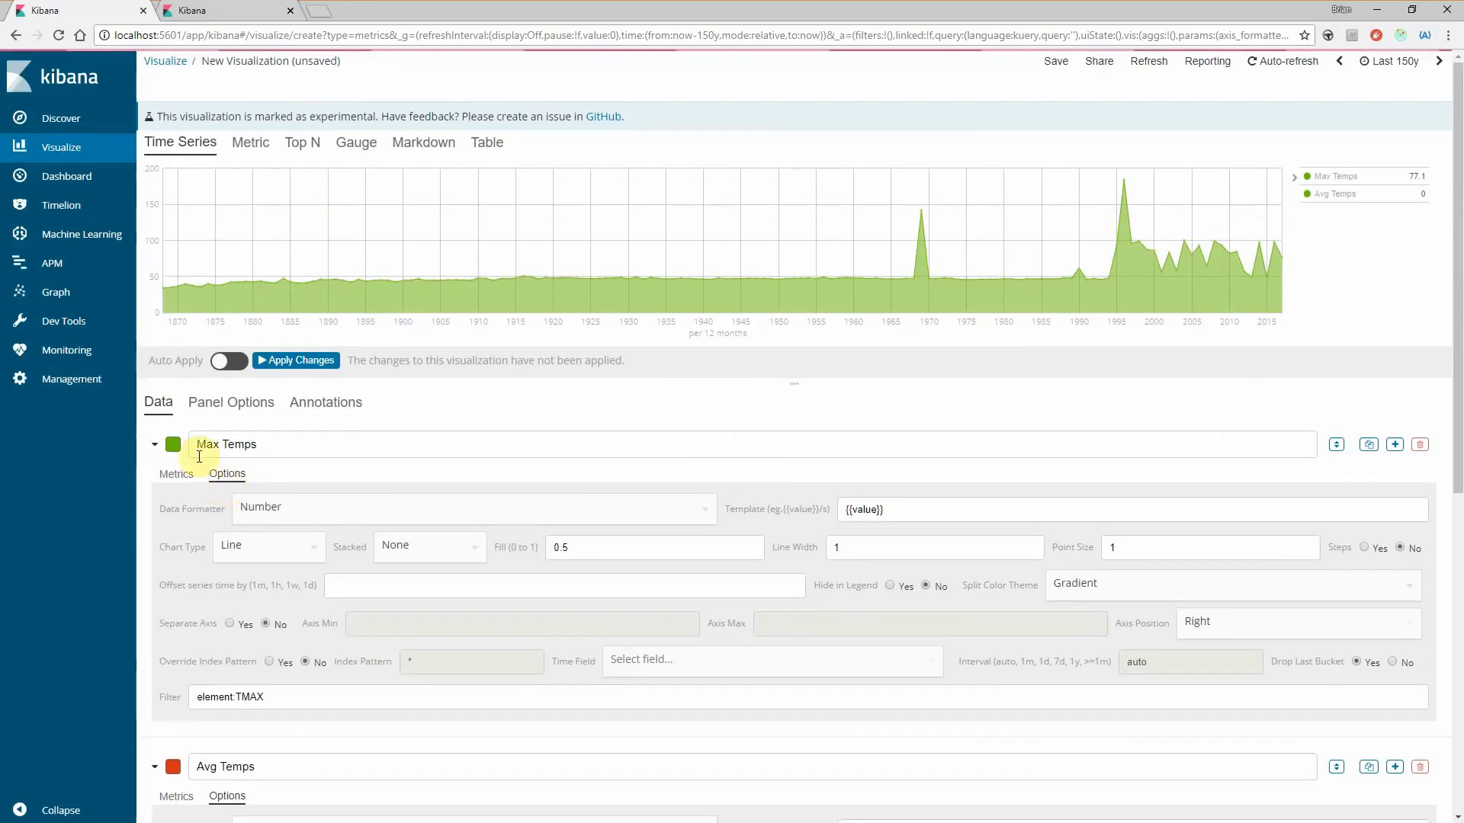
{"action": "left_click", "coordinate": [268, 361]}
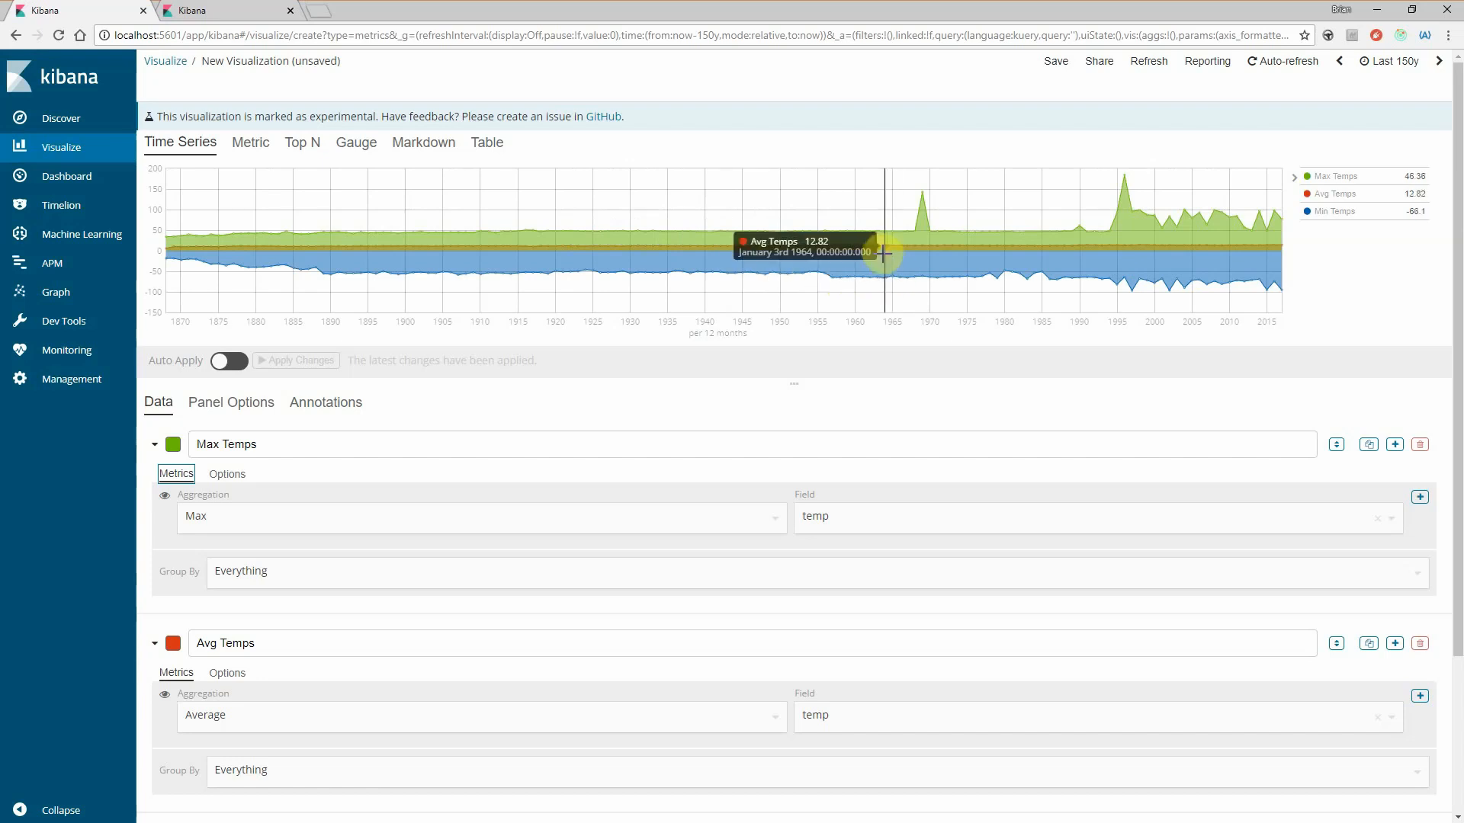
- Review the metric settings of the three temperature series and the filter options of Max Temps
{"action": "scroll", "coordinate": [450, 523], "scroll_direction": "down", "scroll_amount": 1}
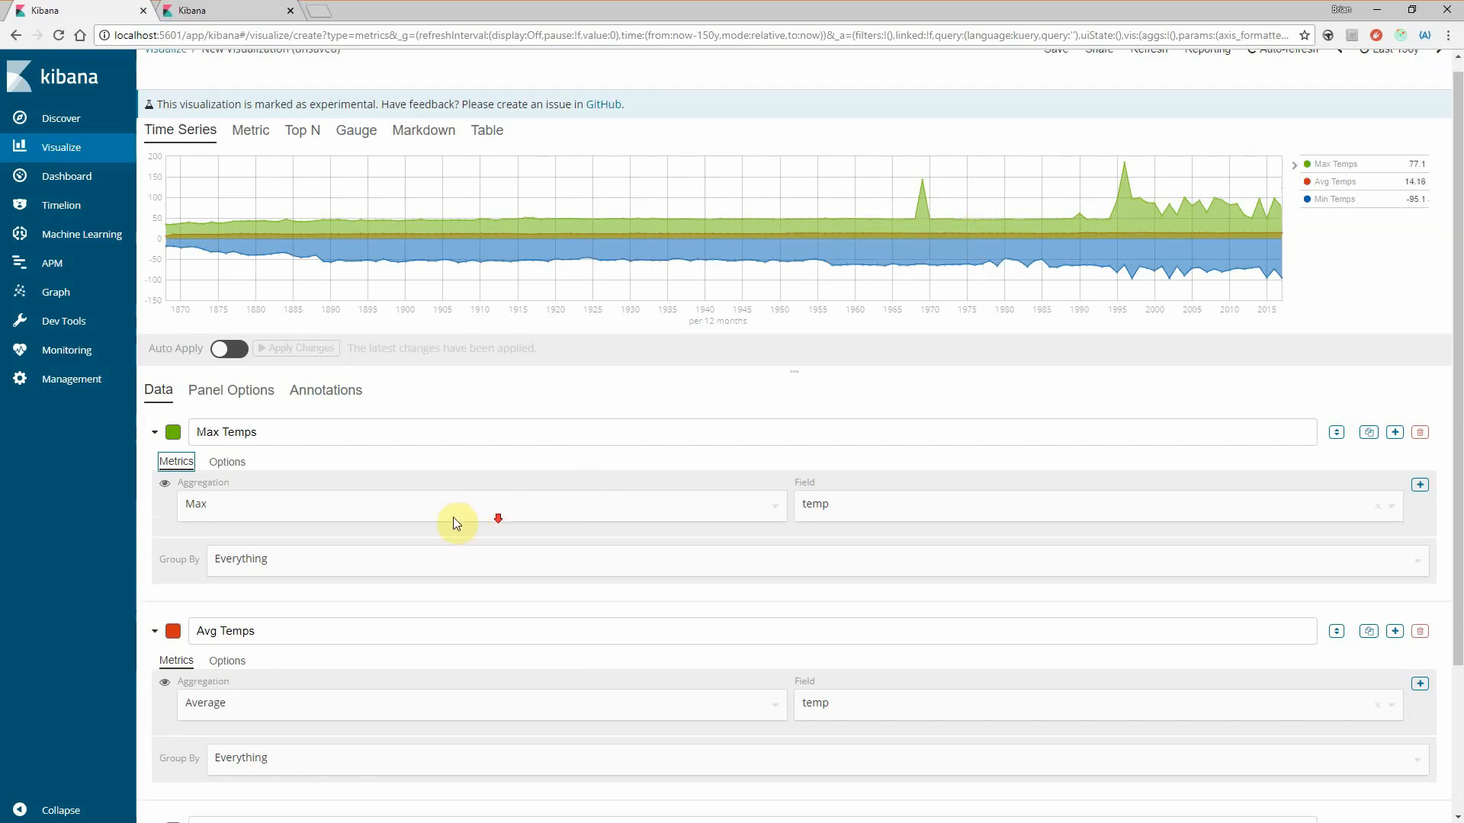
{"action": "scroll", "coordinate": [328, 686], "scroll_direction": "down", "scroll_amount": 2}
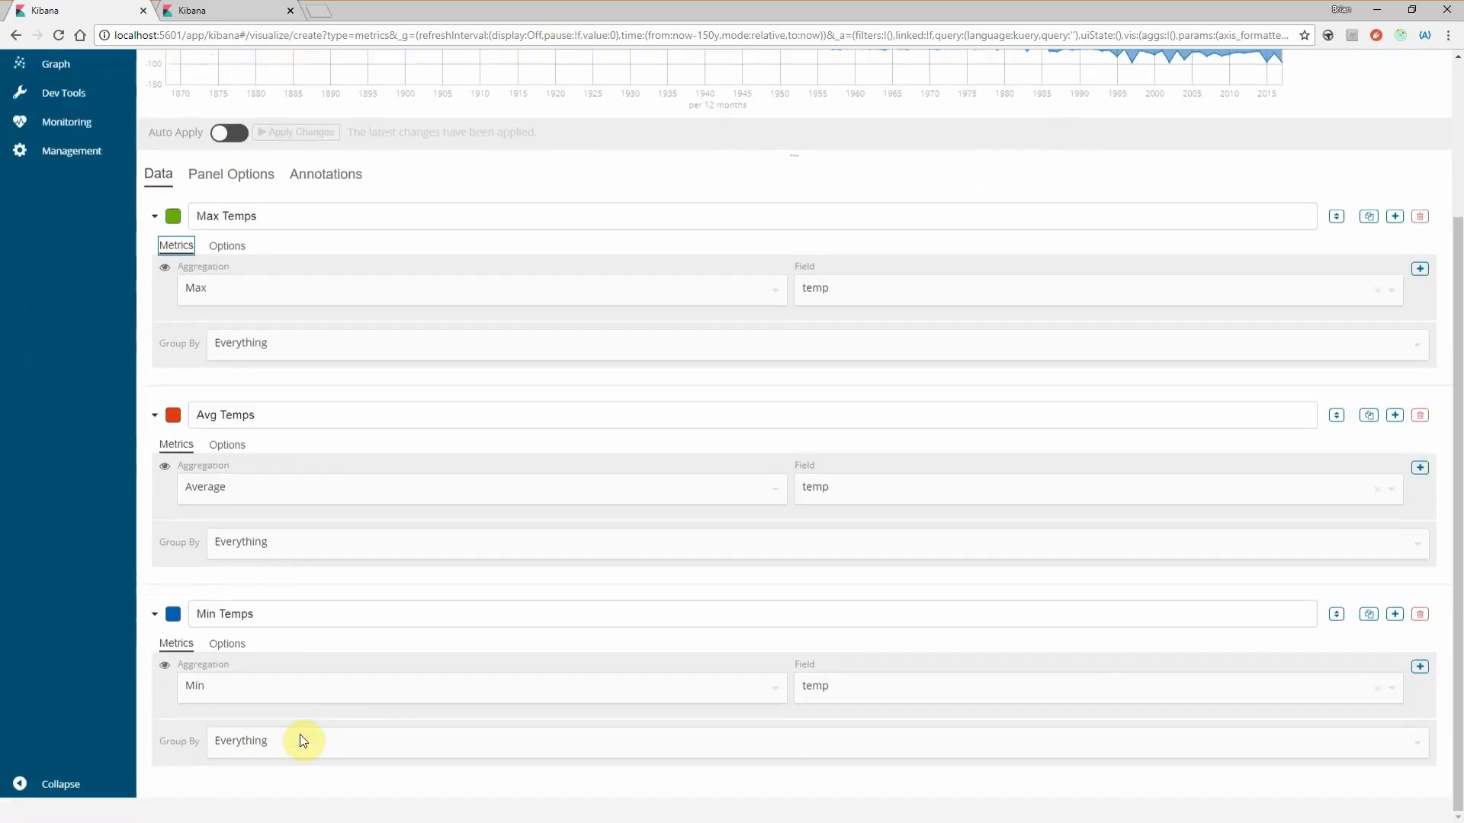
{"action": "scroll", "coordinate": [282, 732], "scroll_direction": "up", "scroll_amount": 2}
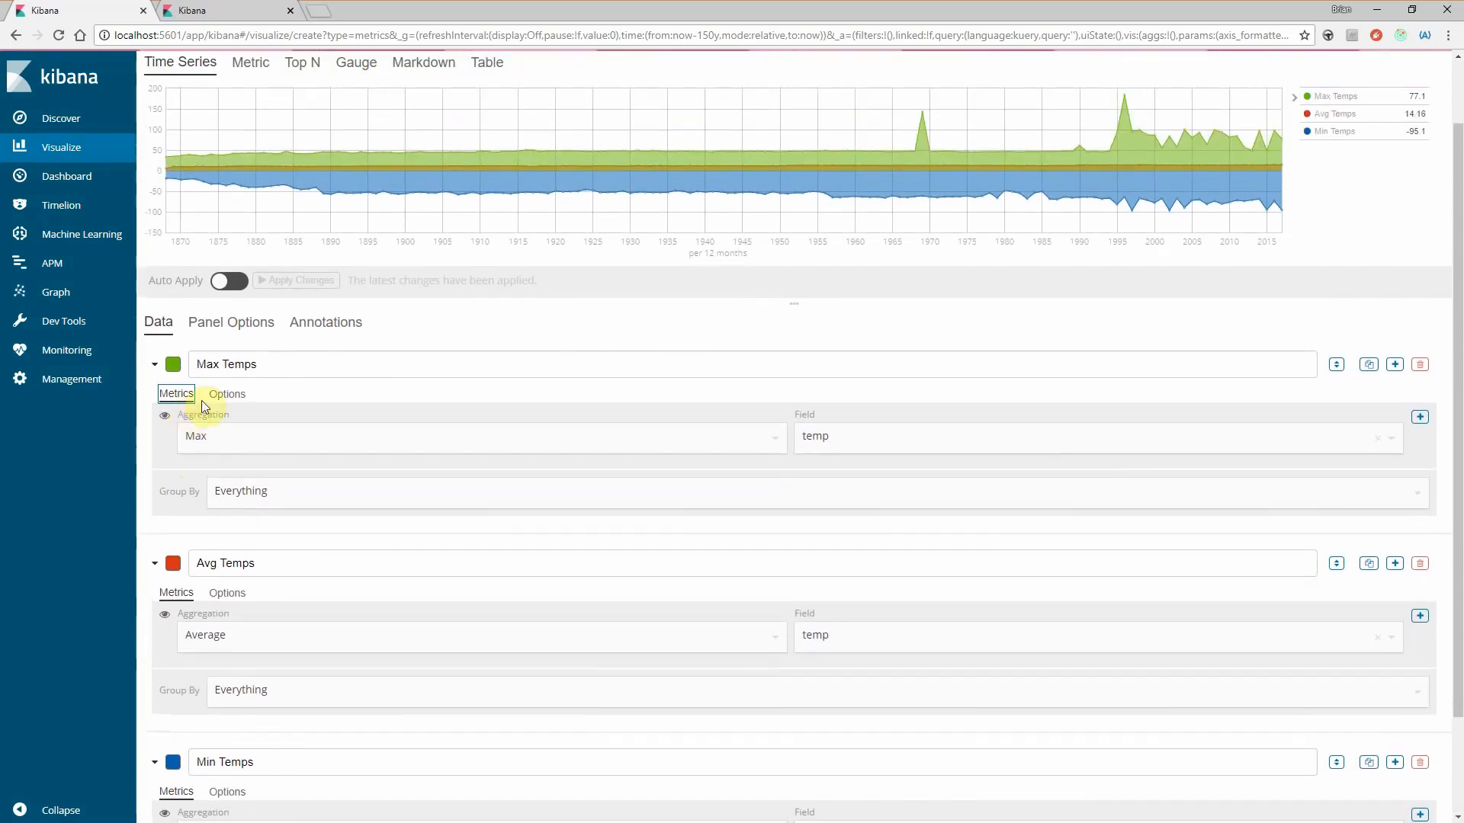
{"action": "left_click", "coordinate": [227, 391]}
{"action": "scroll", "coordinate": [389, 541], "scroll_direction": "down", "scroll_amount": 1}
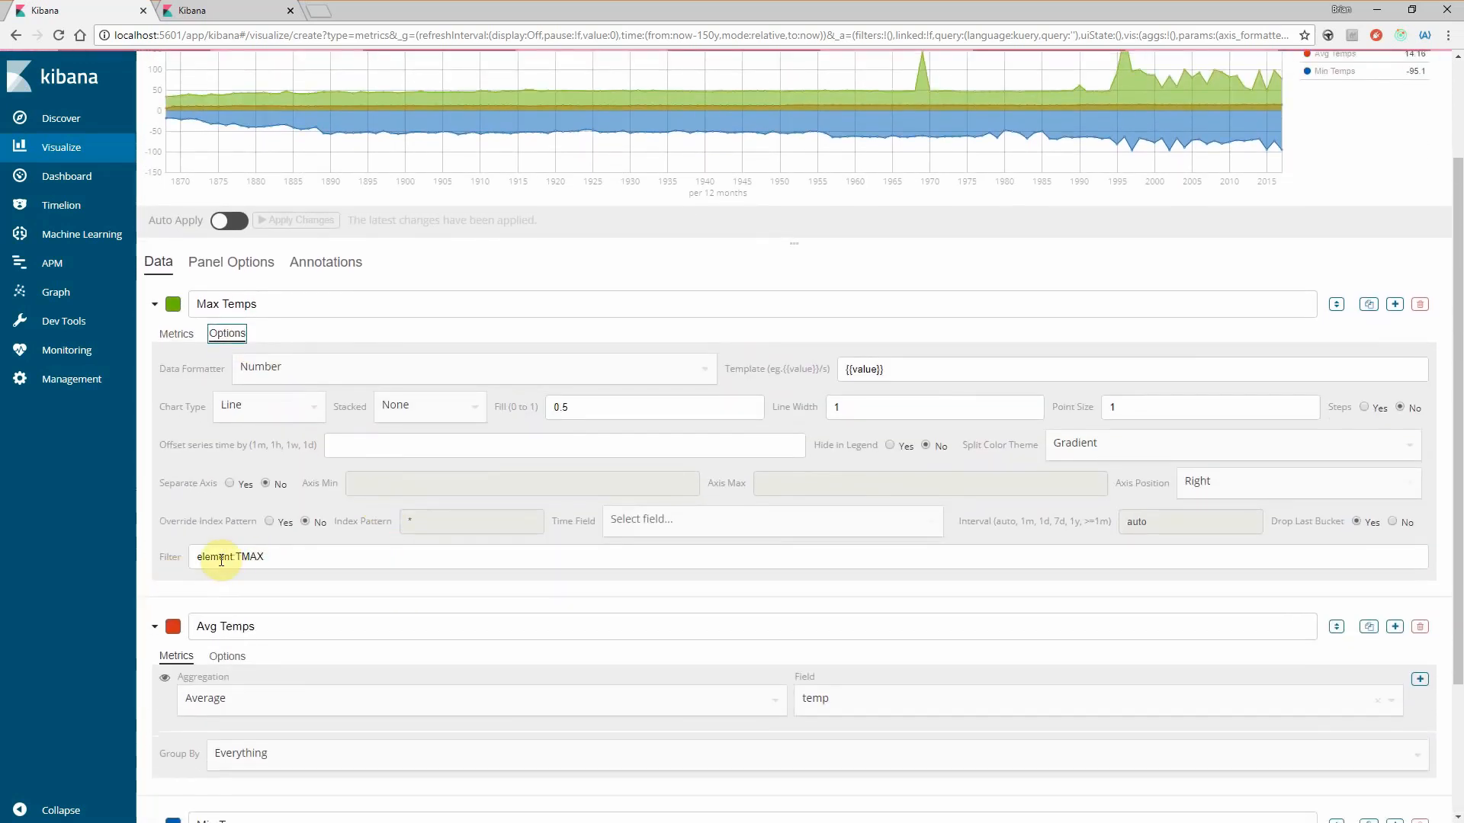
{"action": "left_click", "coordinate": [177, 330]}
{"action": "scroll", "coordinate": [499, 626], "scroll_direction": "up", "scroll_amount": 3}
{"action": "scroll", "coordinate": [584, 269], "scroll_direction": "down", "scroll_amount": 1}
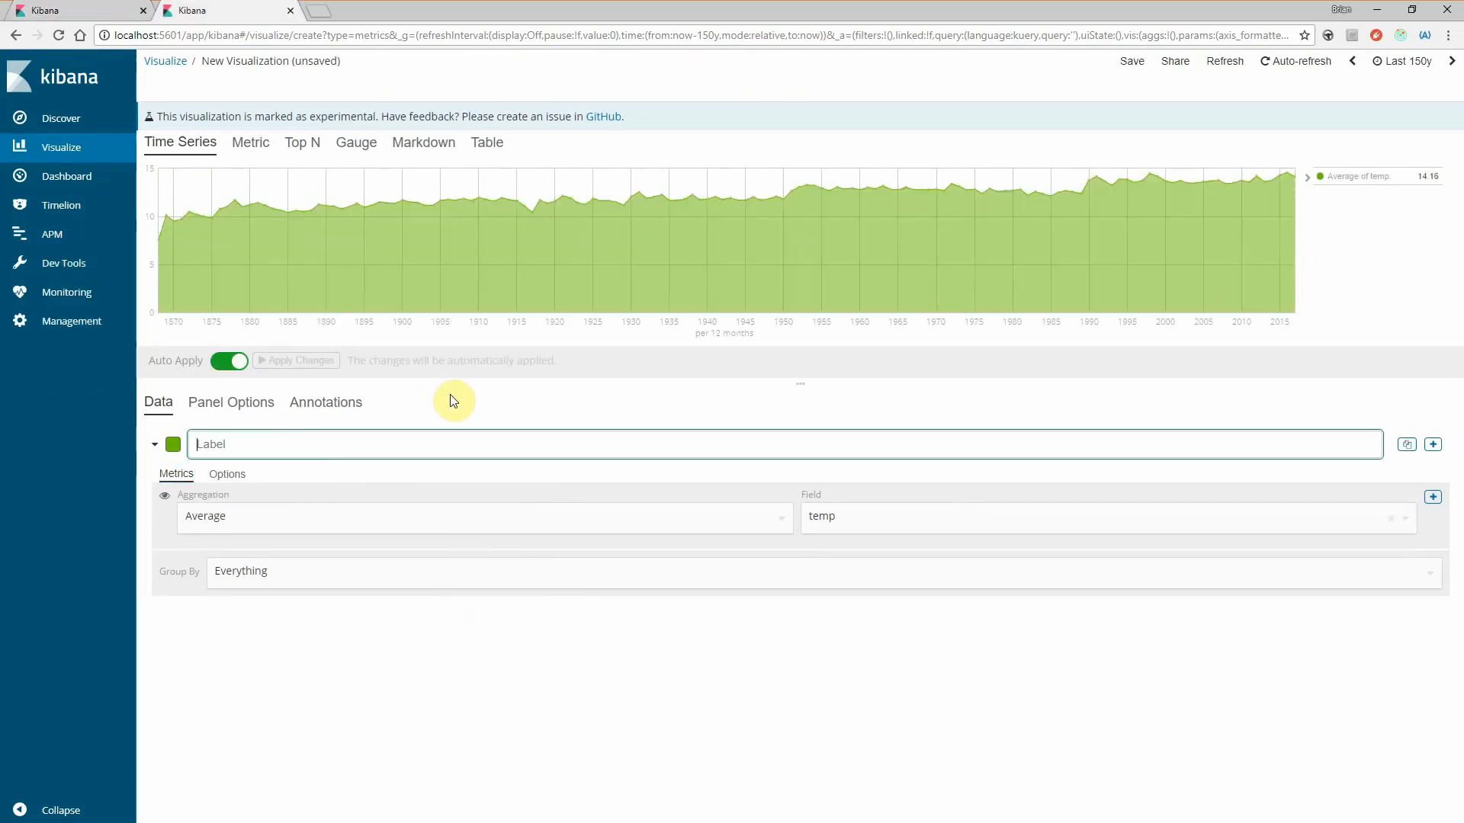
- In the single-series visualization, change the aggregation to a Filter Ratio of average temp with the numerator country:"United States"
{"action": "left_click", "coordinate": [355, 520]}
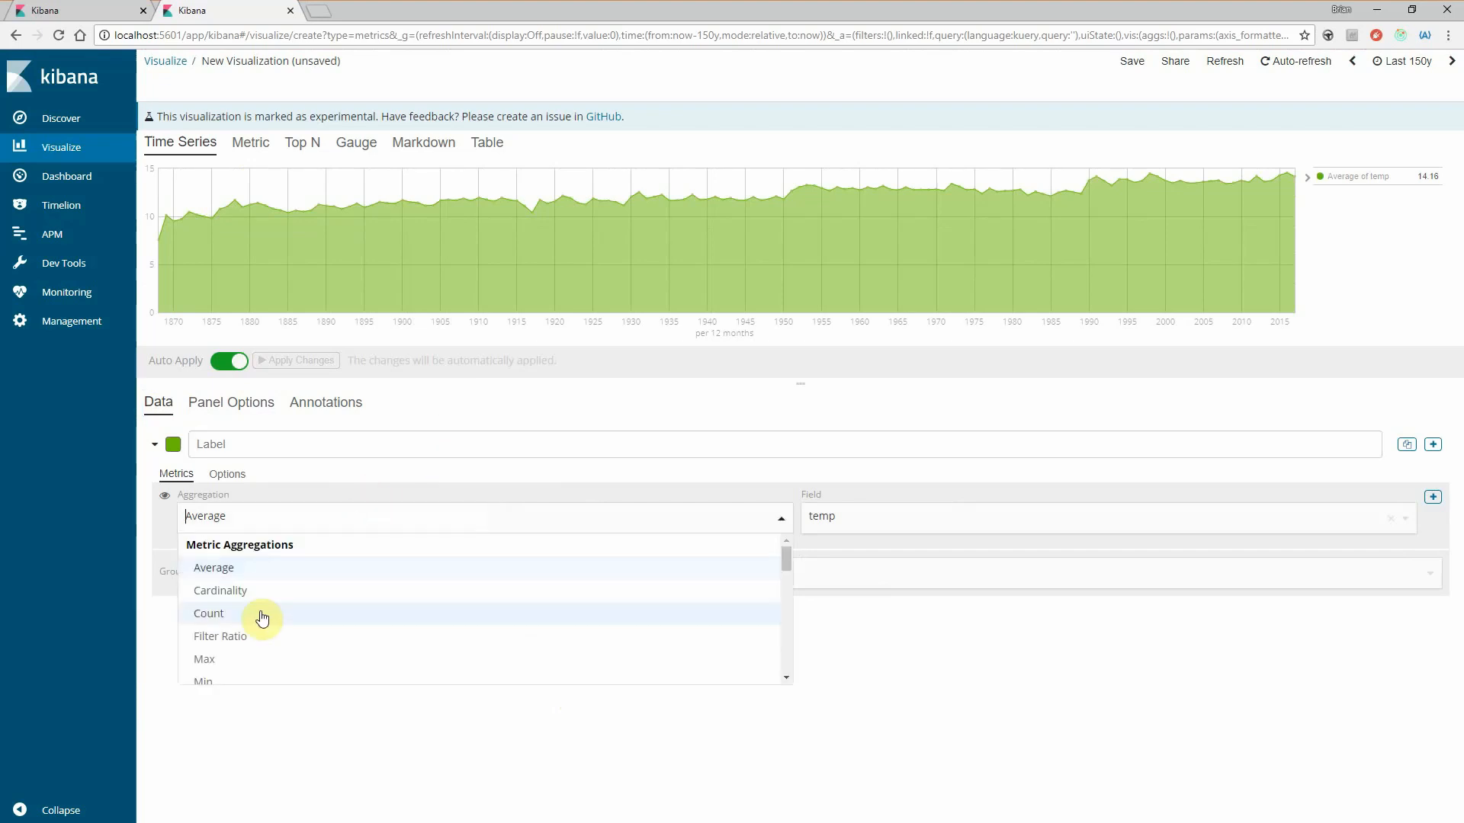
{"action": "left_click", "coordinate": [236, 640]}
{"action": "left_click", "coordinate": [529, 515]}
{"action": "type", "text": "*"}
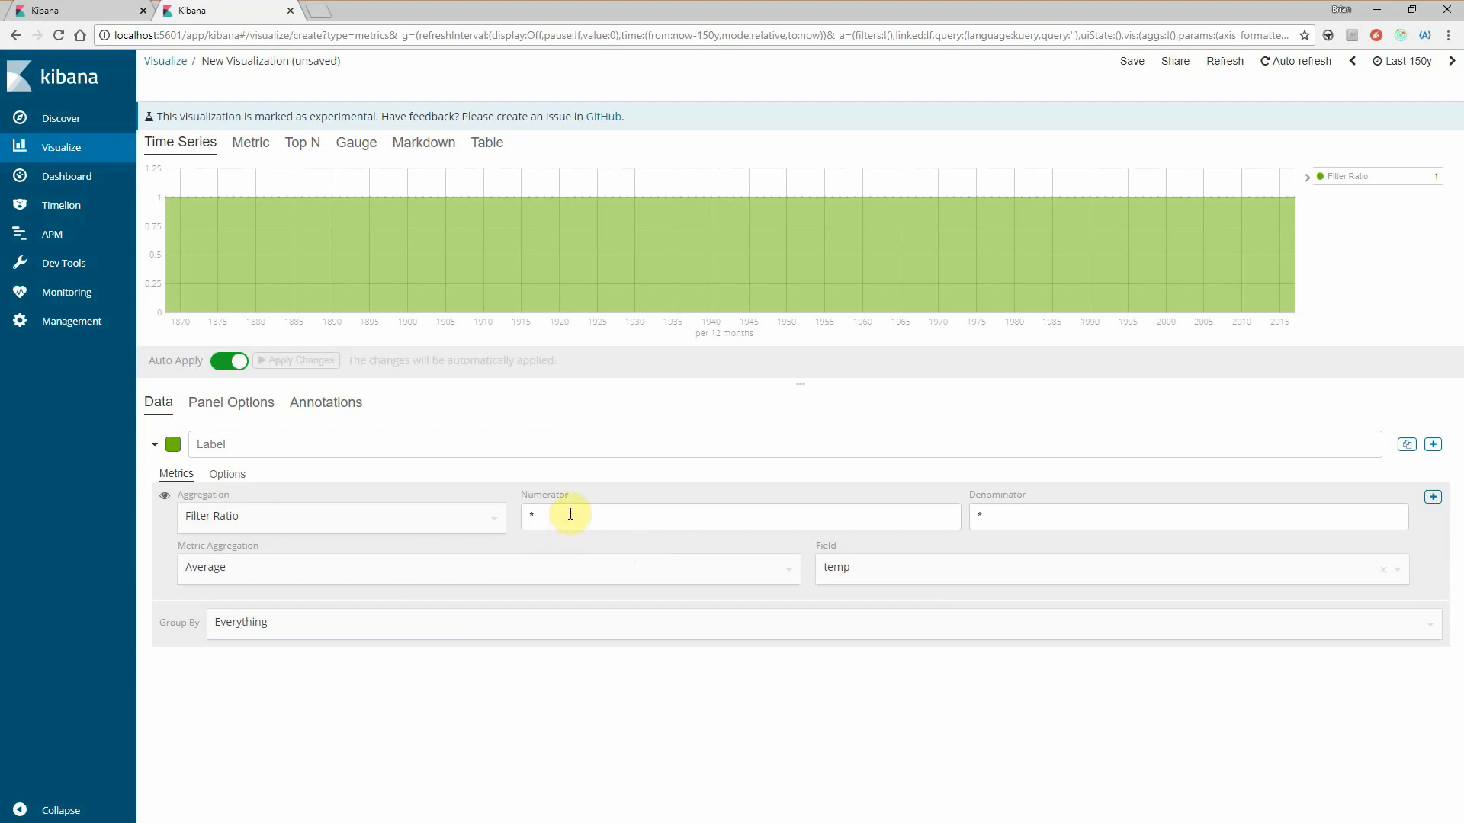
{"action": "left_click_drag", "start_coordinate": [559, 517], "coordinate": [517, 522]}
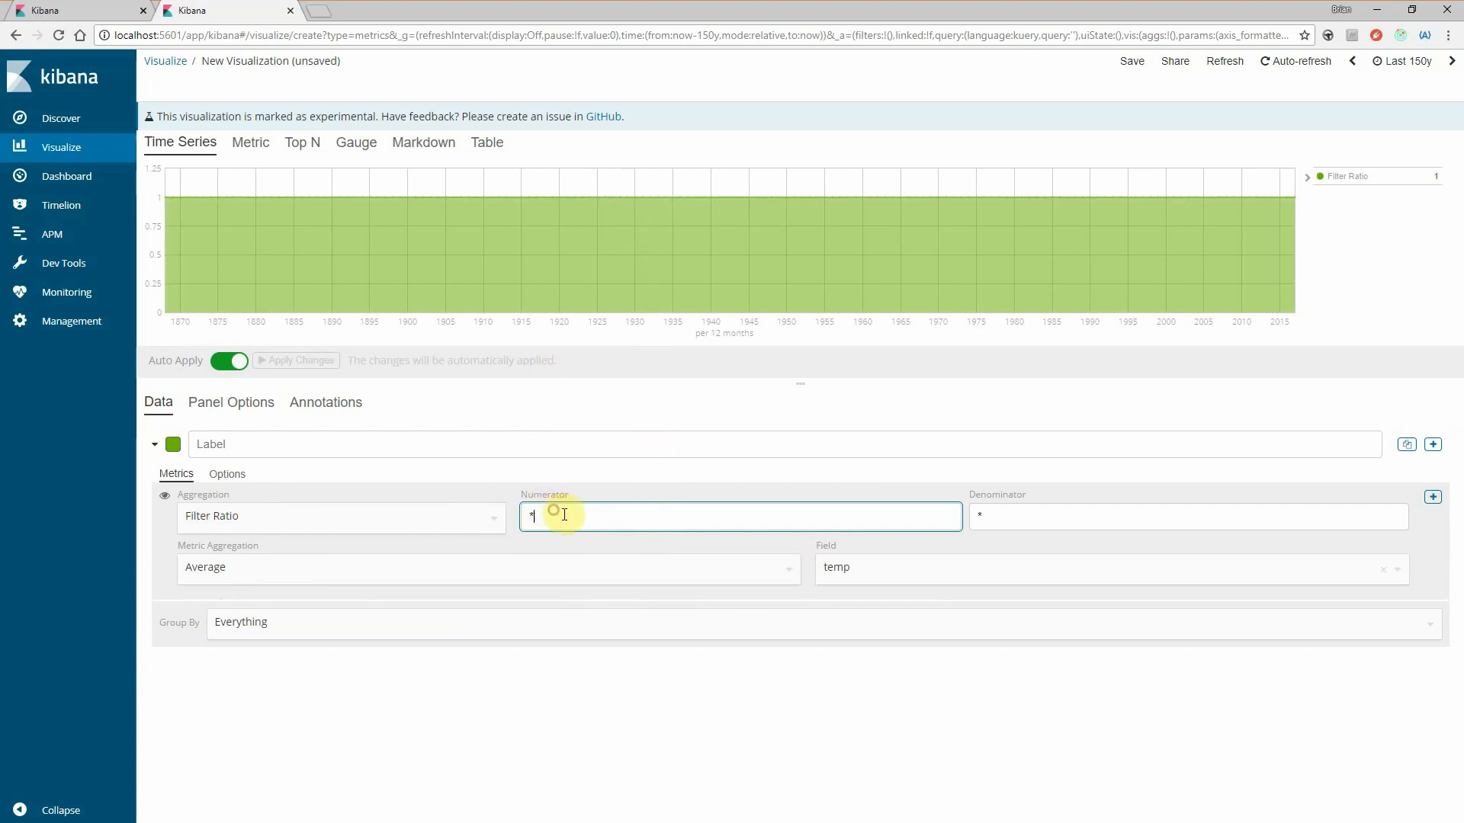
{"action": "left_click_drag", "start_coordinate": [564, 514], "coordinate": [523, 513]}
{"action": "type", "text": "country:"}
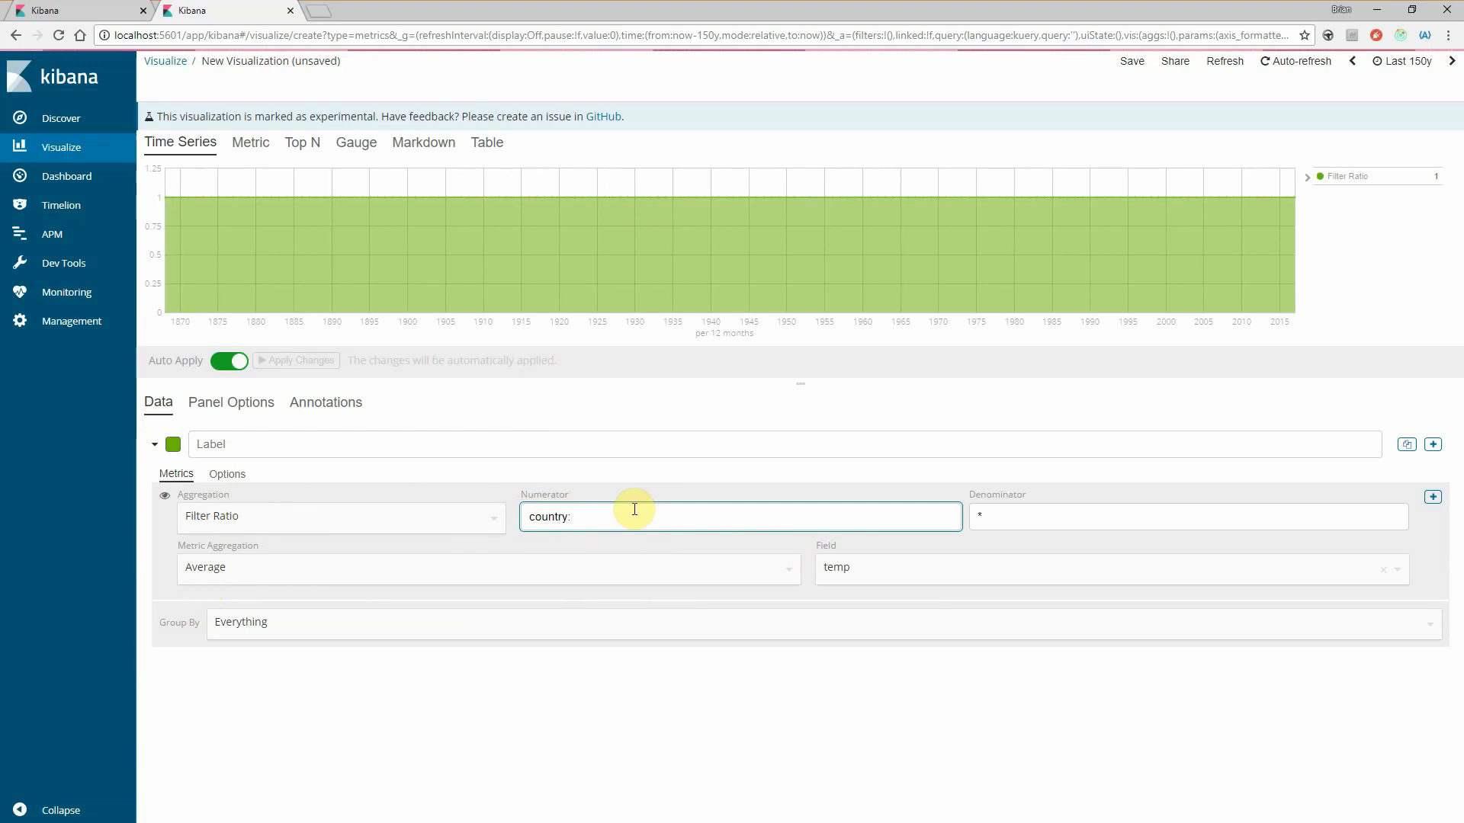
{"action": "type", "text": "\"United States"}
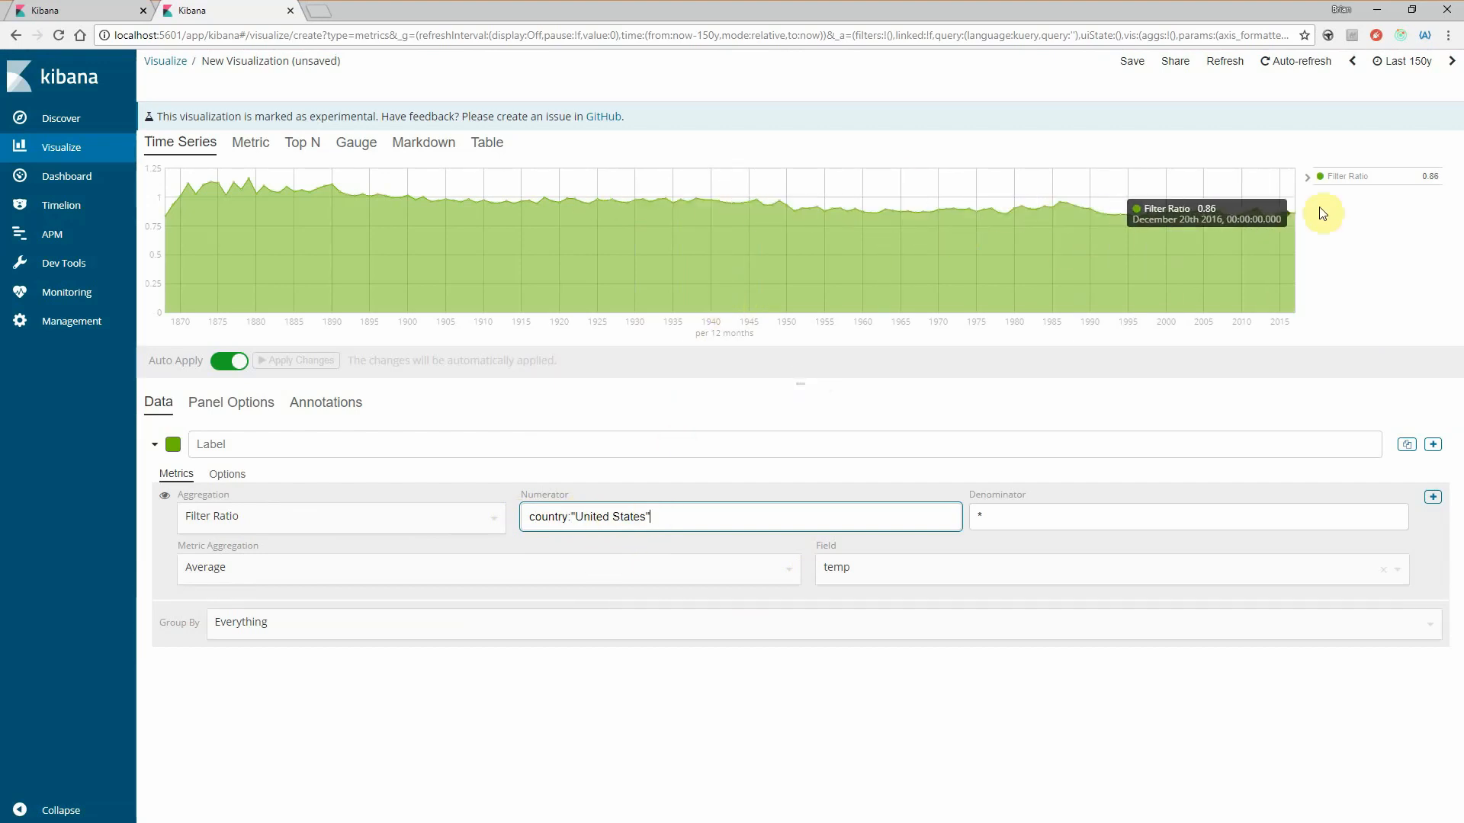
- Set the Filter Ratio series' data formatter to Percent
{"action": "left_click", "coordinate": [222, 480]}
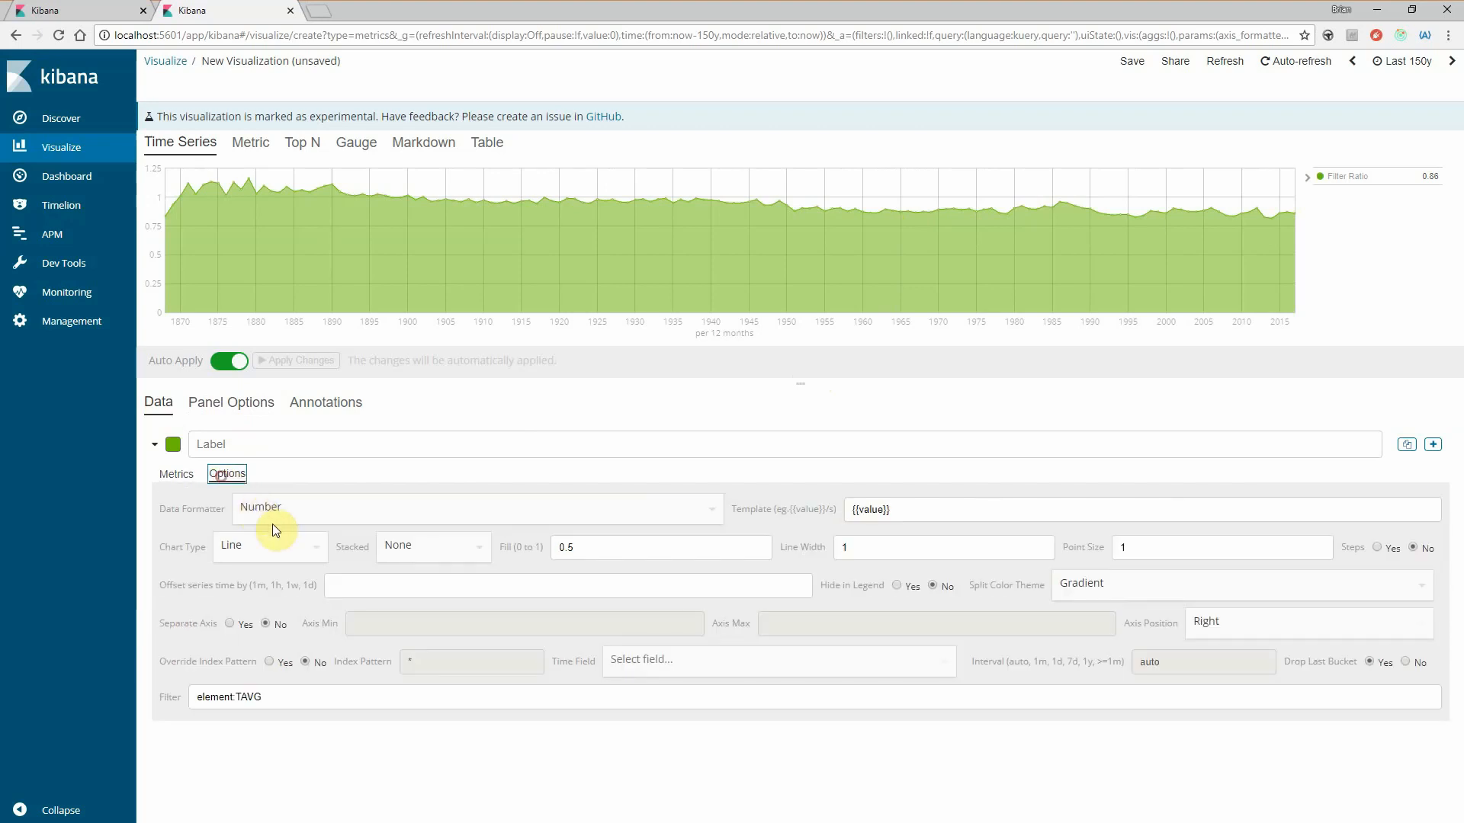
{"action": "left_click", "coordinate": [276, 511]}
{"action": "left_click", "coordinate": [271, 572]}
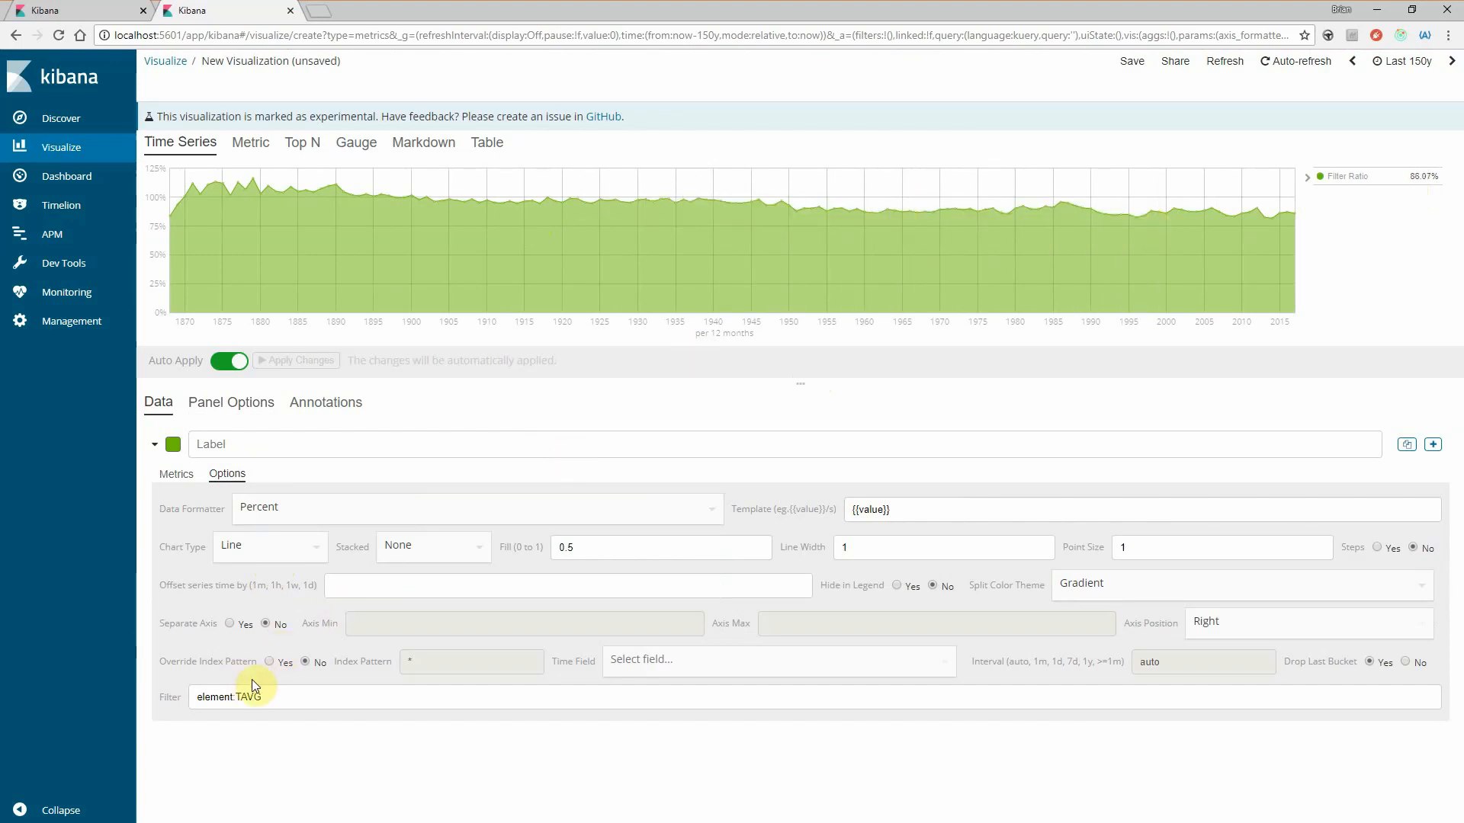
- Set the Filter Ratio denominator to country:"Canada" and replace that country with Mexico
{"action": "left_click", "coordinate": [176, 476]}
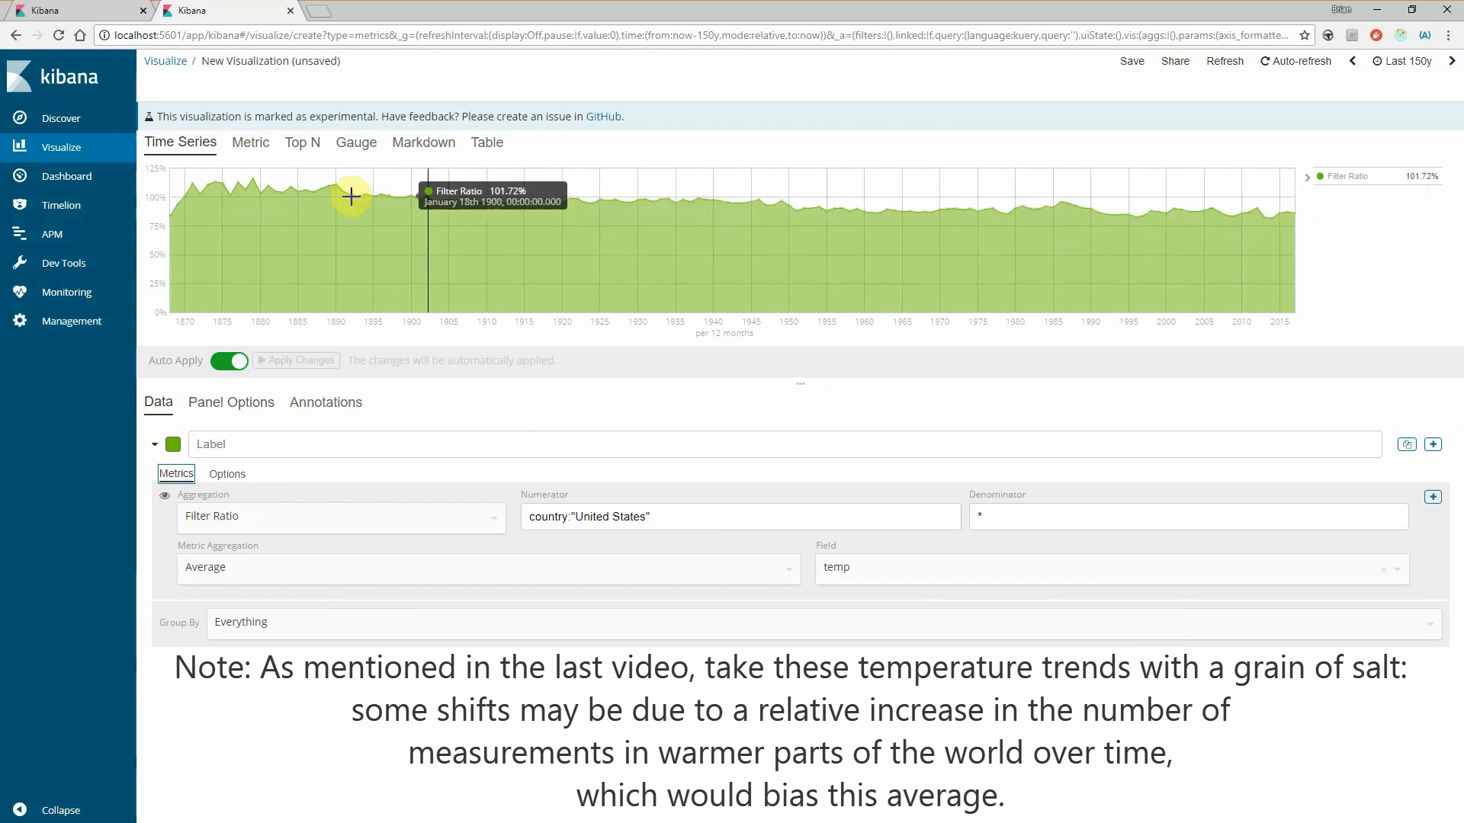
{"action": "left_click_drag", "start_coordinate": [1029, 529], "coordinate": [968, 524]}
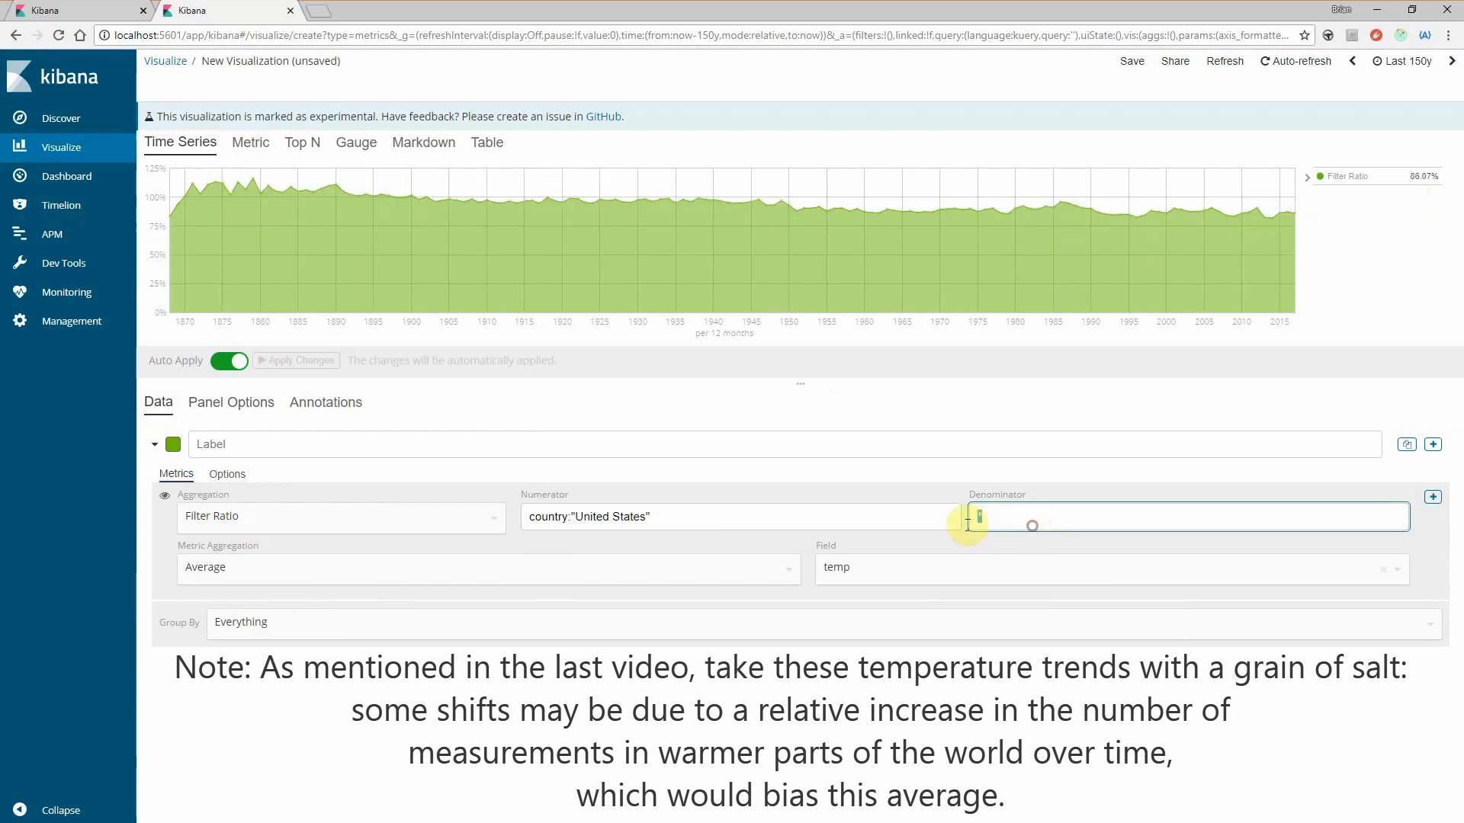
{"action": "type", "text": "country:"}
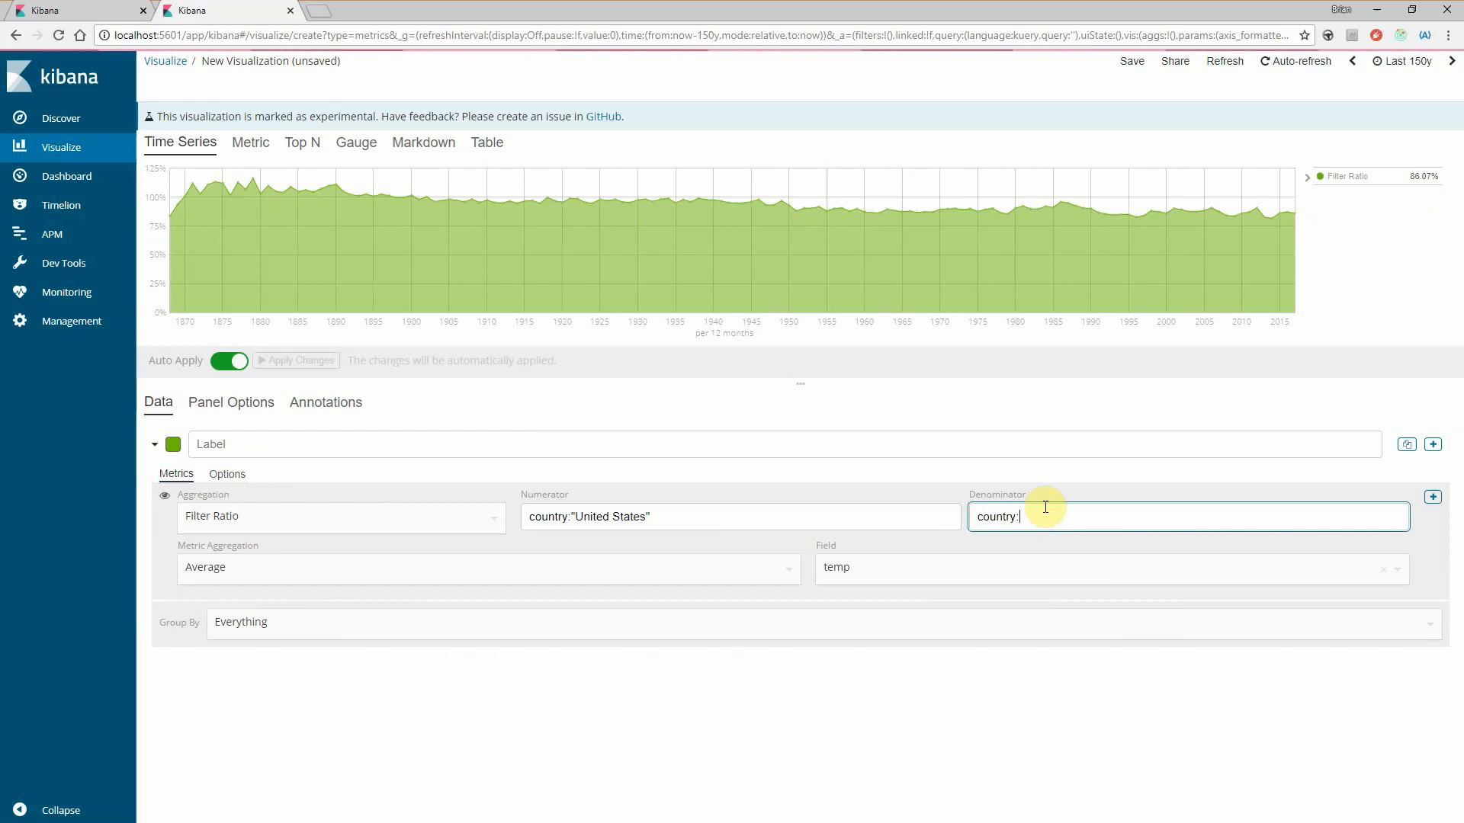
{"action": "type", "text": "\"Canada\""}
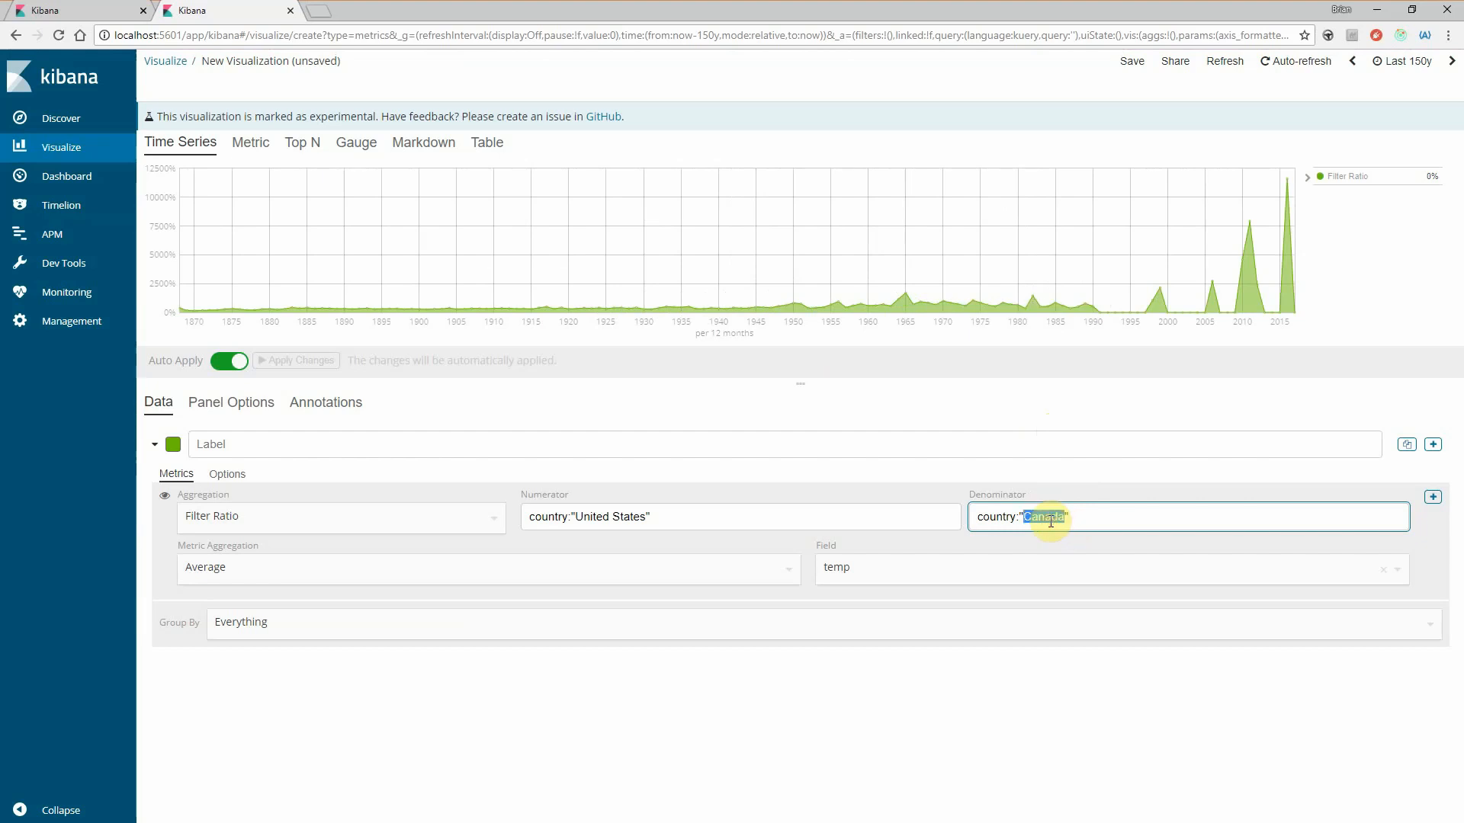
{"action": "type", "text": "Mexico"}
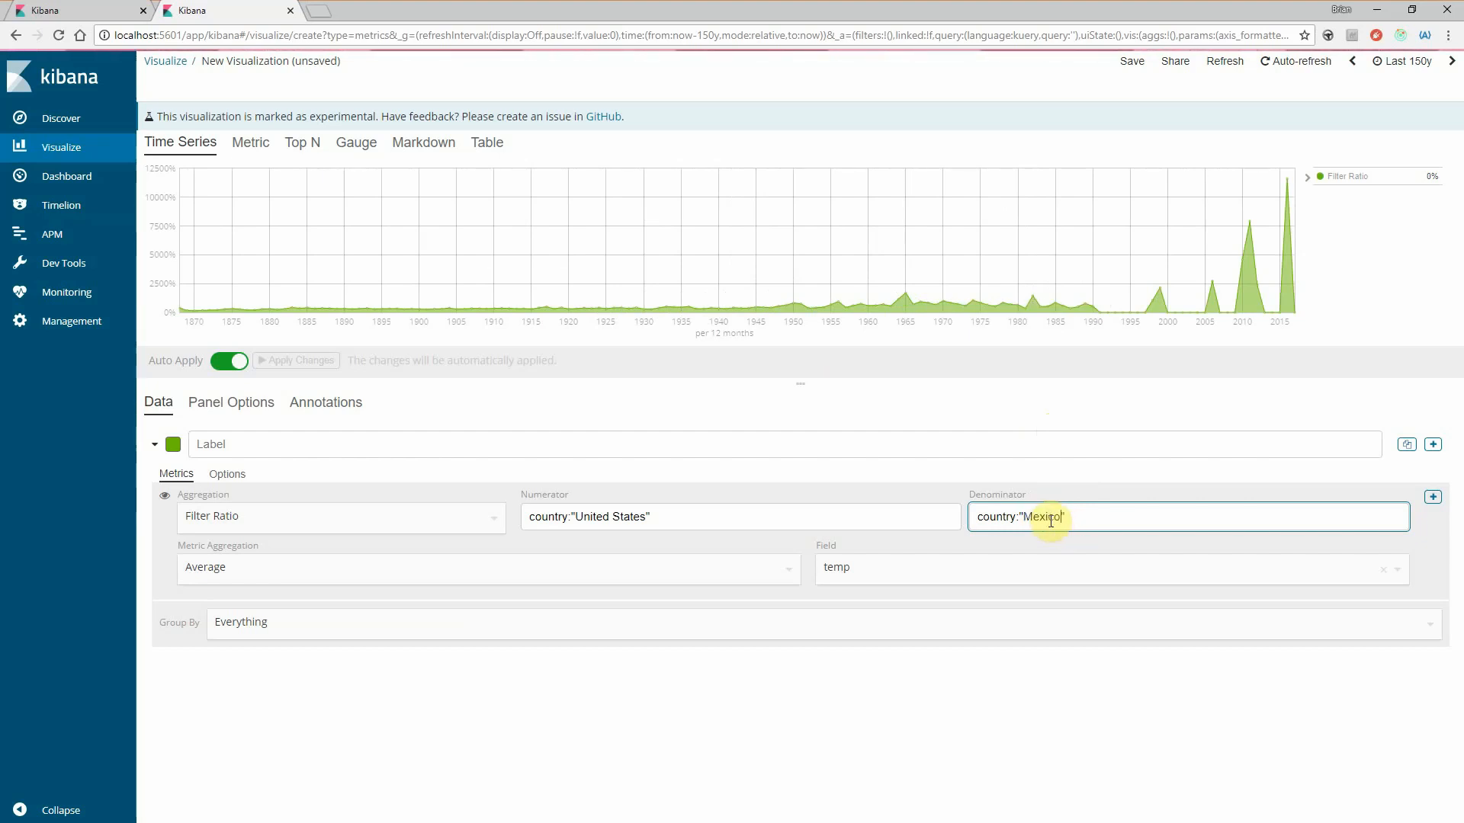
{"action": "left_click", "coordinate": [1086, 407]}
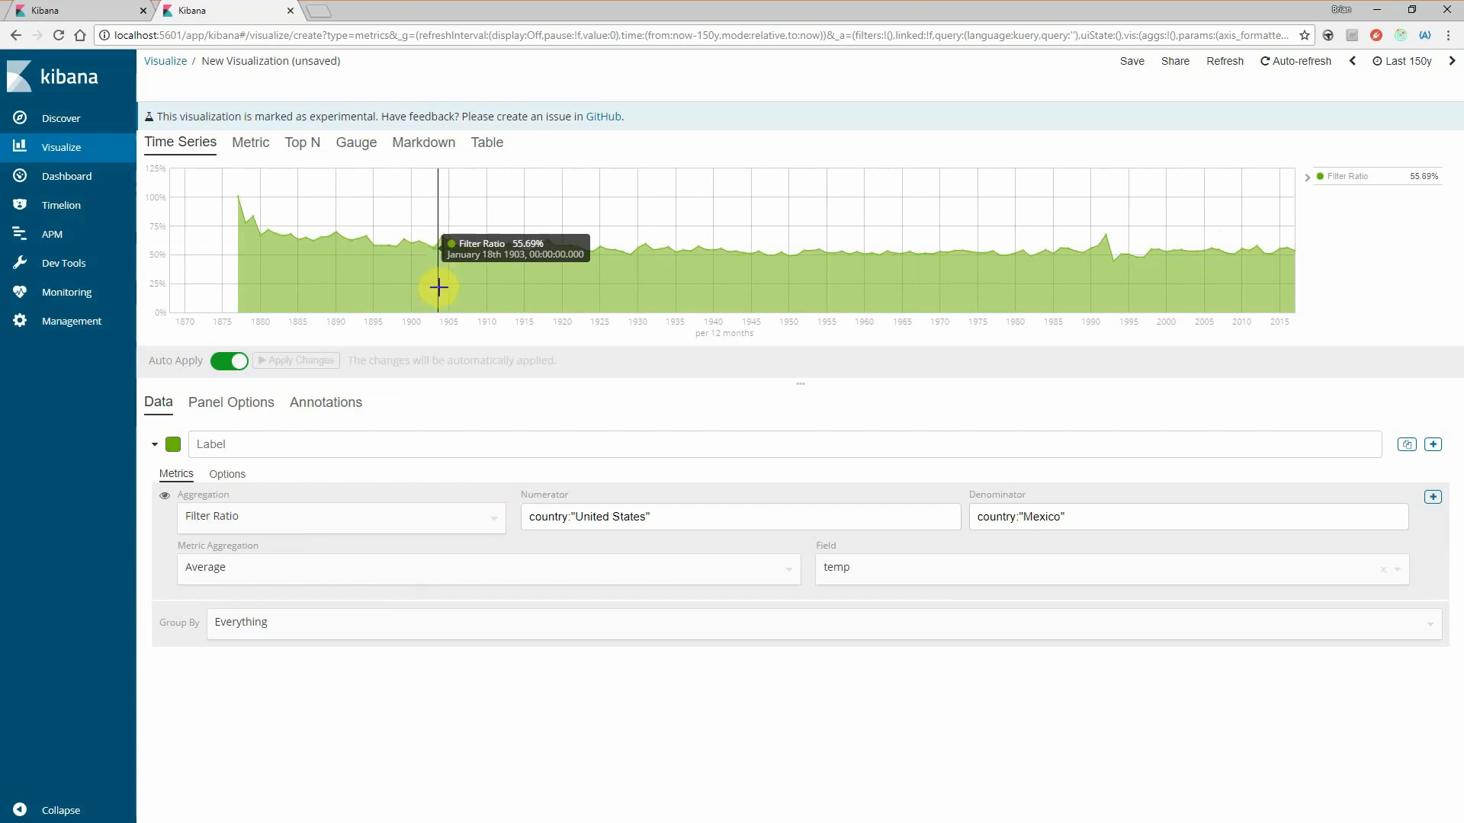
- Compare how the filter ratio is presented in the Time Series, Metric and Gauge views
{"action": "left_click", "coordinate": [217, 152]}
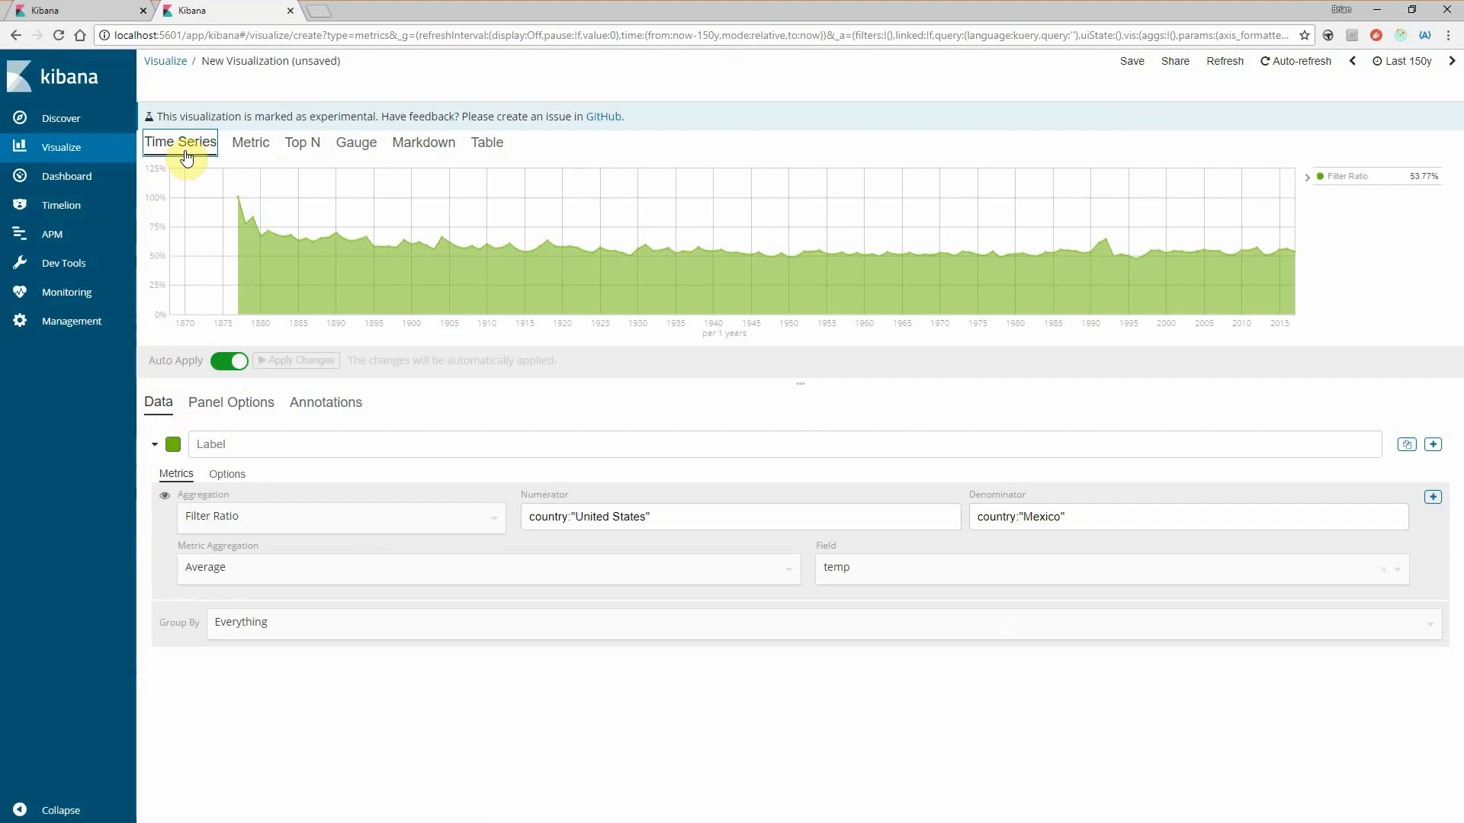
{"action": "left_click", "coordinate": [250, 153]}
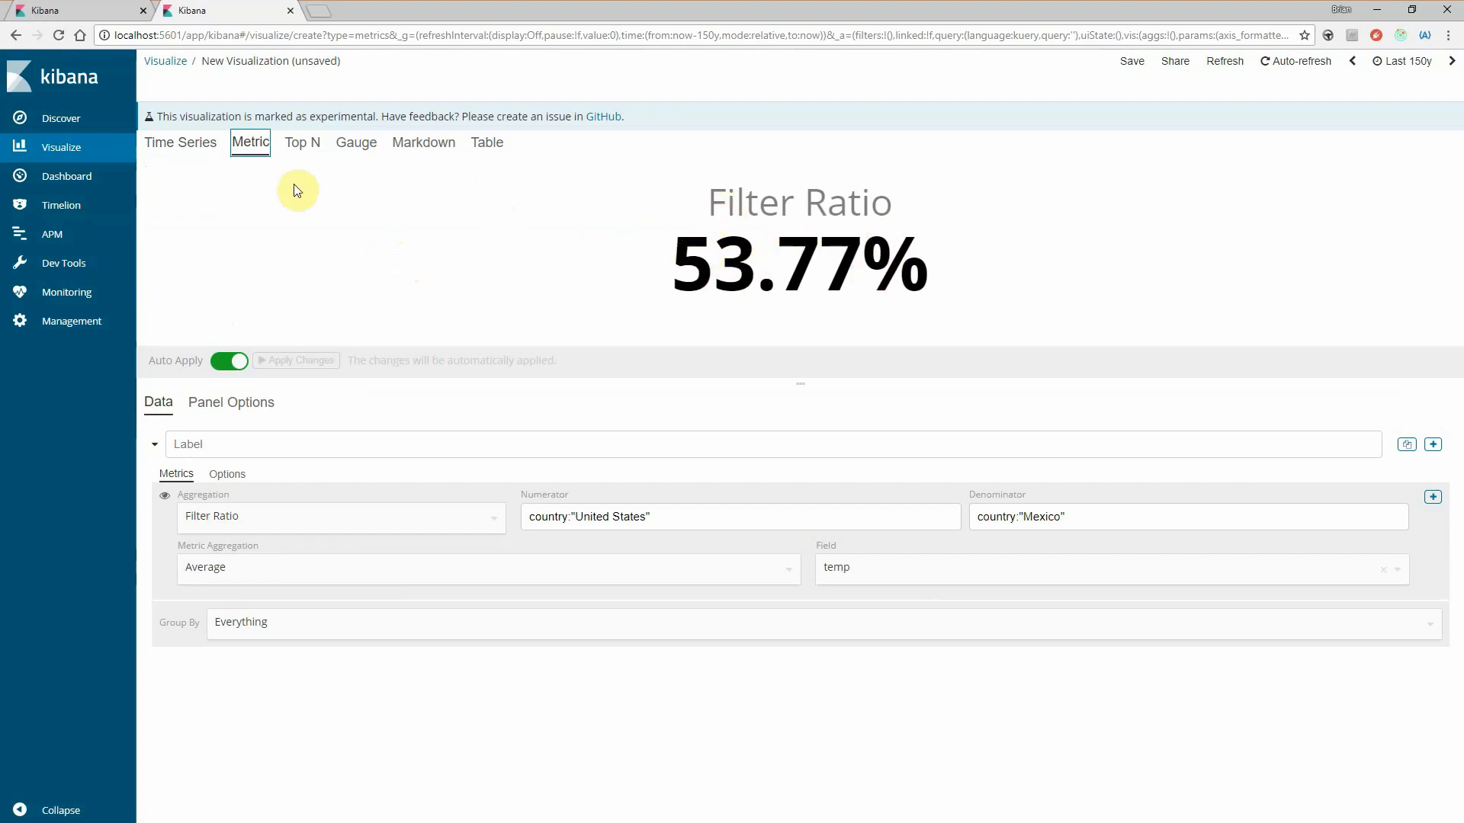
{"action": "left_click", "coordinate": [176, 155]}
{"action": "left_click", "coordinate": [246, 144]}
{"action": "left_click", "coordinate": [344, 152]}
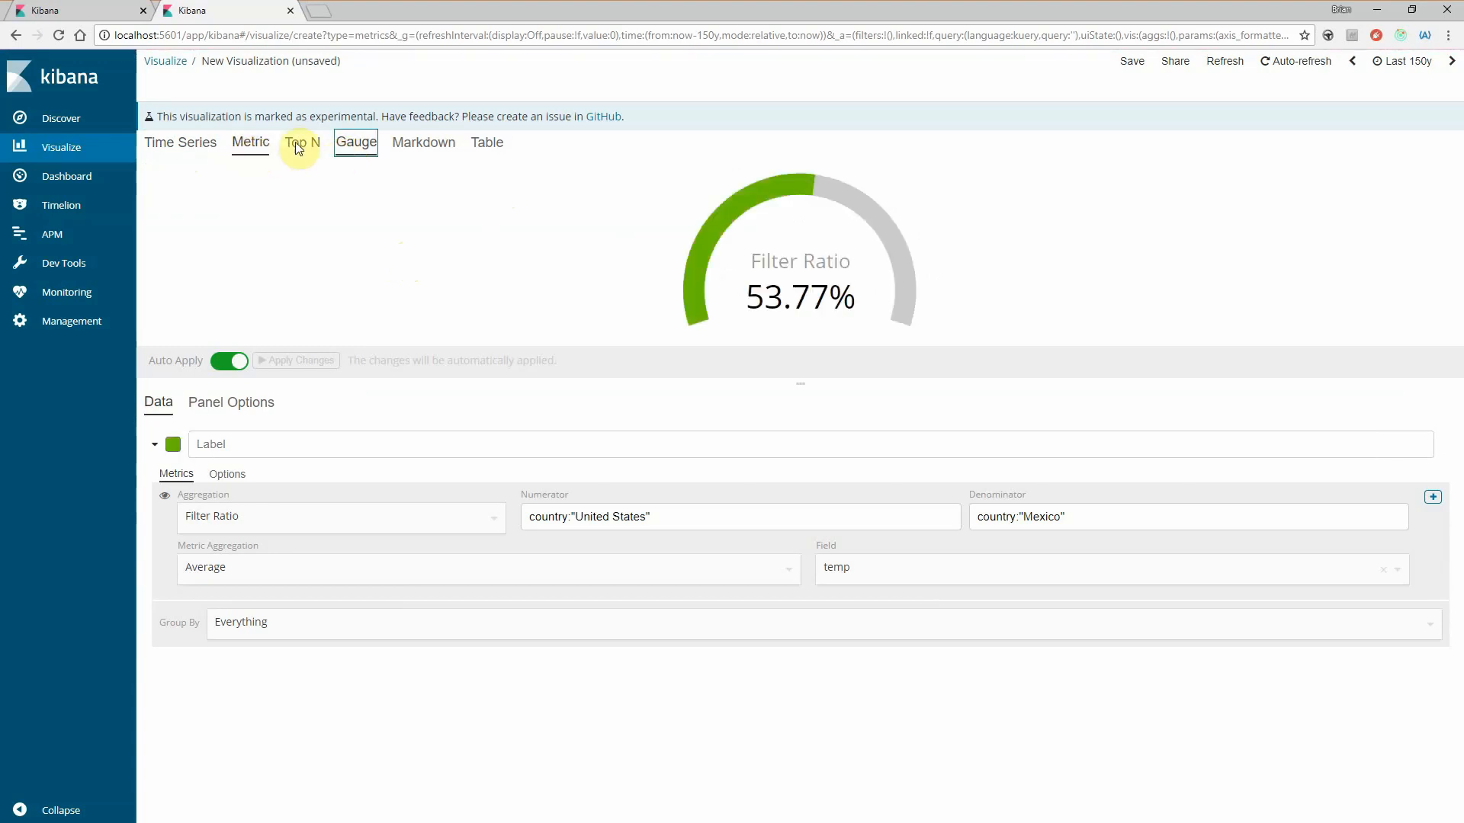
{"action": "left_click", "coordinate": [168, 147]}
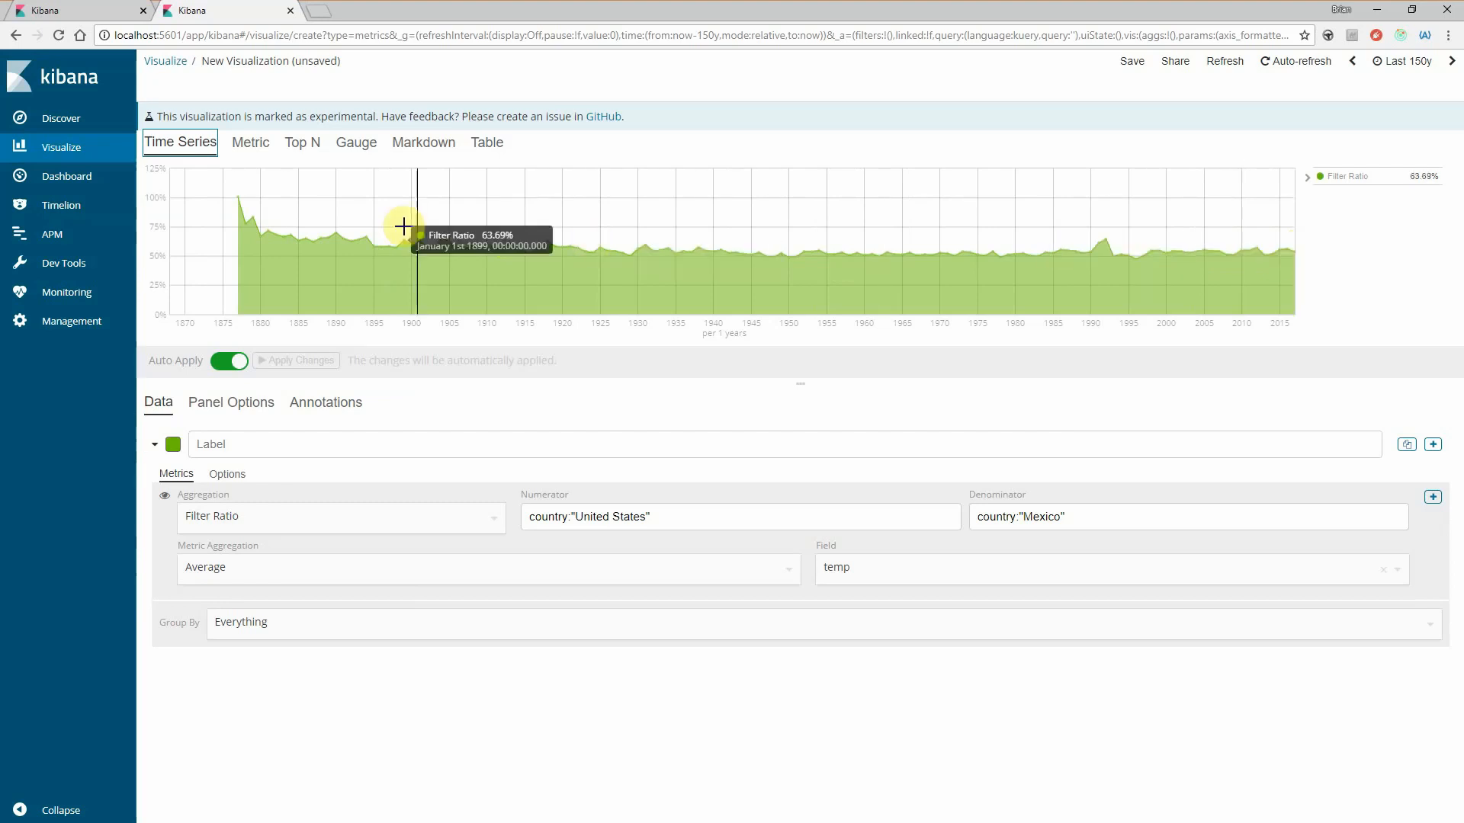
- Highlight the ratio value in the Metric view and check it against the Time Series chart
{"action": "left_click", "coordinate": [251, 142]}
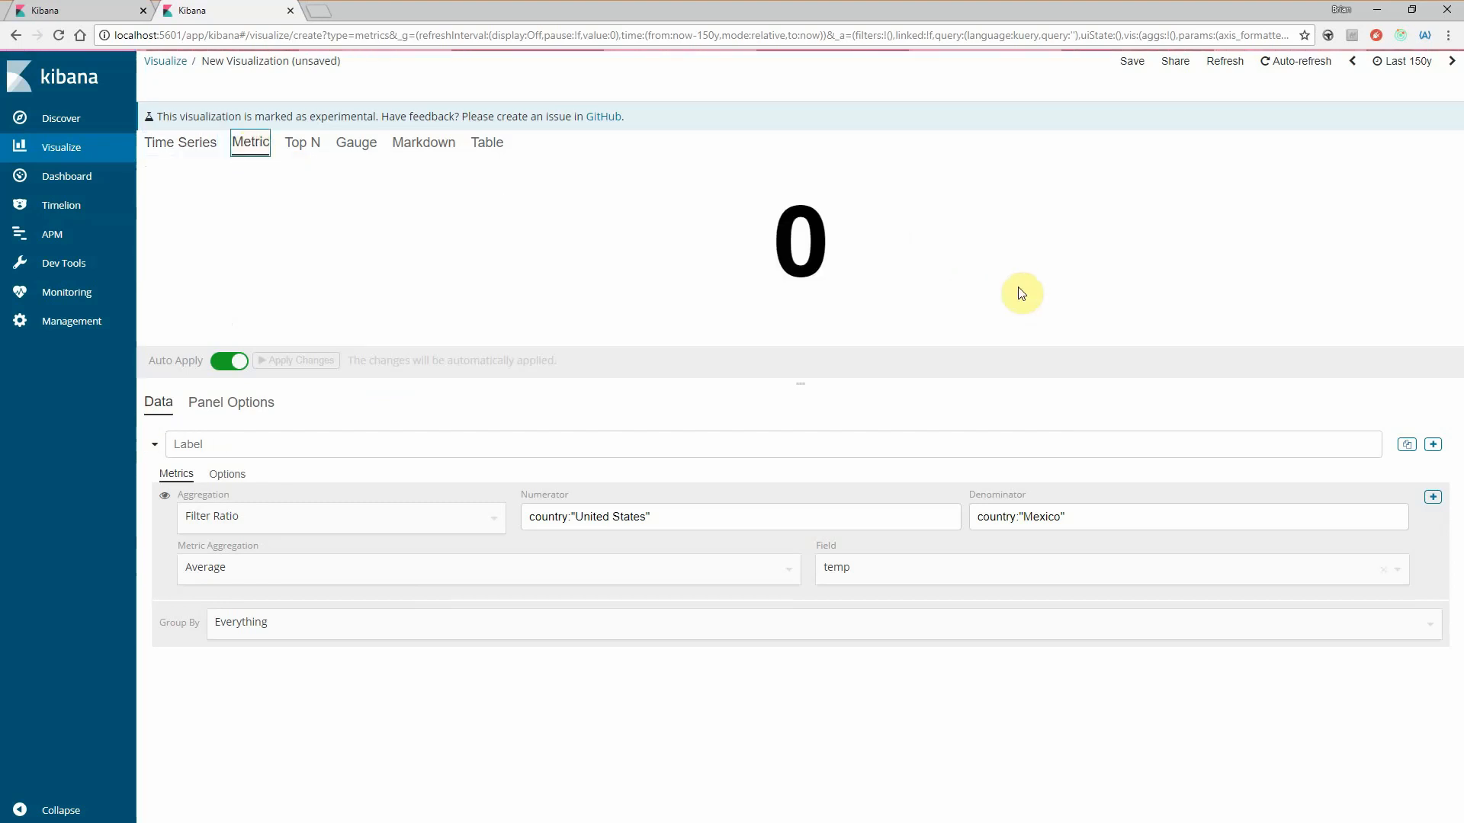
{"action": "left_click_drag", "start_coordinate": [676, 259], "coordinate": [926, 268]}
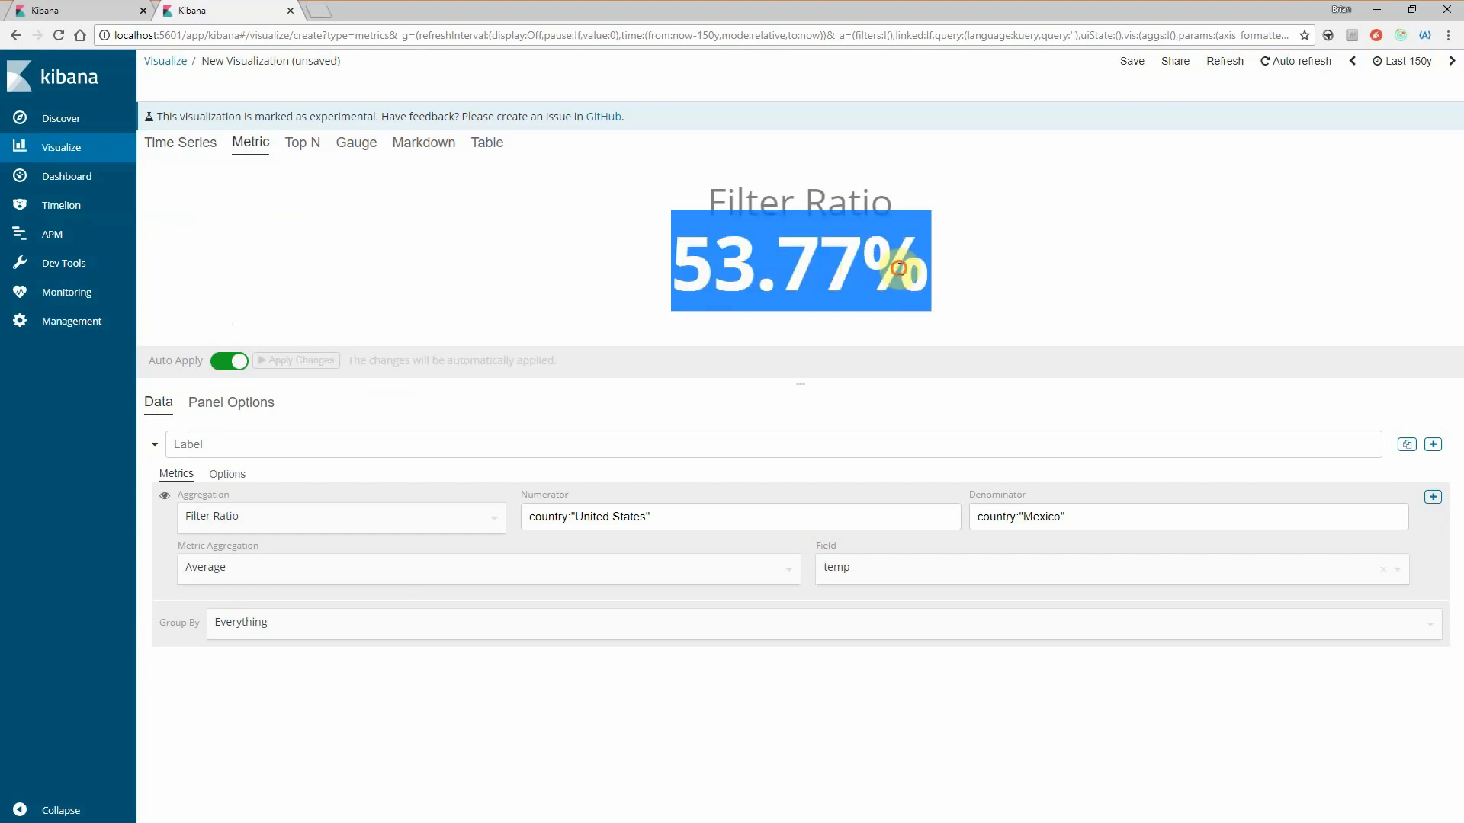
{"action": "left_click", "coordinate": [829, 220]}
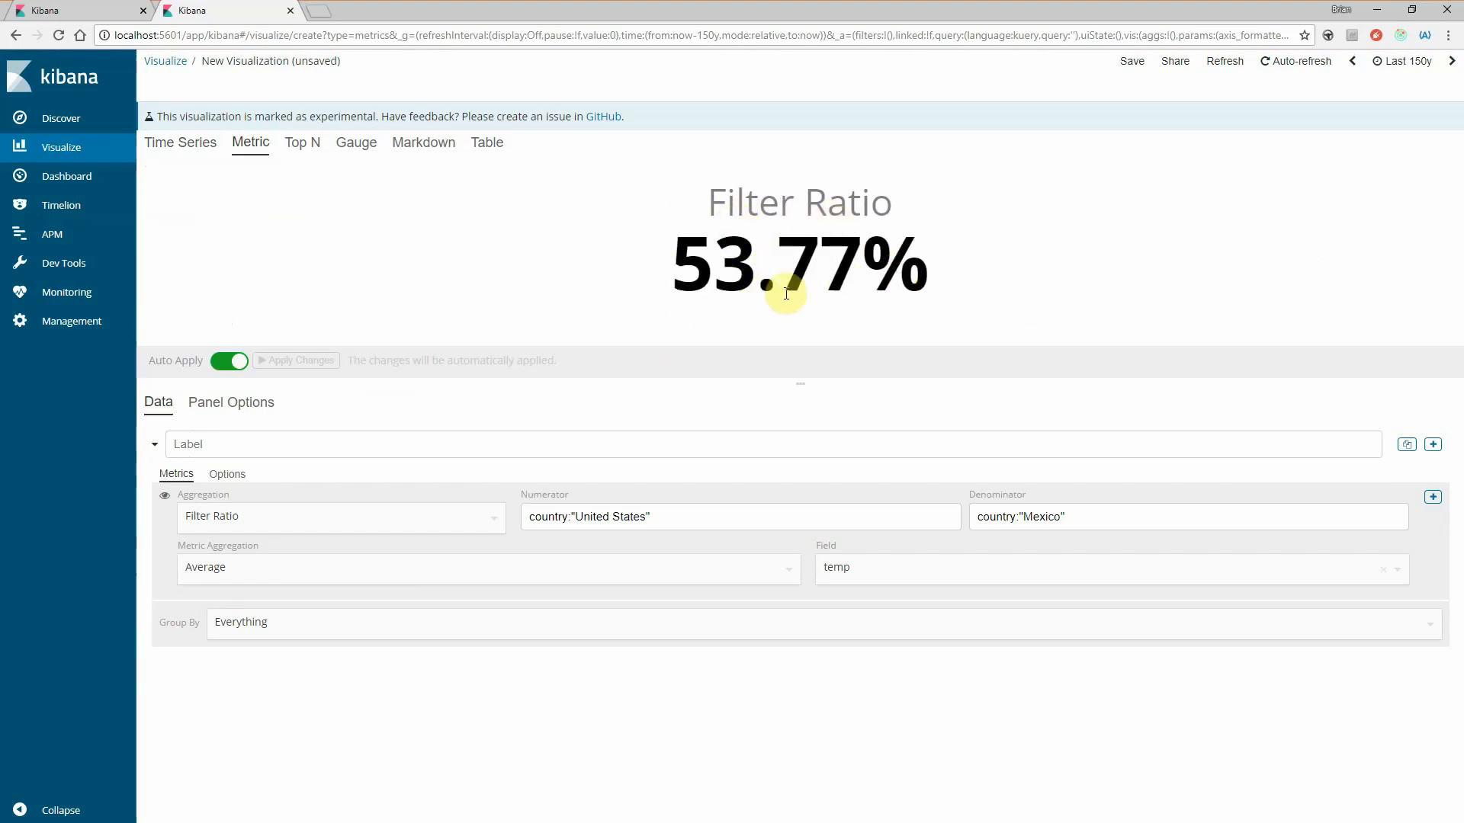
{"action": "left_click", "coordinate": [176, 147]}
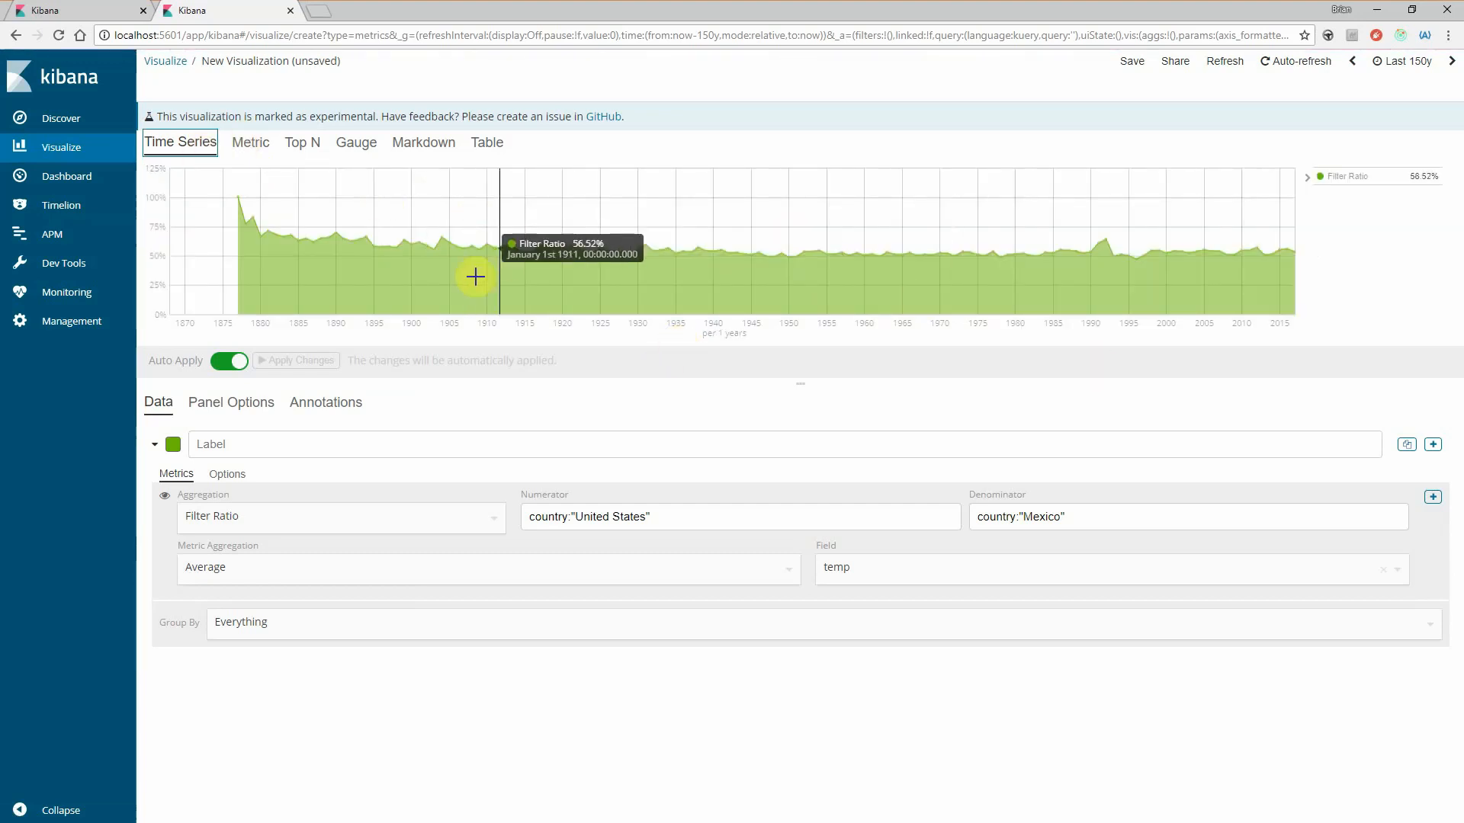
- Try to set the panel interval to 150y for the filter ratio in the Metric view
{"action": "left_click", "coordinate": [246, 143]}
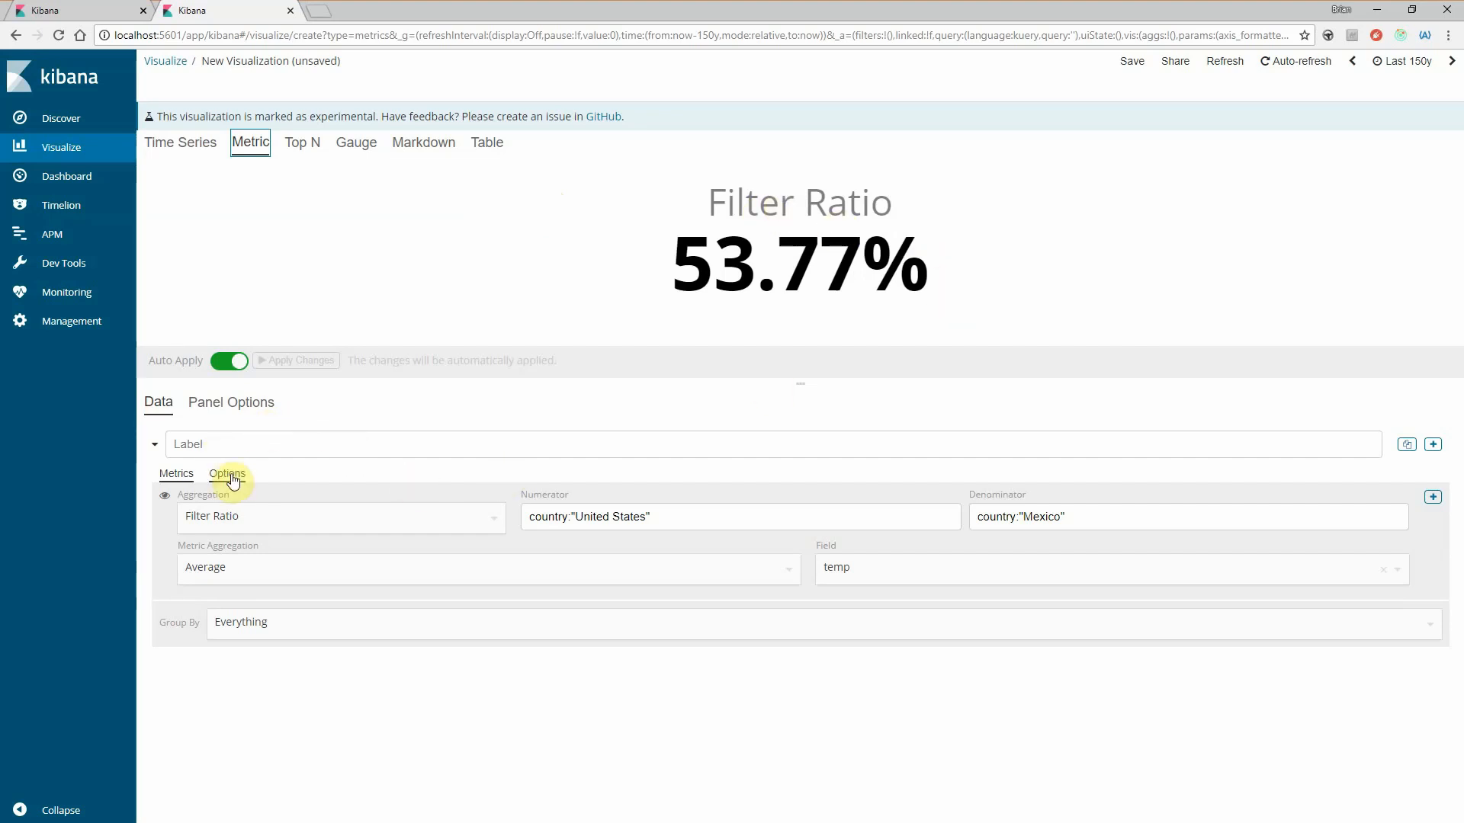
{"action": "left_click", "coordinate": [229, 404]}
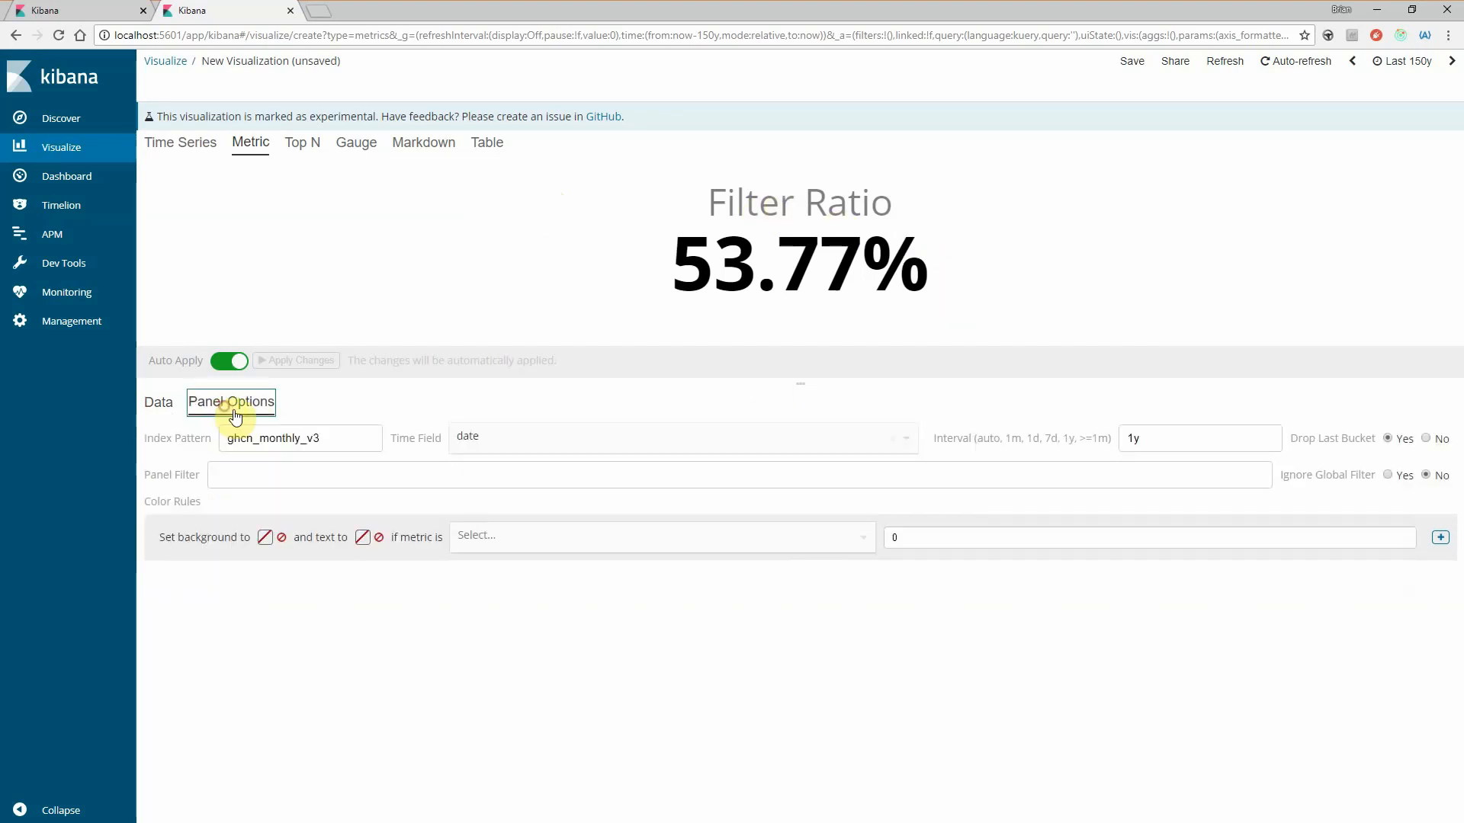
{"action": "left_click", "coordinate": [1147, 435]}
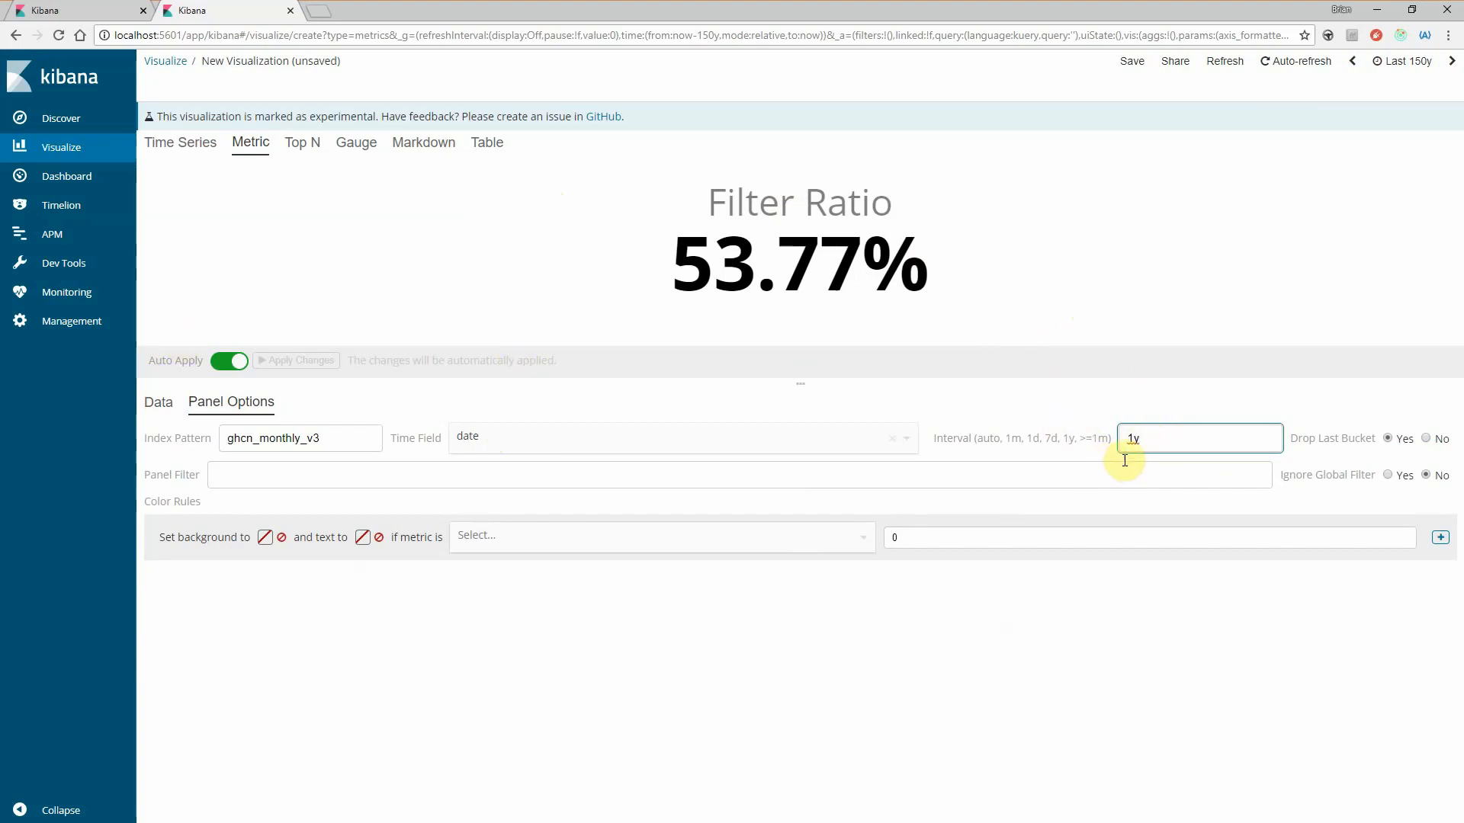
{"action": "left_click", "coordinate": [1143, 436]}
{"action": "type", "text": "50"}
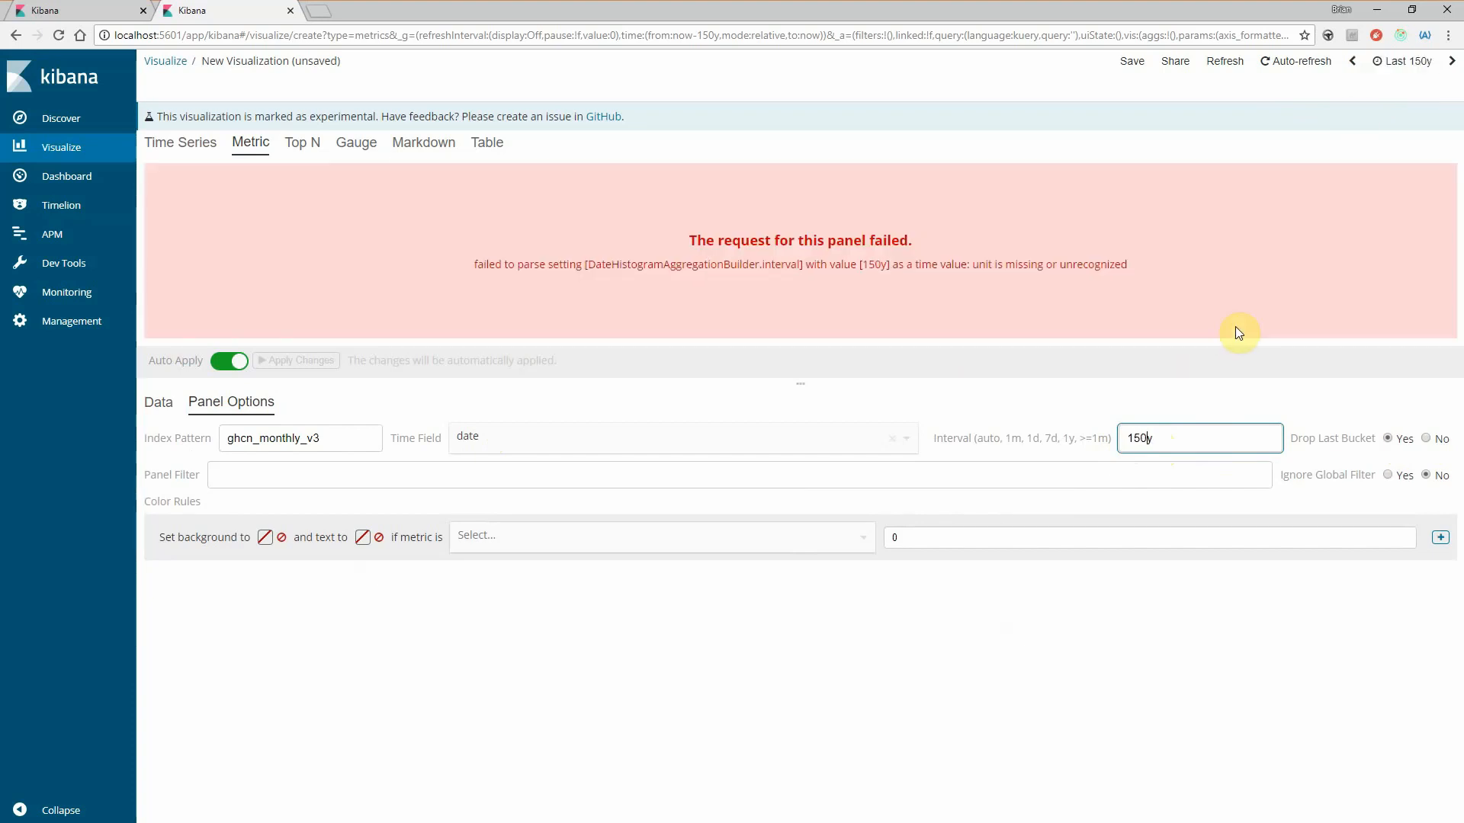
- Highlight the interval value in the panel error and set the interval back to 1y
{"action": "left_click_drag", "start_coordinate": [809, 266], "coordinate": [932, 265]}
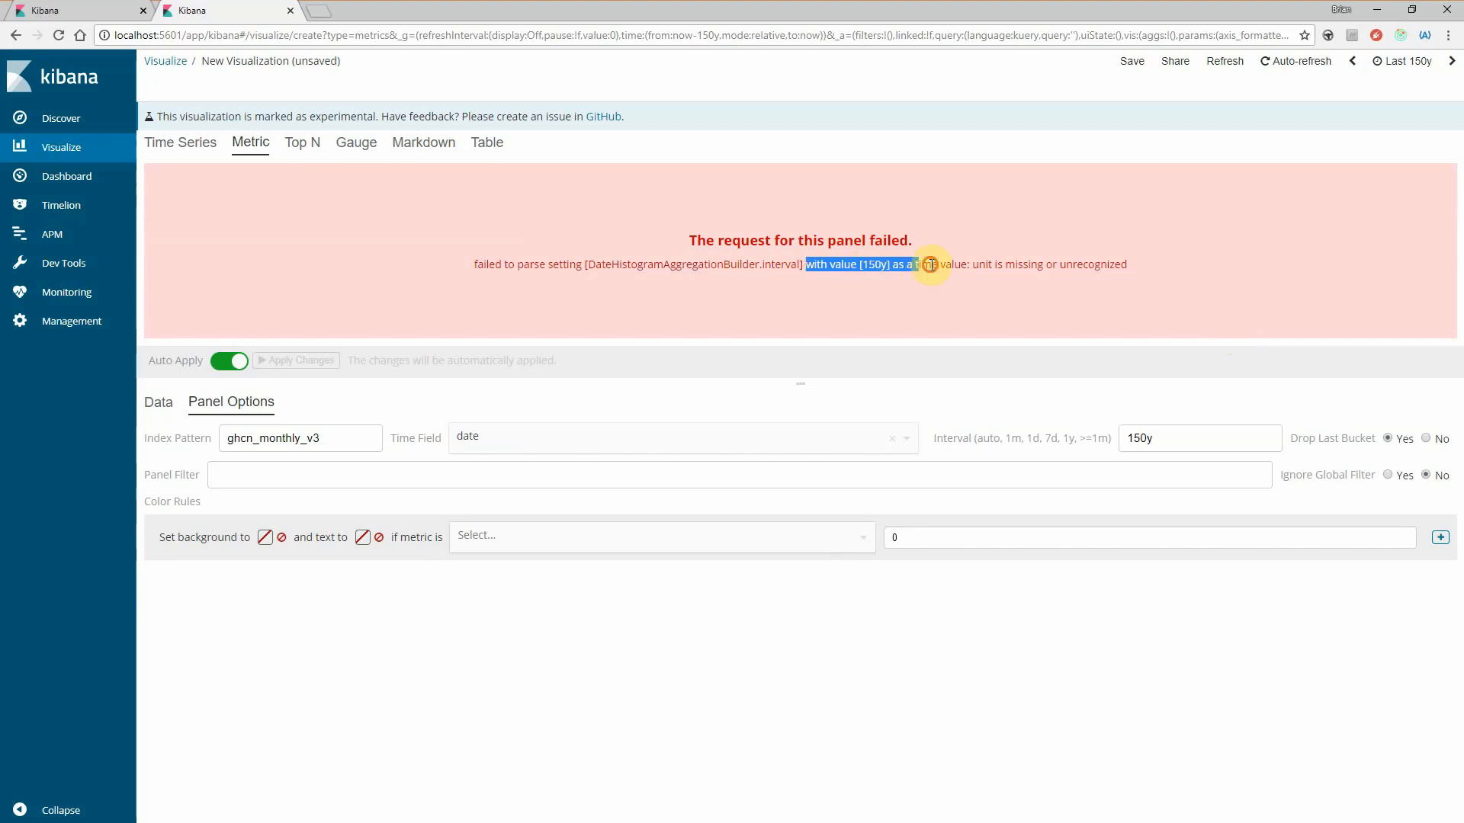
{"action": "left_click", "coordinate": [875, 268]}
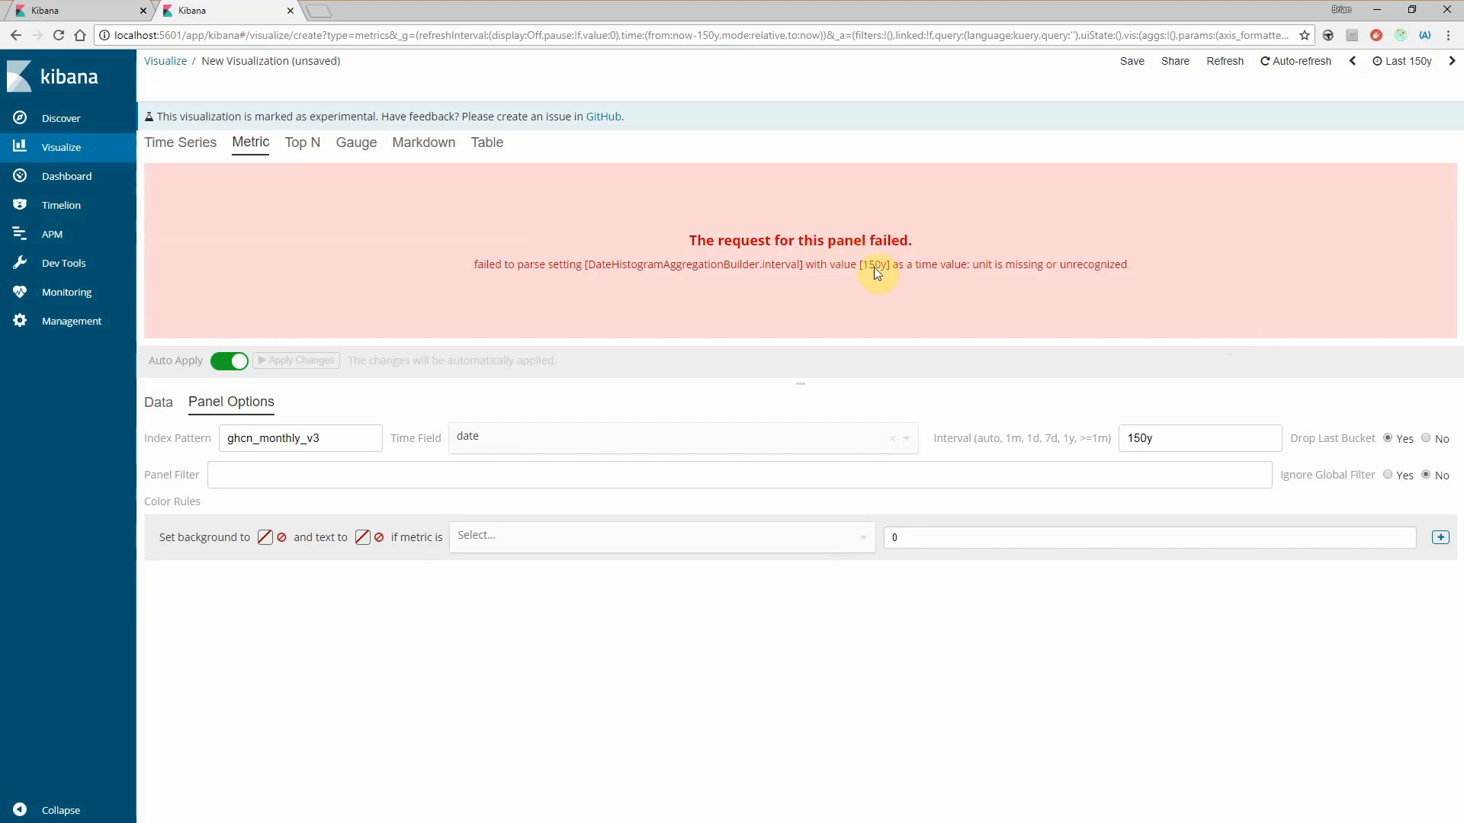
{"action": "left_click", "coordinate": [1144, 438]}
{"action": "key", "text": "BackSpace"}
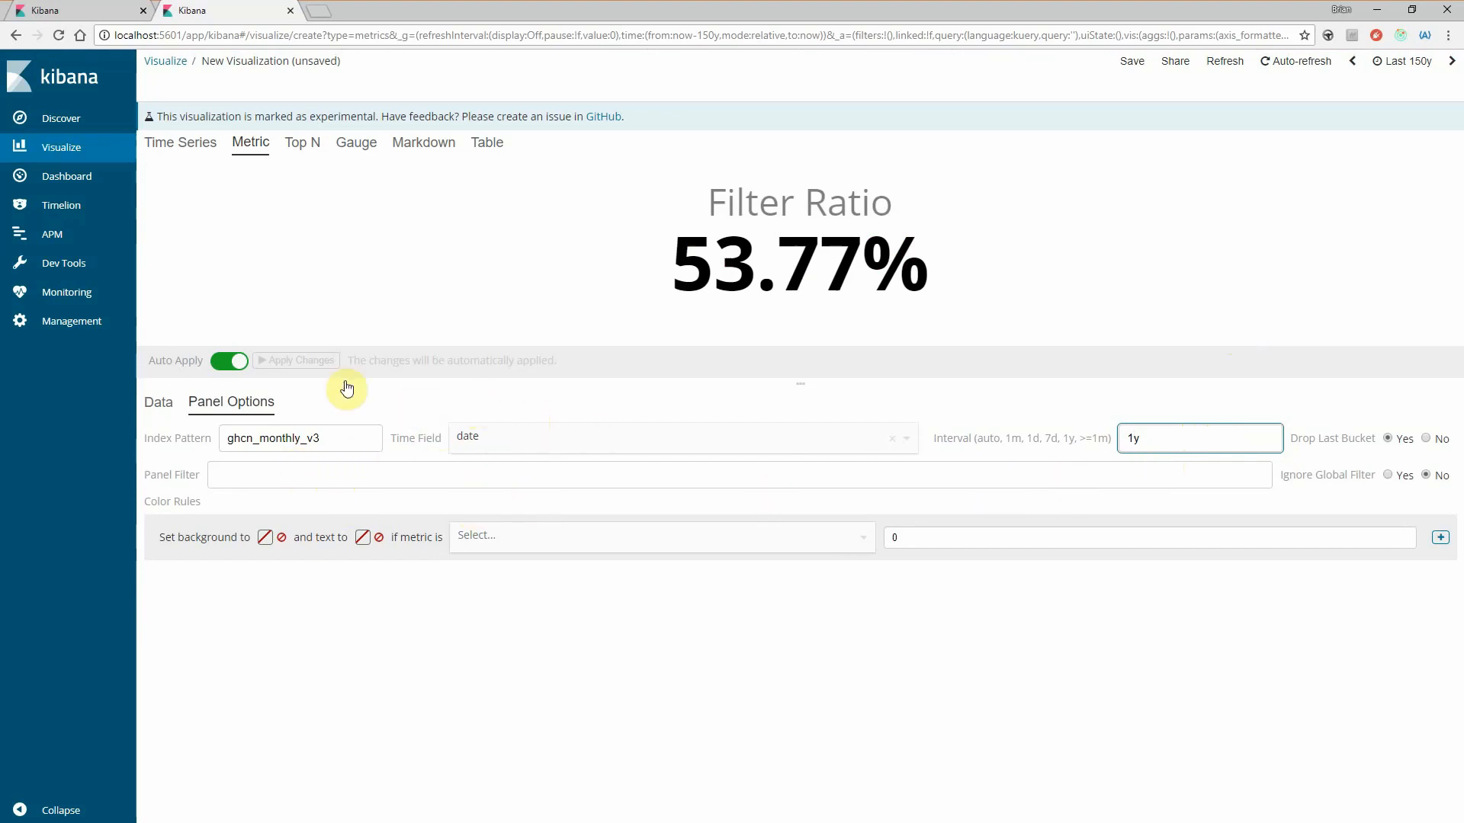
- Highlight the notice marking the visualization as experimental, and view the filter ratio in the Time Series view
{"action": "left_click", "coordinate": [158, 402]}
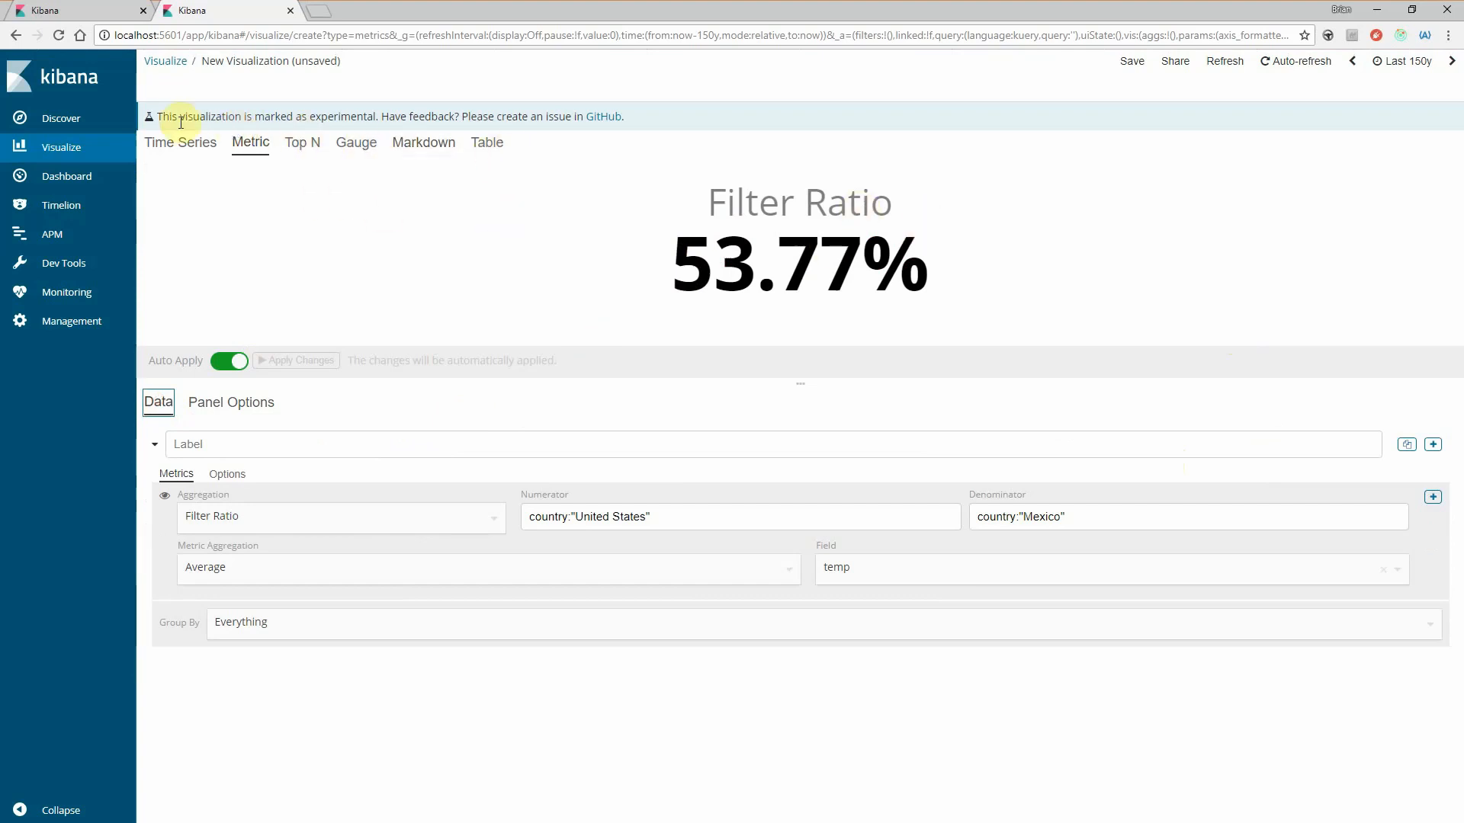
{"action": "left_click_drag", "start_coordinate": [158, 118], "coordinate": [373, 118]}
{"action": "left_click", "coordinate": [357, 115]}
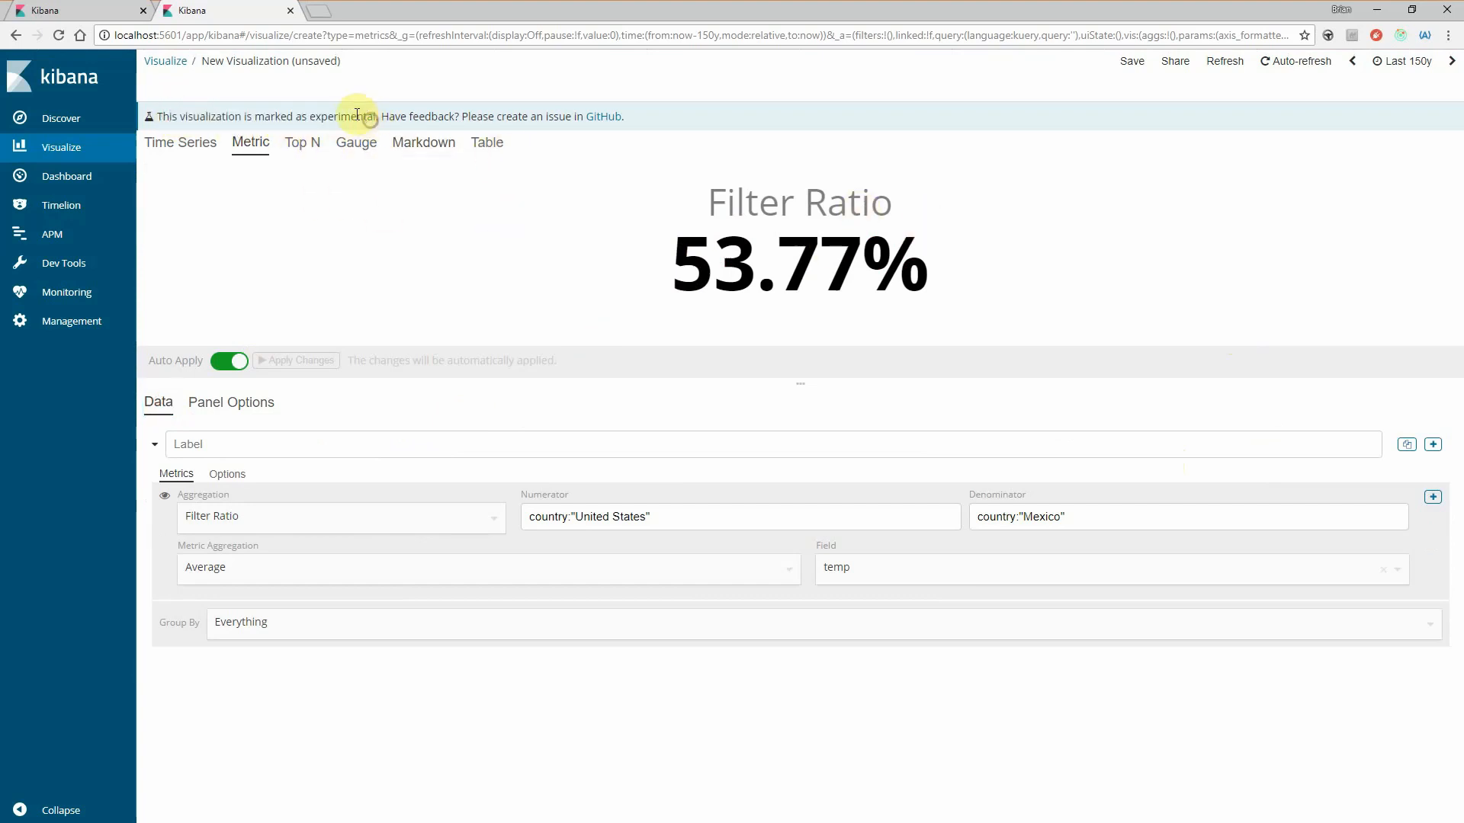
{"action": "left_click", "coordinate": [466, 117]}
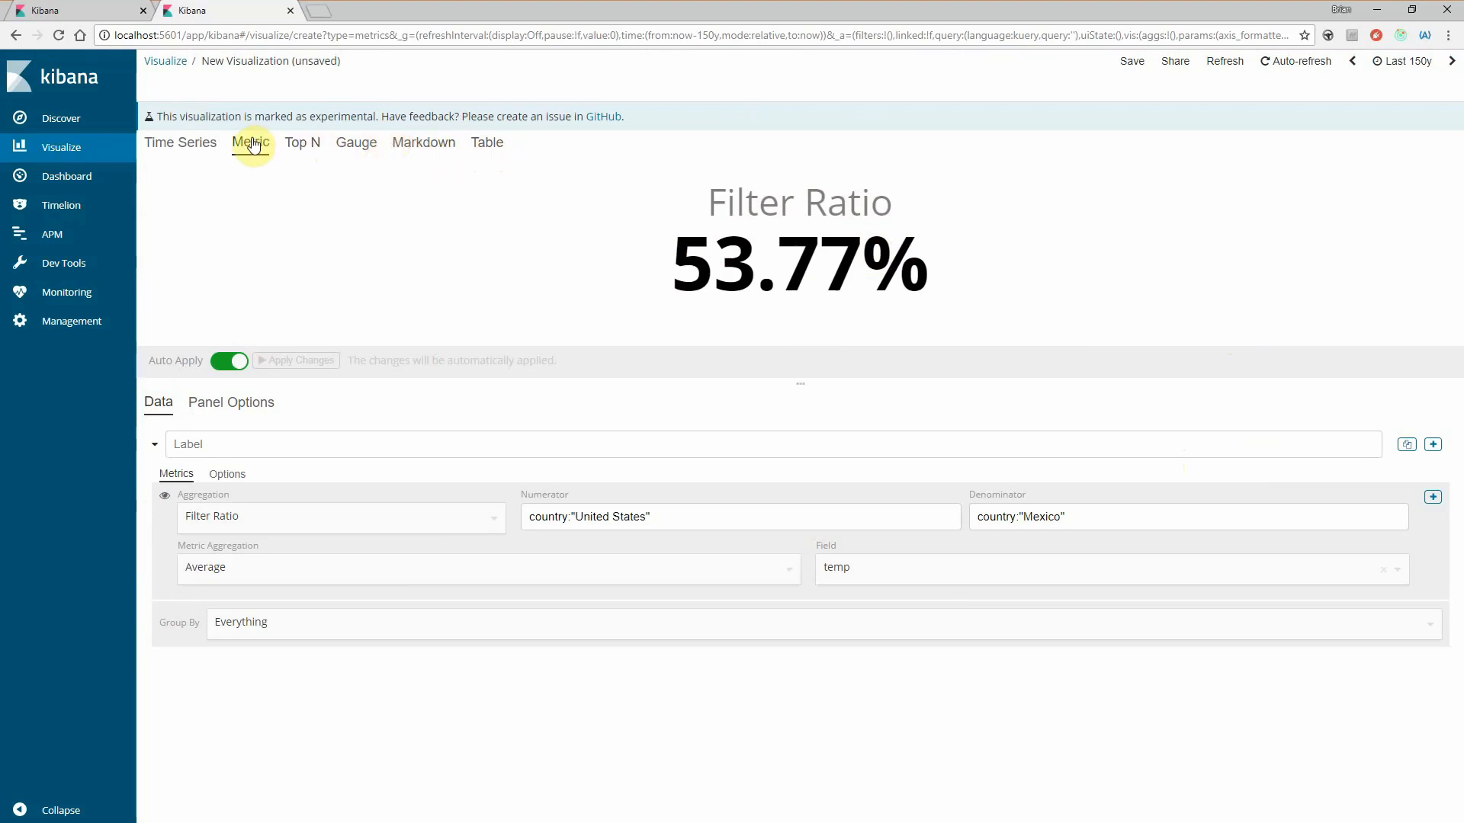
{"action": "left_click", "coordinate": [185, 141]}
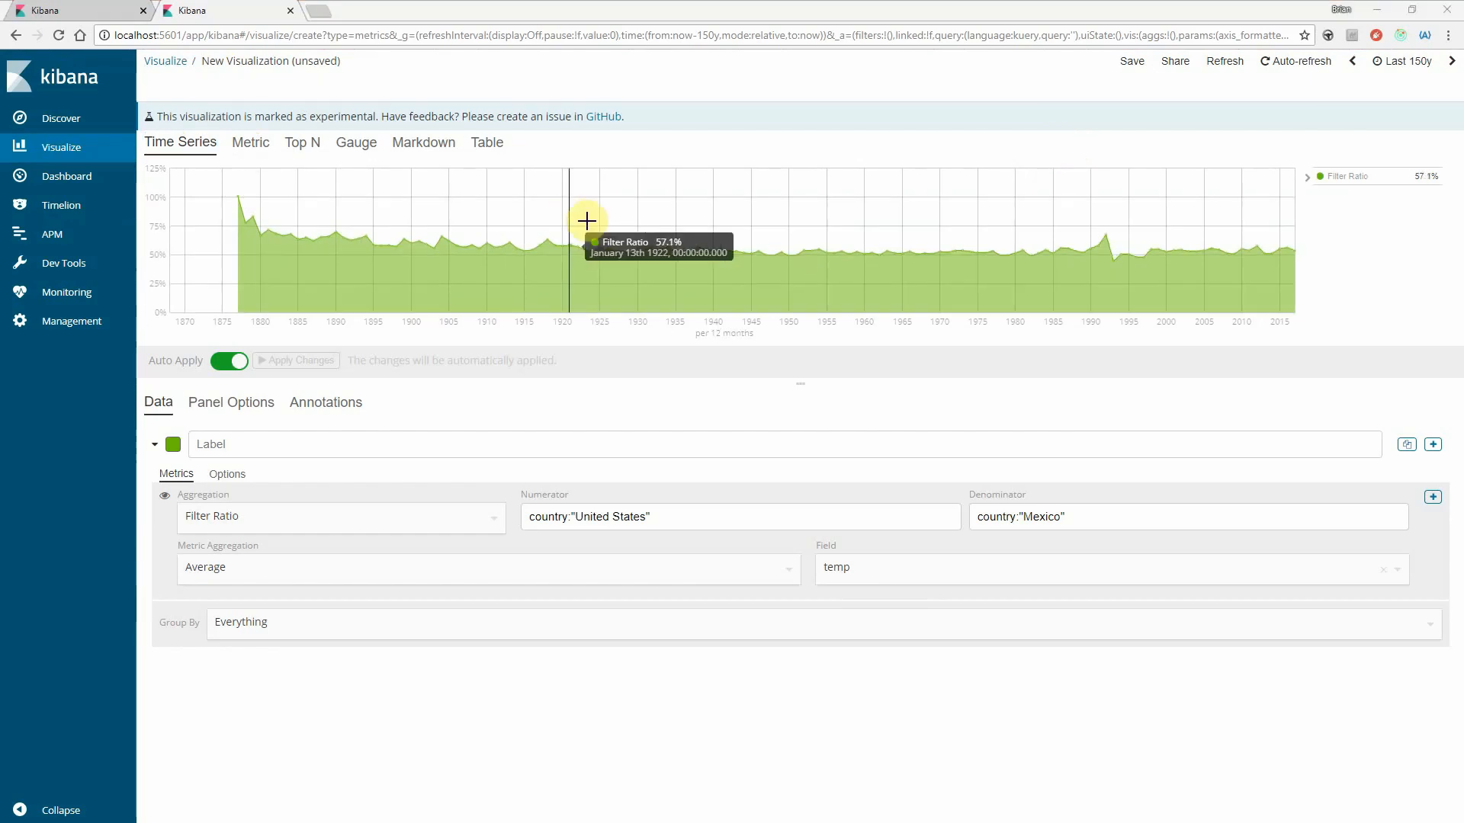
- Switch the visualization to the Markdown view and look over its text editor, available variables and series data settings
{"action": "left_click", "coordinate": [424, 151]}
{"action": "left_click", "coordinate": [351, 522]}
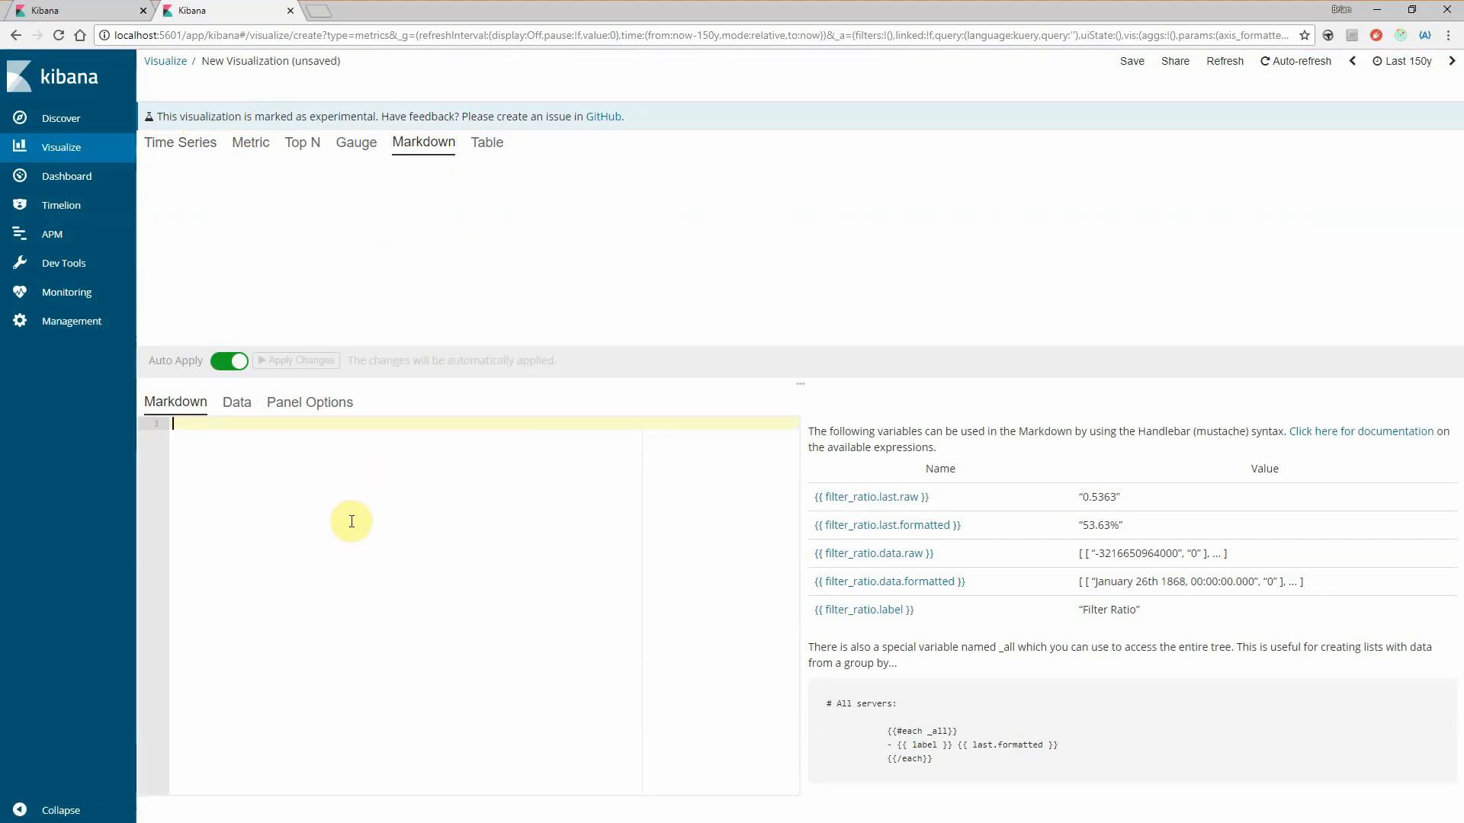
{"action": "left_click", "coordinate": [241, 404]}
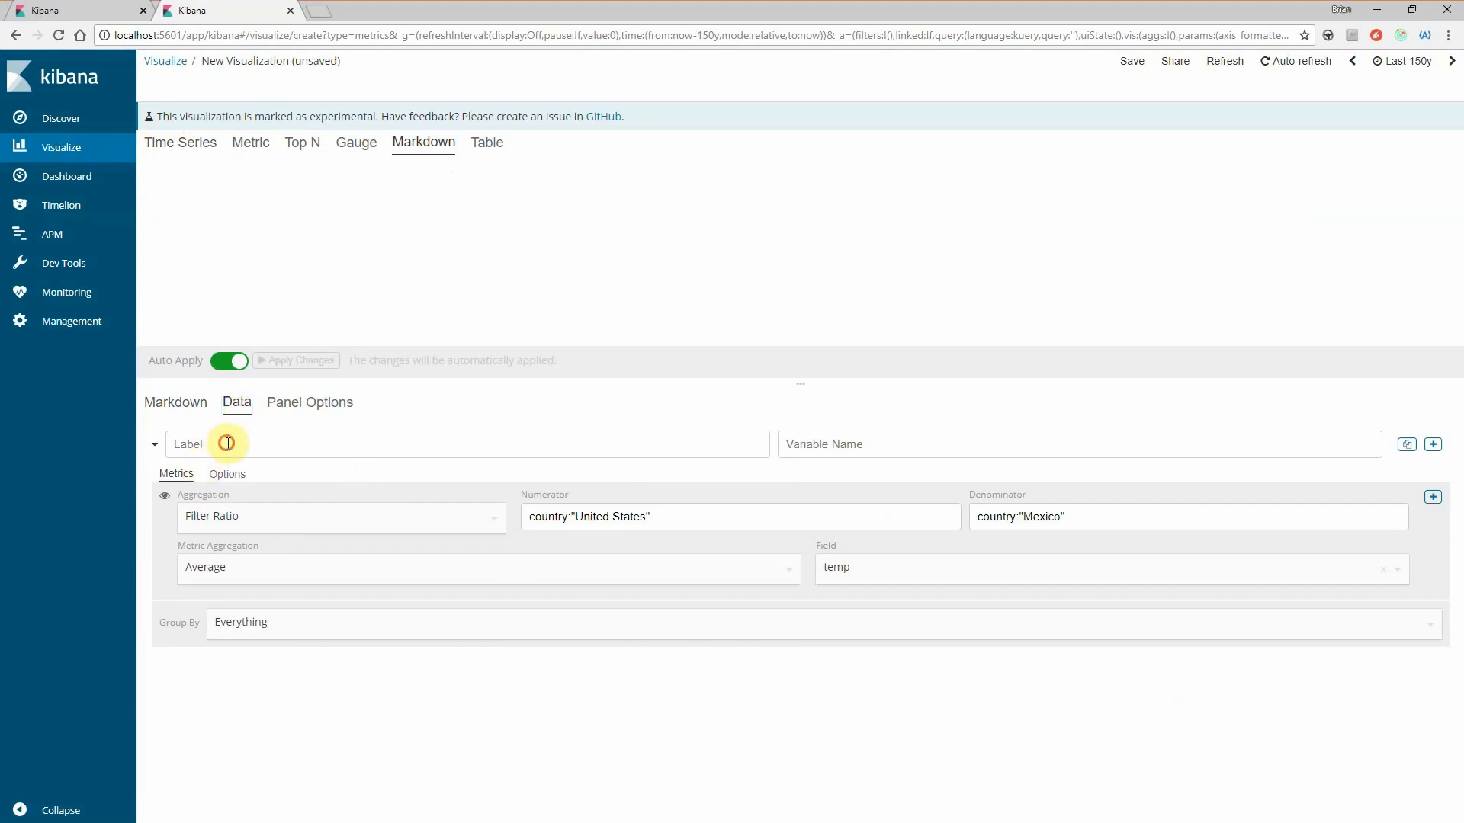
{"action": "left_click", "coordinate": [152, 402]}
{"action": "left_click", "coordinate": [283, 469]}
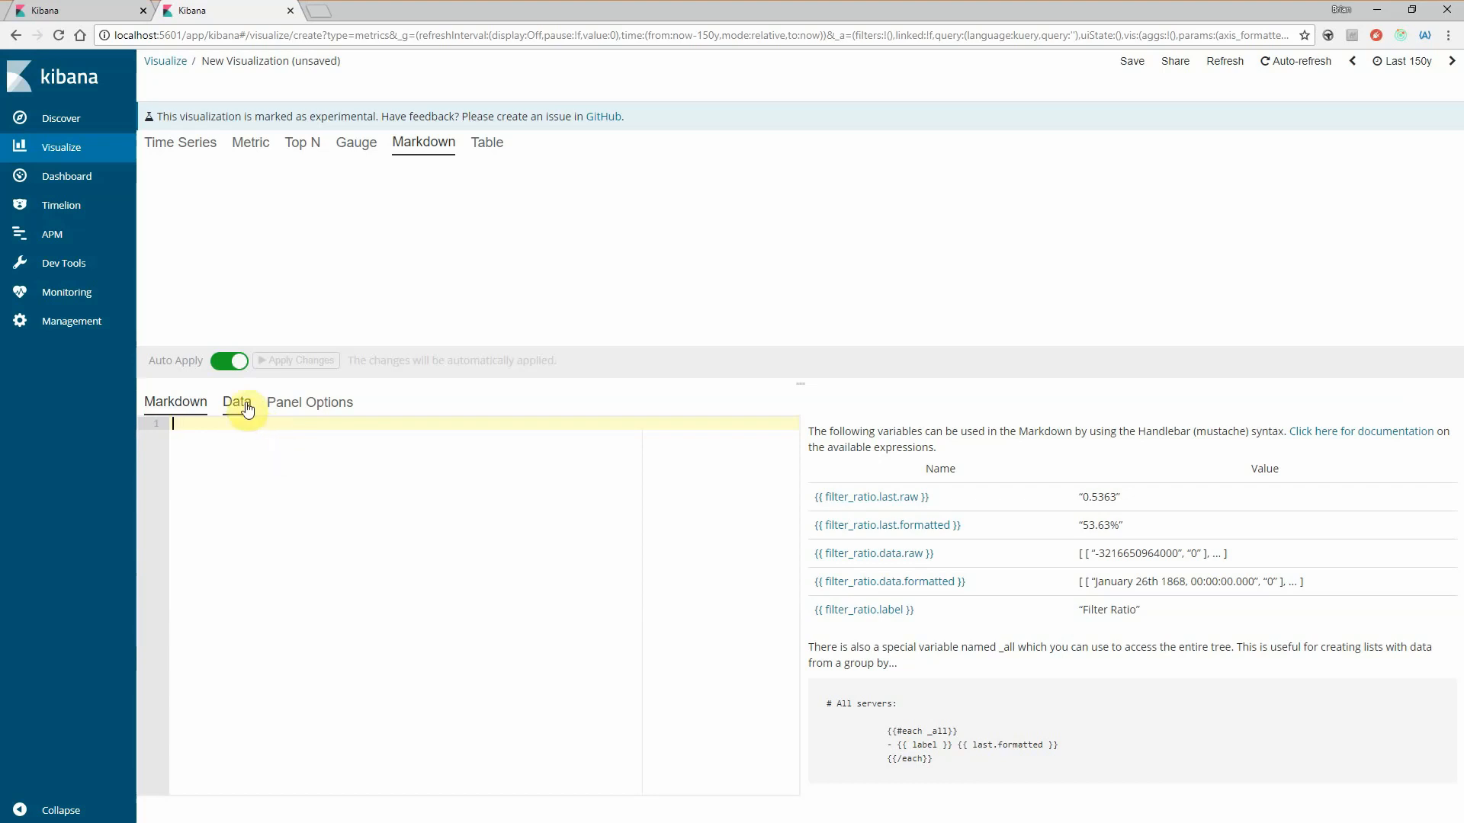
- Set the Filter Ratio series' variable name to us_ratio
{"action": "left_click", "coordinate": [245, 408]}
{"action": "left_click", "coordinate": [228, 444]}
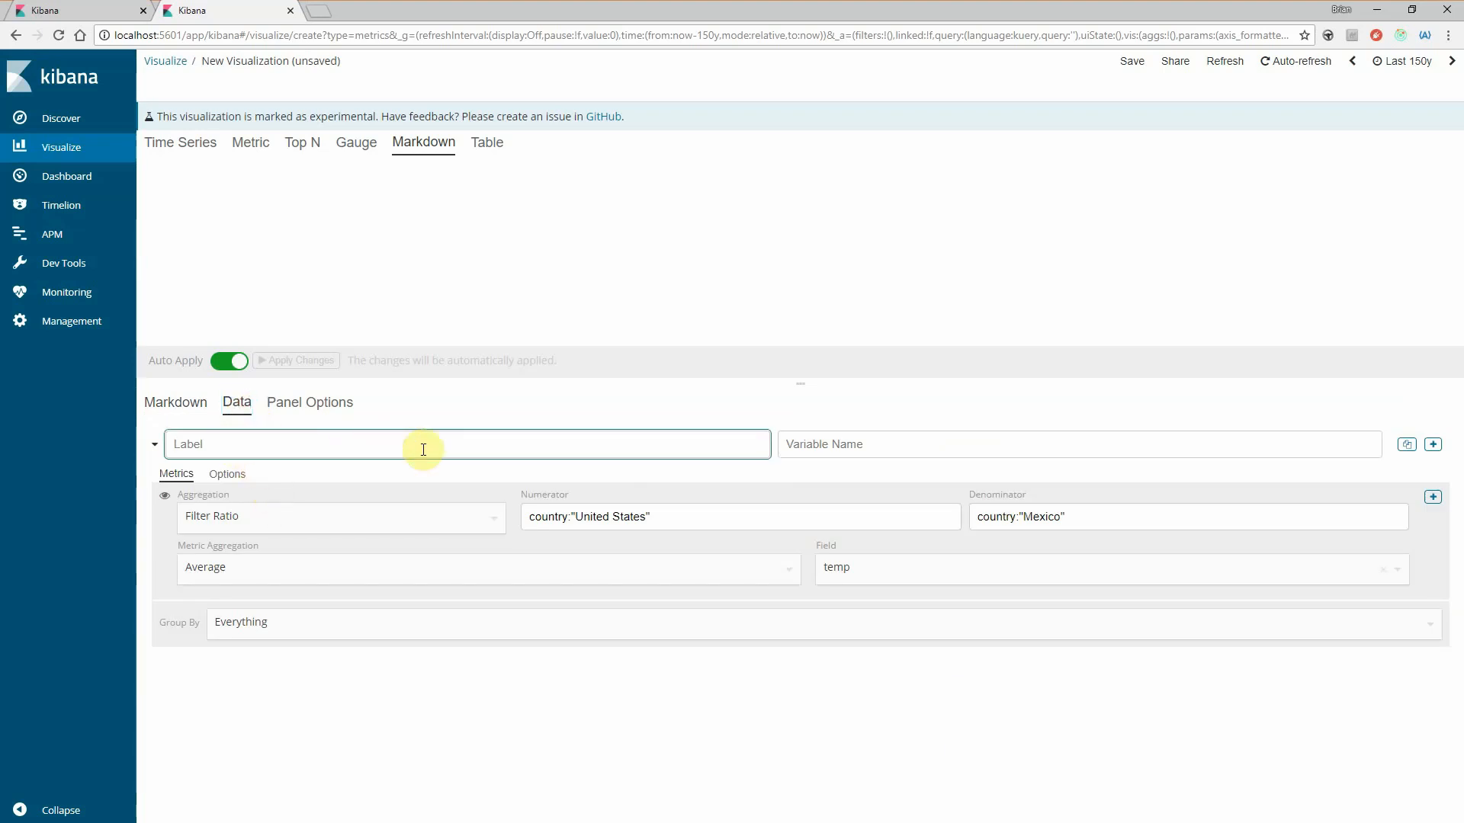
{"action": "left_click", "coordinate": [845, 450]}
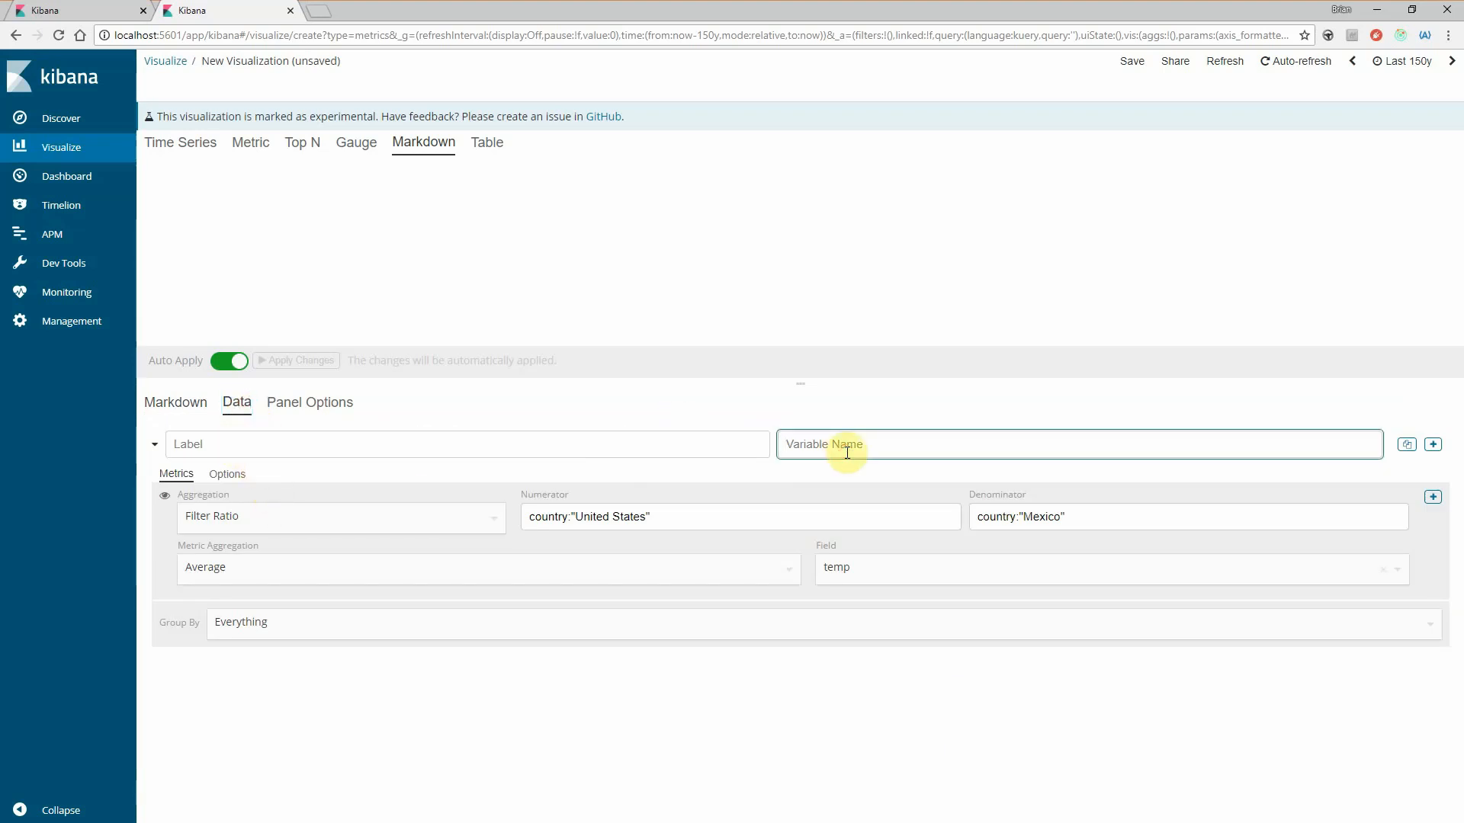
{"action": "type", "text": "us_"}
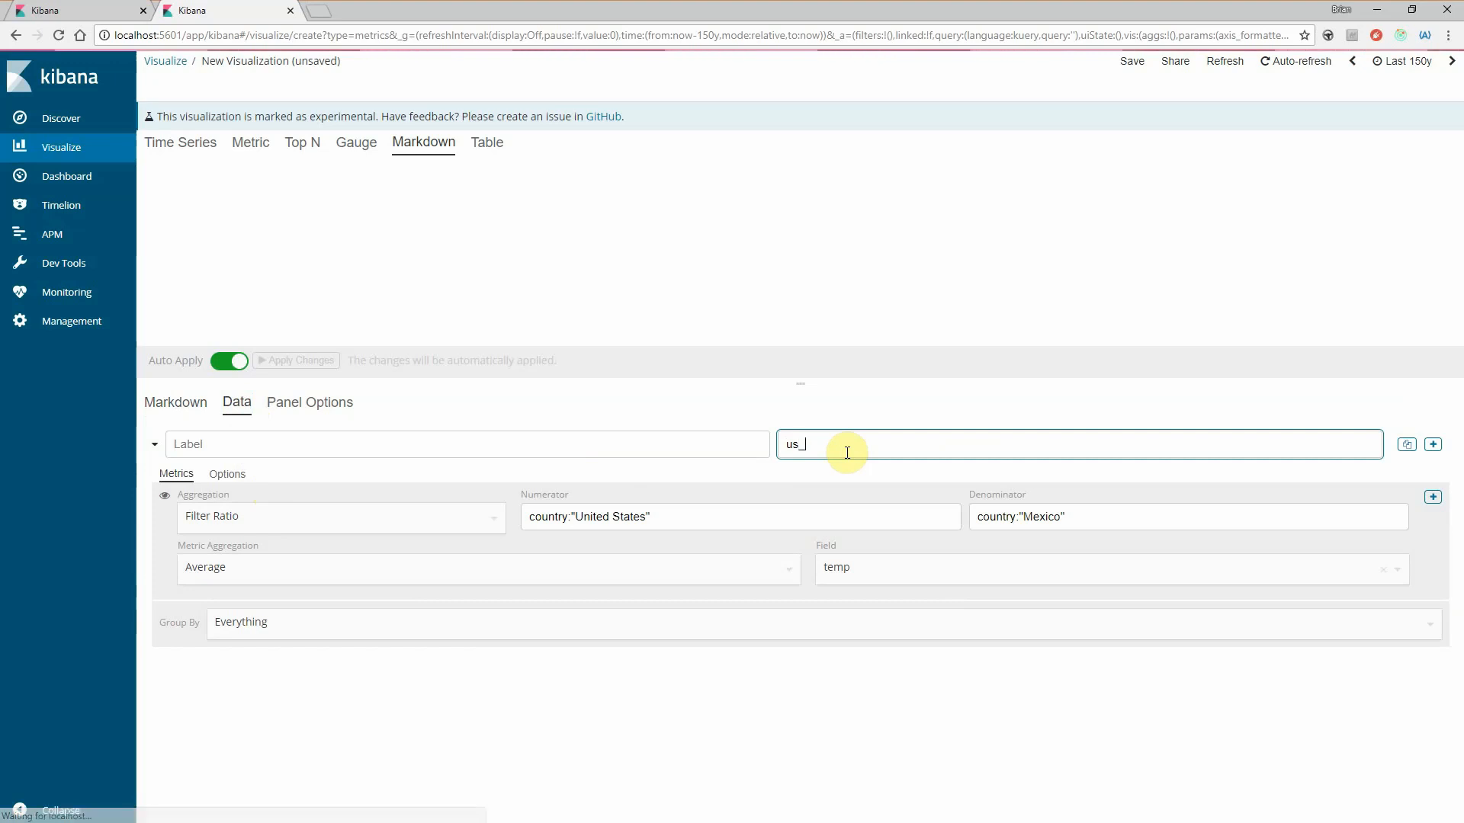
{"action": "type", "text": "ratio"}
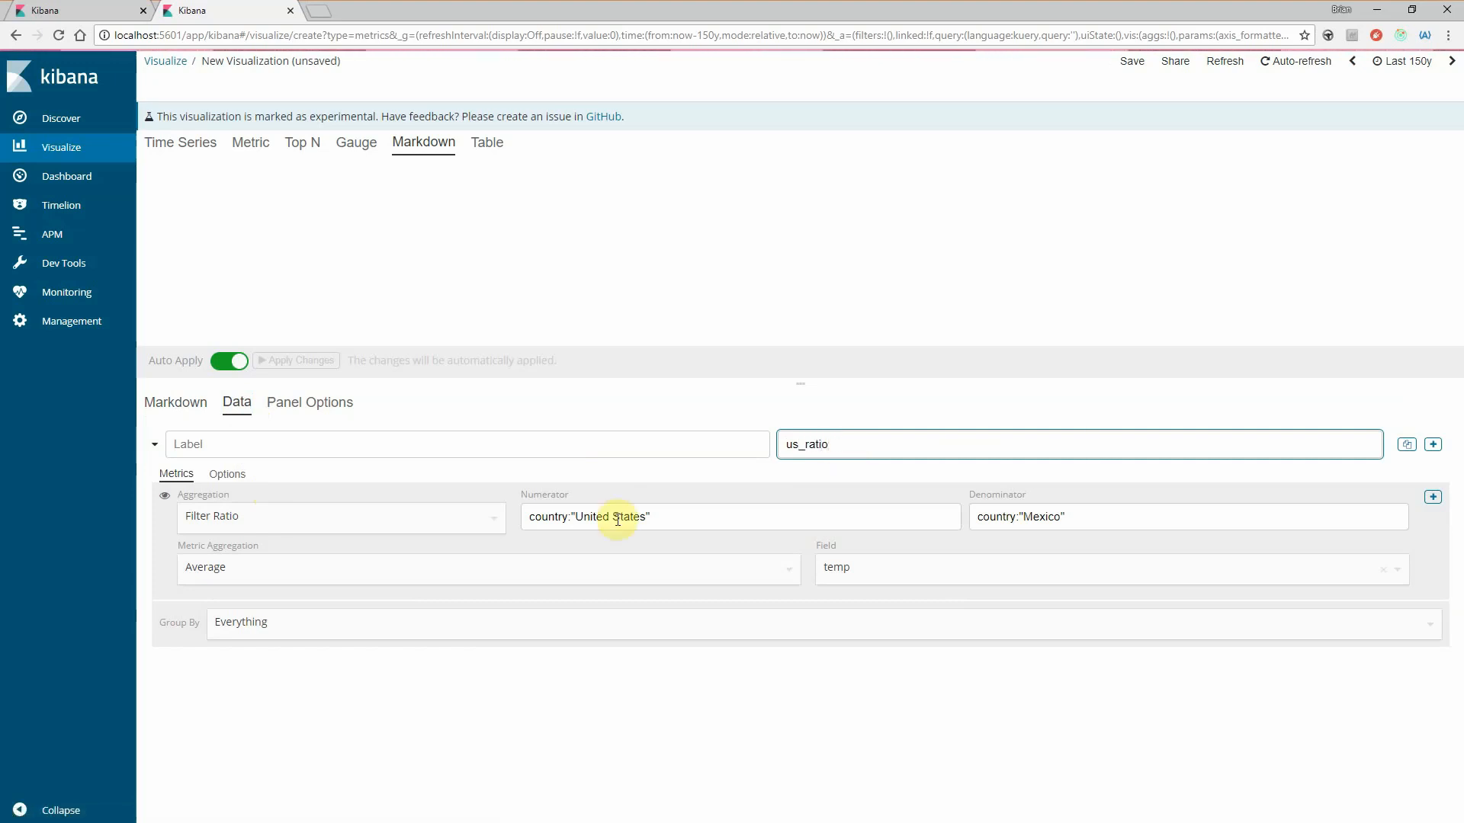
- Write the Markdown text "The average temperature in the US for the last year was"
{"action": "left_click", "coordinate": [177, 406]}
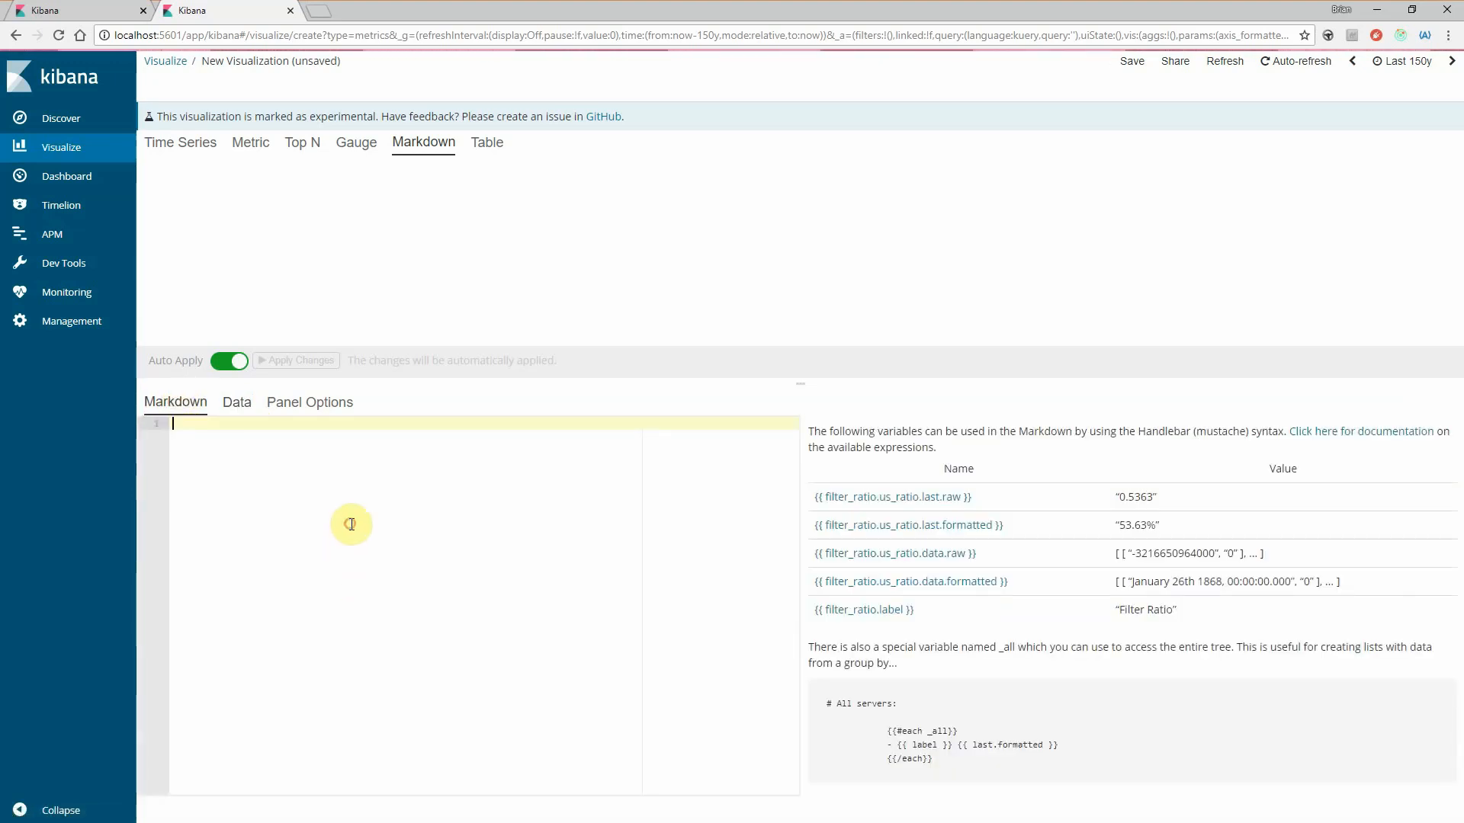
{"action": "type", "text": "The "}
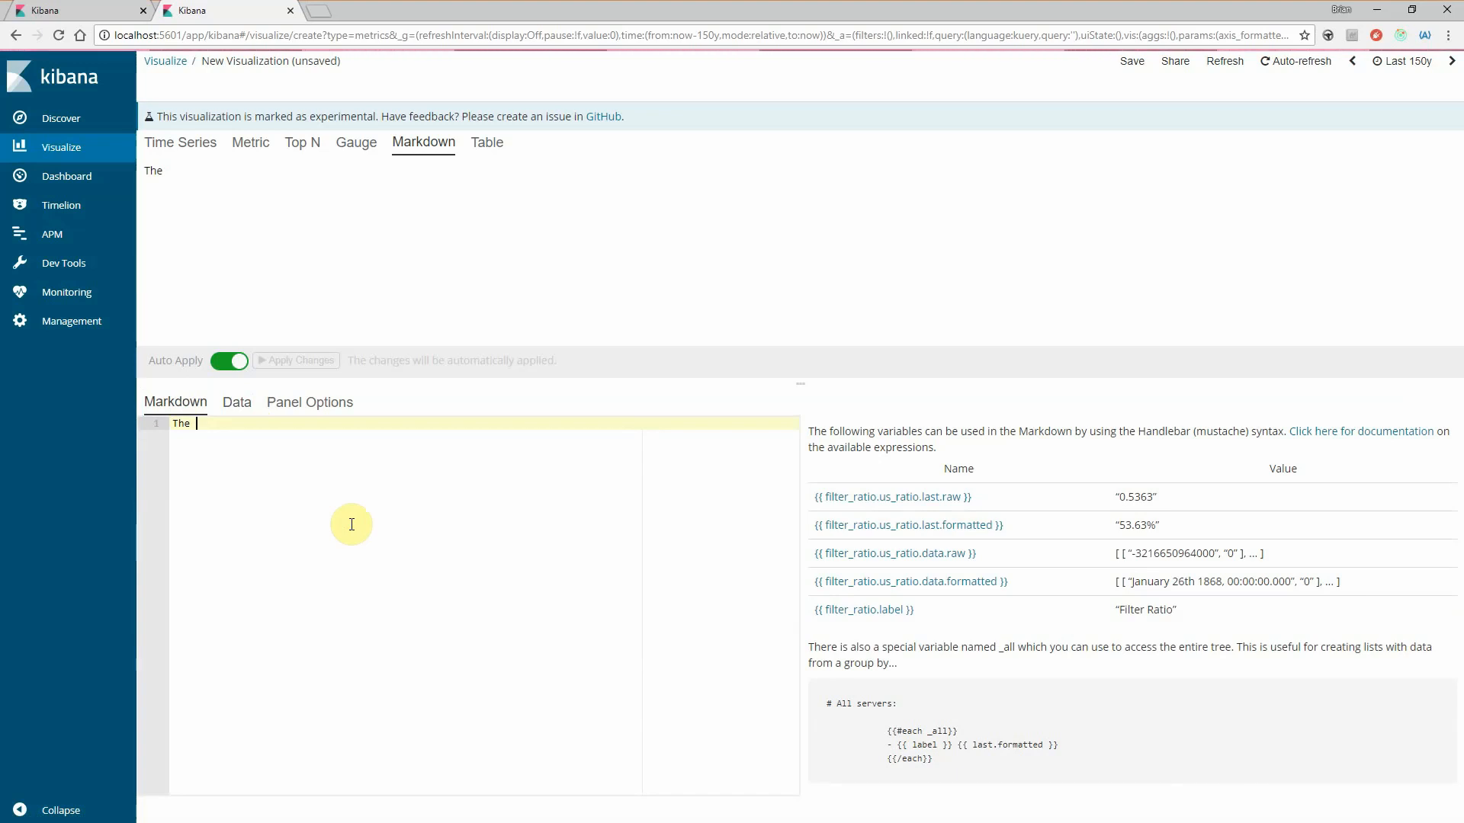
{"action": "type", "text": "average t"}
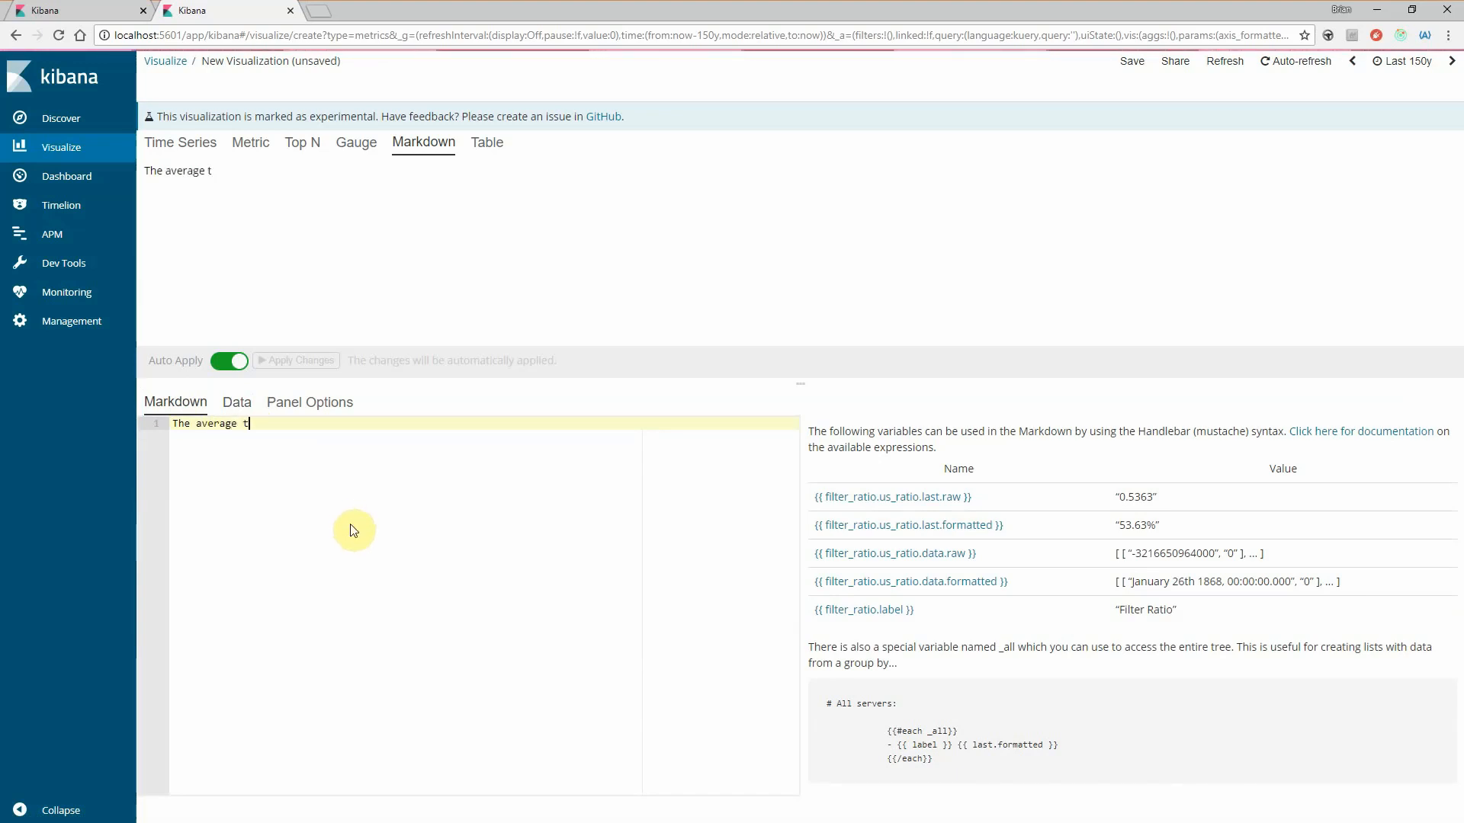
{"action": "type", "text": "emperature in the IS is"}
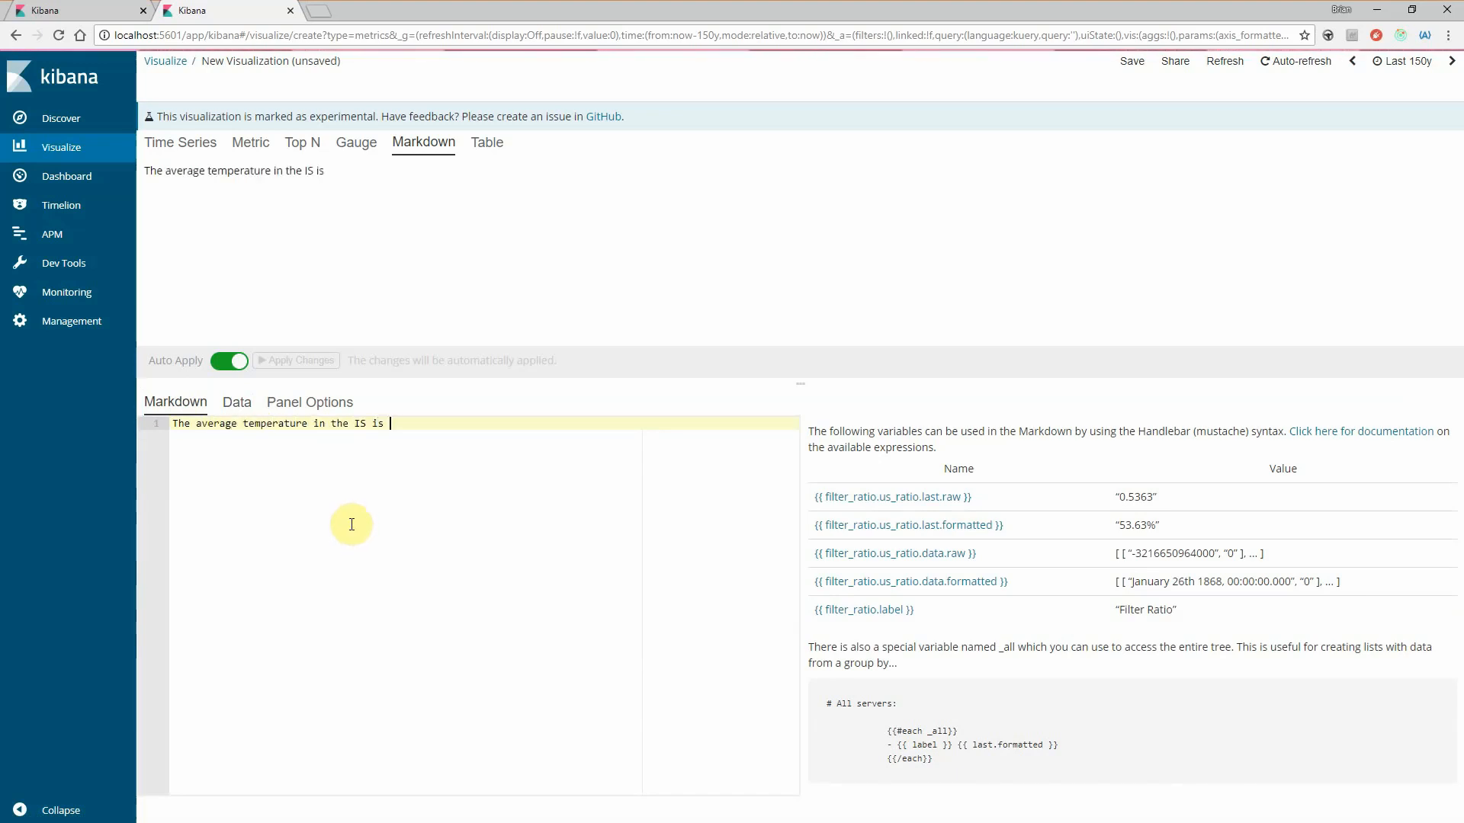
{"action": "key", "text": "BackSpace"}
{"action": "key", "text": "BackSpace"}
{"action": "key", "text": "BackSpace"}
{"action": "key", "text": "BackSpace"}
{"action": "key", "text": "BackSpace"}
{"action": "key", "text": "BackSpace"}
{"action": "type", "text": "US for the last year was"}
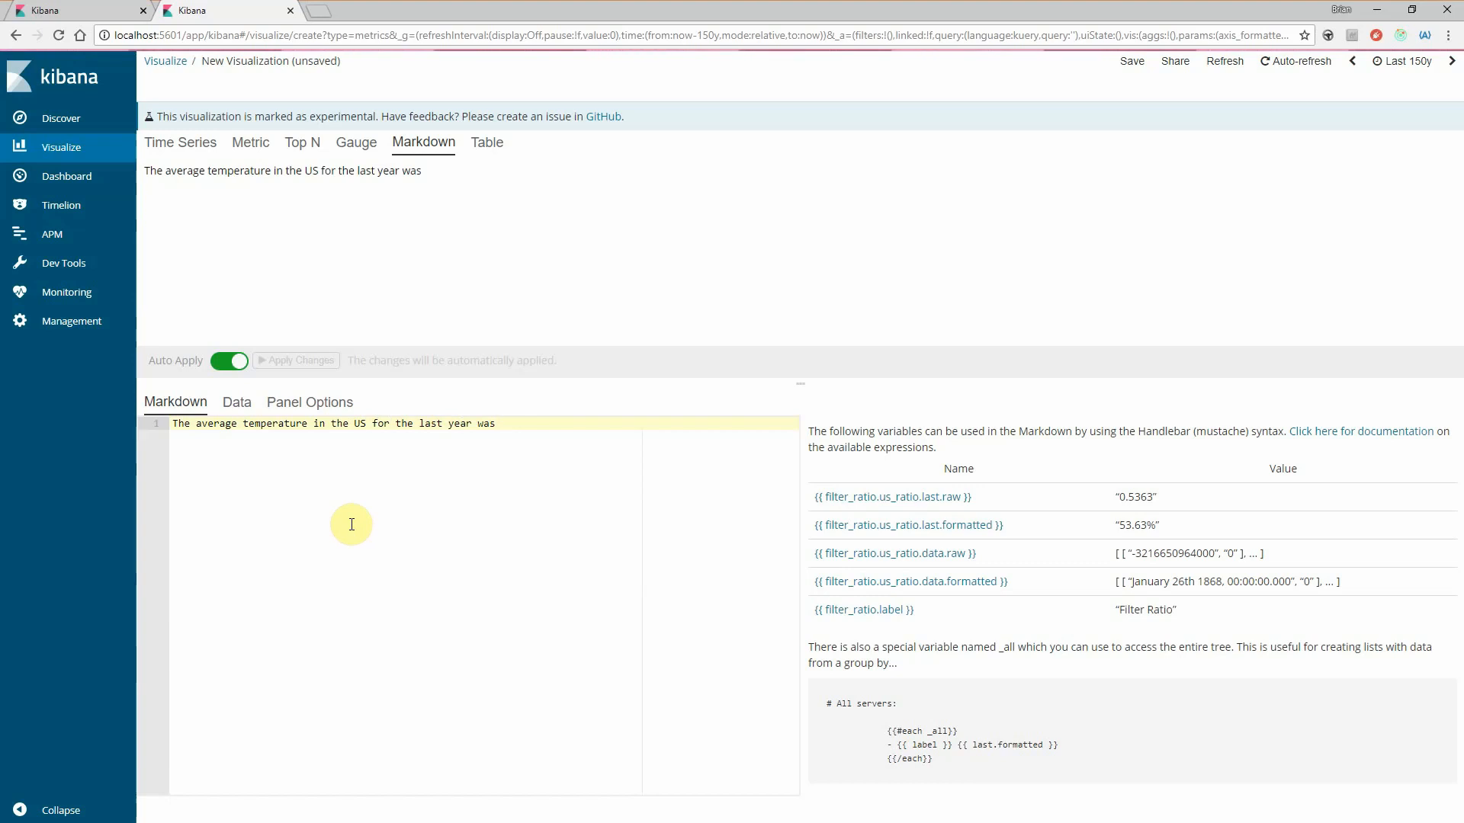
{"action": "type", "text": " {{"}
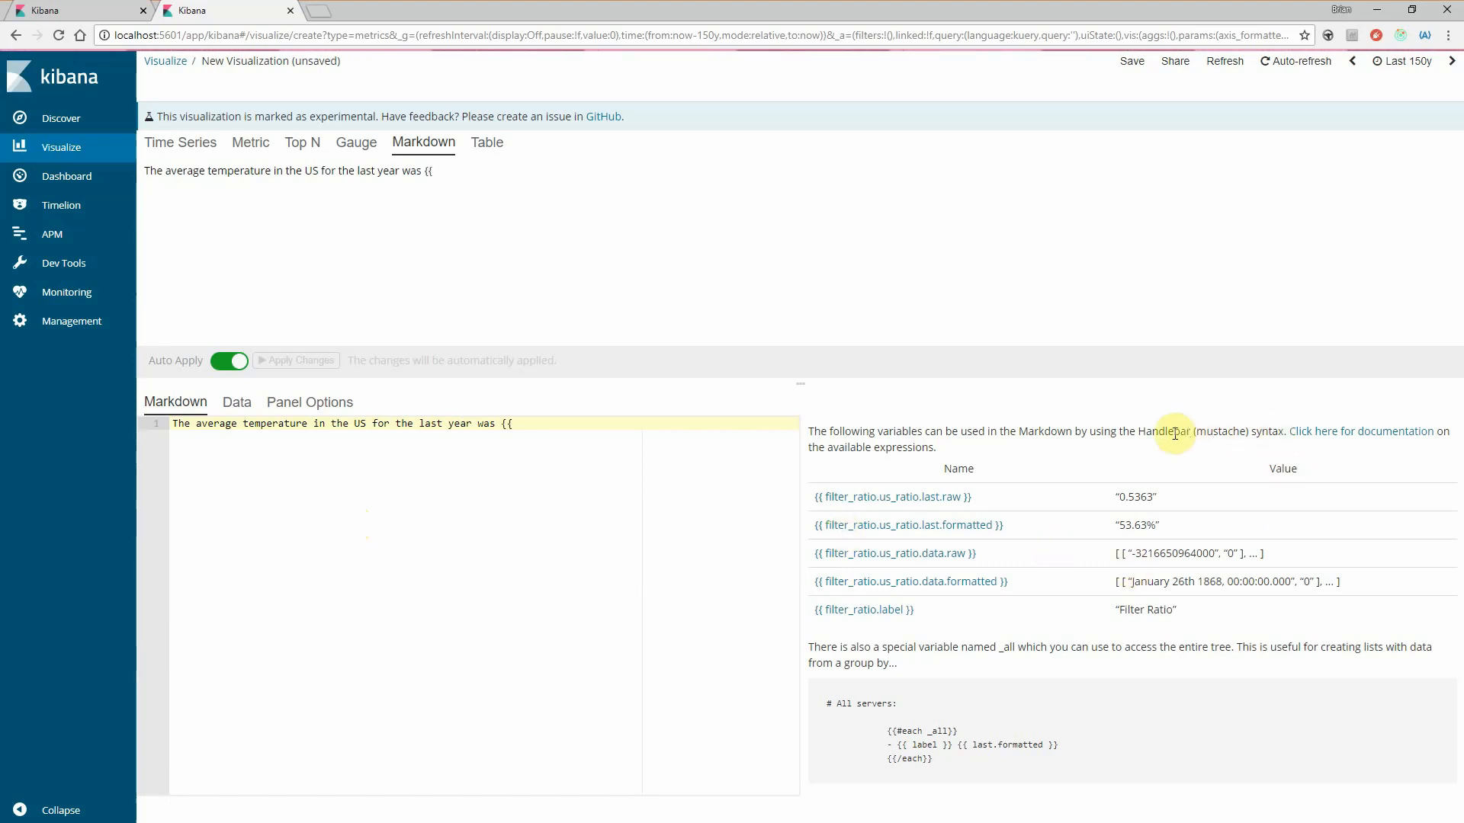
- Append the variable {{ filter_ratio.us_ratio.last.formatted }} to the end of the Markdown sentence
{"action": "left_click", "coordinate": [642, 430]}
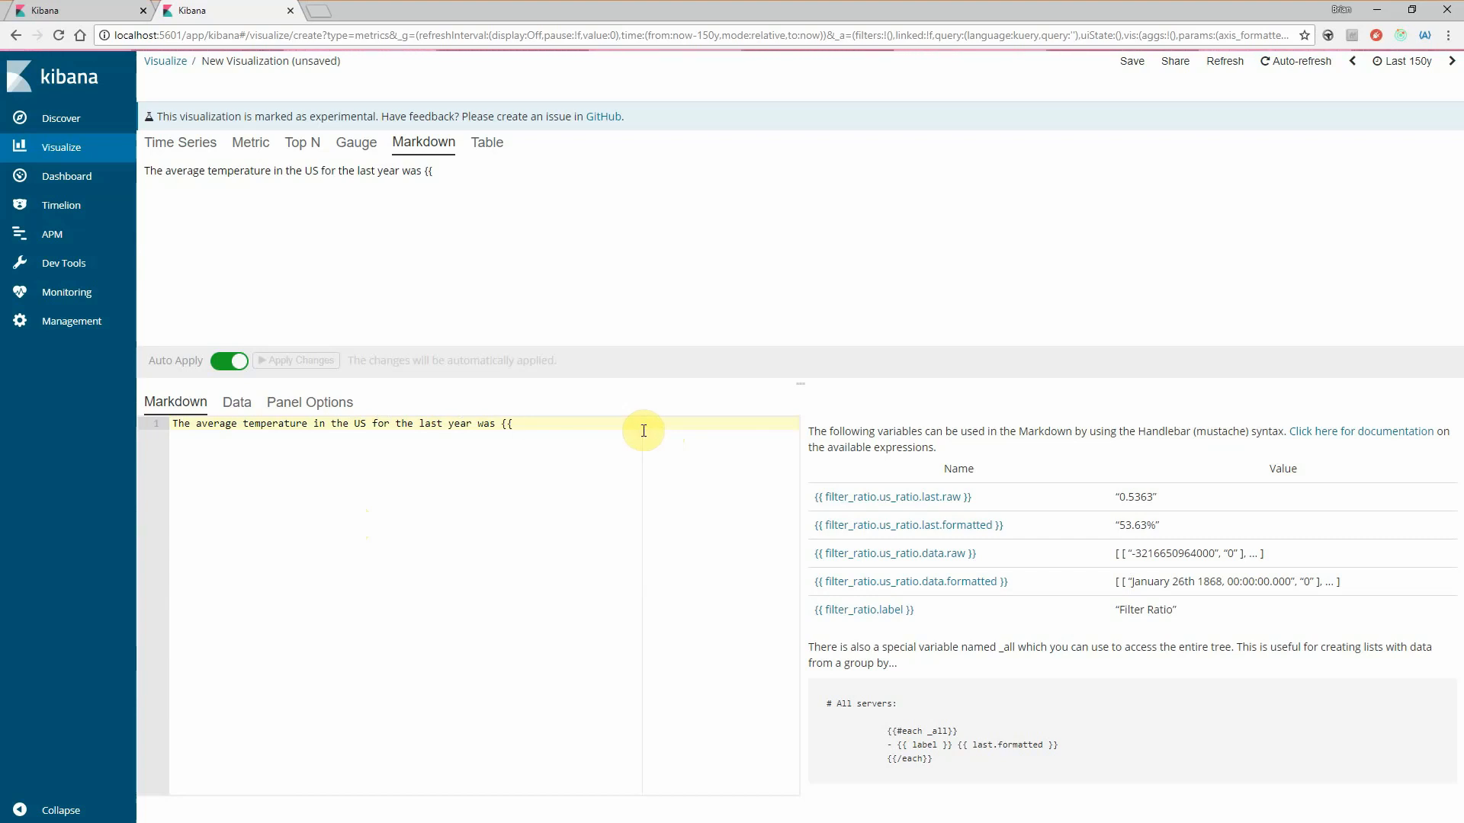
{"action": "left_click", "coordinate": [236, 402]}
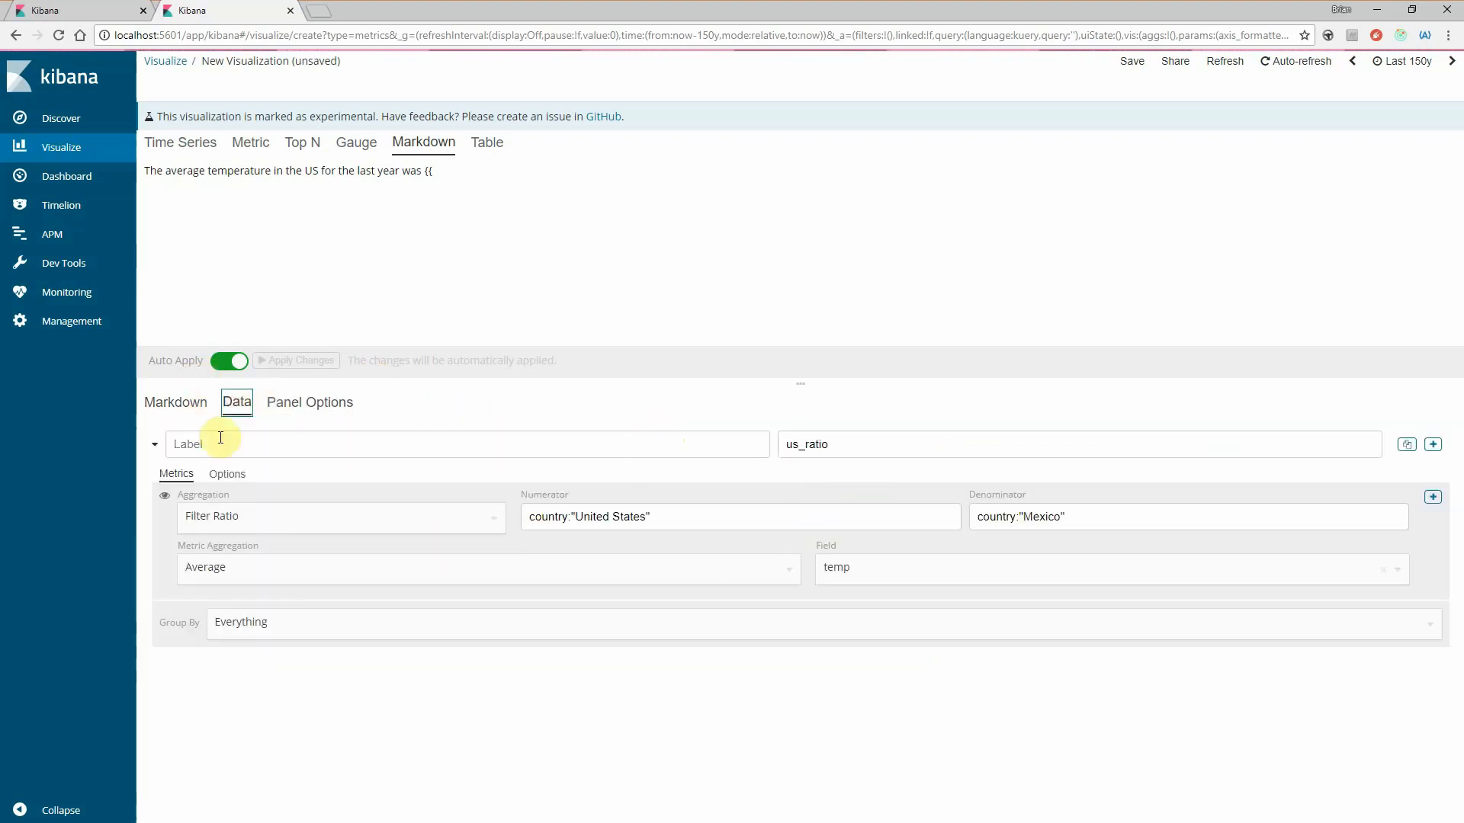
{"action": "left_click", "coordinate": [173, 402]}
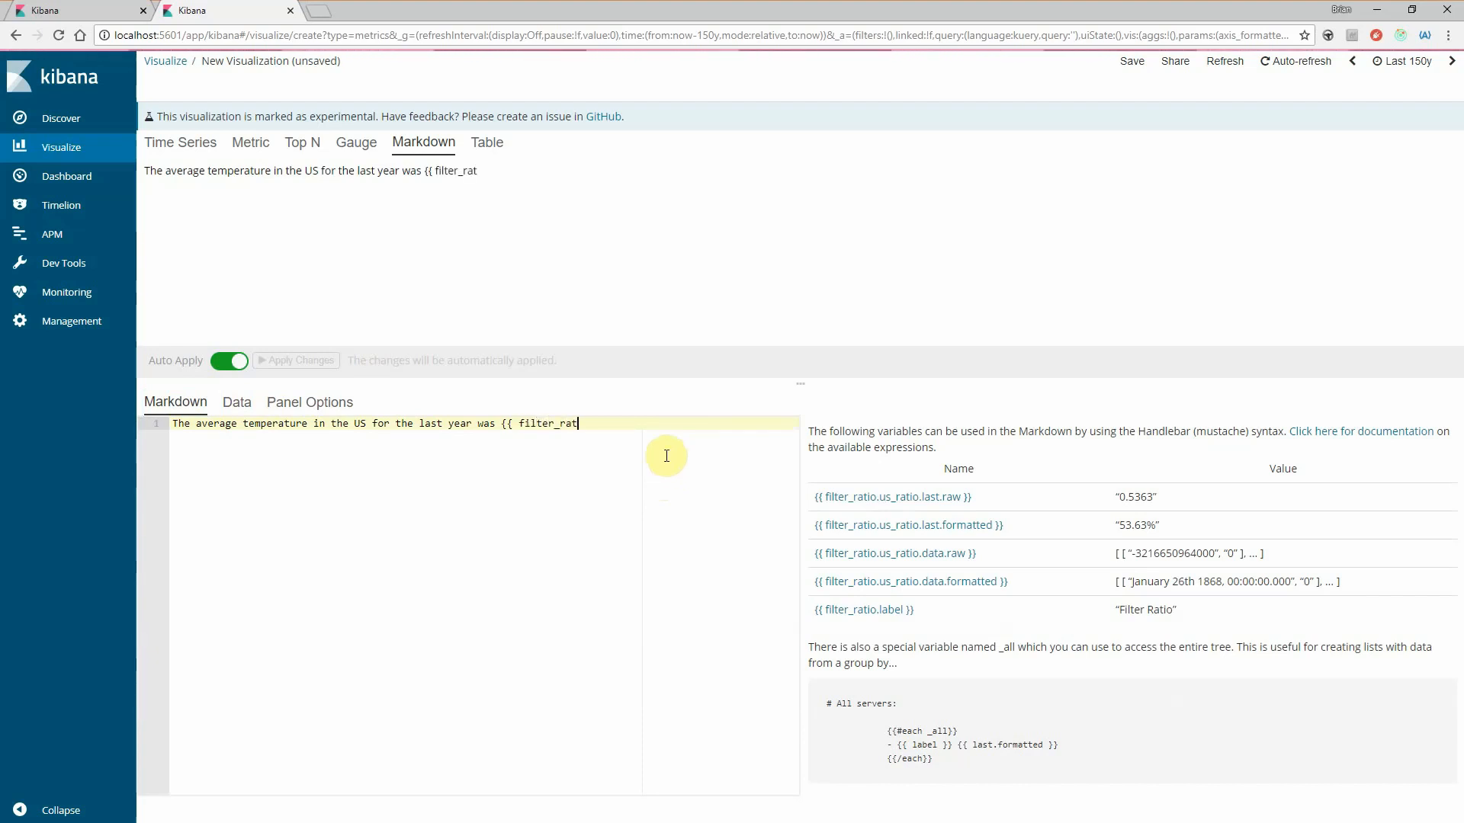
{"action": "type", "text": "us_ratio.last.formatted}}"}
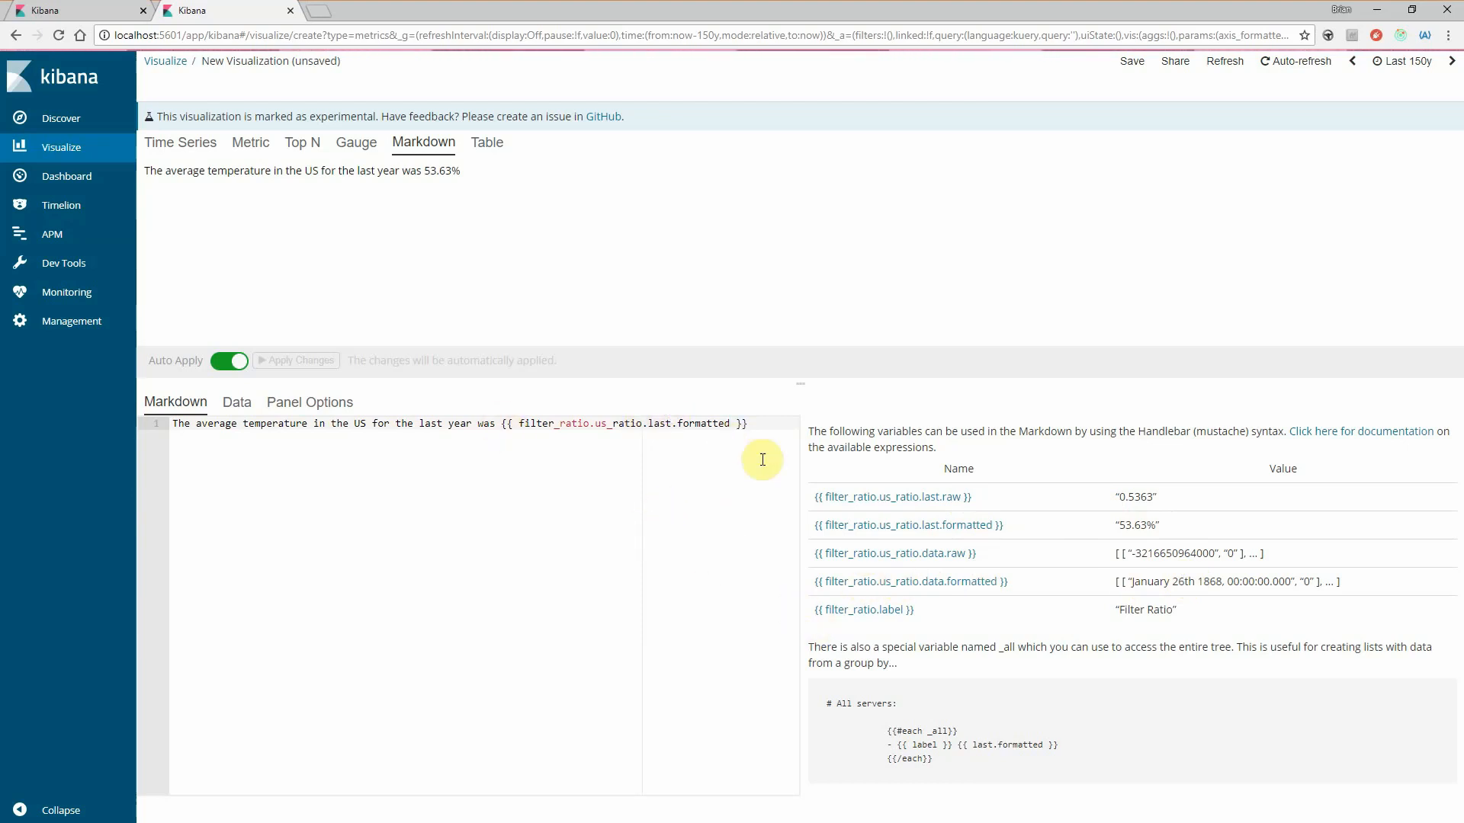
- Italicize the word "temperature" in the Markdown sentence by wrapping it in single asterisks
{"action": "left_click", "coordinate": [751, 423]}
{"action": "left_click_drag", "start_coordinate": [157, 171], "coordinate": [269, 174]}
{"action": "left_click", "coordinate": [269, 174]}
{"action": "left_click", "coordinate": [246, 426]}
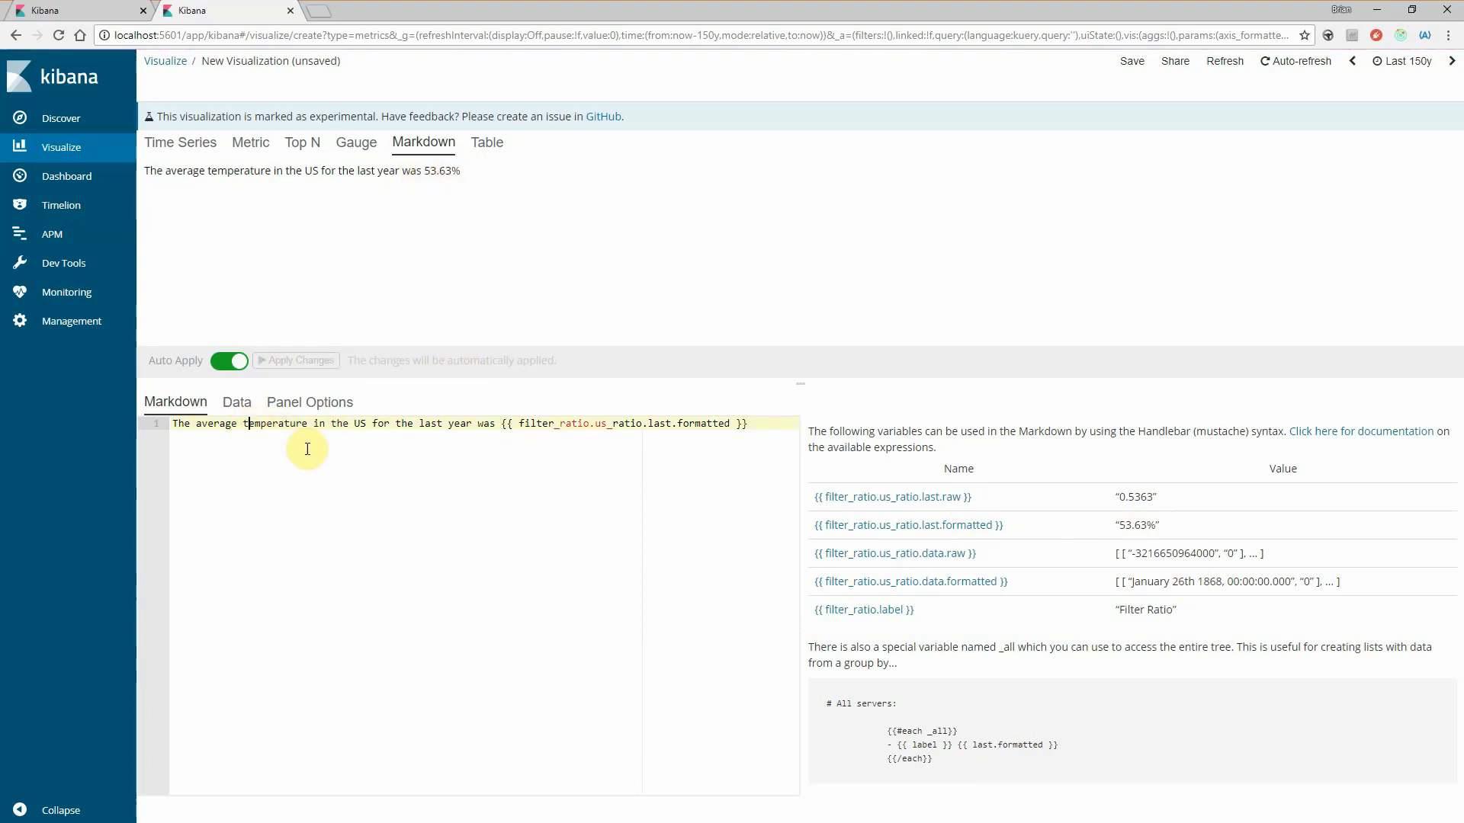
{"action": "type", "text": "*"}
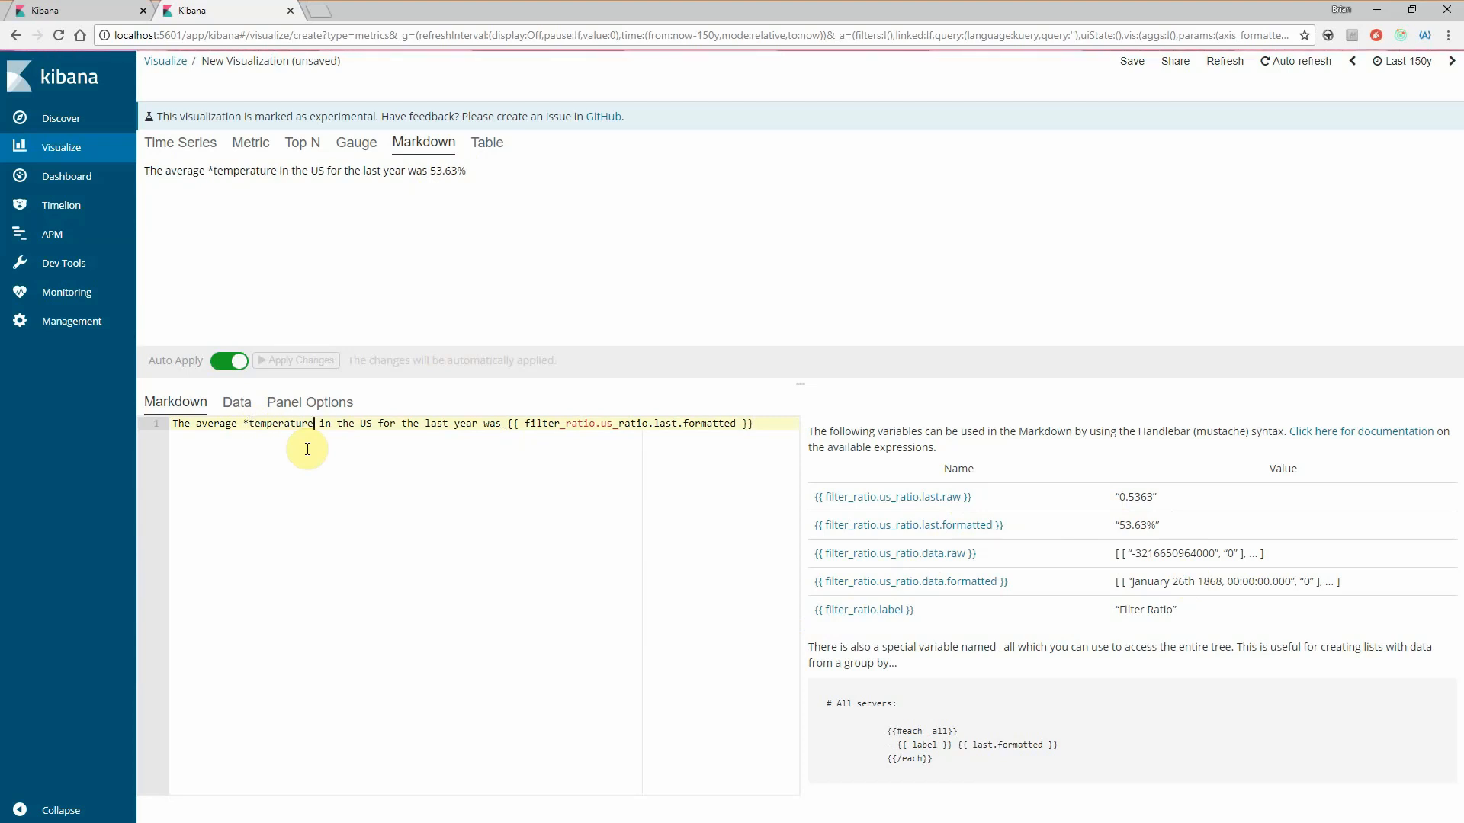
{"action": "key", "text": "ctrl+Right"}
{"action": "type", "text": "*"}
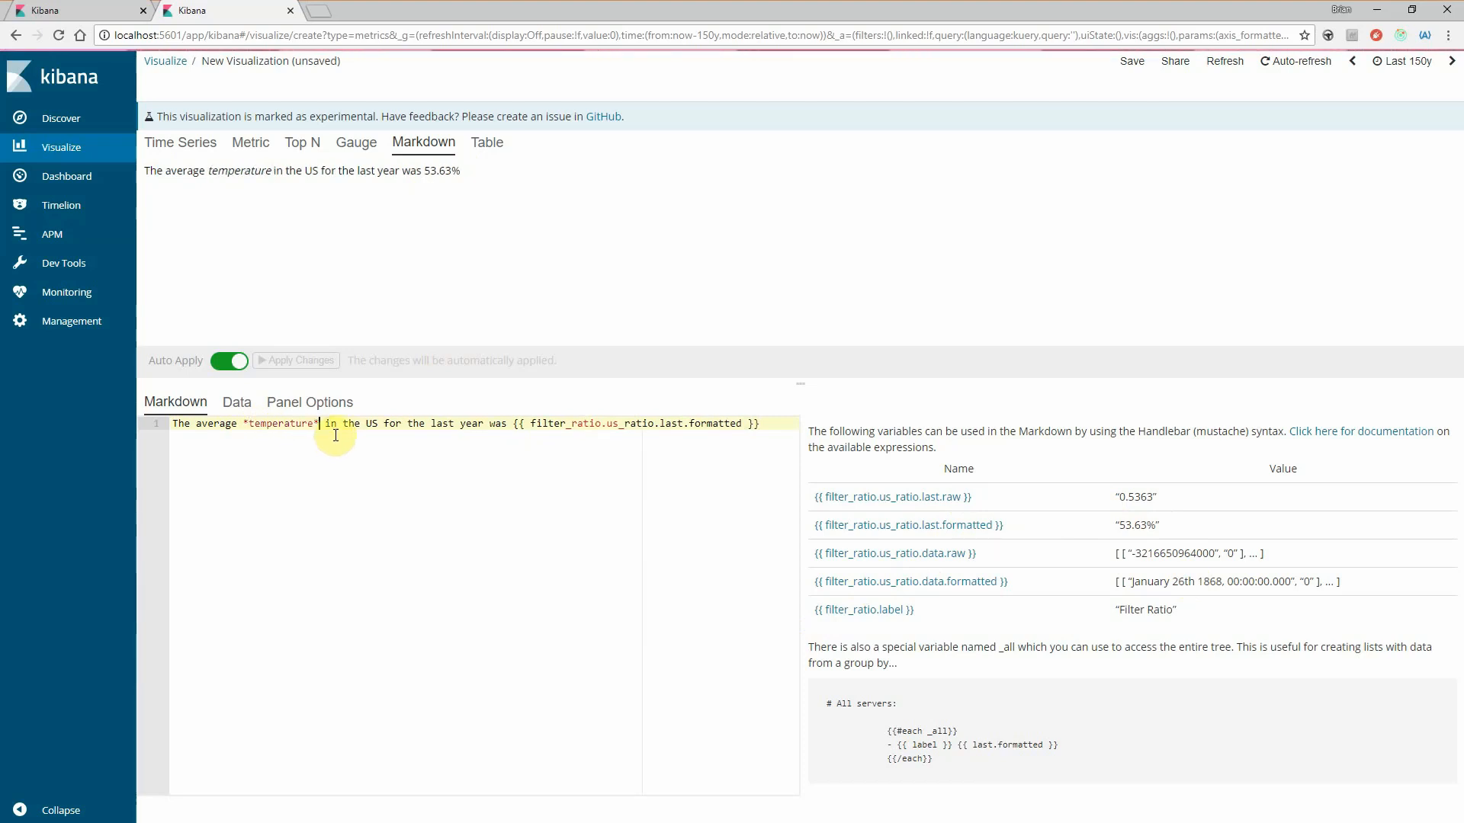
{"action": "type", "text": "*"}
- Change the word "temperature" to bold by wrapping it in double asterisks
{"action": "key", "text": "Left"}
{"action": "key", "text": "Left"}
{"action": "key", "text": "Left"}
{"action": "key", "text": "Left"}
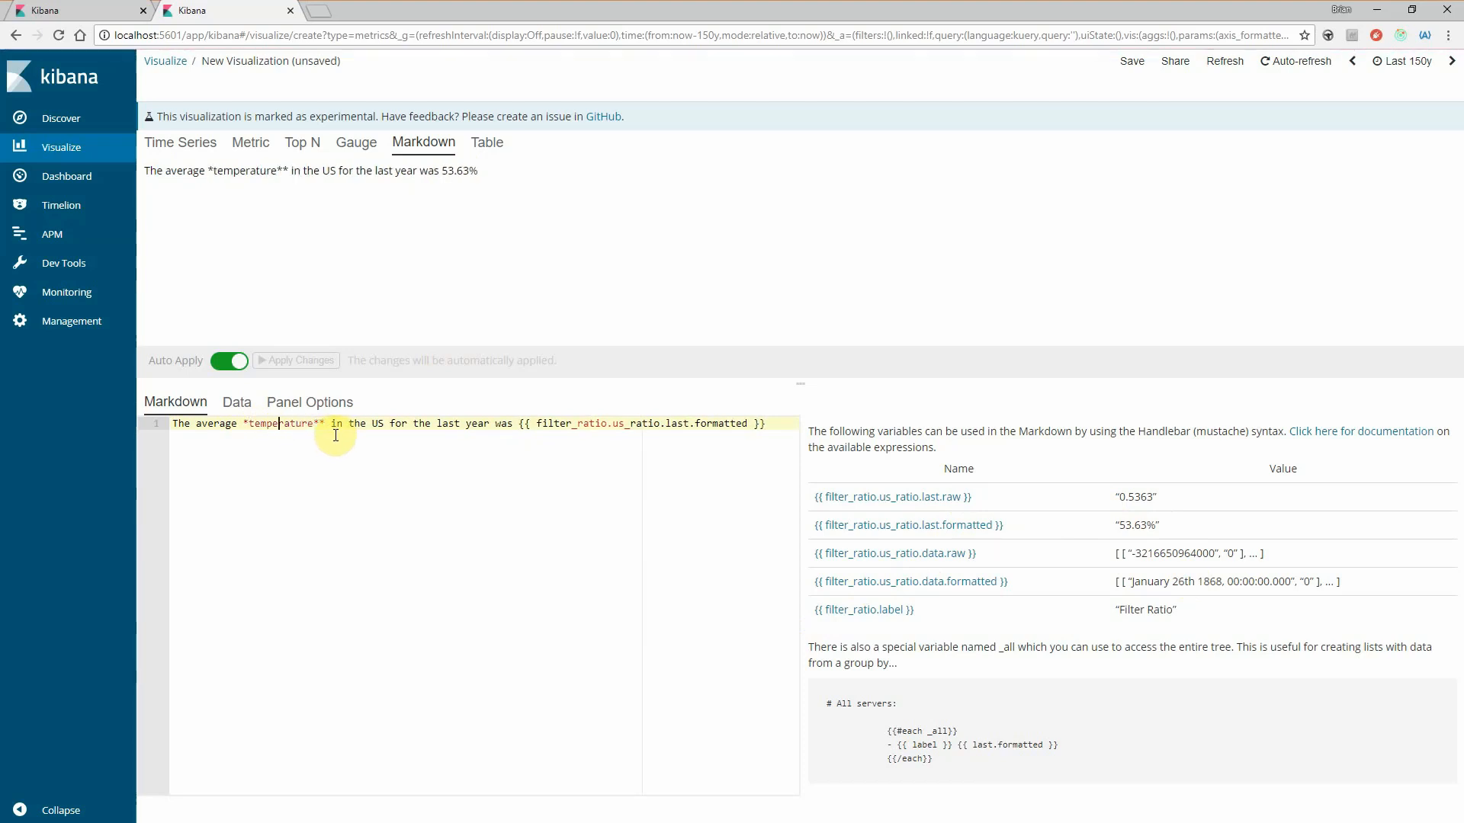
{"action": "type", "text": "*"}
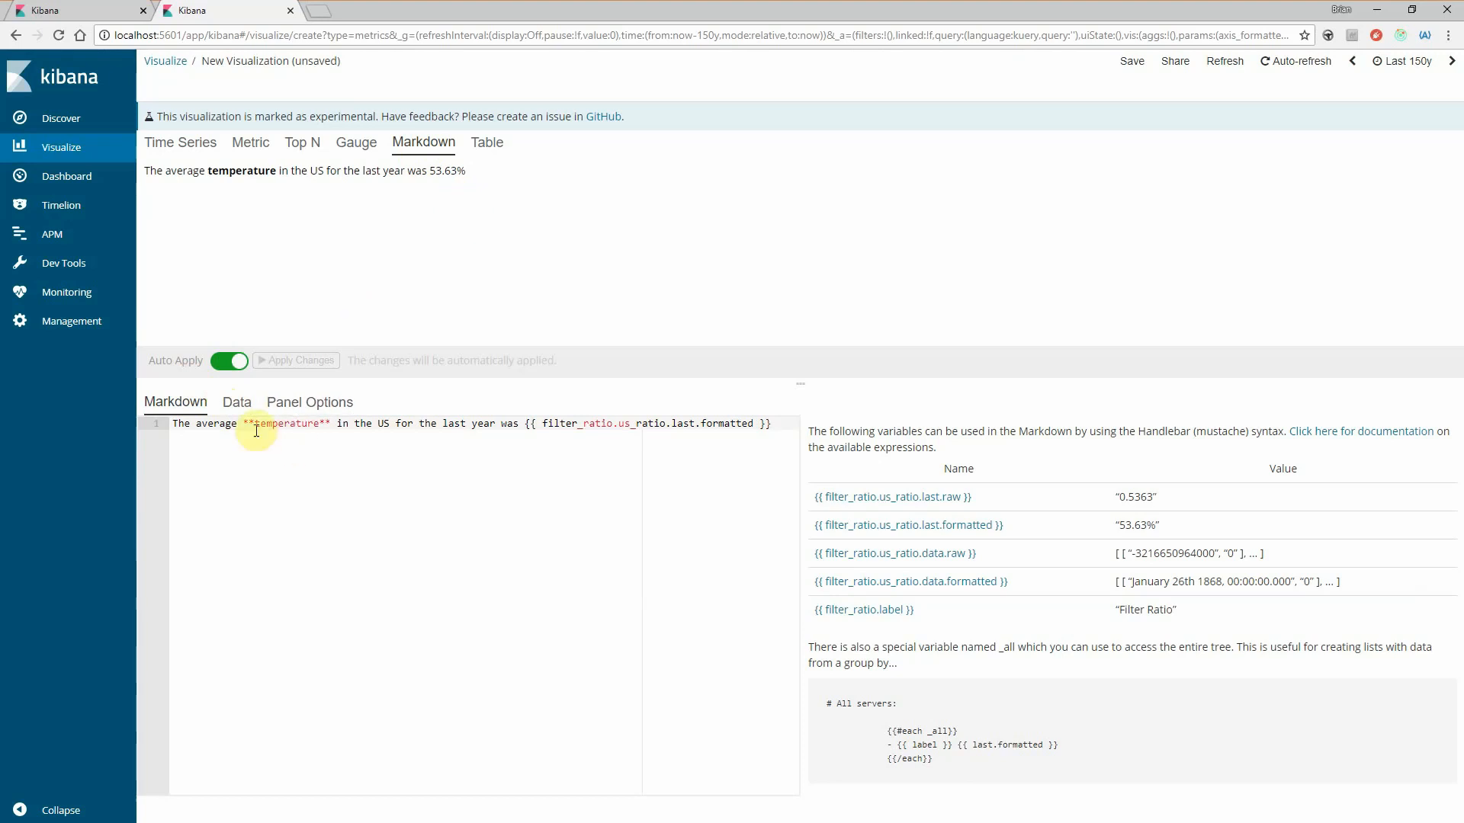
- Add a second series below us_ratio in the Markdown visualization's data settings
{"action": "left_click", "coordinate": [238, 412]}
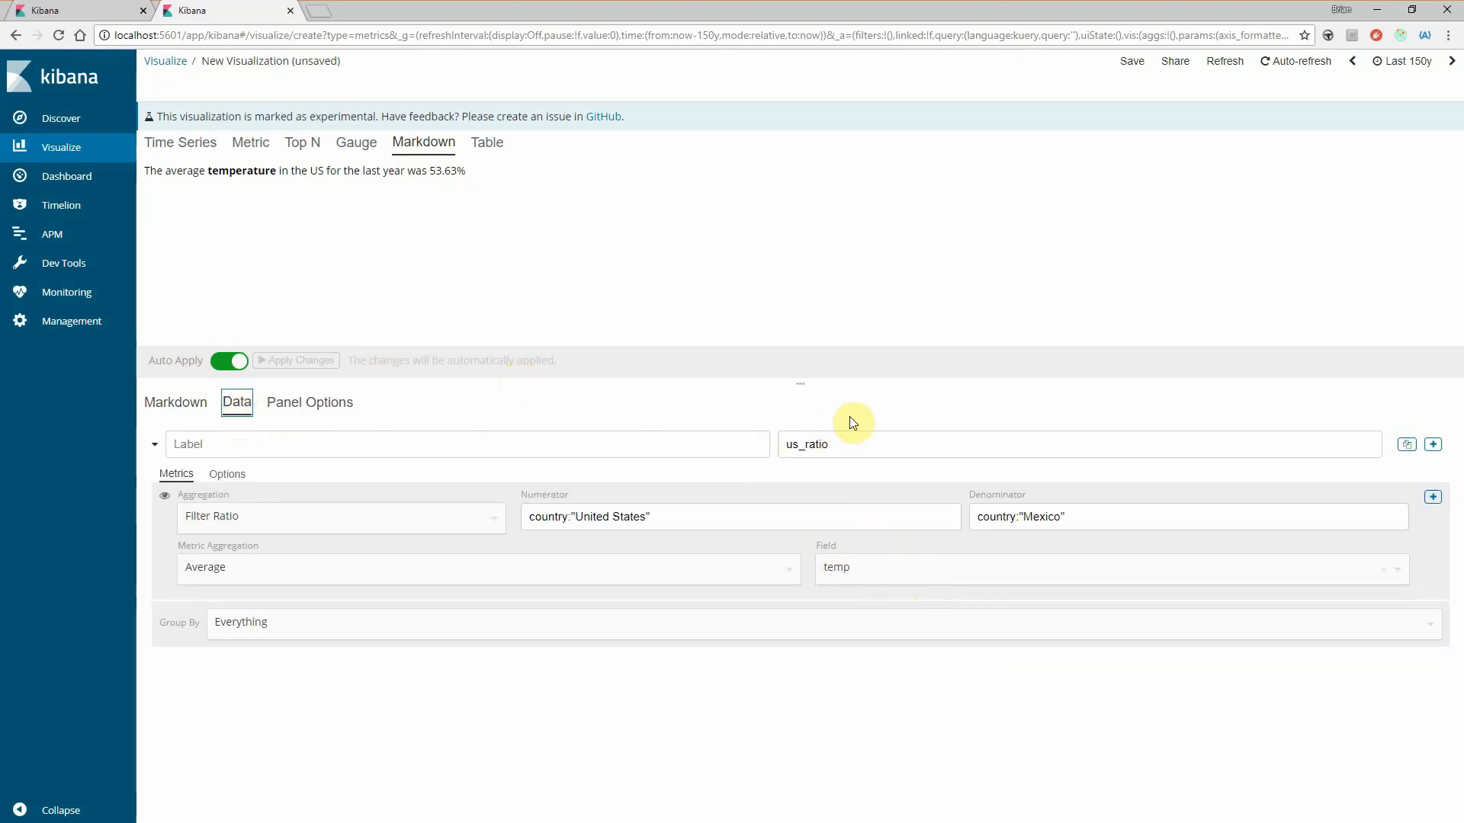
{"action": "left_click", "coordinate": [1433, 444]}
{"action": "scroll", "coordinate": [292, 696], "scroll_direction": "down", "scroll_amount": 1}
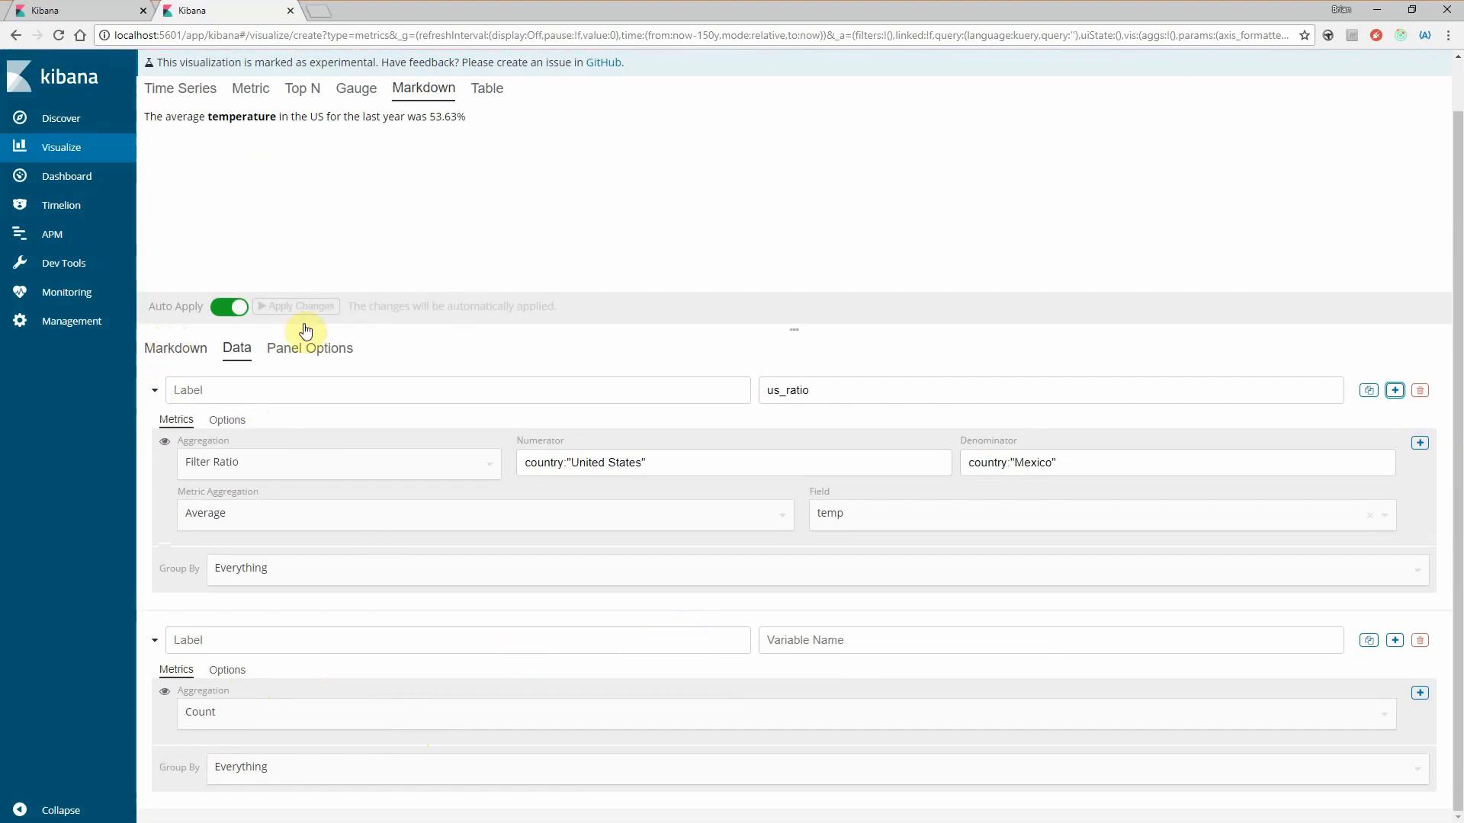
- Examine the list of variables available in the Markdown editor, including those from the second series and the _all example
{"action": "scroll", "coordinate": [381, 244], "scroll_direction": "up", "scroll_amount": 1}
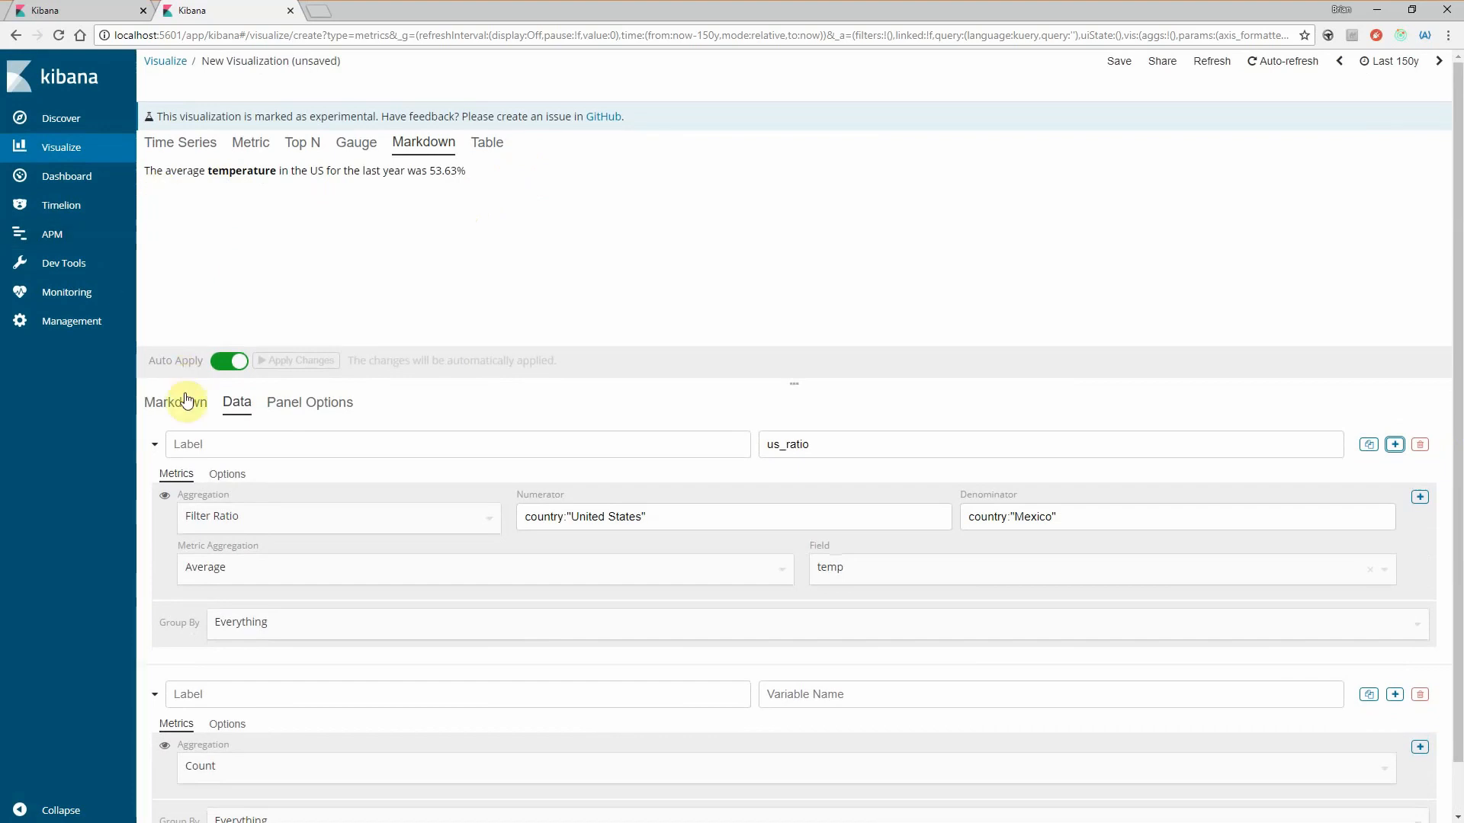
{"action": "left_click", "coordinate": [186, 400]}
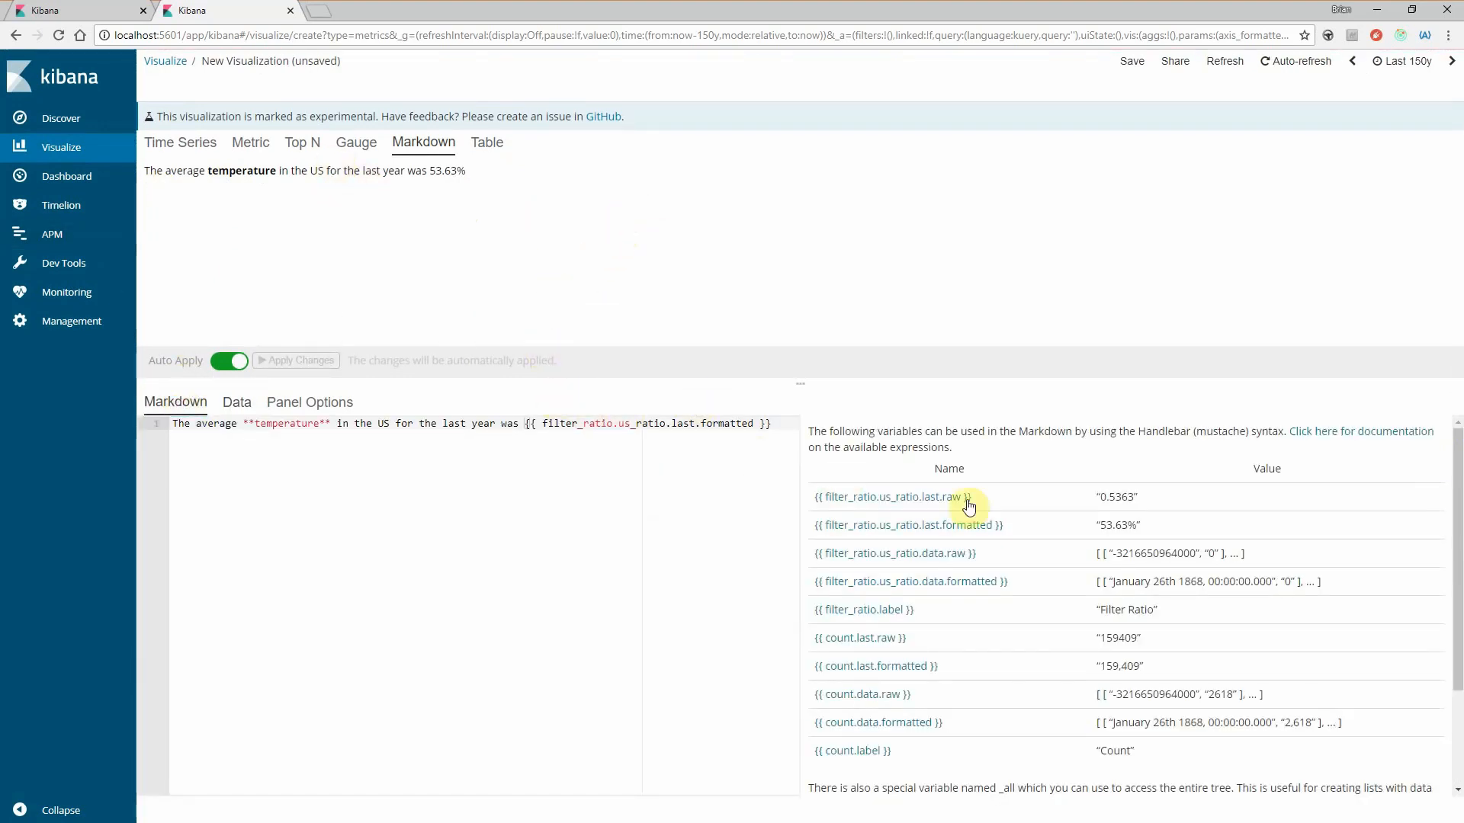
{"action": "scroll", "coordinate": [1126, 682], "scroll_direction": "down", "scroll_amount": 3}
{"action": "scroll", "coordinate": [1219, 771], "scroll_direction": "up", "scroll_amount": 3}
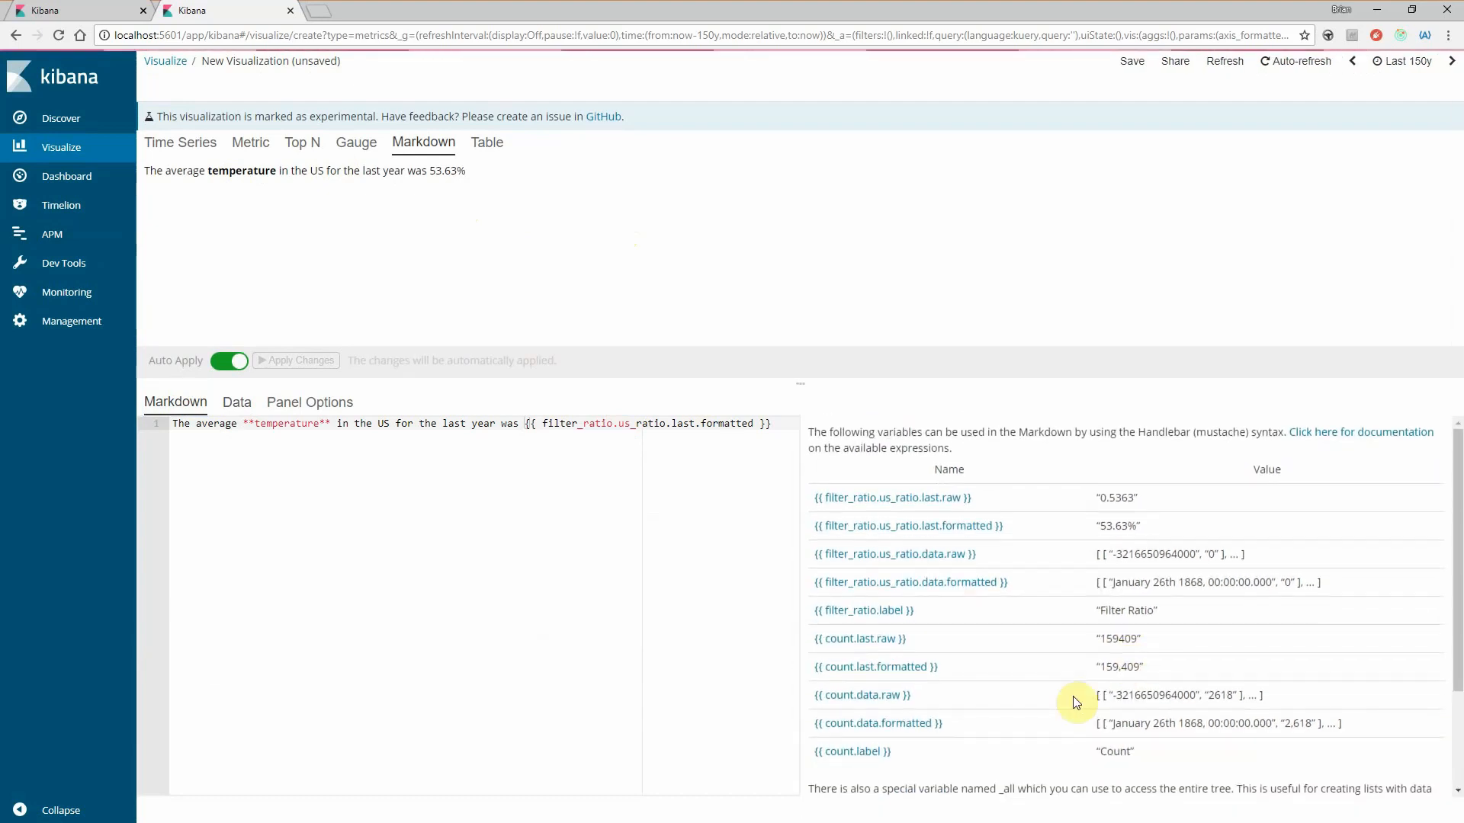
{"action": "double_click", "coordinate": [1109, 436]}
{"action": "double_click", "coordinate": [1155, 433]}
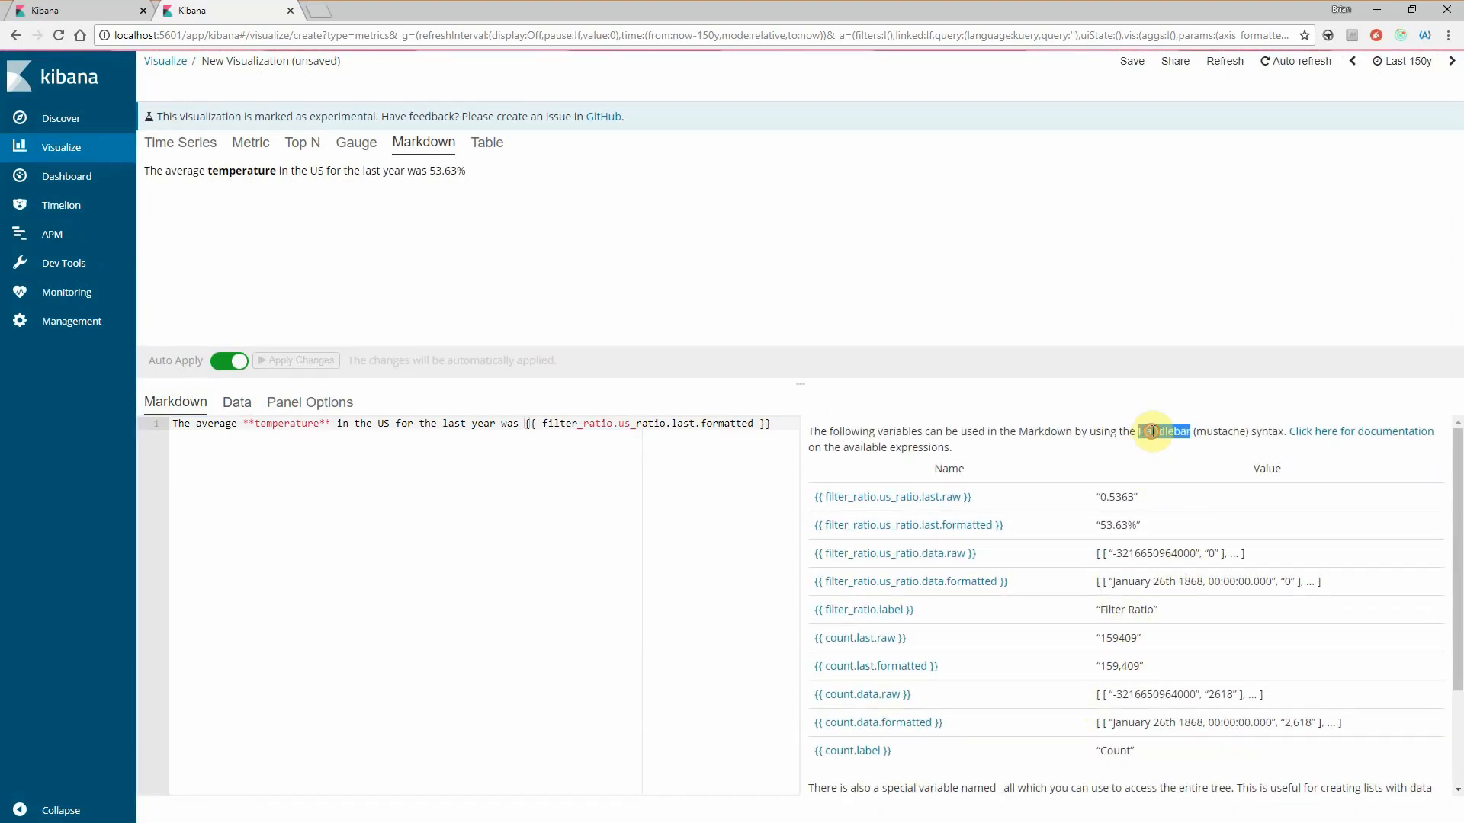
{"action": "left_click", "coordinate": [1118, 426]}
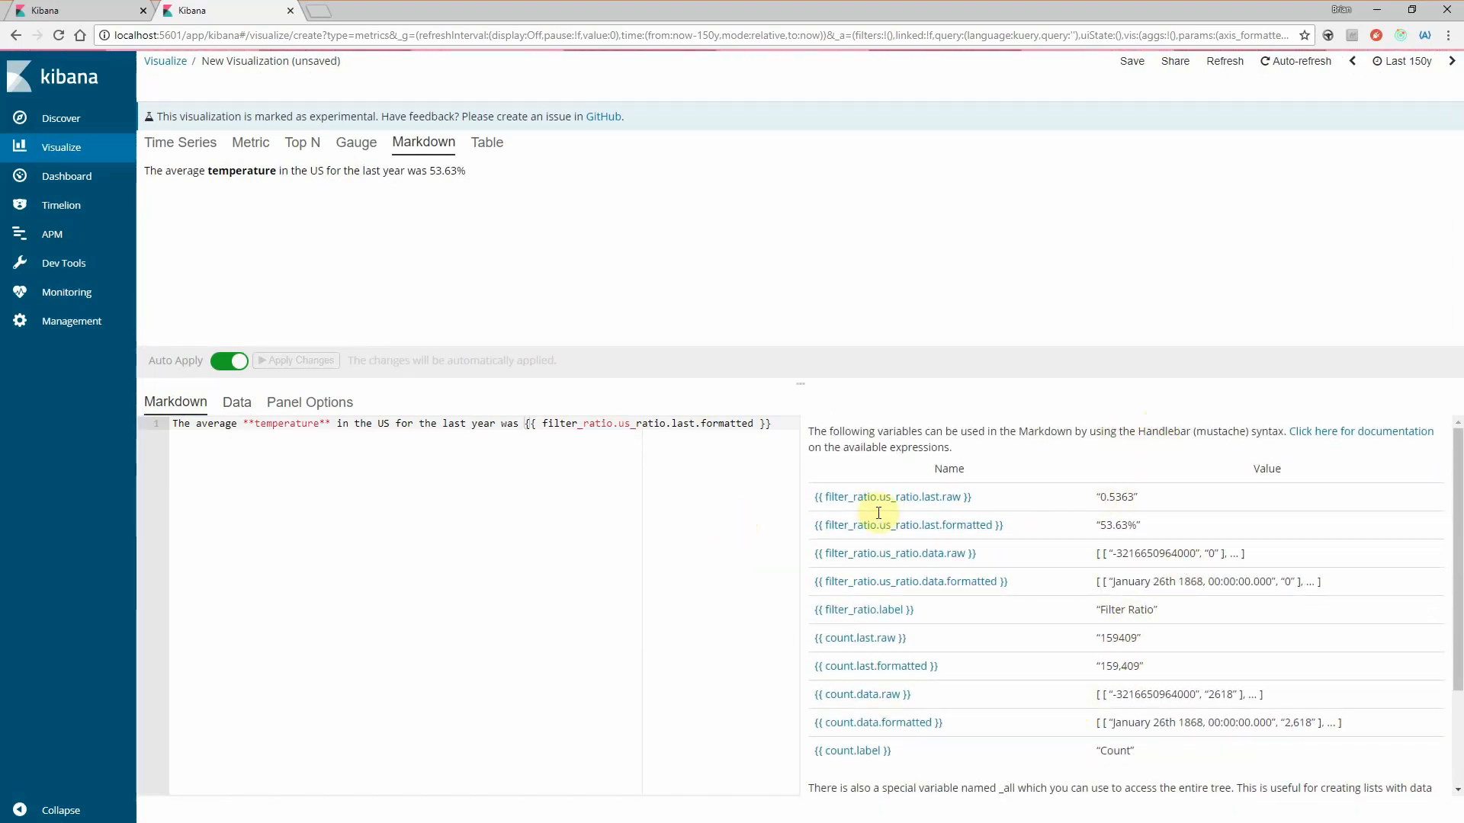
{"action": "scroll", "coordinate": [1078, 610], "scroll_direction": "down", "scroll_amount": 3}
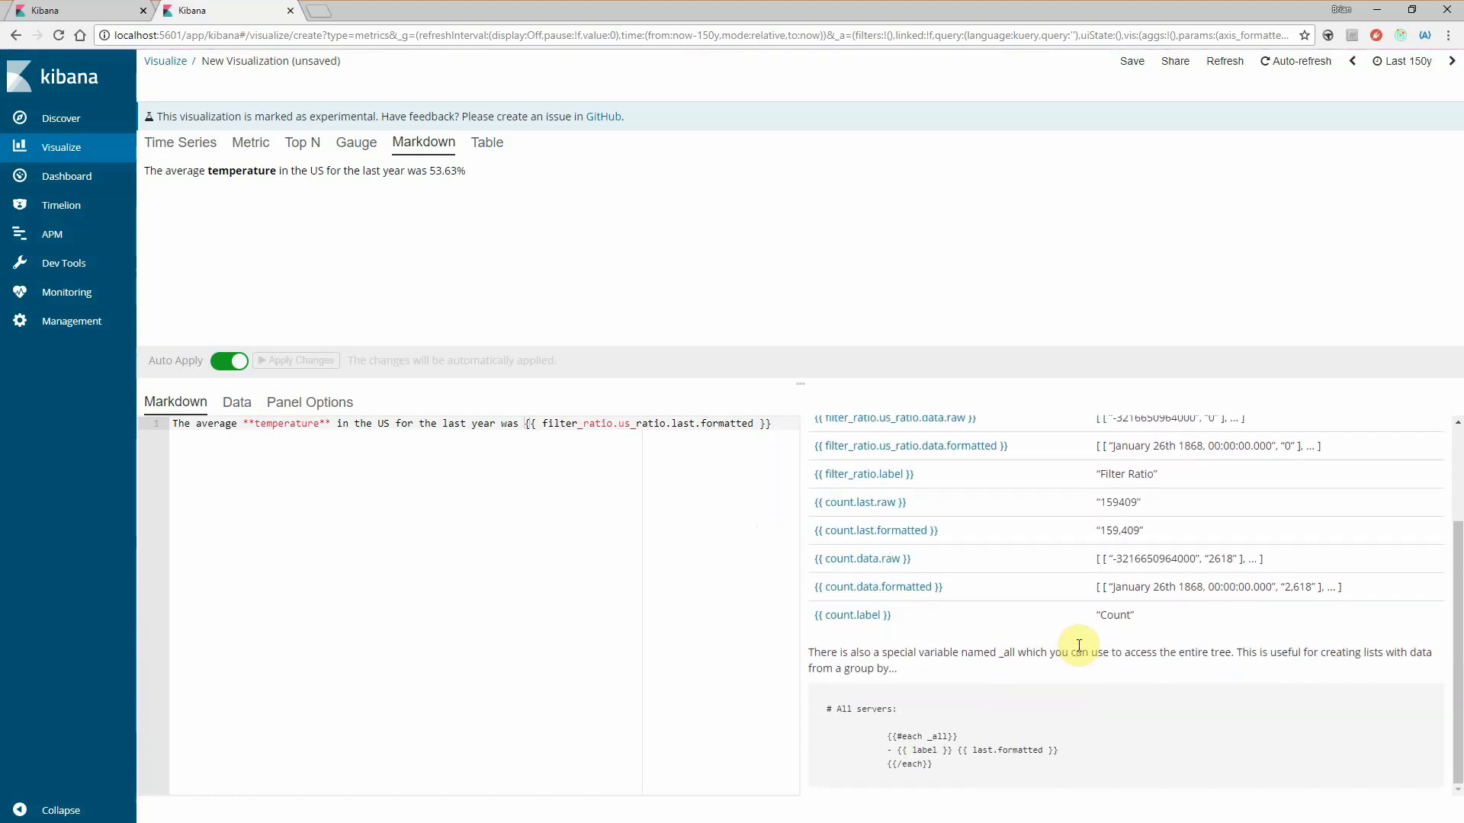
{"action": "scroll", "coordinate": [1091, 641], "scroll_direction": "up", "scroll_amount": 3}
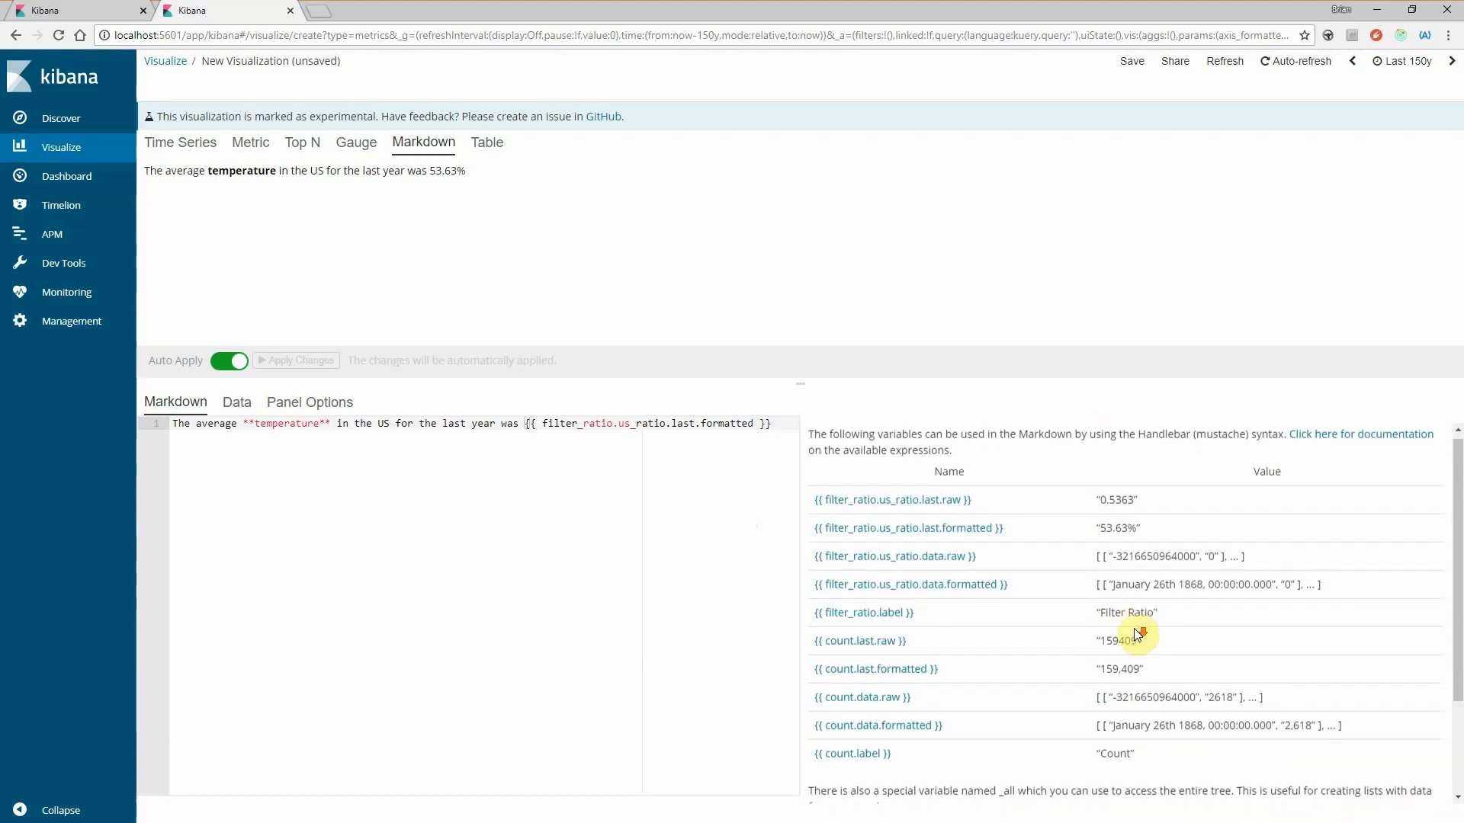
{"action": "scroll", "coordinate": [1136, 633], "scroll_direction": "down", "scroll_amount": 1}
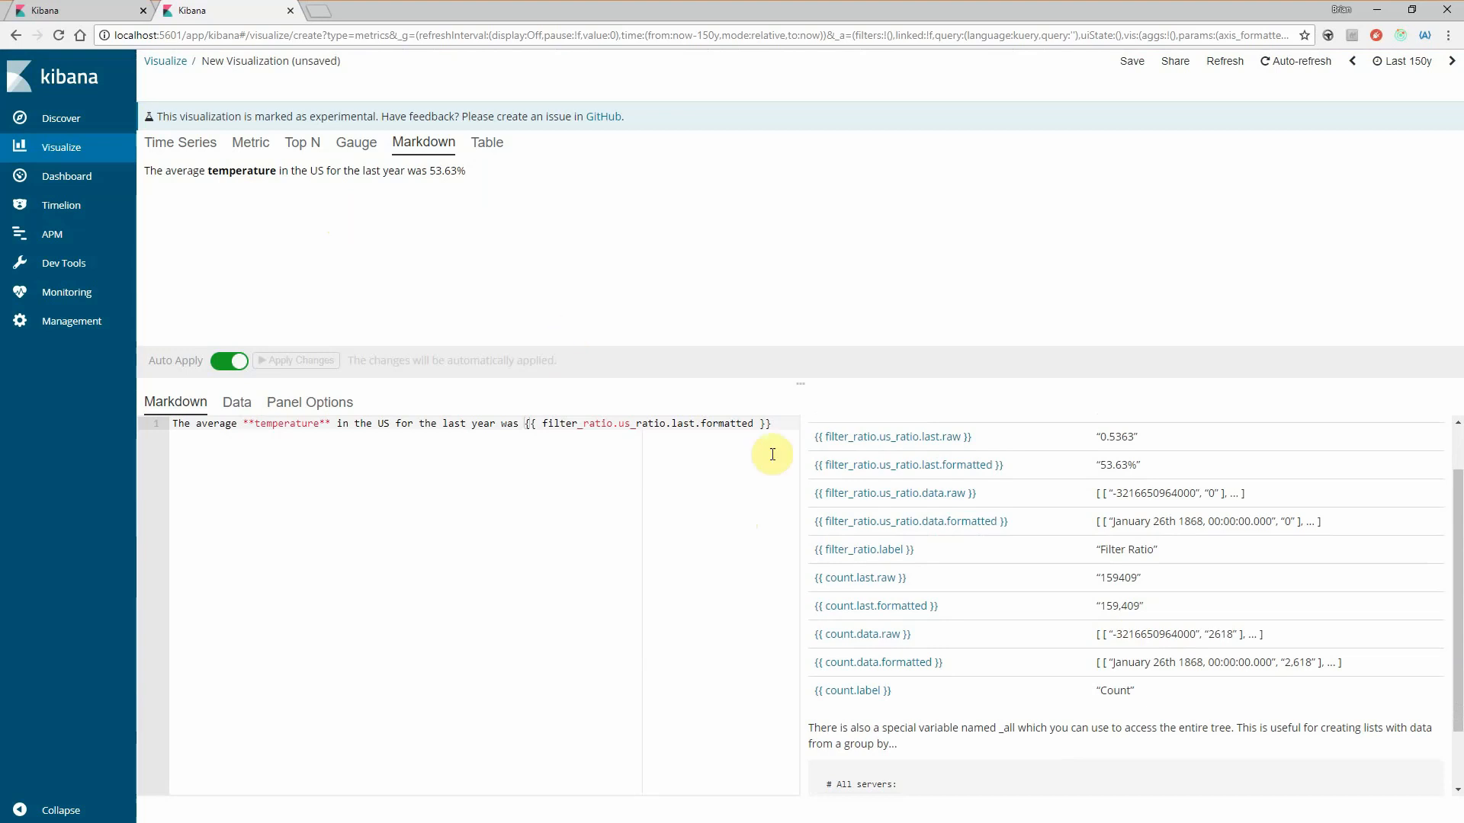
- Compare the two series in the Markdown visualization's data settings with the Markdown sentence and its rendered text
{"action": "left_click", "coordinate": [237, 402]}
{"action": "scroll", "coordinate": [599, 610], "scroll_direction": "down", "scroll_amount": 1}
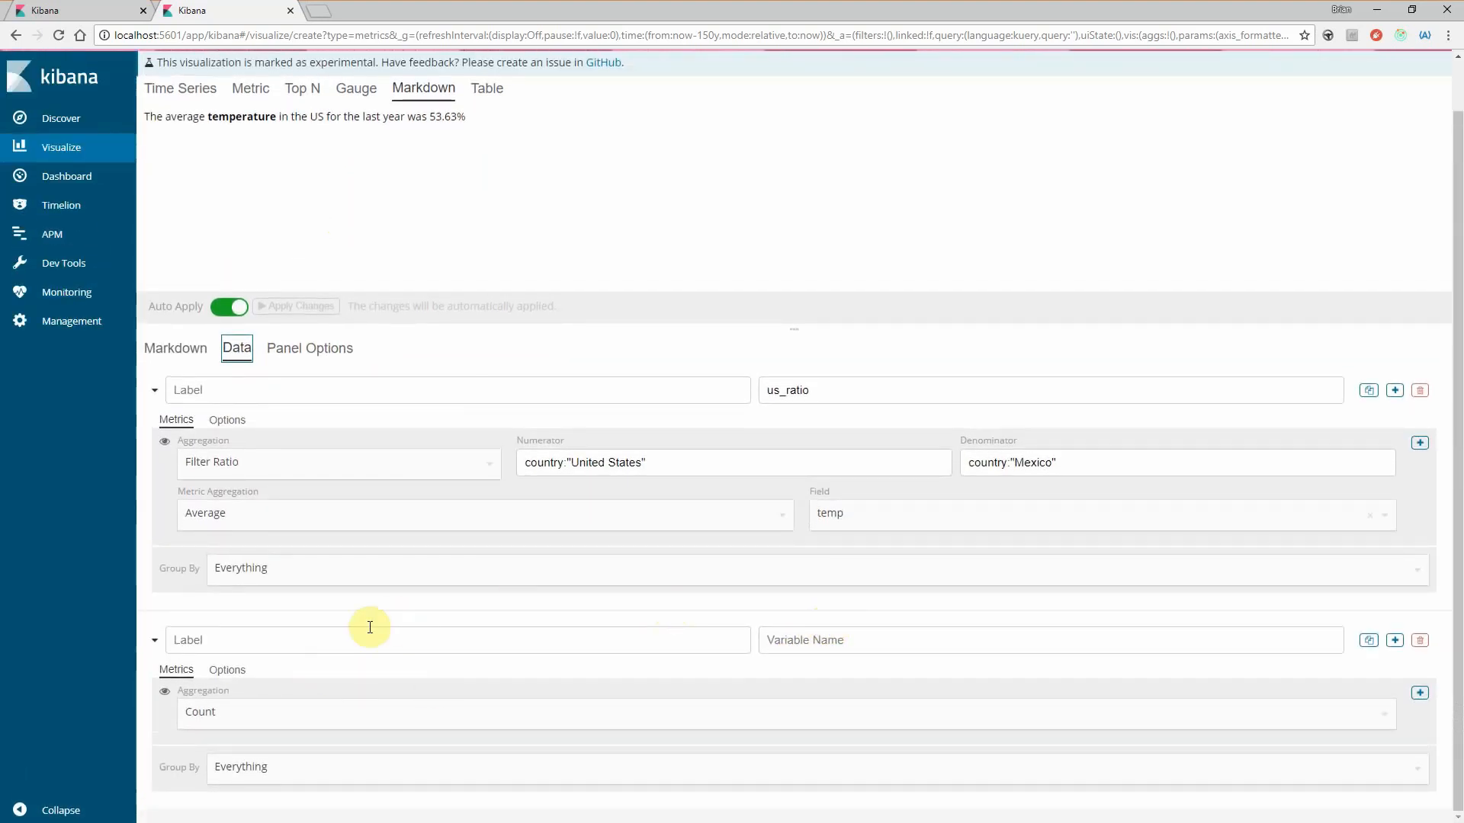
{"action": "scroll", "coordinate": [369, 627], "scroll_direction": "up", "scroll_amount": 1}
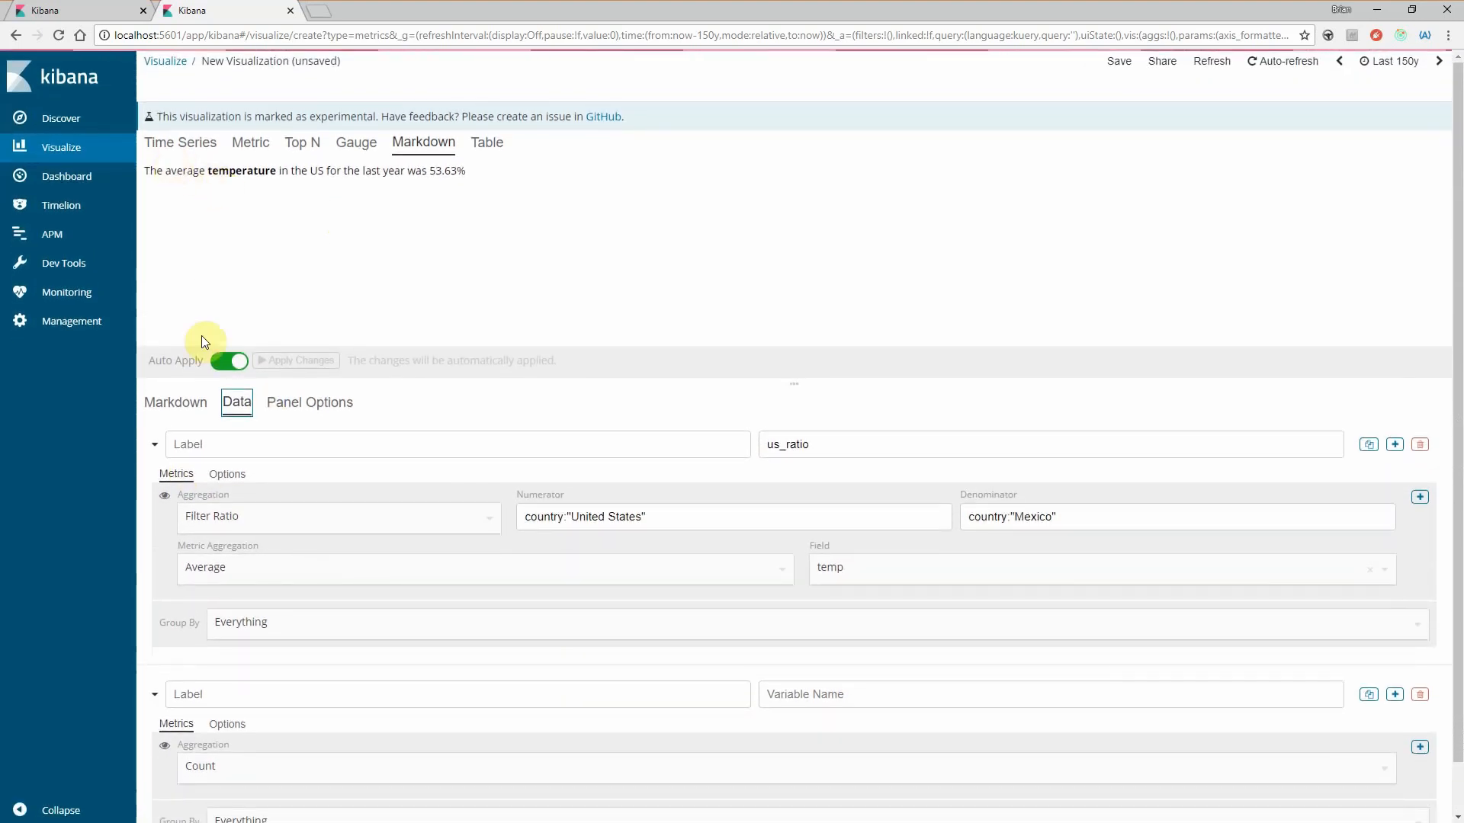
{"action": "left_click", "coordinate": [181, 402]}
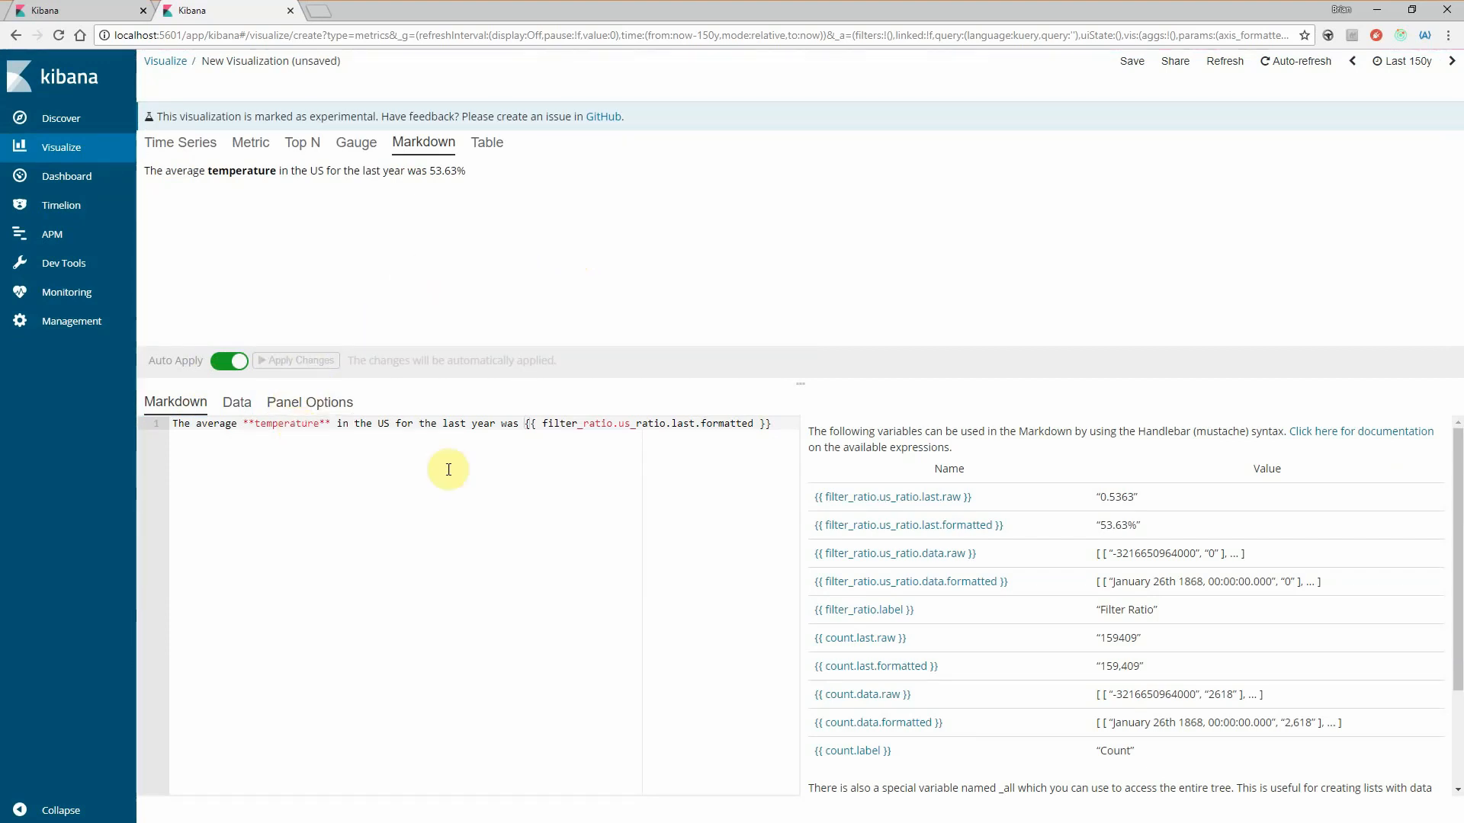
{"action": "left_click", "coordinate": [237, 402]}
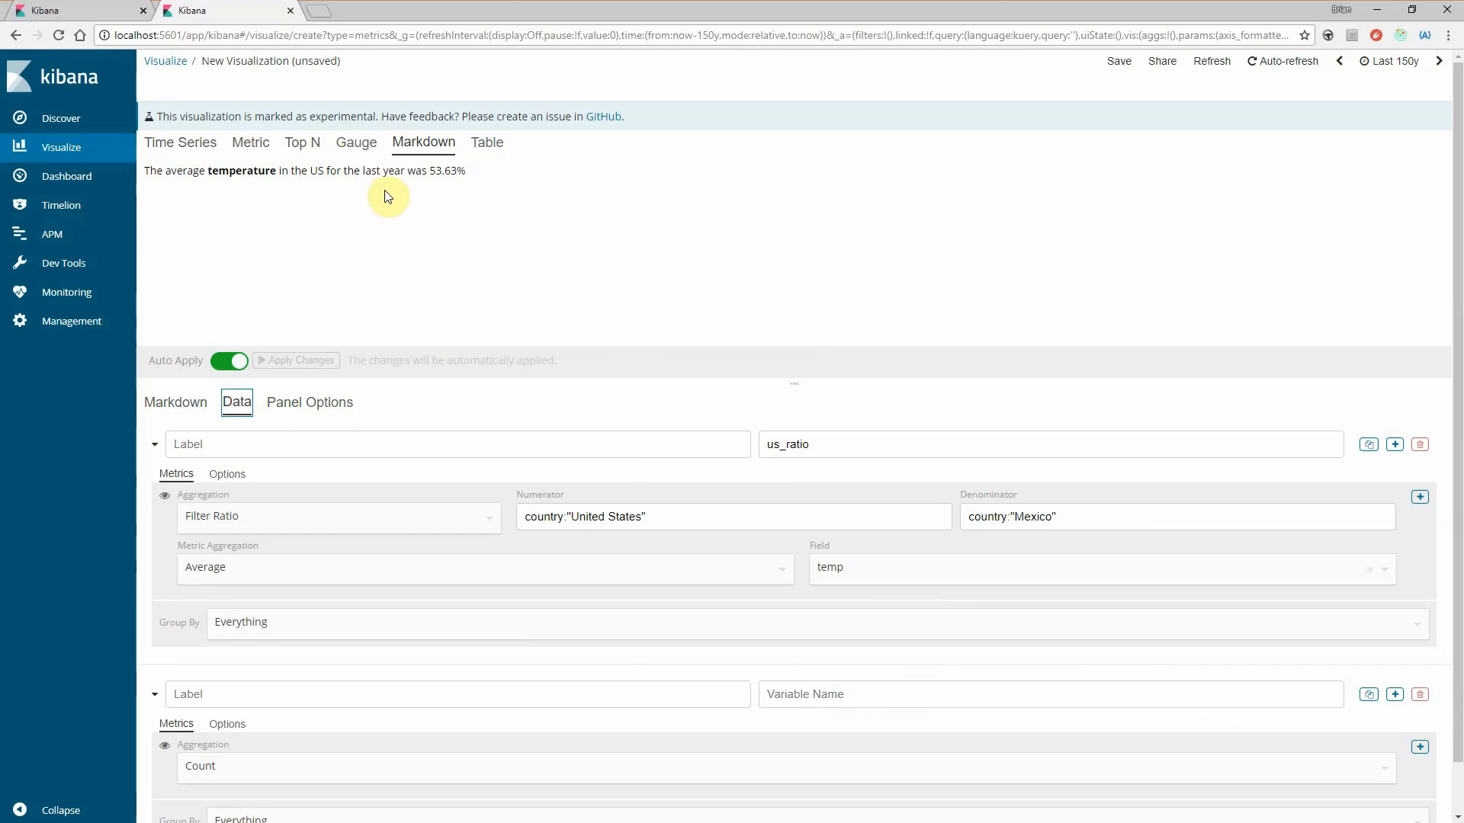
{"action": "left_click_drag", "start_coordinate": [356, 174], "coordinate": [389, 175]}
{"action": "left_click", "coordinate": [394, 172]}
{"action": "left_click", "coordinate": [1372, 67]}
{"action": "left_click", "coordinate": [200, 396]}
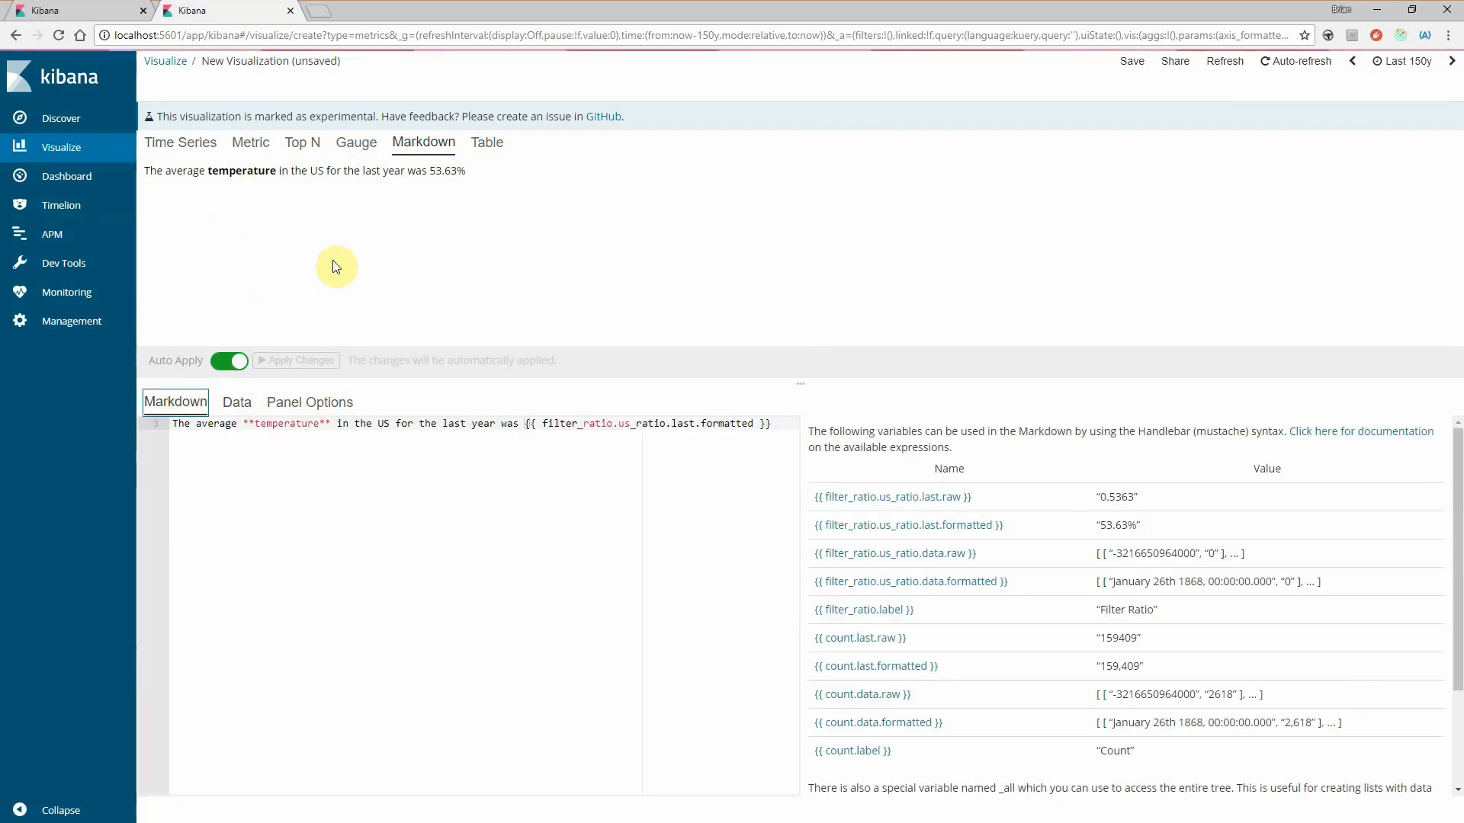
- Start a new standalone Markdown visualization and inspect its text editor
{"action": "left_click", "coordinate": [80, 153]}
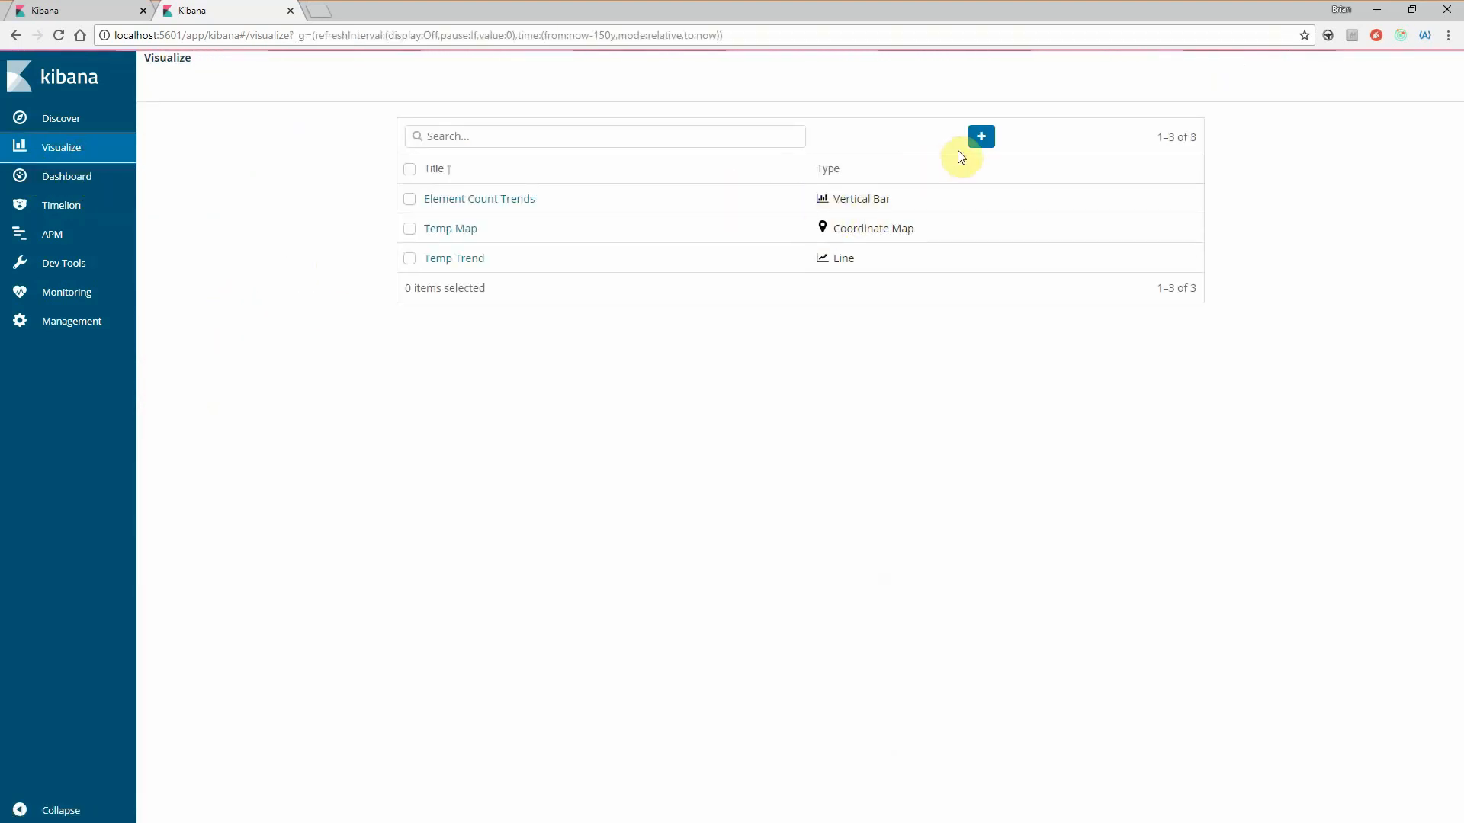
{"action": "left_click", "coordinate": [979, 137]}
{"action": "scroll", "coordinate": [755, 610], "scroll_direction": "down", "scroll_amount": 3}
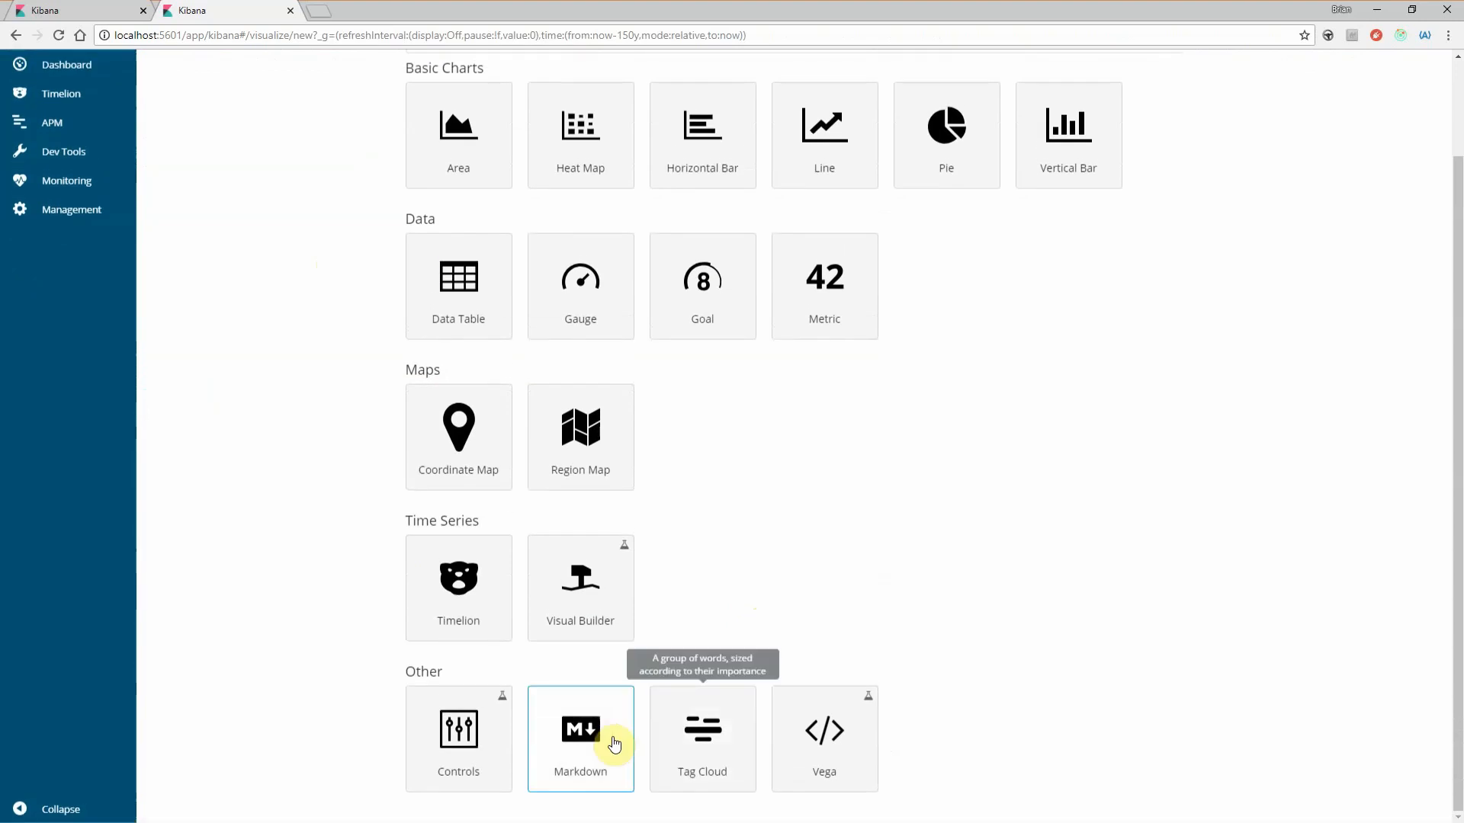
{"action": "left_click", "coordinate": [610, 649]}
{"action": "left_click", "coordinate": [291, 294]}
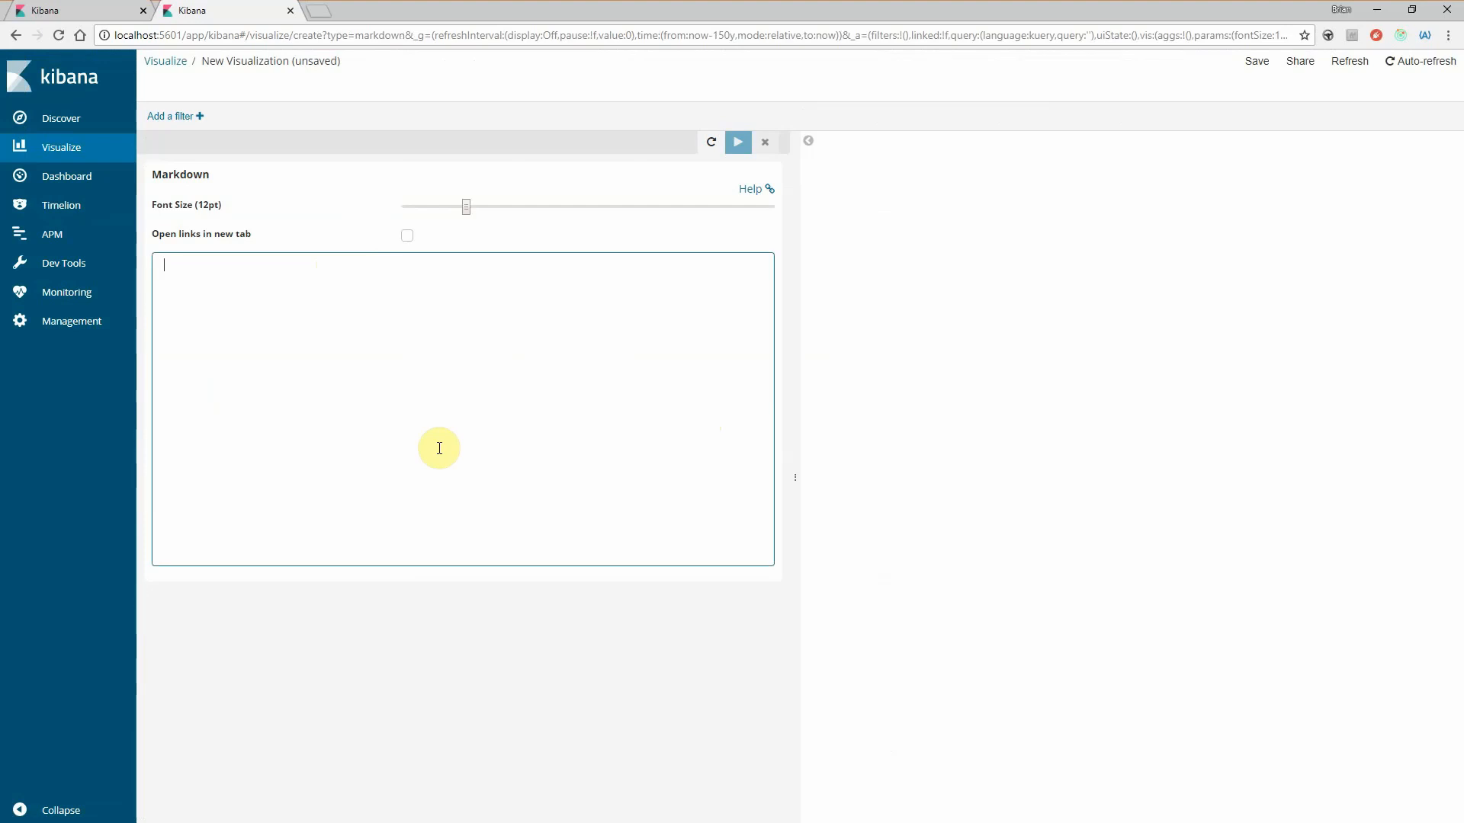
- Create a new Vega visualization and look through its default specification
{"action": "left_click", "coordinate": [51, 149]}
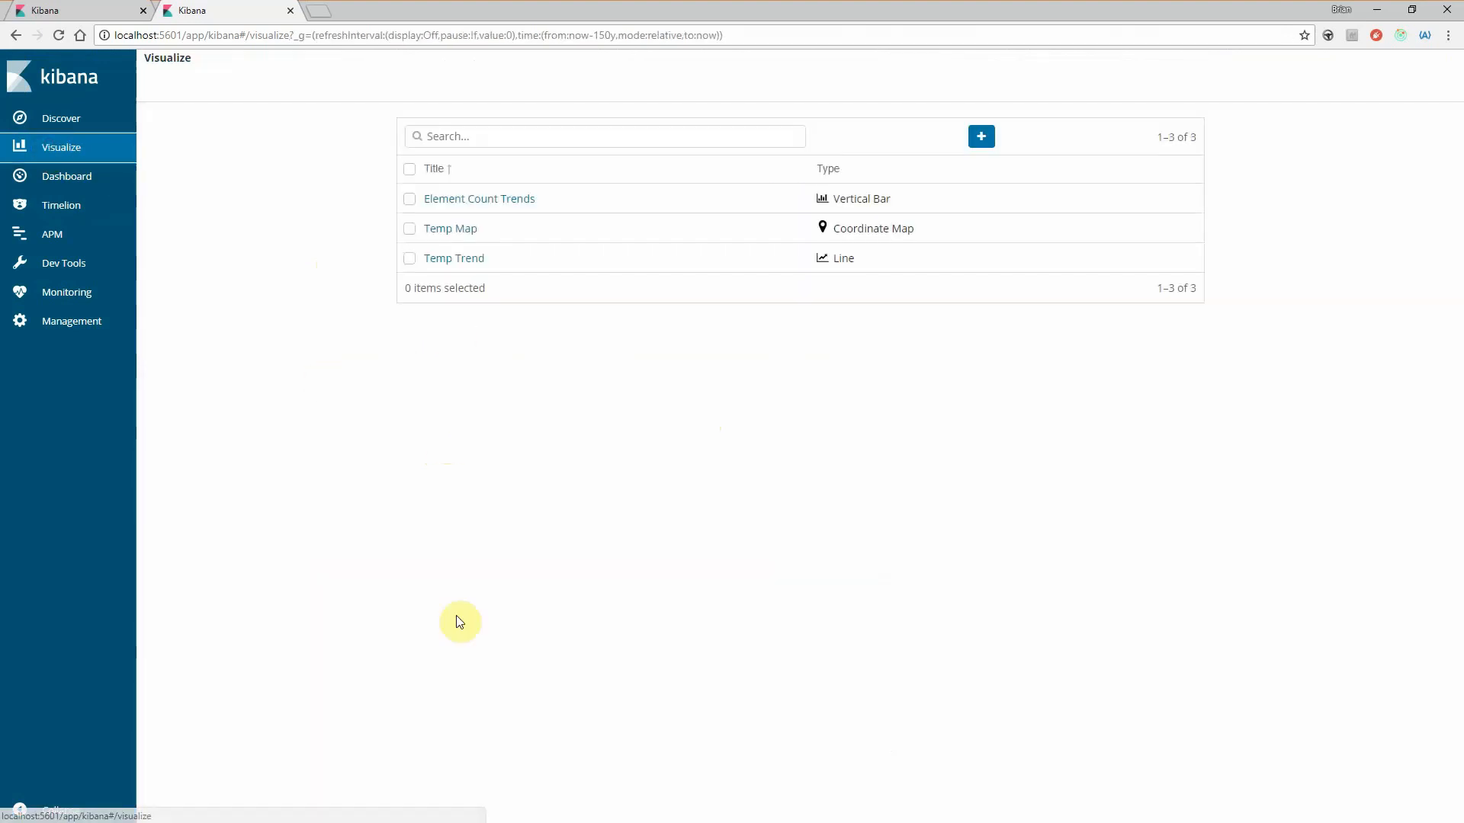
{"action": "left_click", "coordinate": [980, 138]}
{"action": "scroll", "coordinate": [755, 619], "scroll_direction": "down", "scroll_amount": 1}
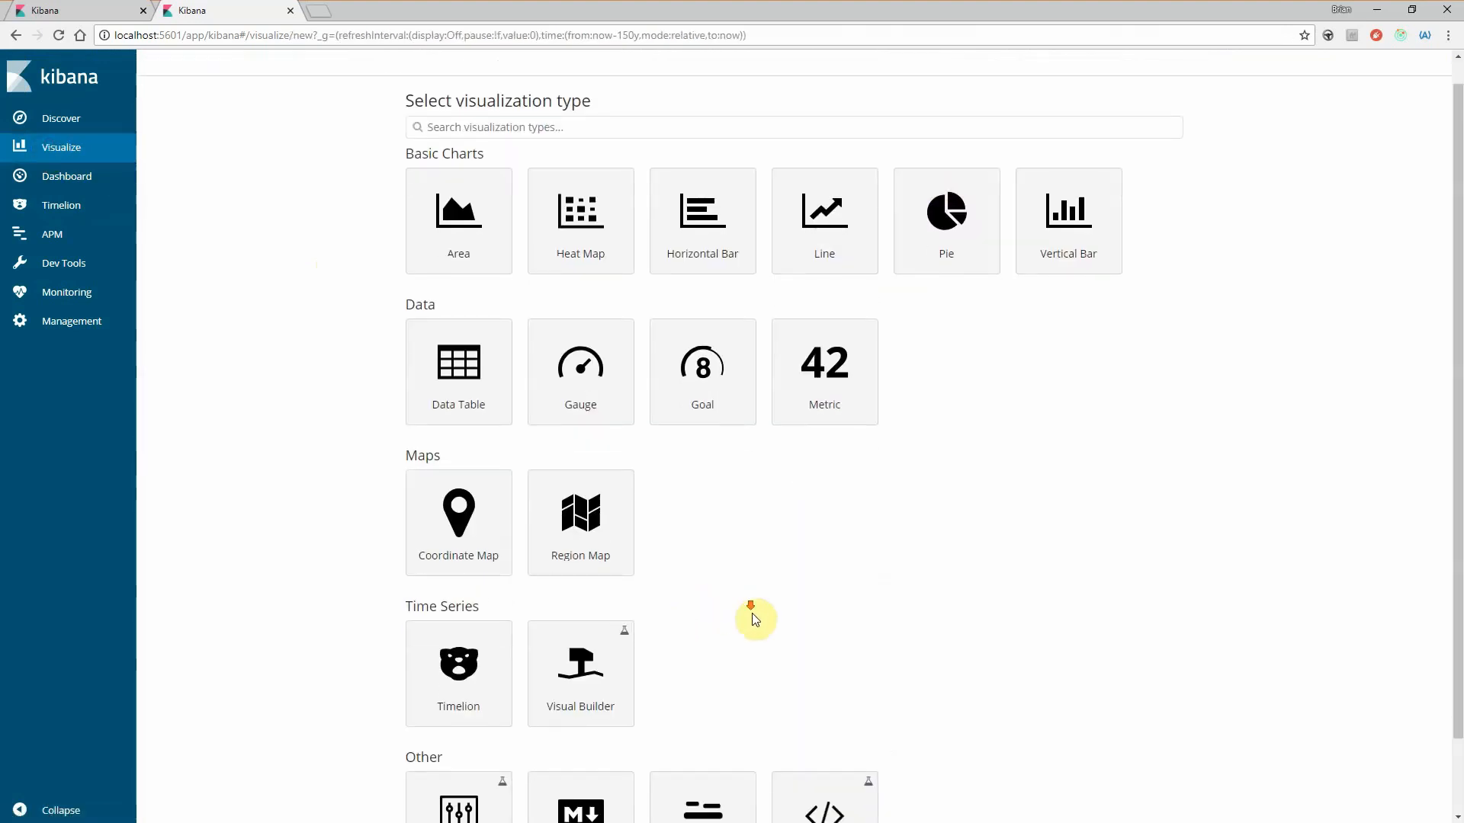
{"action": "scroll", "coordinate": [755, 619], "scroll_direction": "down", "scroll_amount": 1}
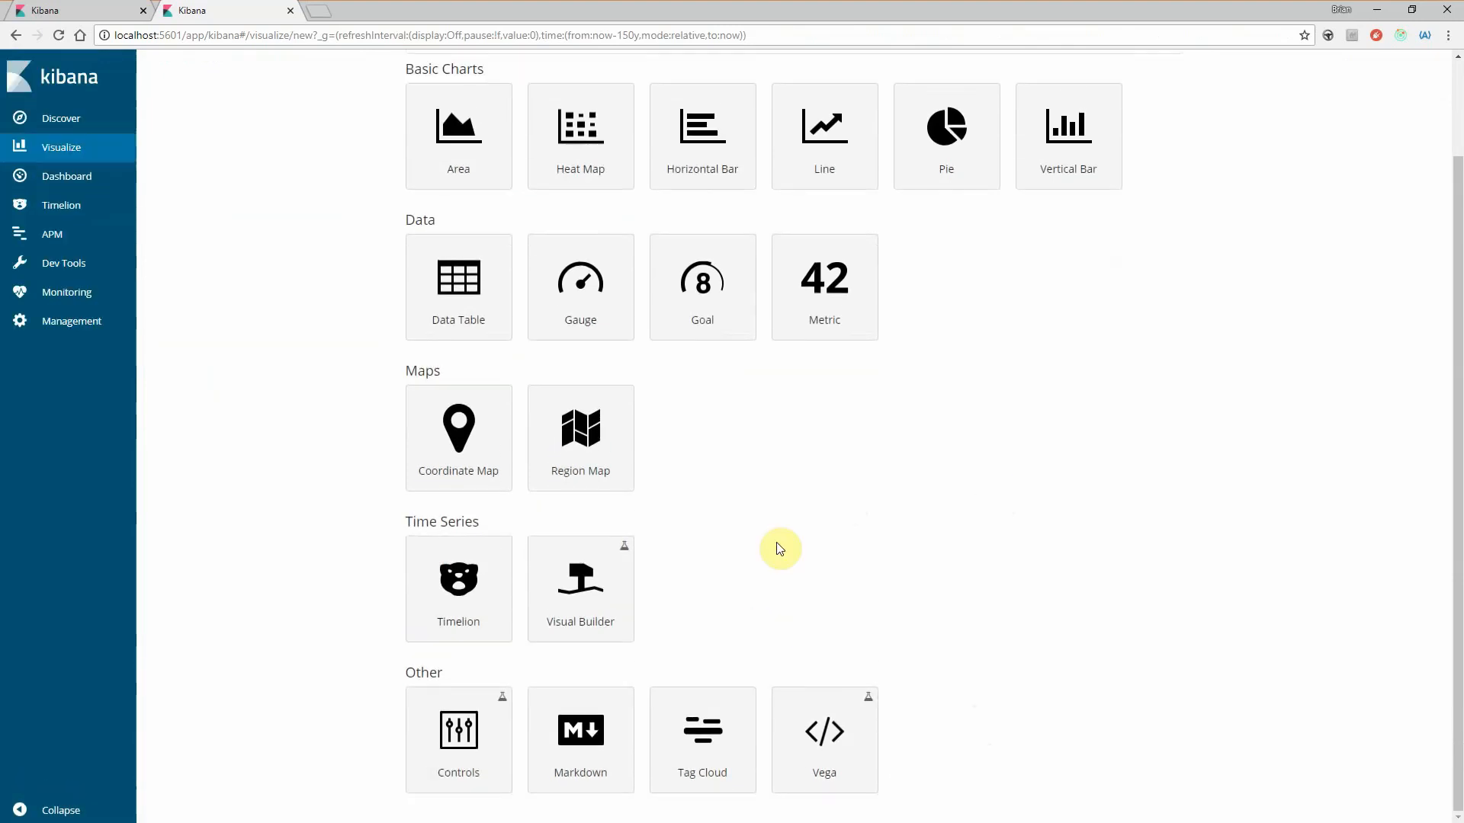
{"action": "left_click", "coordinate": [823, 753]}
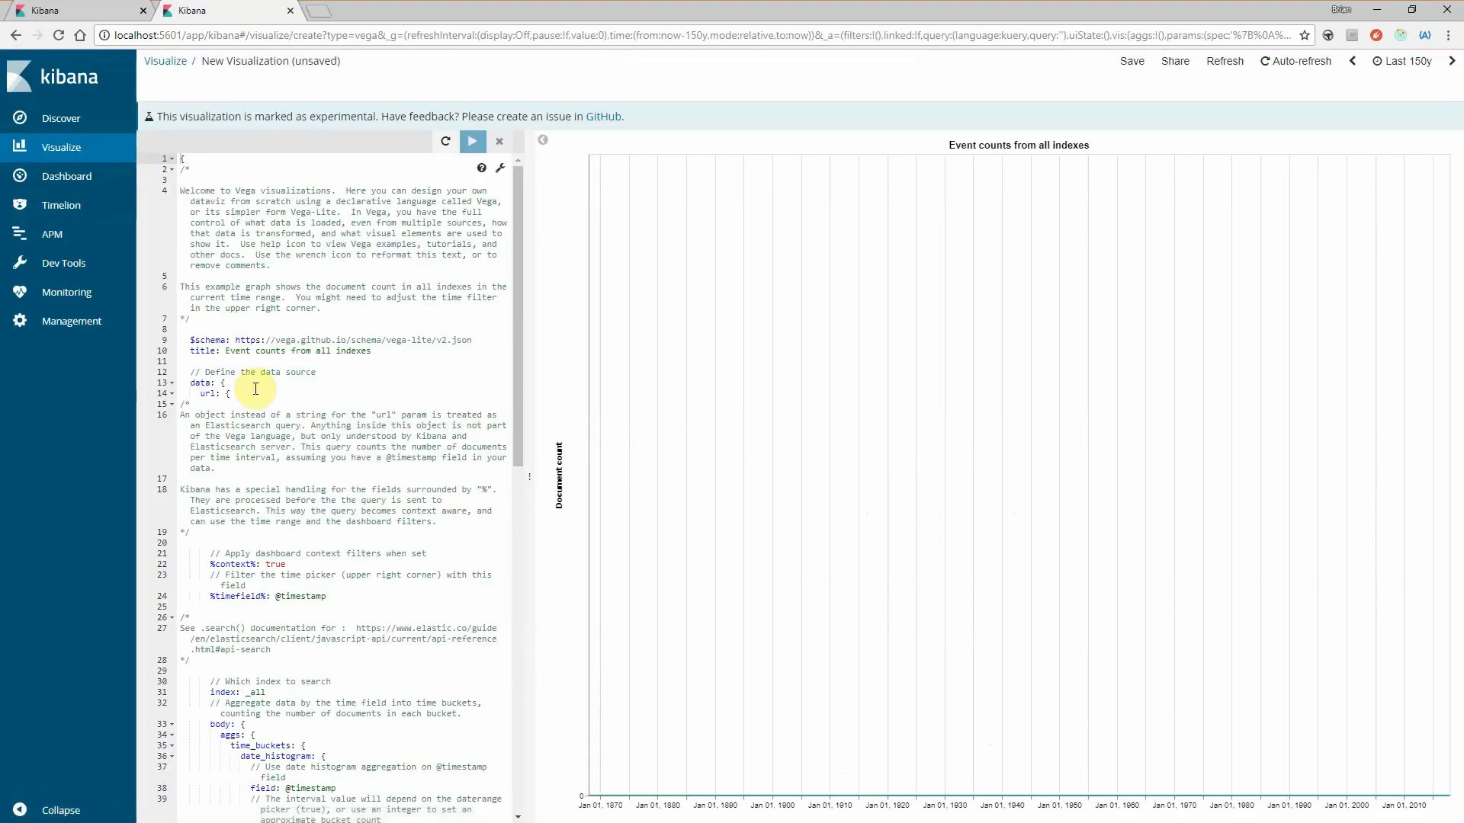
{"action": "scroll", "coordinate": [320, 417], "scroll_direction": "down", "scroll_amount": 5}
{"action": "scroll", "coordinate": [320, 422], "scroll_direction": "down", "scroll_amount": 5}
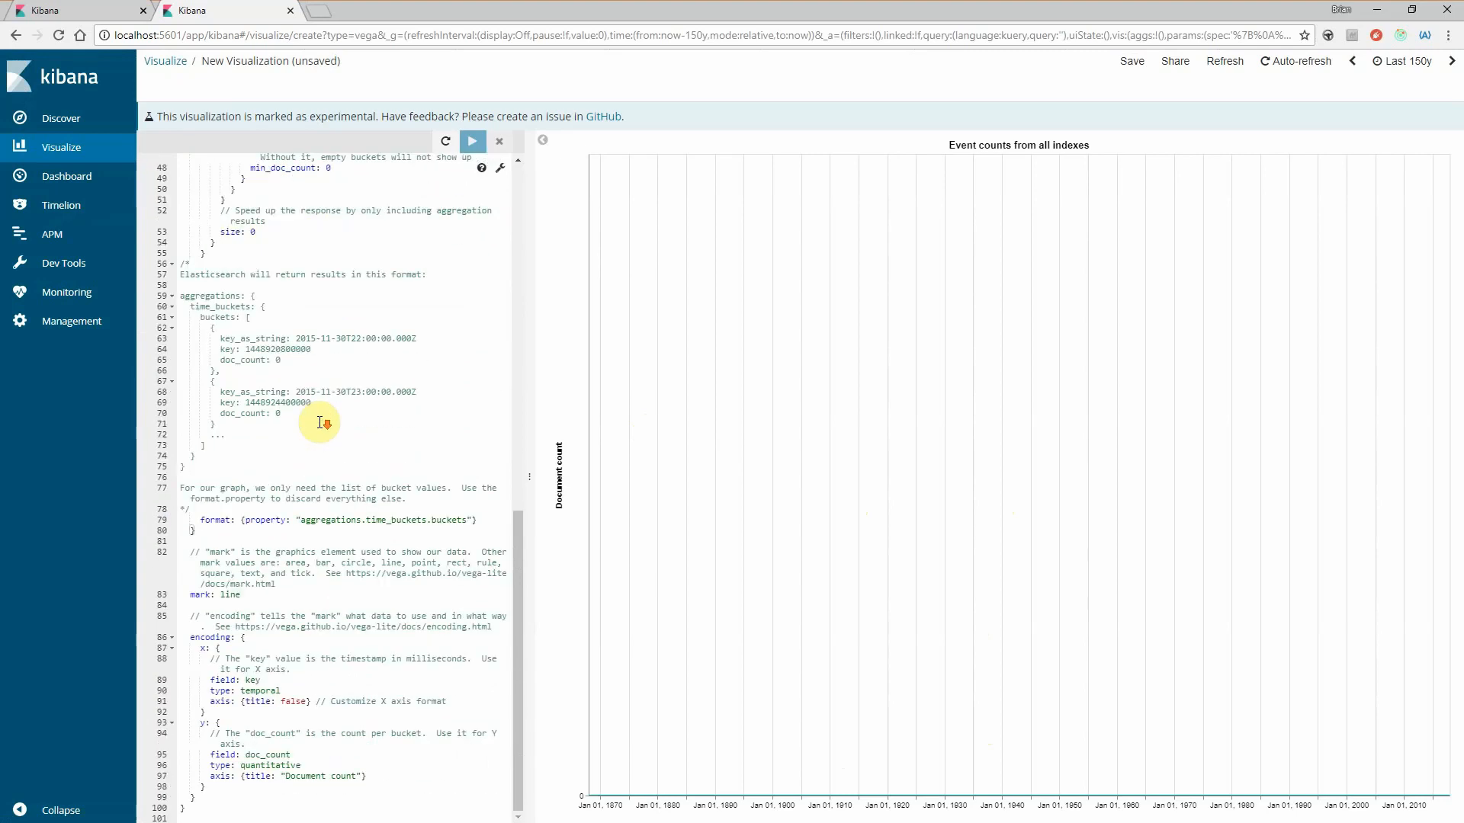
{"action": "scroll", "coordinate": [320, 421], "scroll_direction": "up", "scroll_amount": 10}
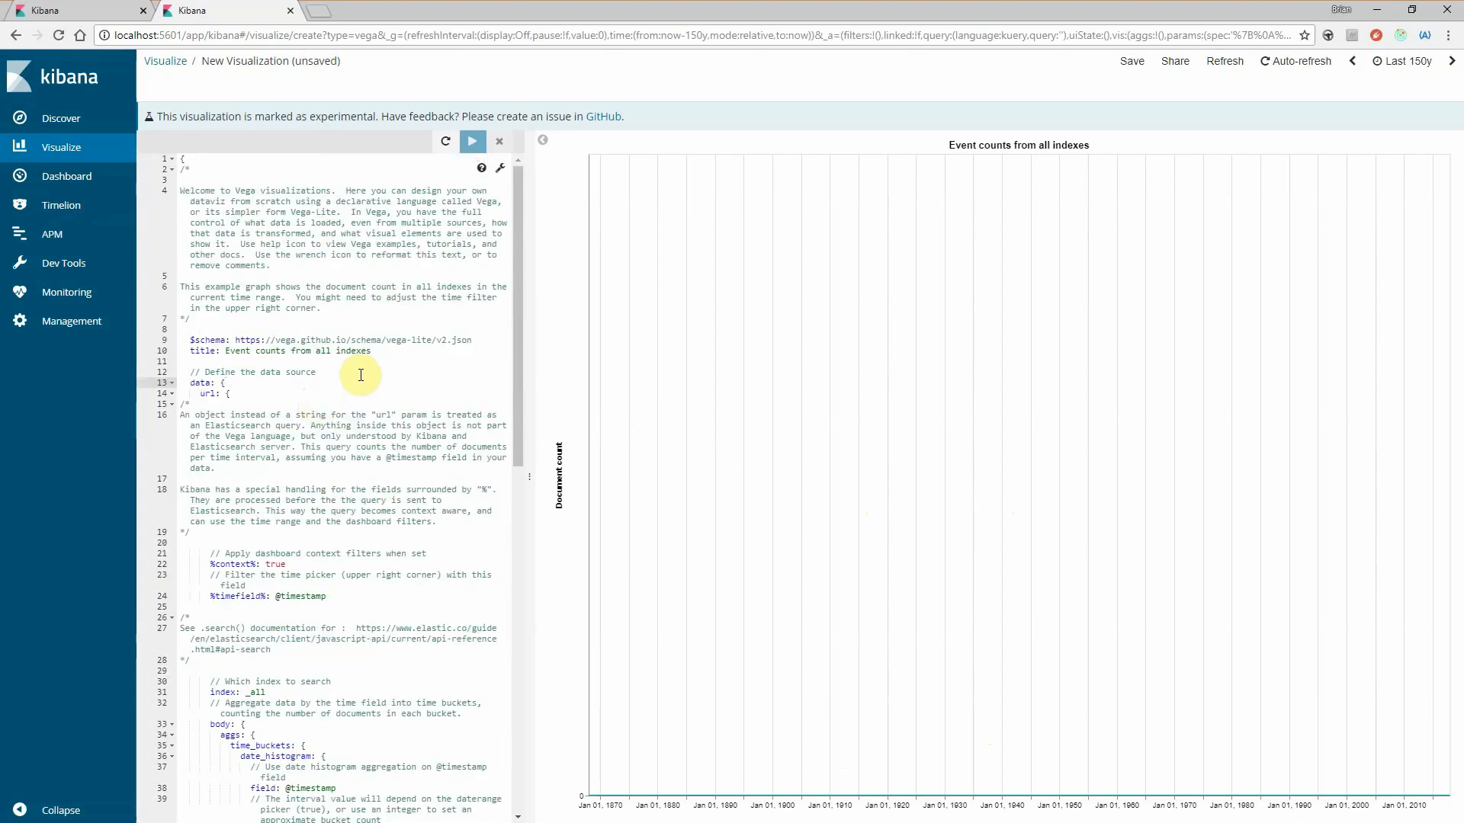
- Search the web for "vega visualization" in a new browser tab and view the Vega project's home page at vega.github.io/vega
{"action": "left_click", "coordinate": [316, 11]}
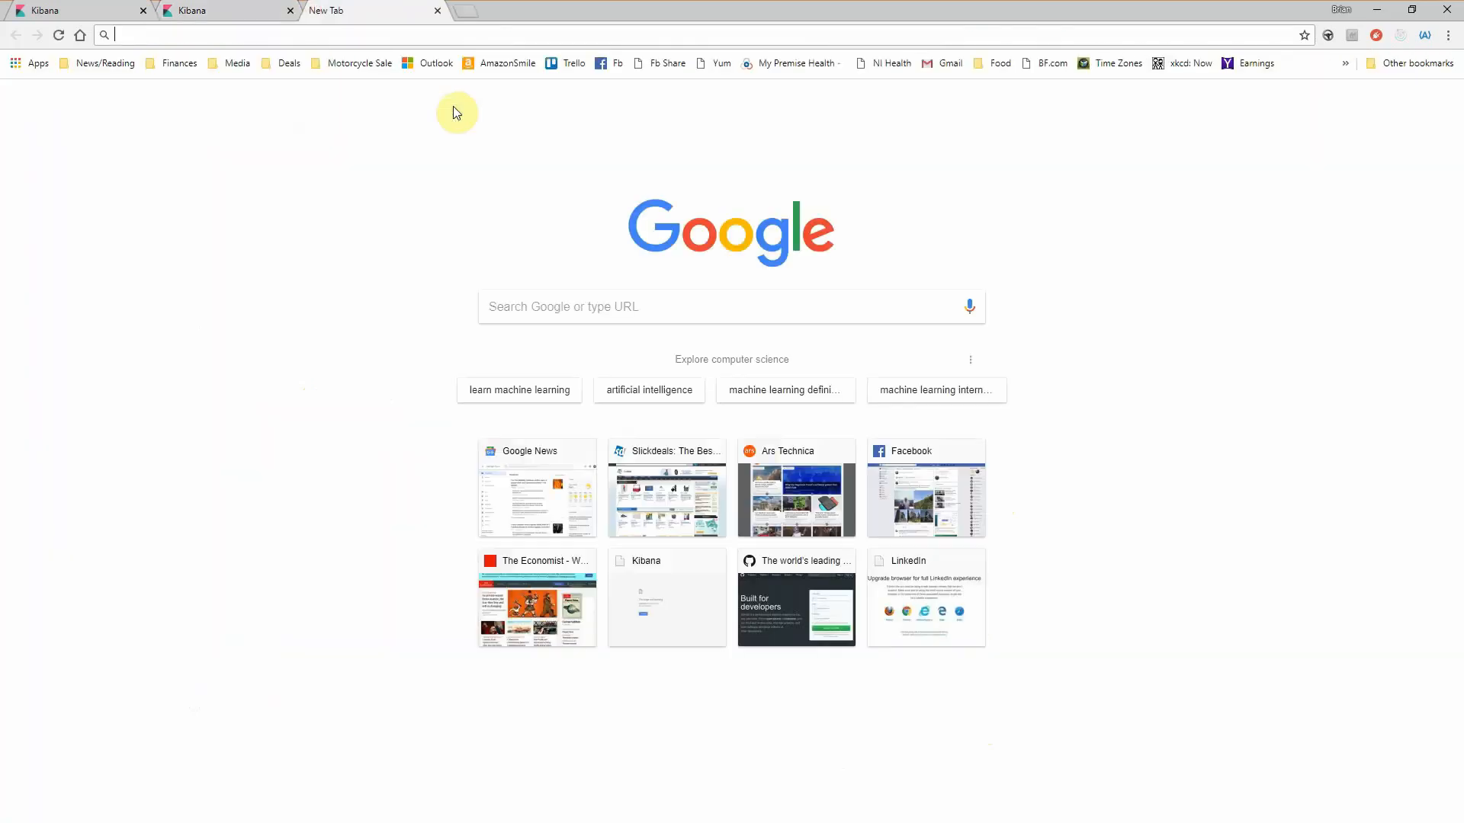
{"action": "type", "text": "vega vu"}
{"action": "key", "text": "BackSpace"}
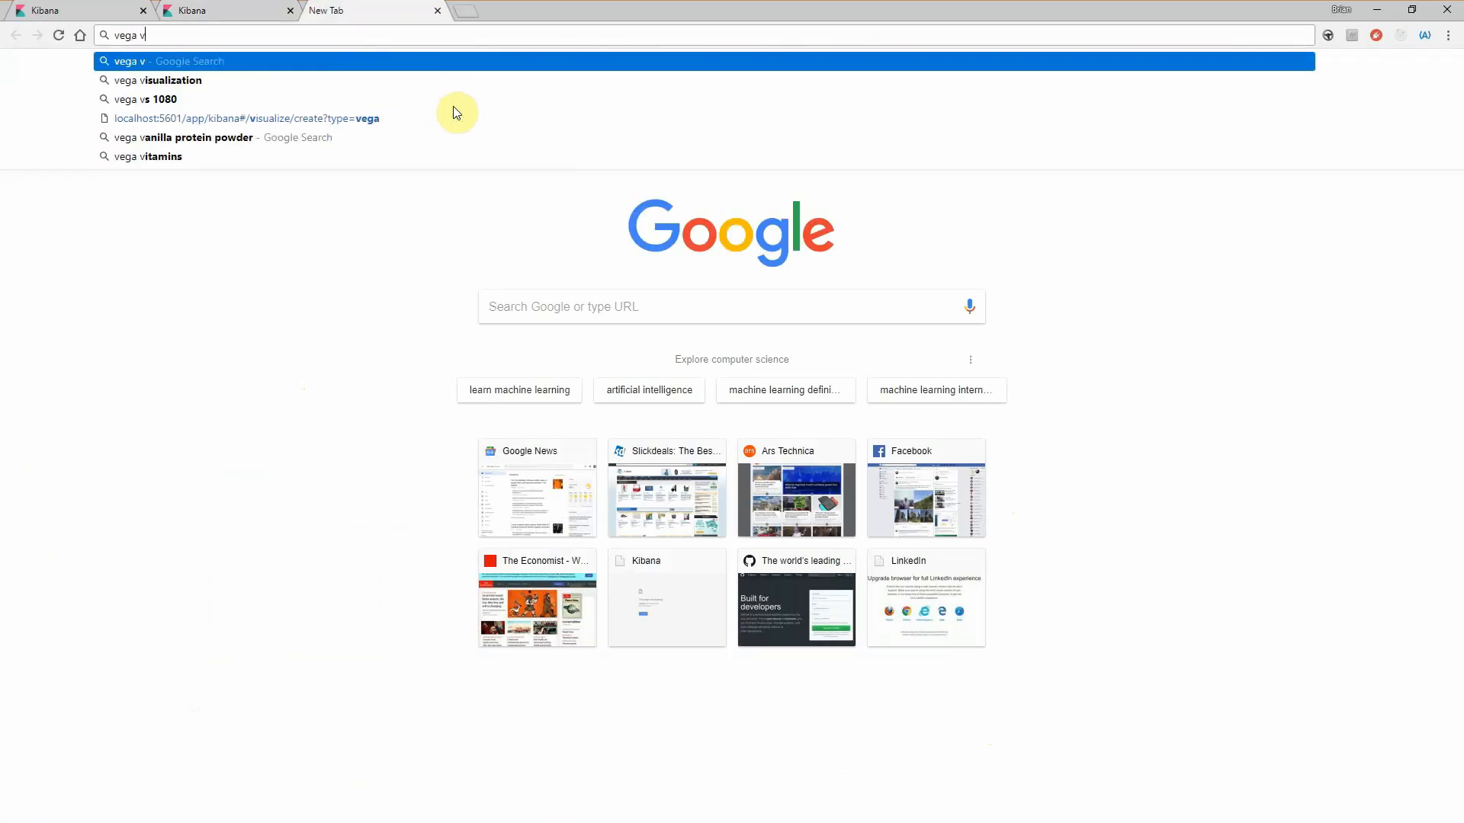
{"action": "type", "text": "isu"}
{"action": "key", "text": "Return"}
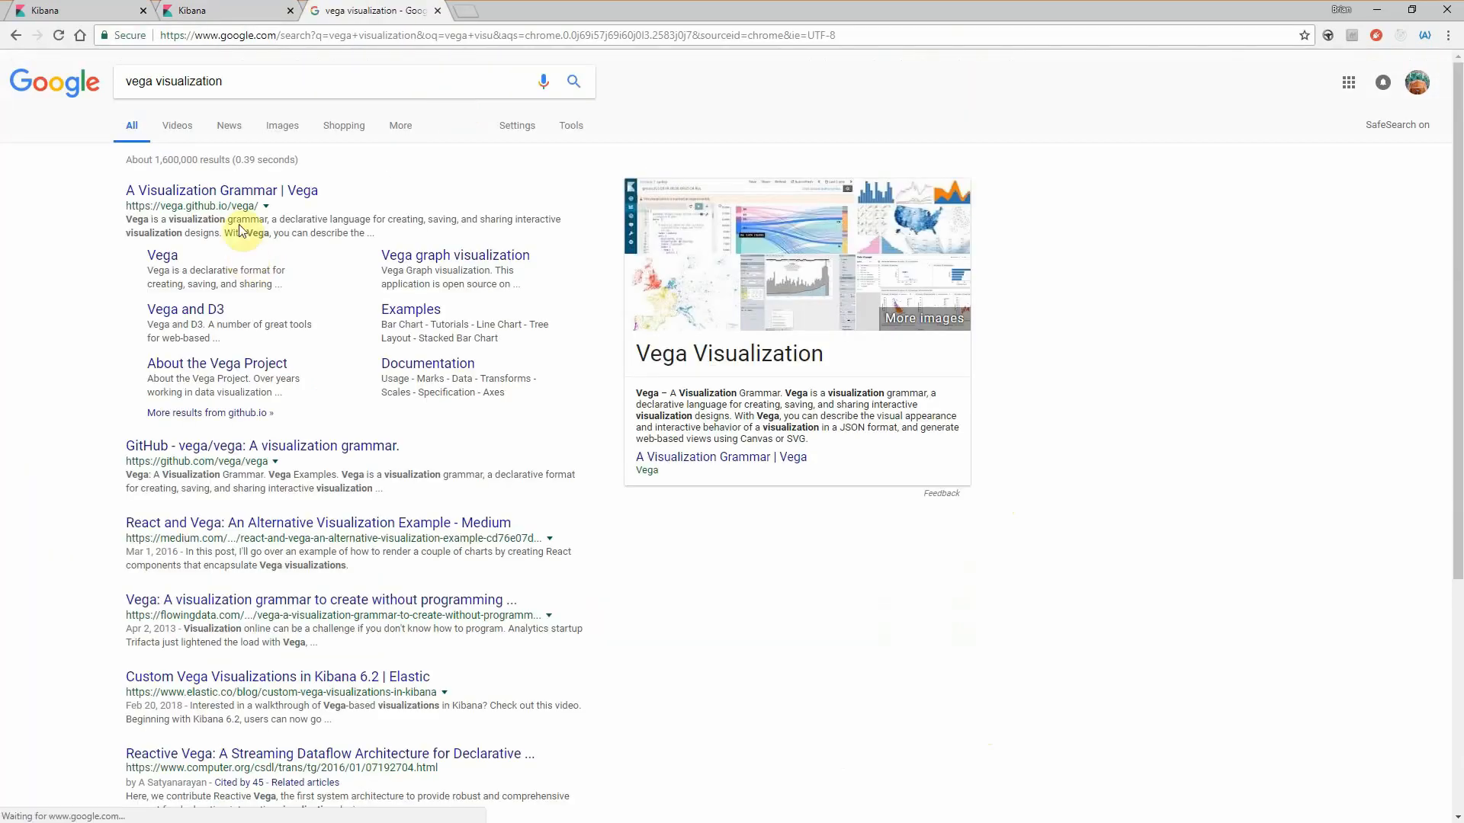
{"action": "left_click", "coordinate": [253, 200]}
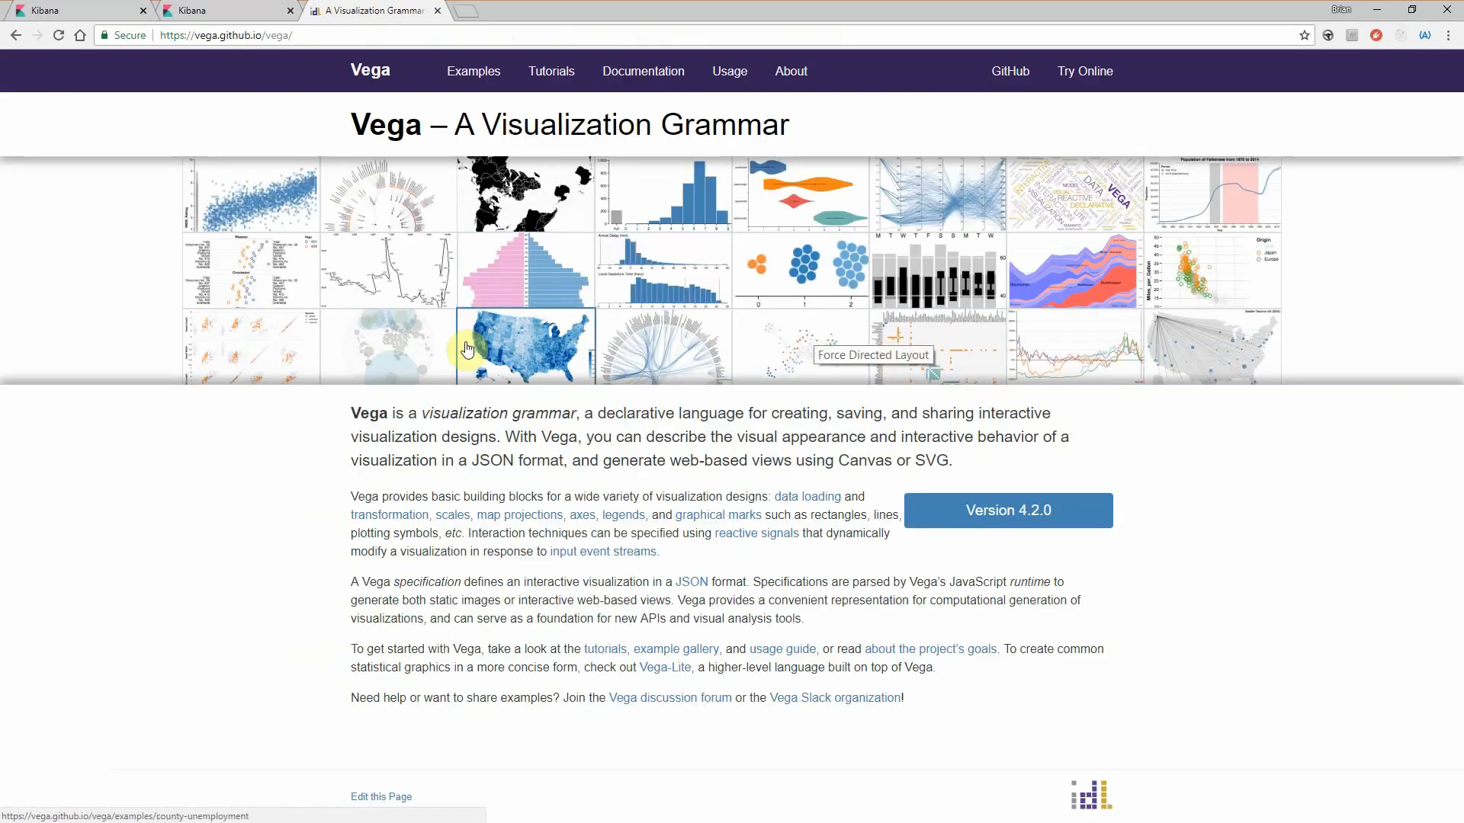
{"action": "left_click", "coordinate": [755, 448]}
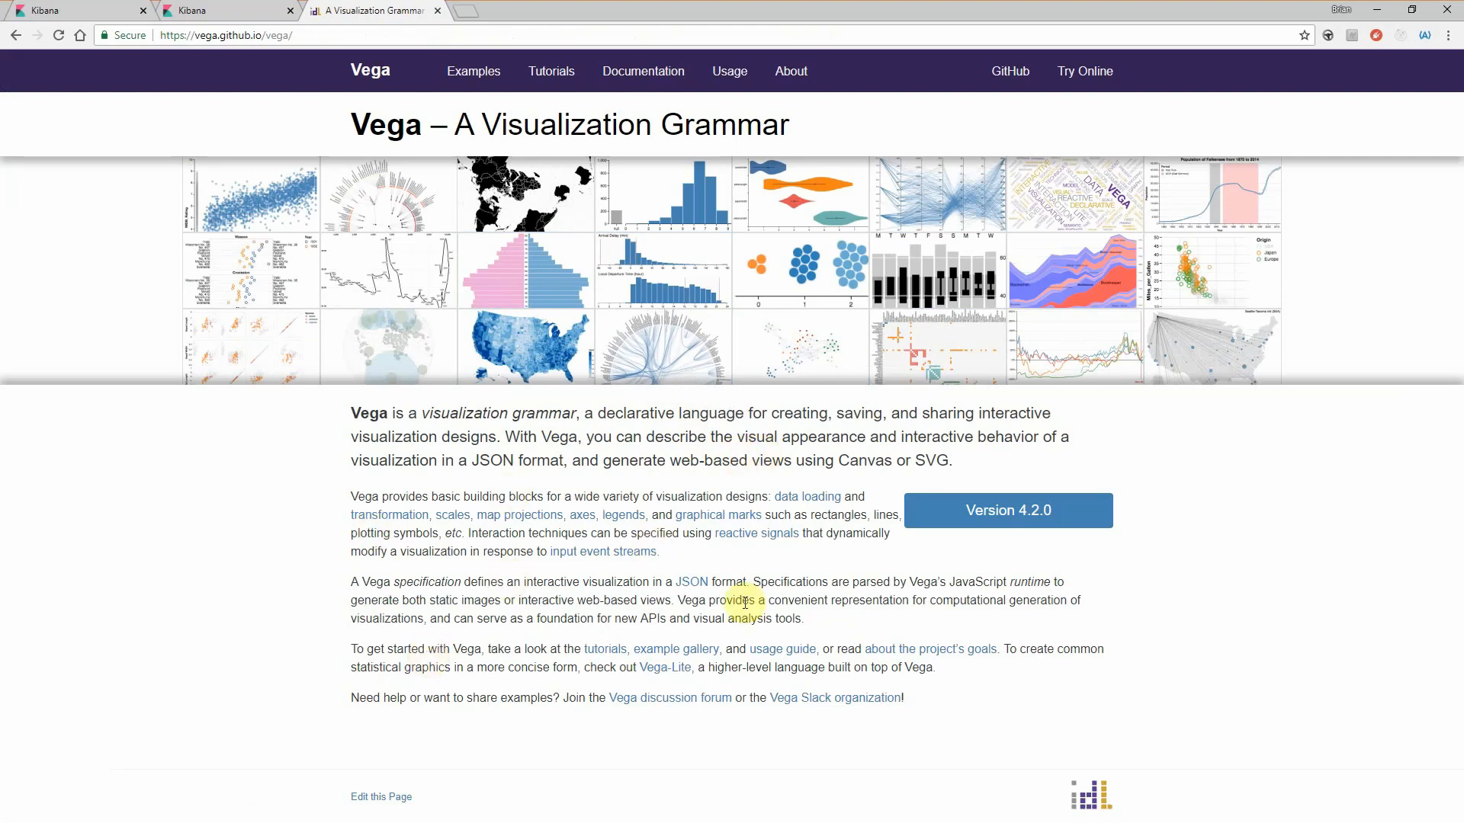
{"action": "scroll", "coordinate": [1217, 557], "scroll_direction": "down", "scroll_amount": 1}
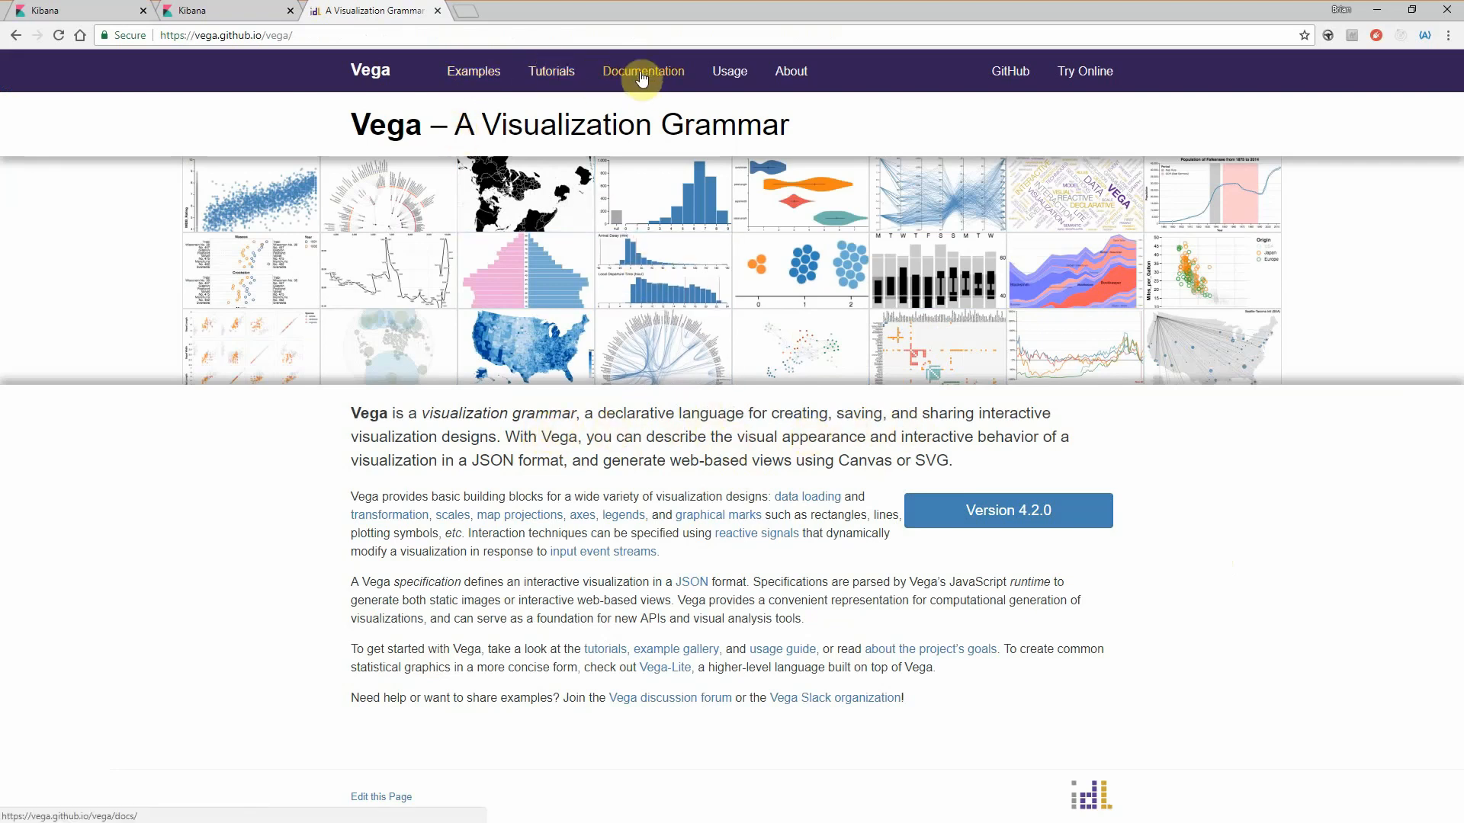
- Switch back to Kibana and examine the Vega specification's data source, aggregation, mark and encoding sections, then return to the Vega website
{"action": "left_click", "coordinate": [217, 10]}
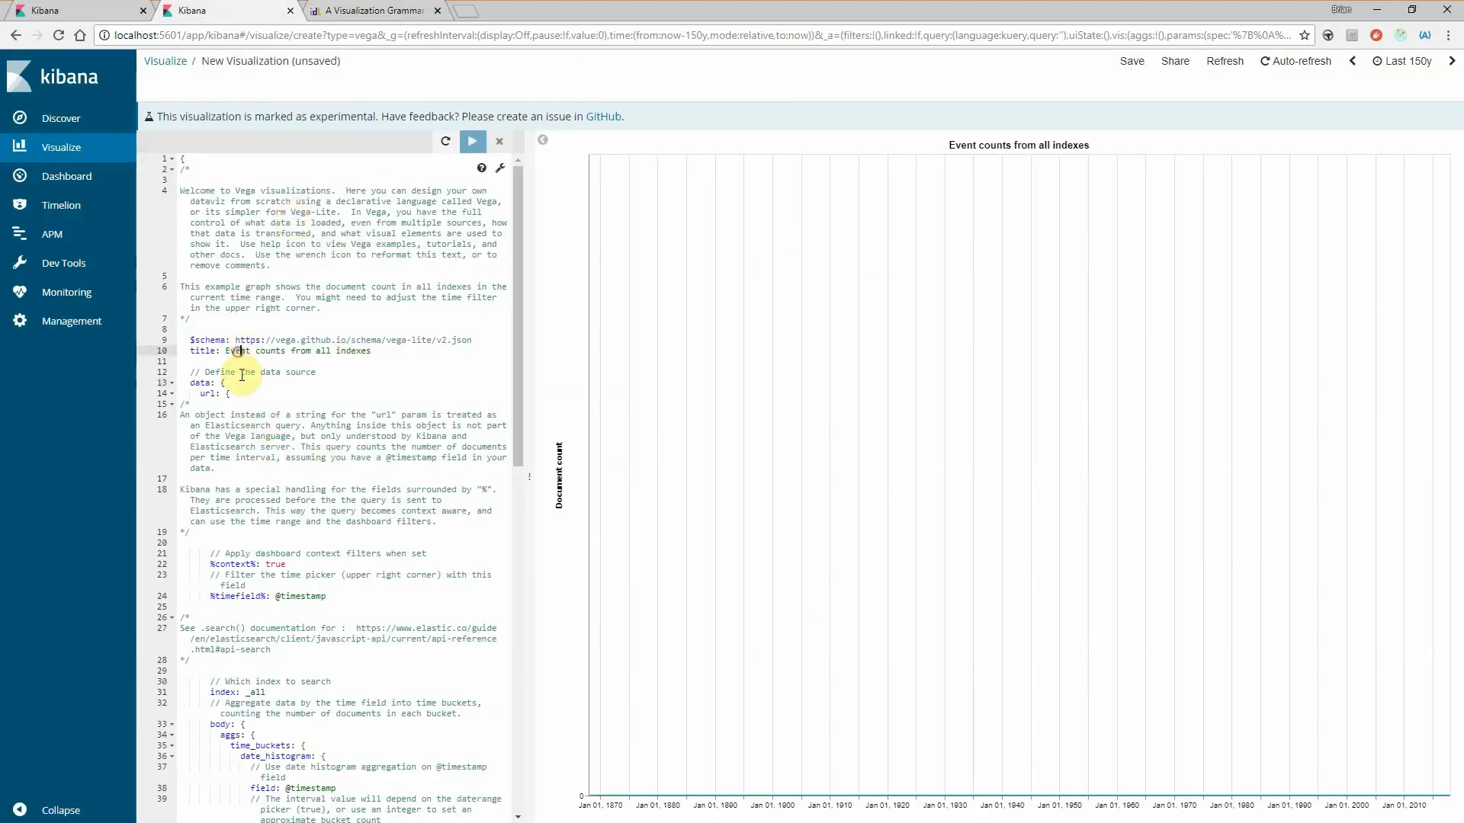
{"action": "scroll", "coordinate": [268, 431], "scroll_direction": "down", "scroll_amount": 2}
{"action": "scroll", "coordinate": [280, 446], "scroll_direction": "up", "scroll_amount": 2}
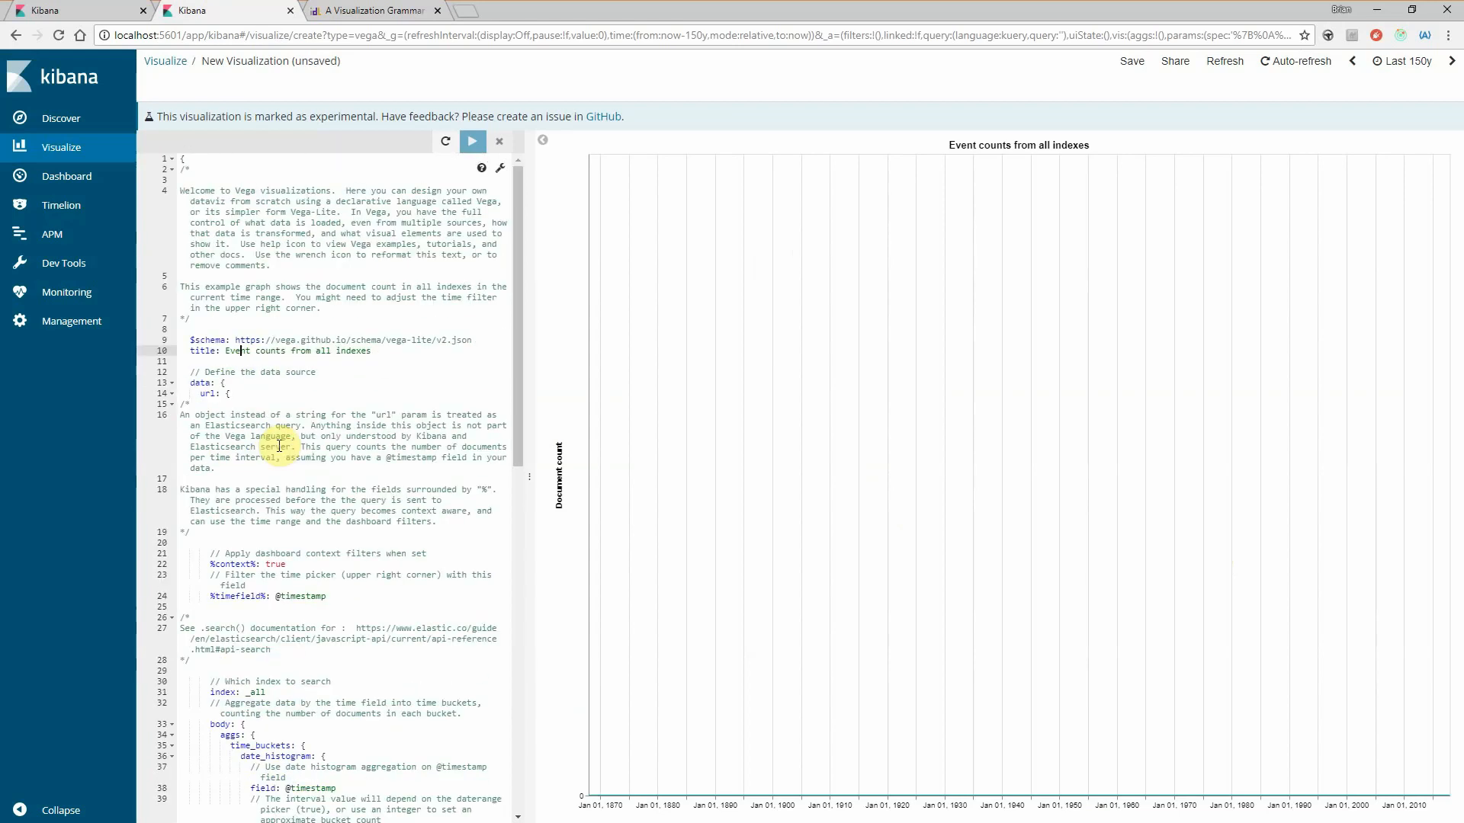
{"action": "left_click", "coordinate": [248, 392]}
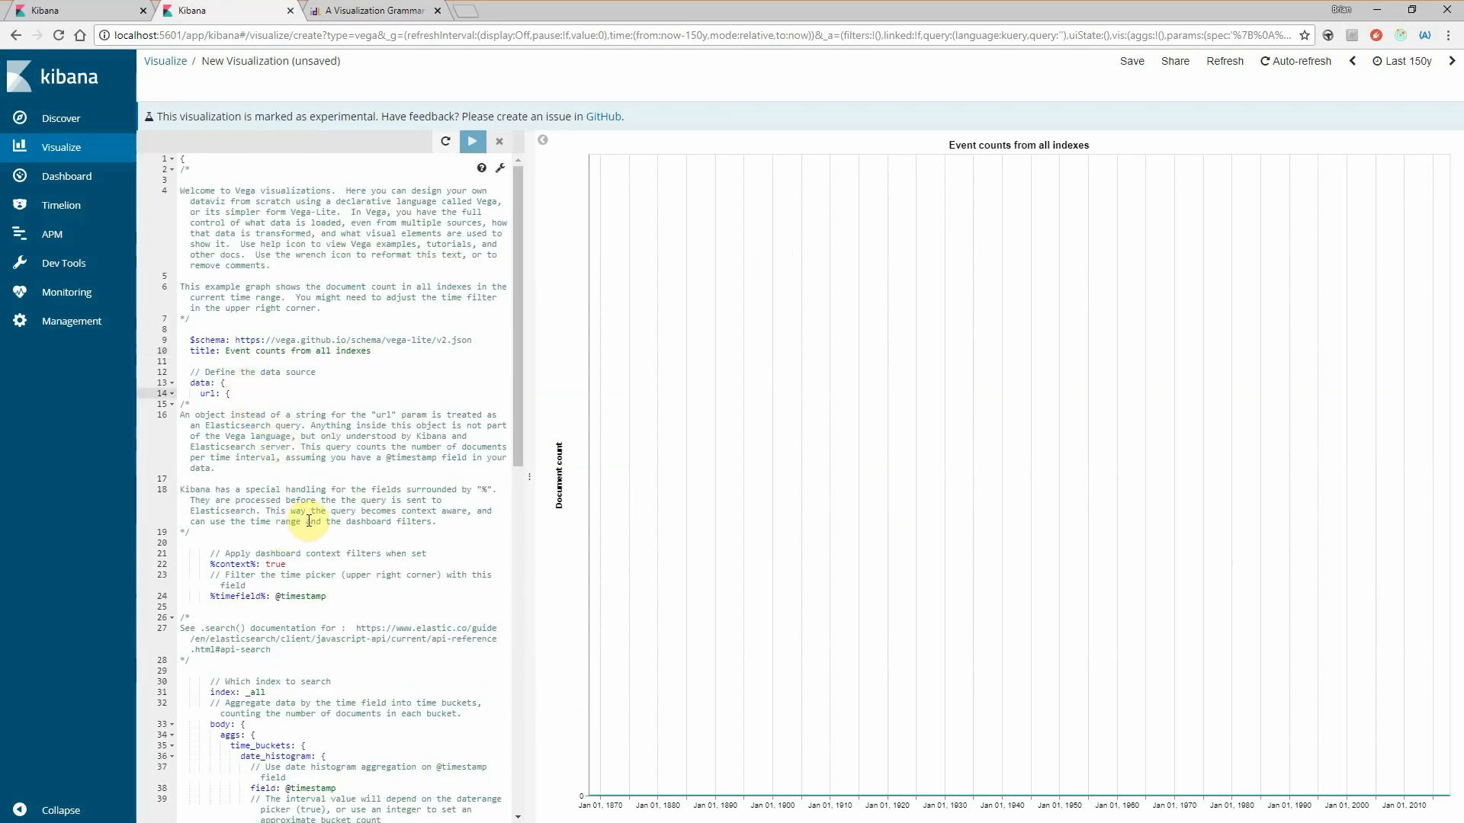
{"action": "scroll", "coordinate": [263, 433], "scroll_direction": "down", "scroll_amount": 4}
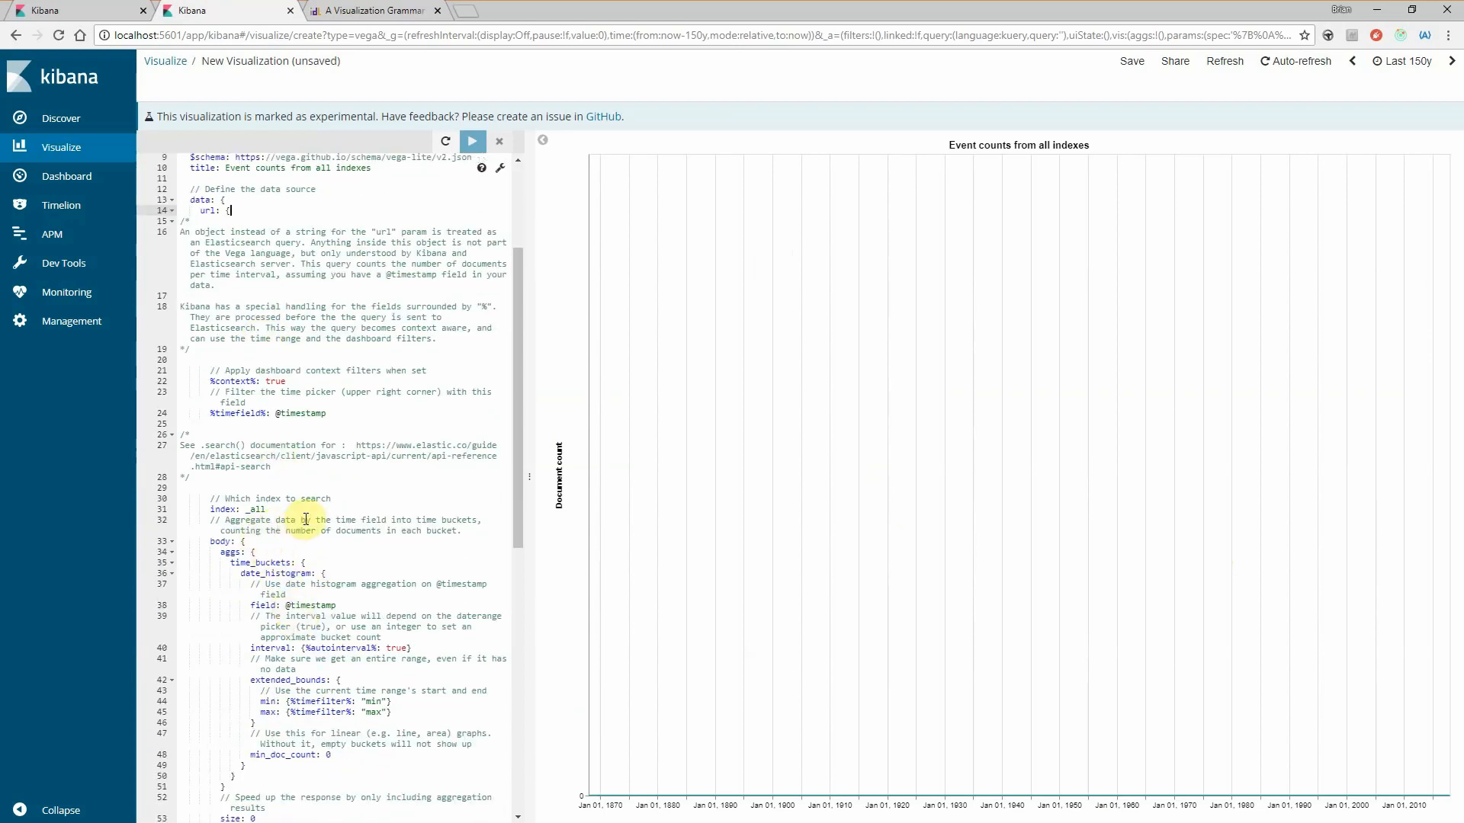
{"action": "scroll", "coordinate": [305, 519], "scroll_direction": "down", "scroll_amount": 5}
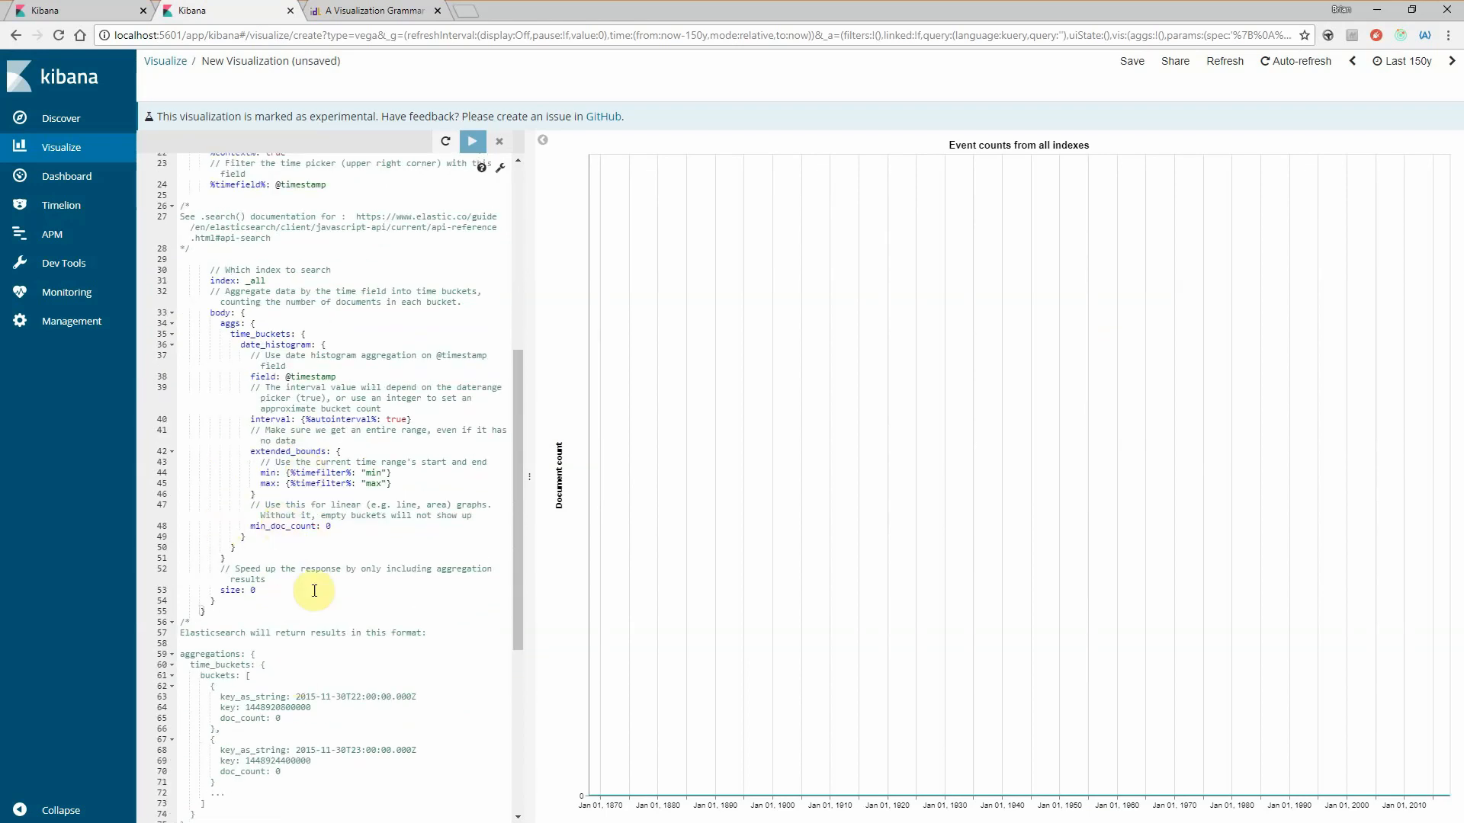
{"action": "scroll", "coordinate": [304, 623], "scroll_direction": "down", "scroll_amount": 7}
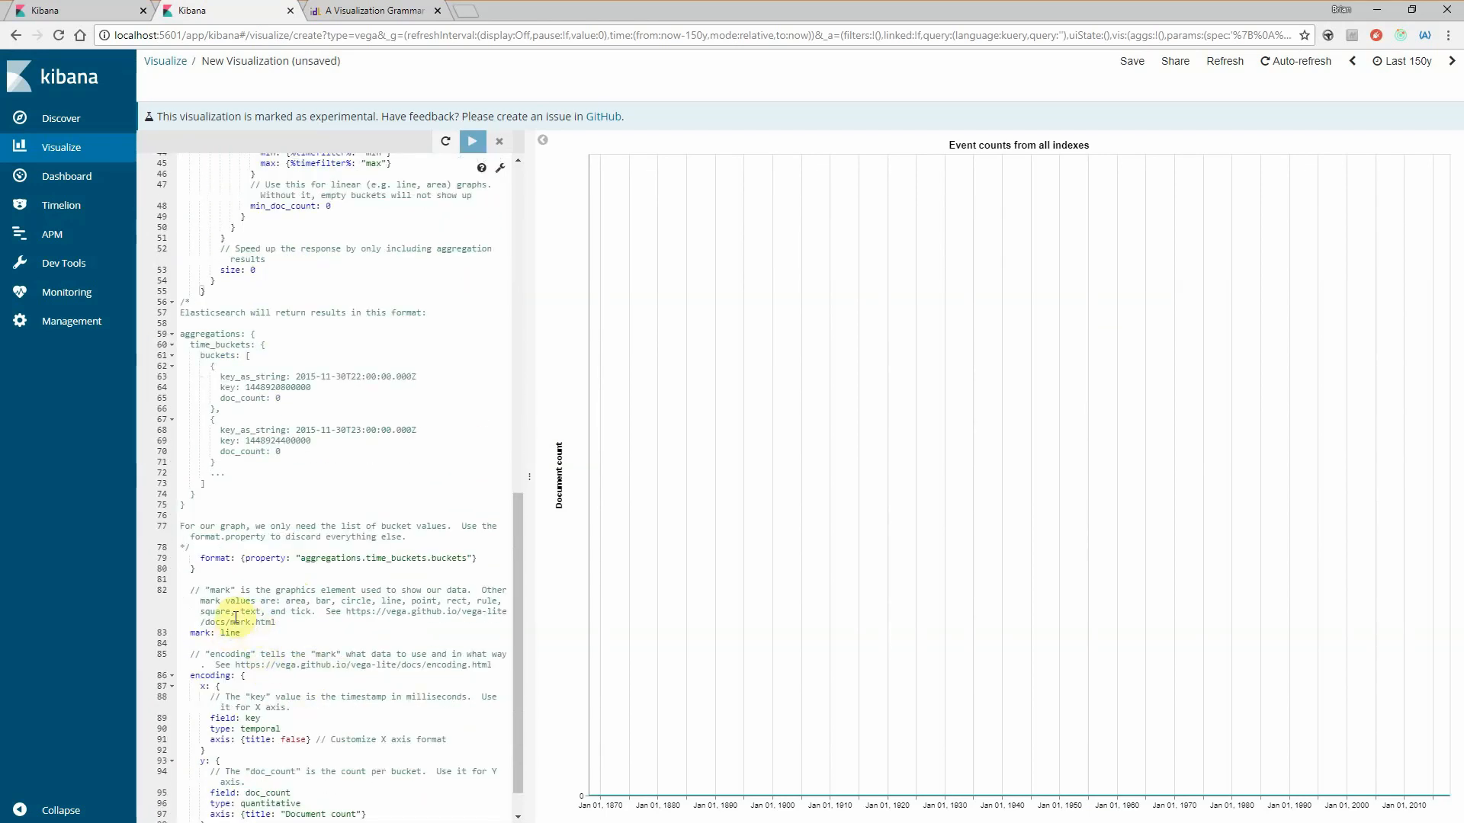
{"action": "scroll", "coordinate": [267, 598], "scroll_direction": "down", "scroll_amount": 1}
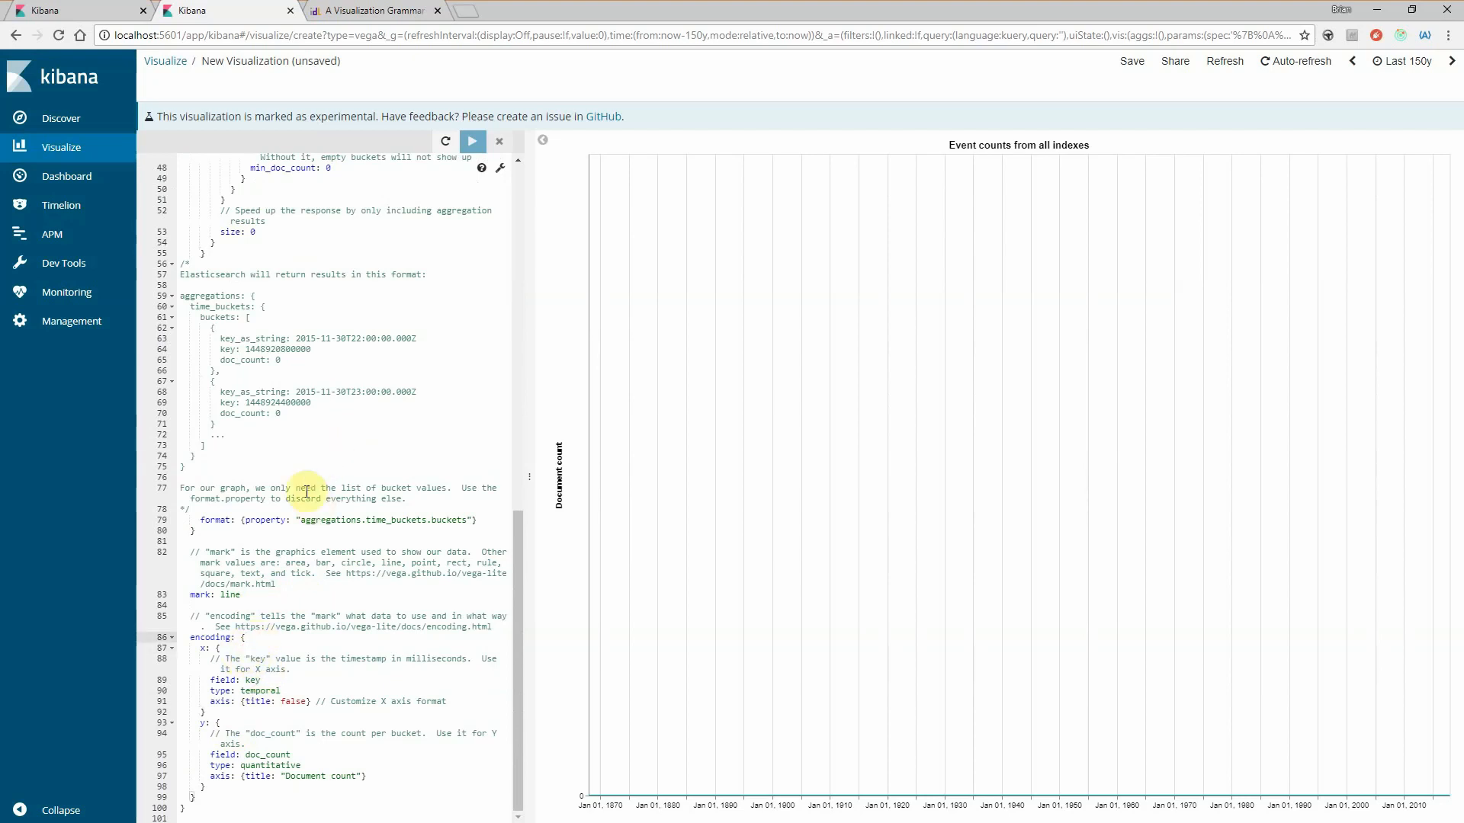
{"action": "left_click", "coordinate": [370, 11]}
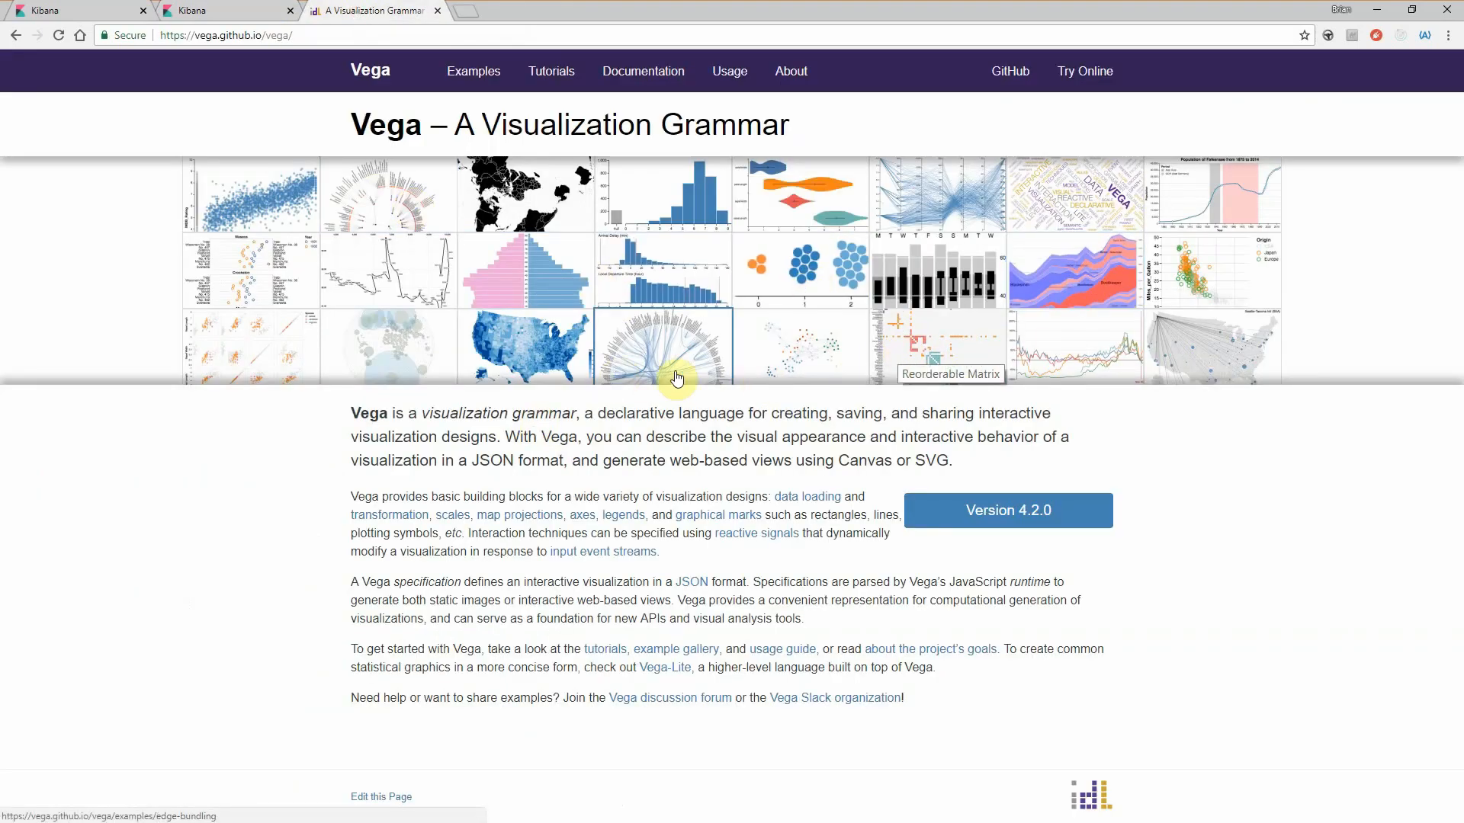
- Switch back to Kibana and review the Vega specification from its title down to the mark and encoding sections
{"action": "left_click", "coordinate": [244, 11]}
{"action": "scroll", "coordinate": [371, 575], "scroll_direction": "up", "scroll_amount": 8}
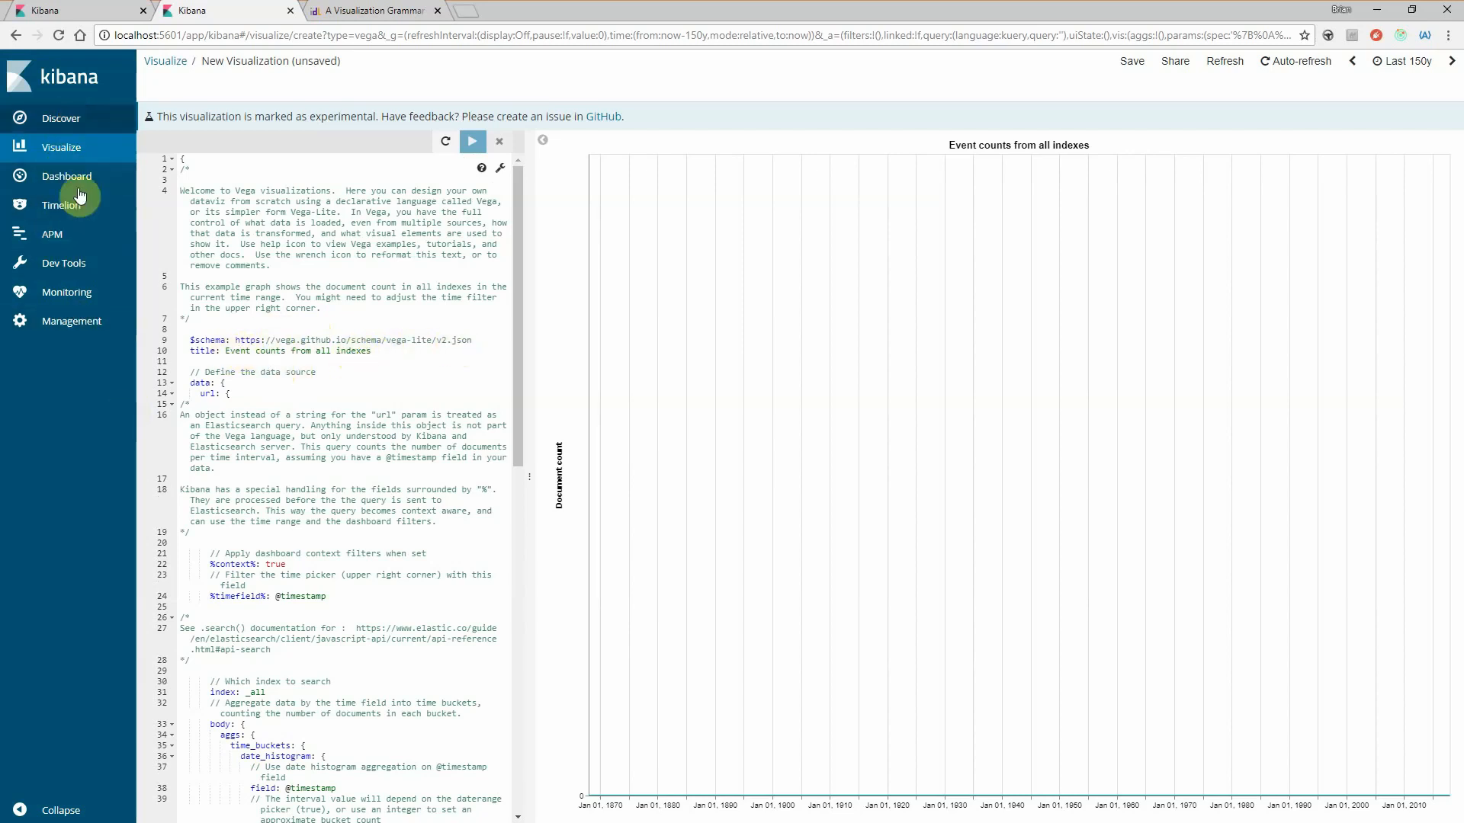
{"action": "left_click", "coordinate": [404, 348]}
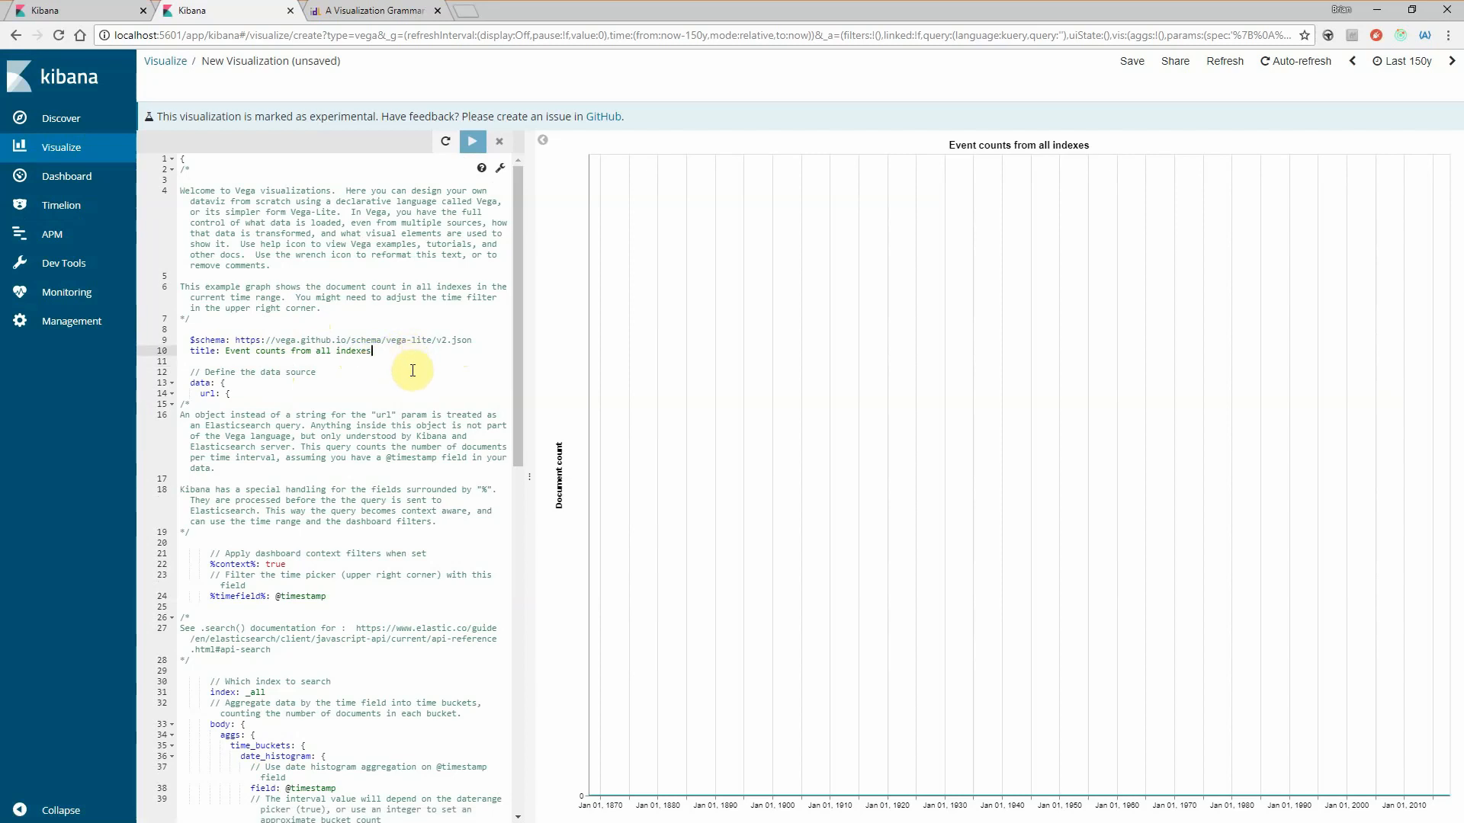
{"action": "scroll", "coordinate": [413, 371], "scroll_direction": "down", "scroll_amount": 10}
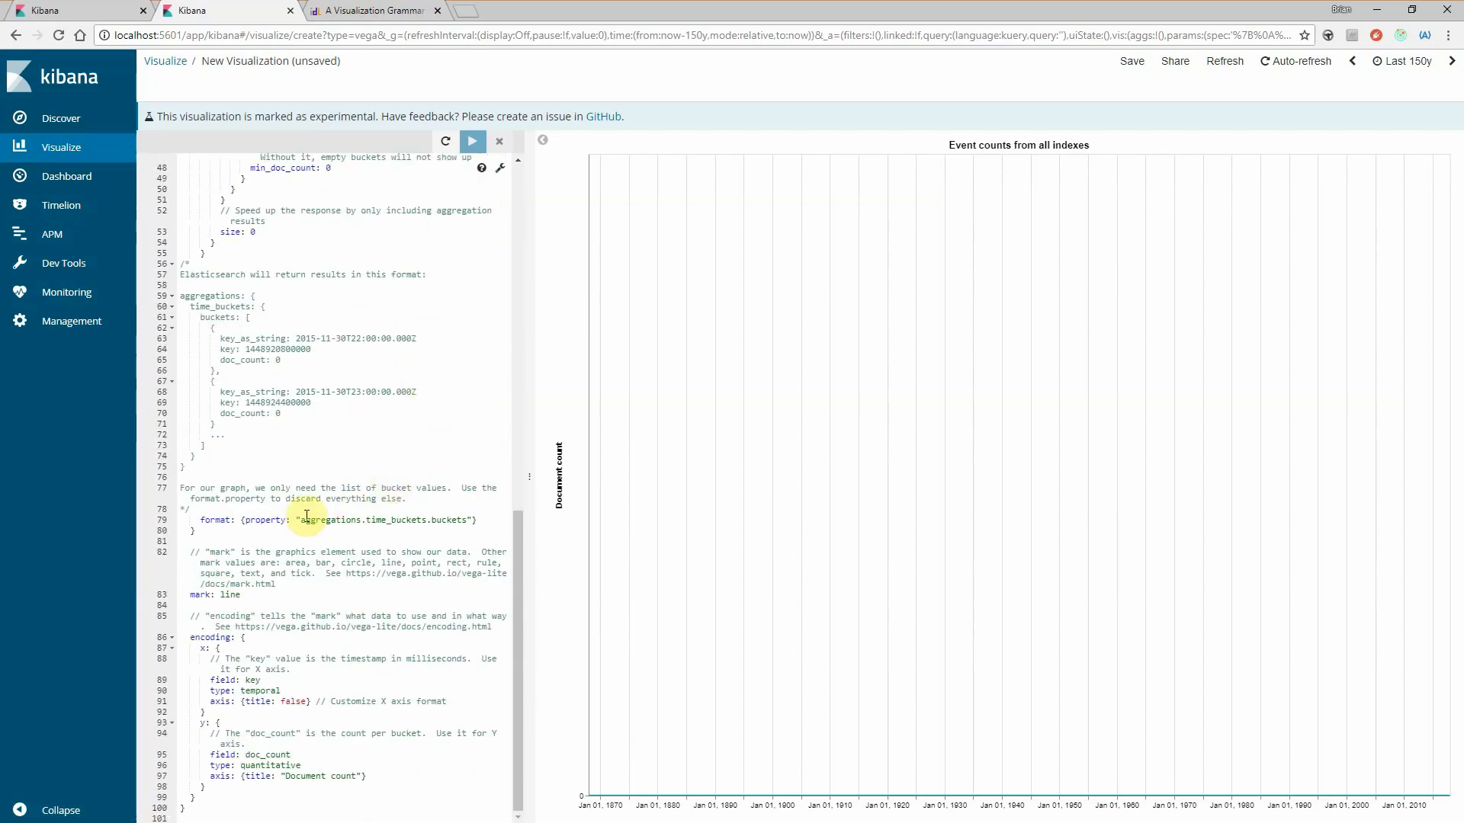
{"action": "left_click", "coordinate": [196, 467]}
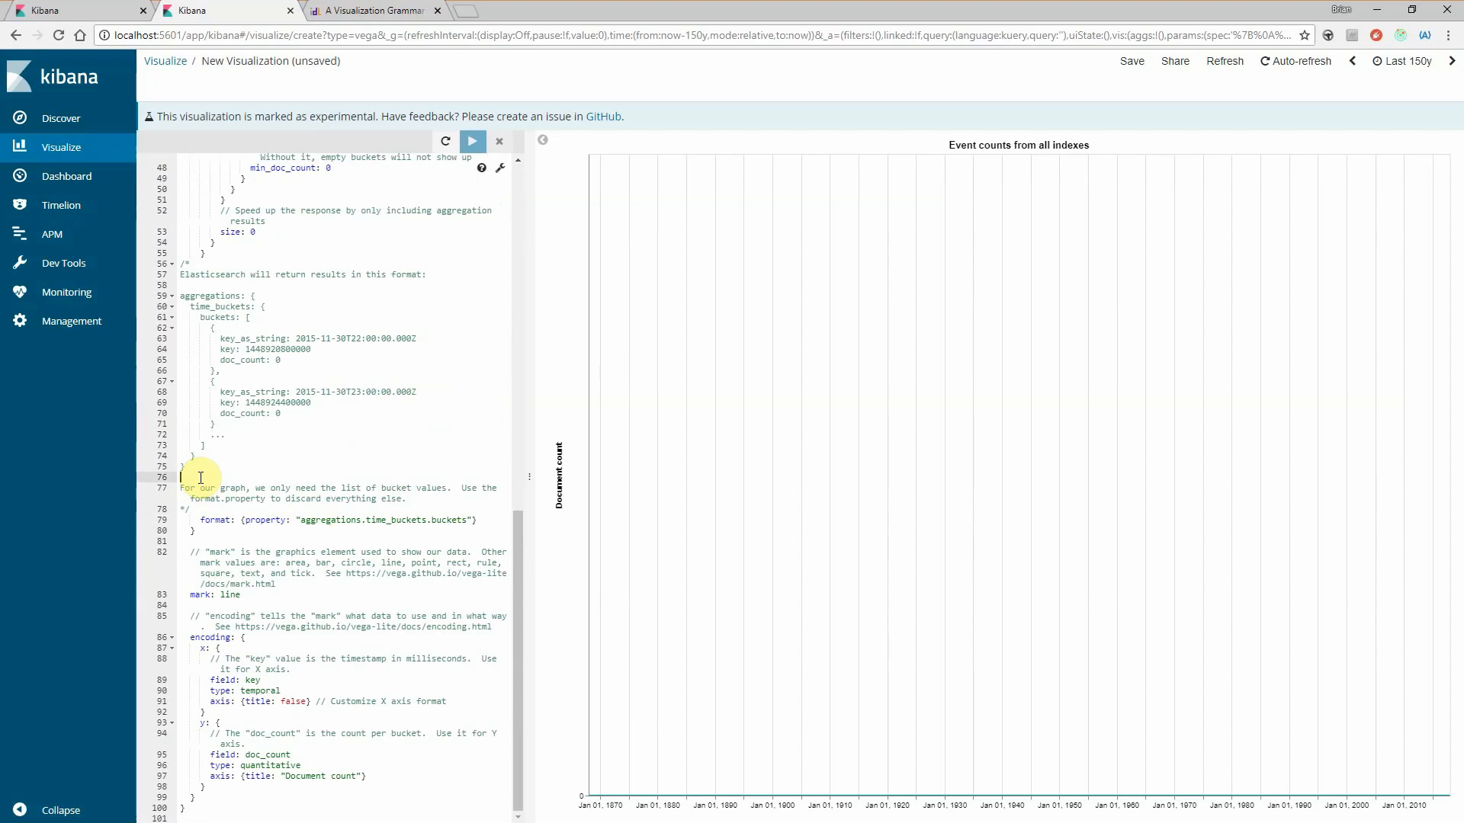
- Examine the Vega specification's date histogram query, time filter bounds and sample aggregation result format
{"action": "scroll", "coordinate": [336, 496], "scroll_direction": "up", "scroll_amount": 4}
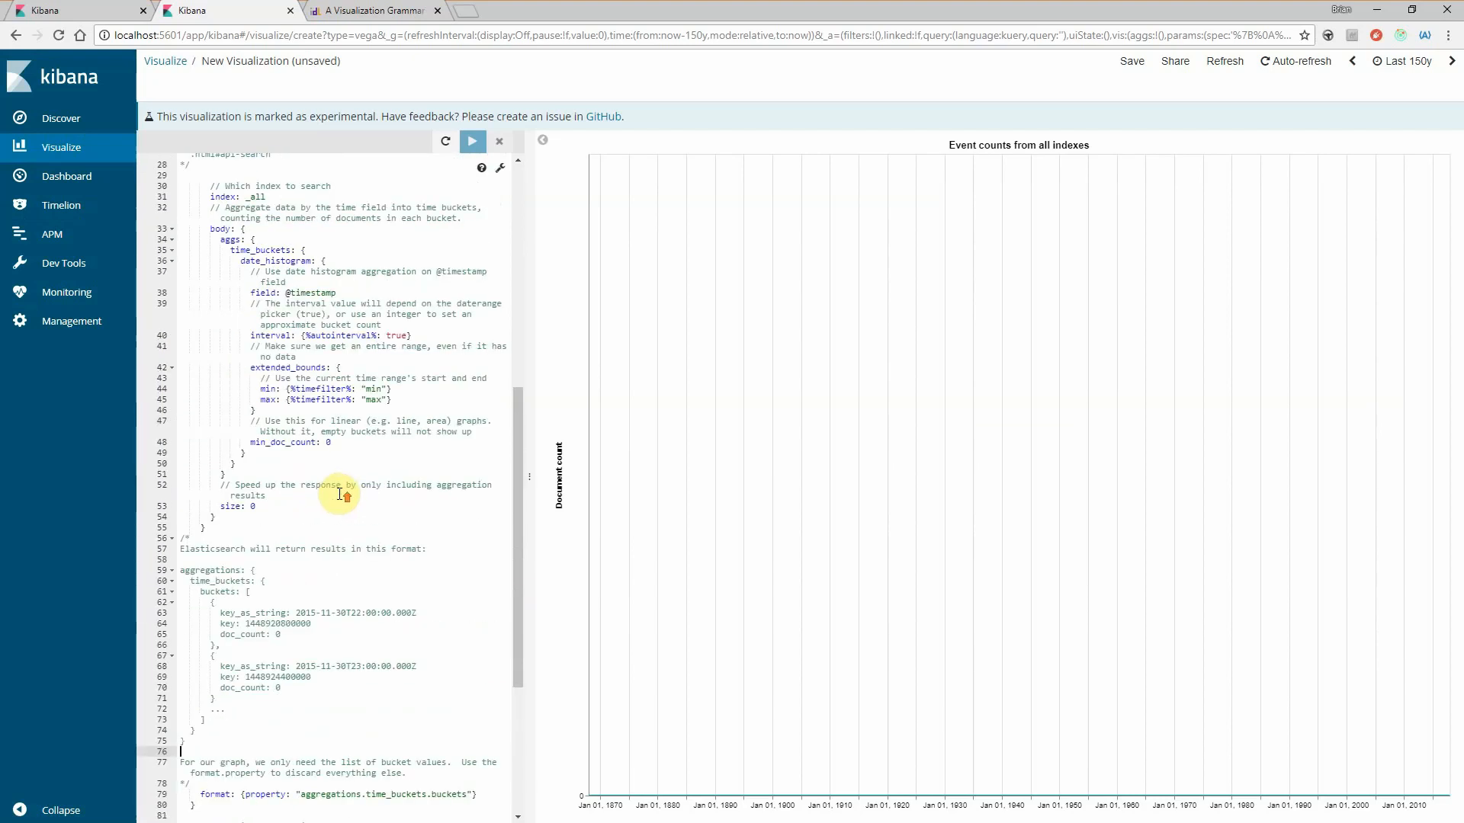
{"action": "scroll", "coordinate": [339, 494], "scroll_direction": "up", "scroll_amount": 2}
{"action": "scroll", "coordinate": [336, 490], "scroll_direction": "down", "scroll_amount": 2}
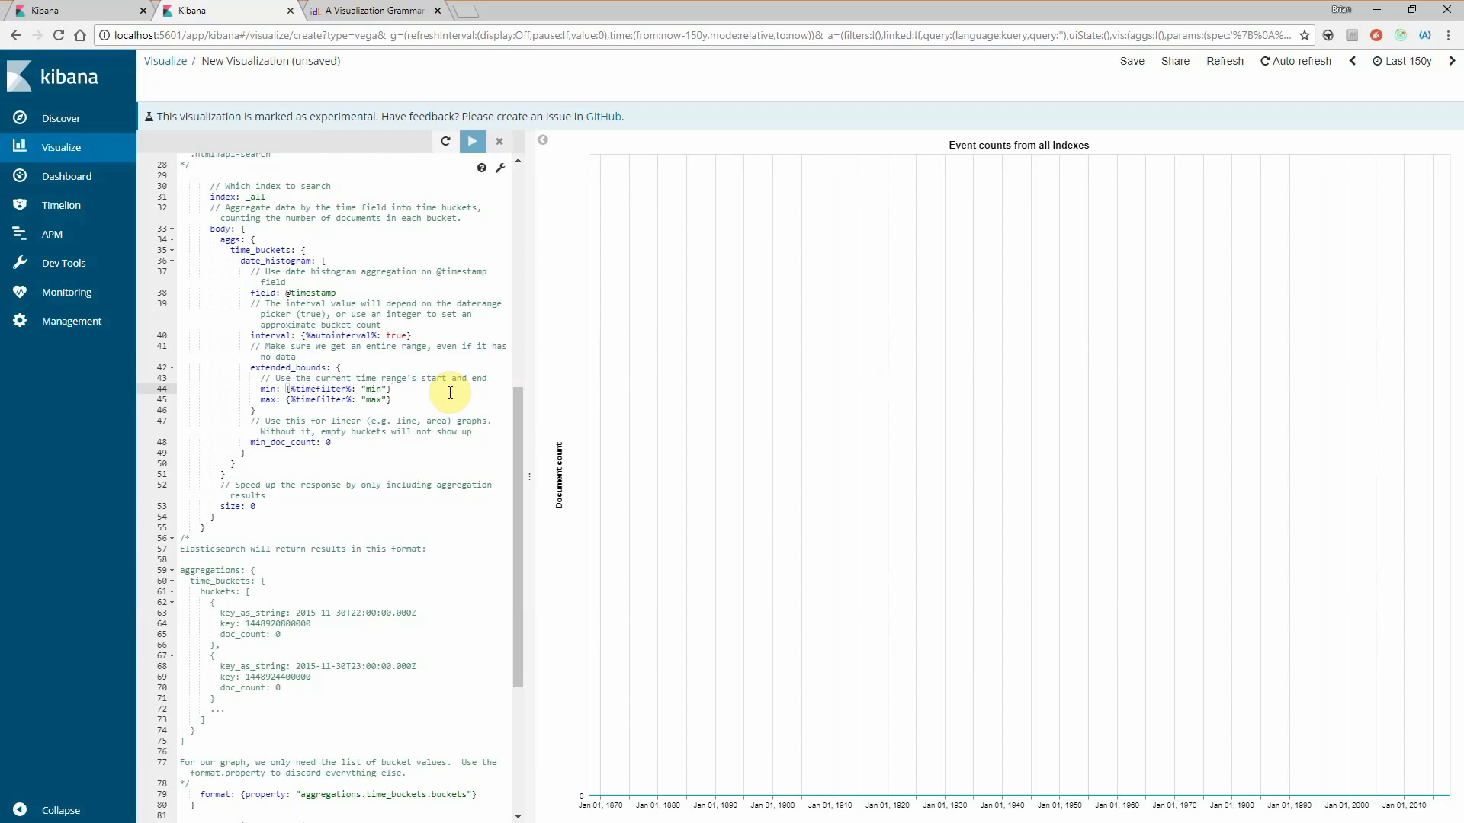
{"action": "left_click", "coordinate": [450, 392]}
{"action": "scroll", "coordinate": [450, 393], "scroll_direction": "up", "scroll_amount": 1}
{"action": "scroll", "coordinate": [343, 363], "scroll_direction": "up", "scroll_amount": 2}
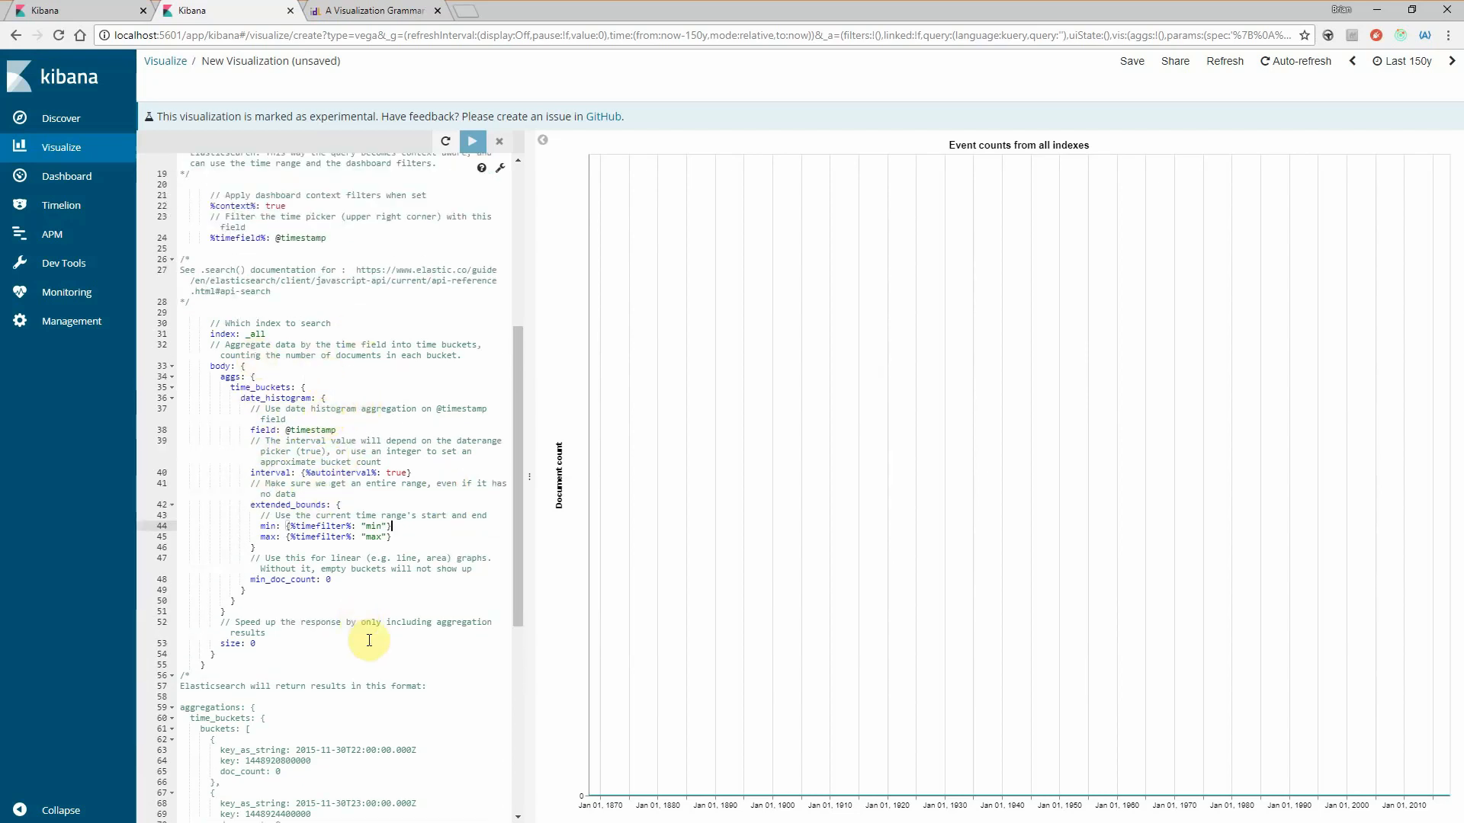
{"action": "scroll", "coordinate": [370, 640], "scroll_direction": "down", "scroll_amount": 6}
{"action": "scroll", "coordinate": [370, 640], "scroll_direction": "down", "scroll_amount": 2}
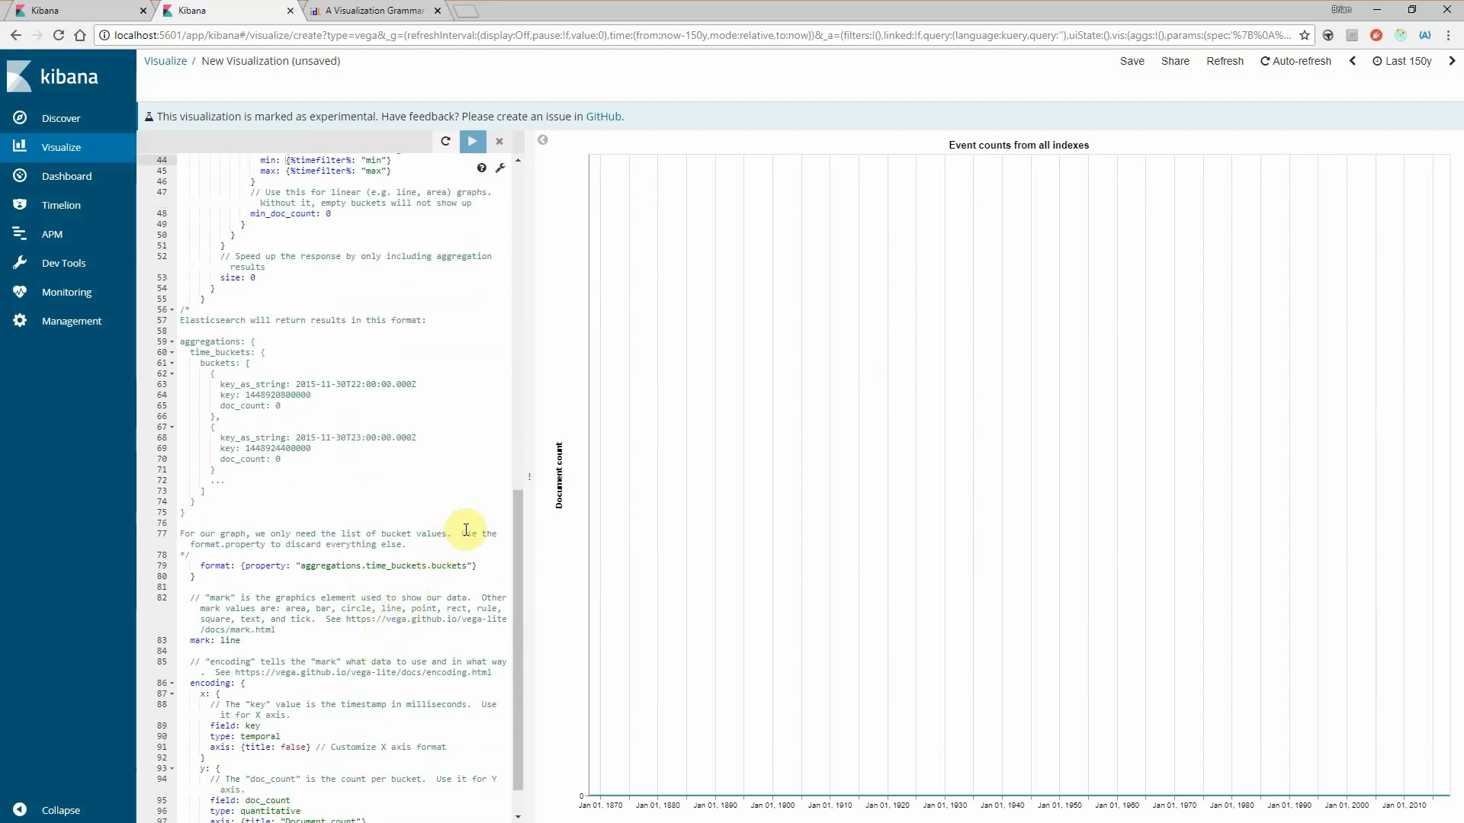
{"action": "left_click", "coordinate": [293, 431]}
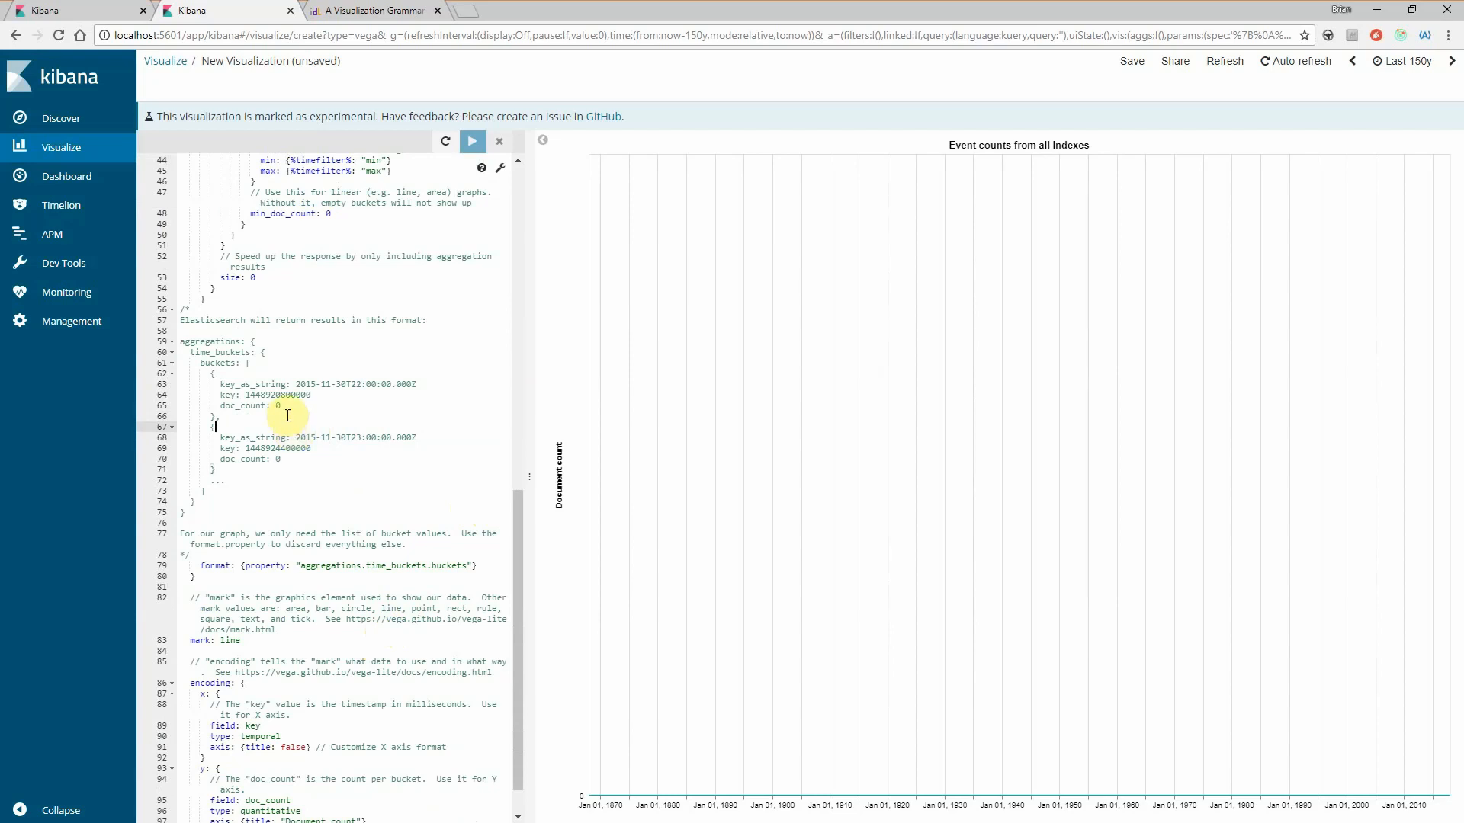
{"action": "left_click", "coordinate": [286, 414]}
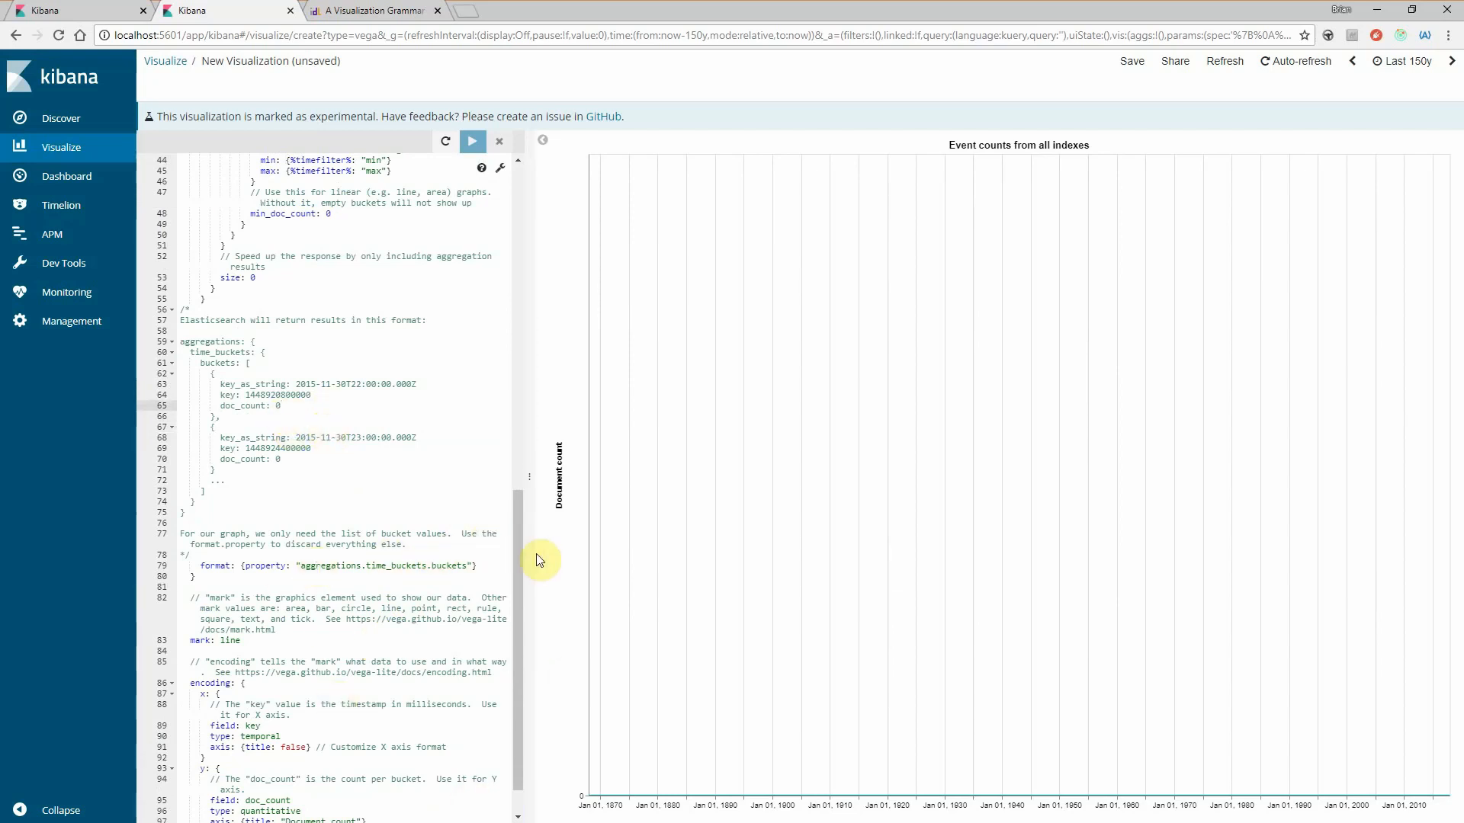
{"action": "left_click_drag", "start_coordinate": [519, 560], "coordinate": [510, 504]}
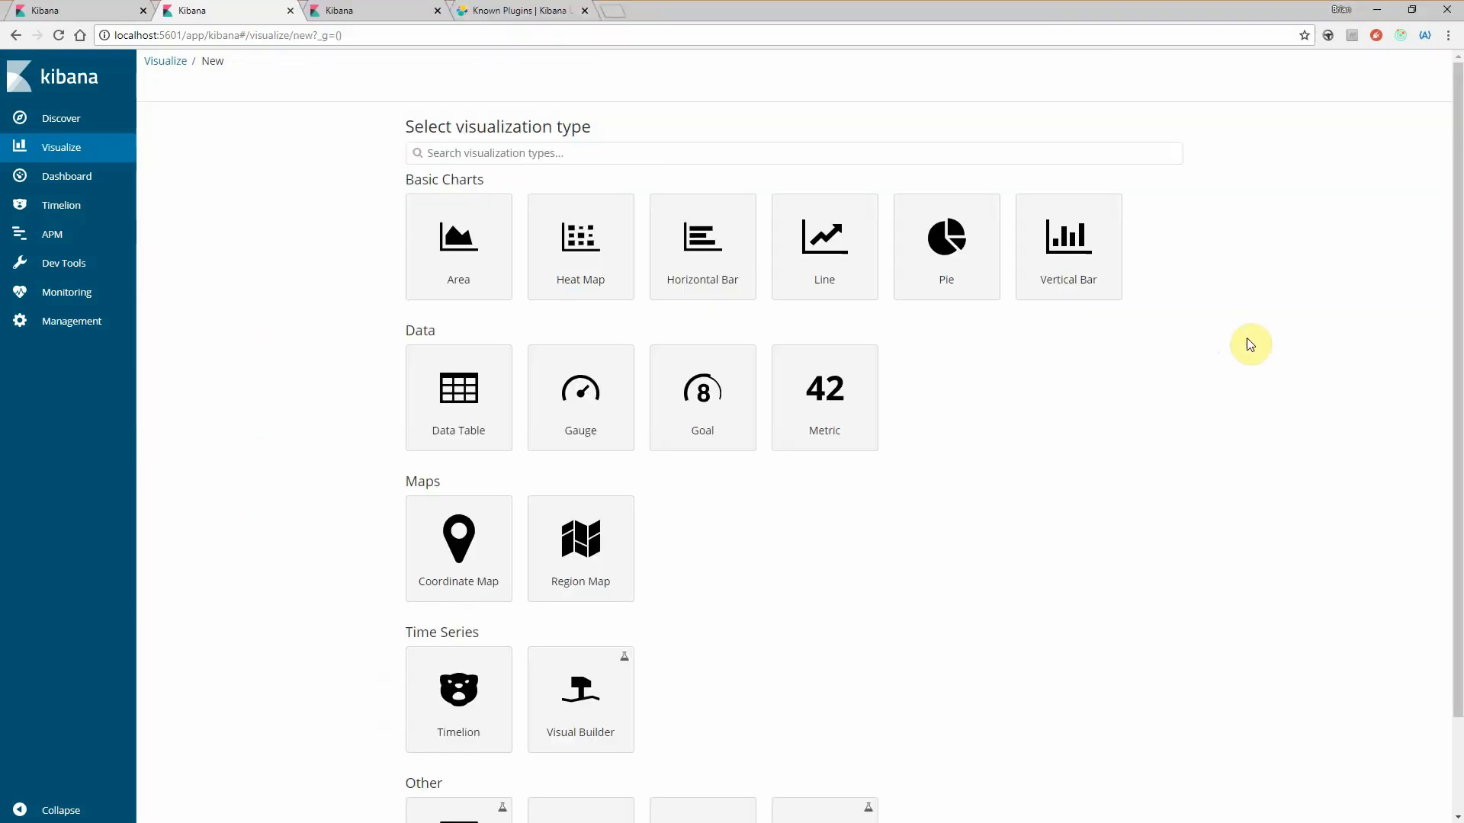
- Look through the available visualization types and create a new Timelion visualization
{"action": "scroll", "coordinate": [953, 546], "scroll_direction": "down", "scroll_amount": 2}
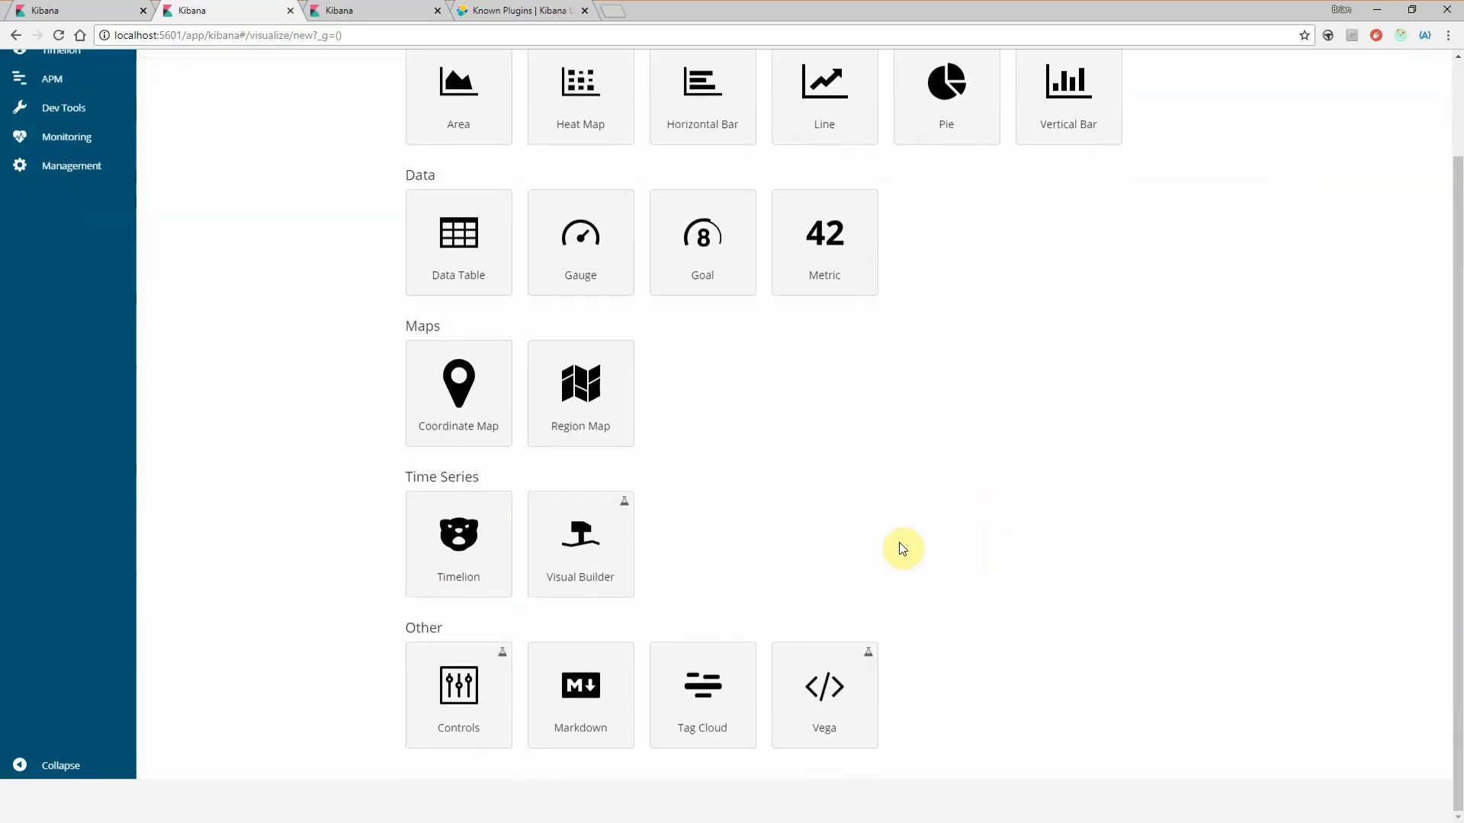
{"action": "scroll", "coordinate": [836, 585], "scroll_direction": "up", "scroll_amount": 1}
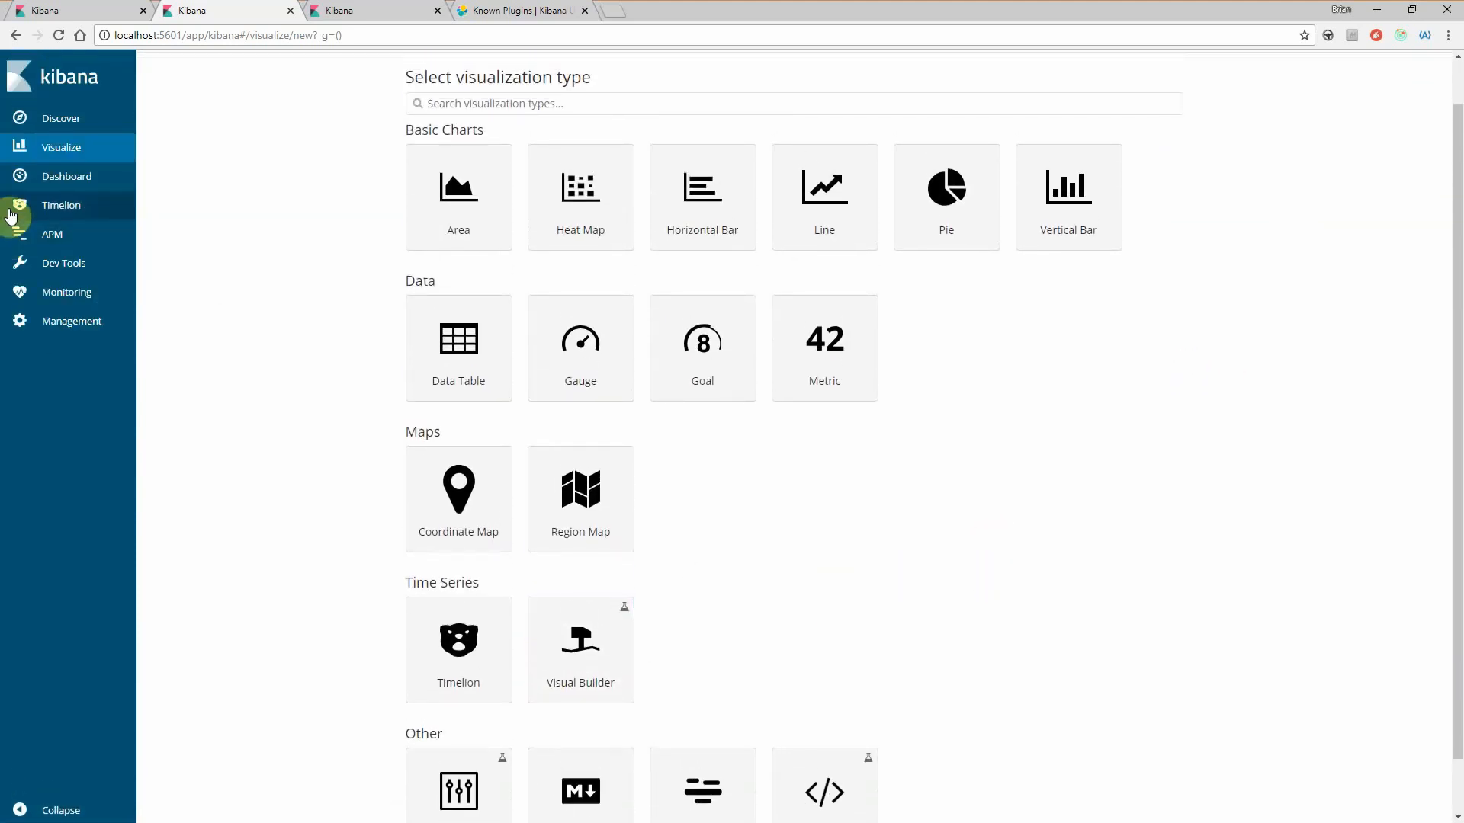
{"action": "scroll", "coordinate": [271, 490], "scroll_direction": "down", "scroll_amount": 2}
{"action": "scroll", "coordinate": [460, 578], "scroll_direction": "up", "scroll_amount": 1}
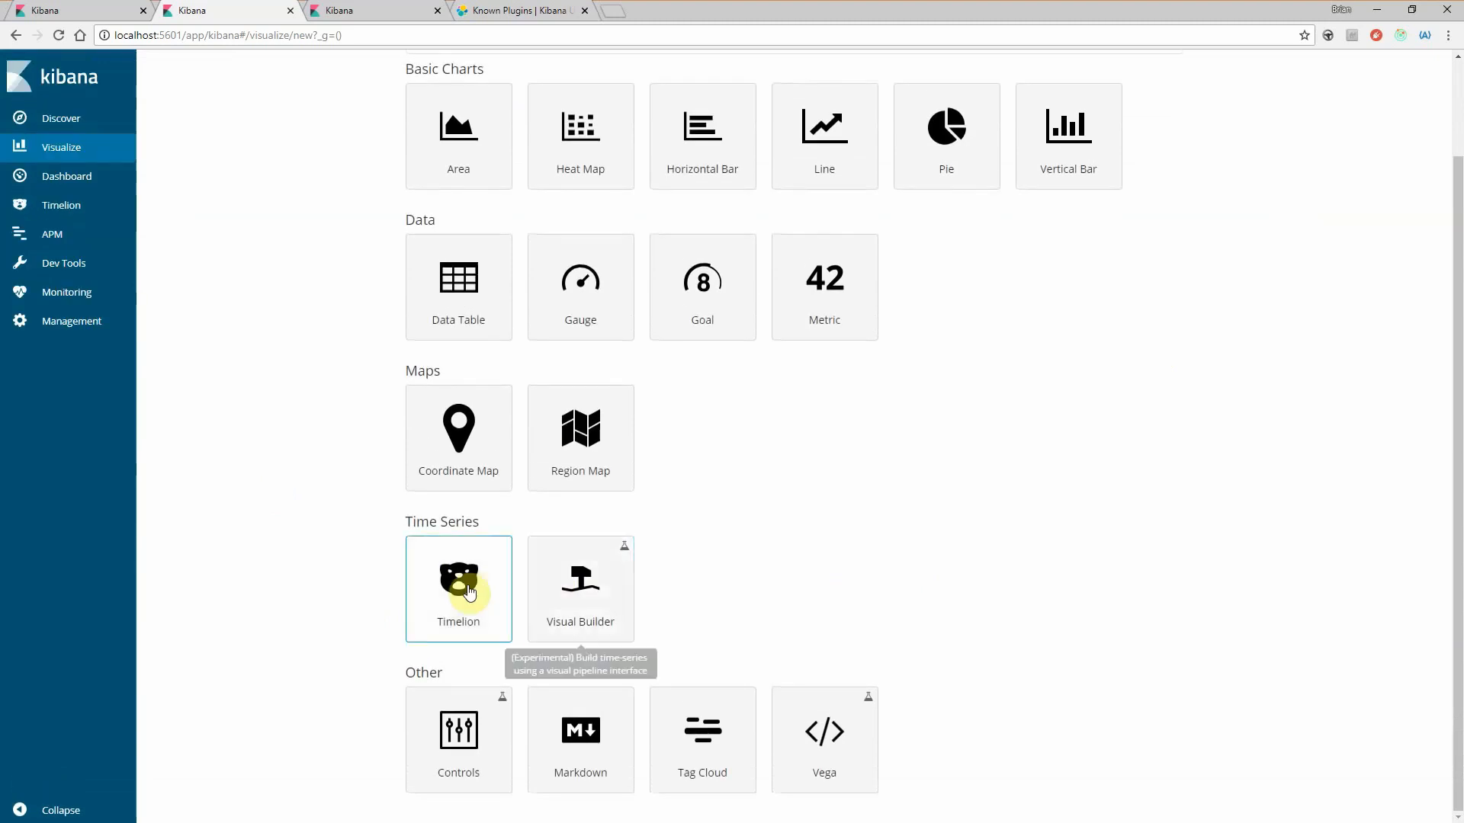
{"action": "left_click", "coordinate": [431, 610]}
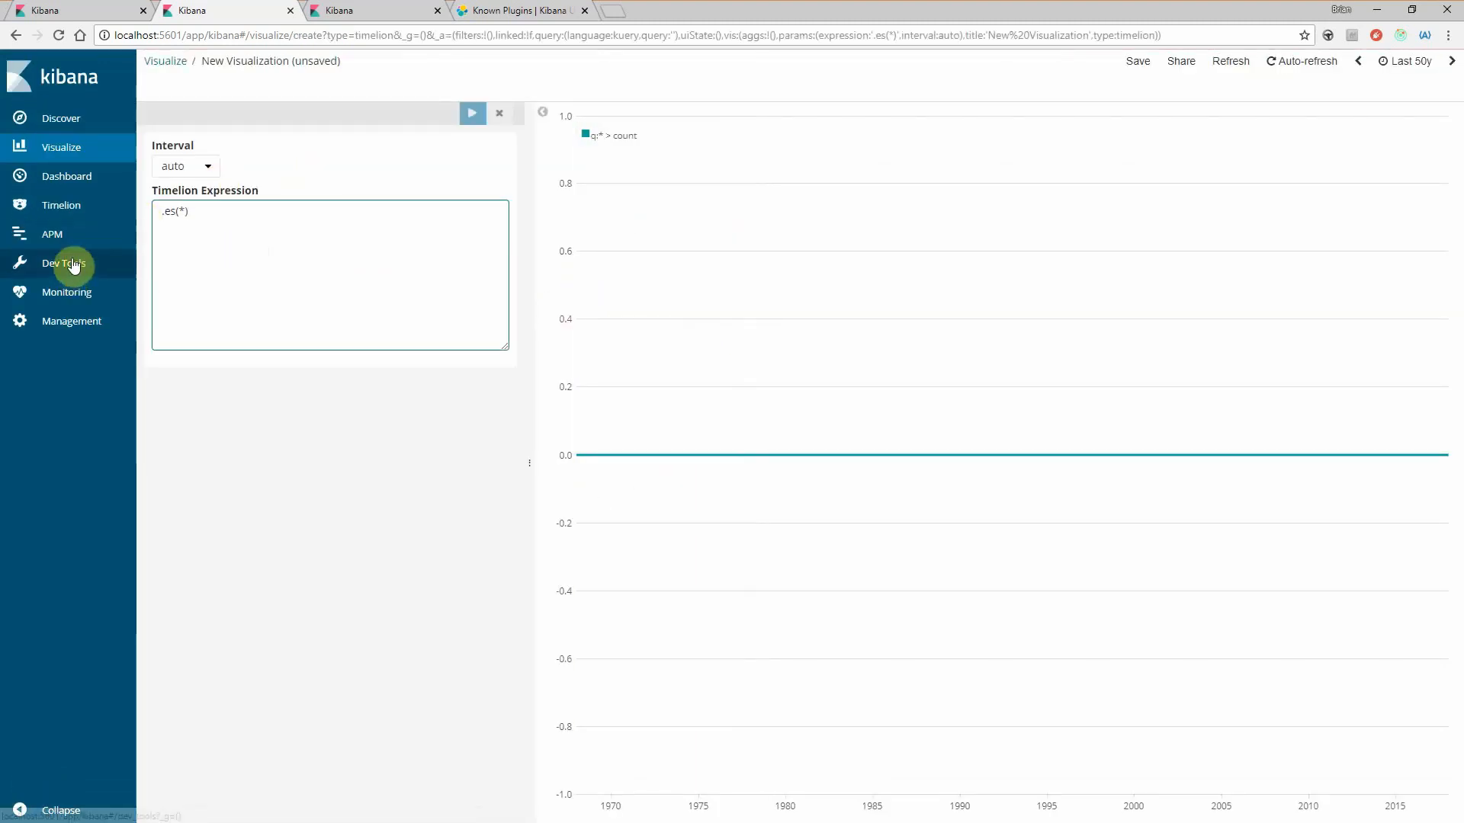
- View the standalone Timelion app's save options, compare it with the Timelion visualization editor, and return to the app
{"action": "left_click", "coordinate": [104, 216]}
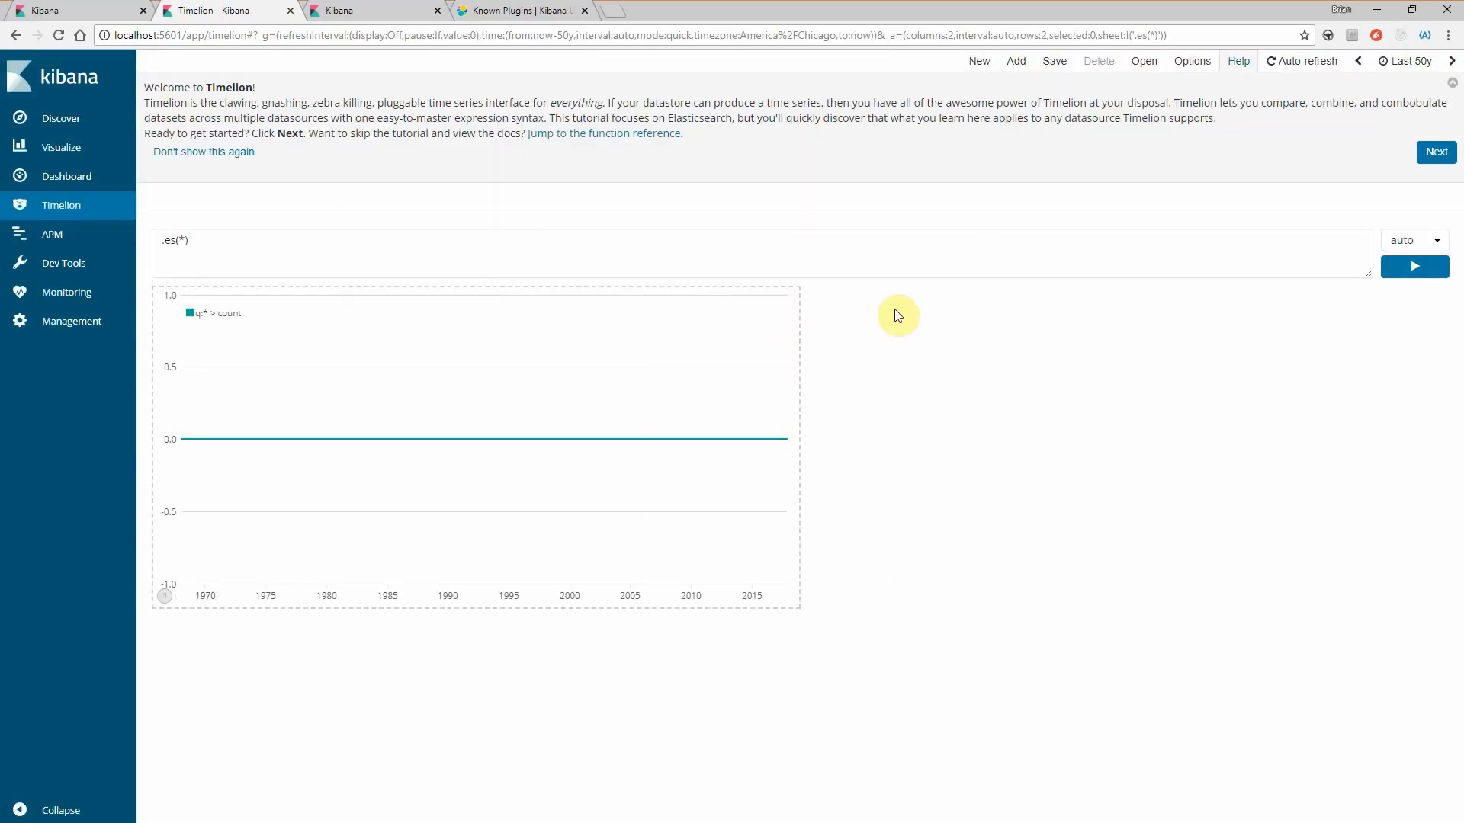
{"action": "left_click", "coordinate": [1045, 66]}
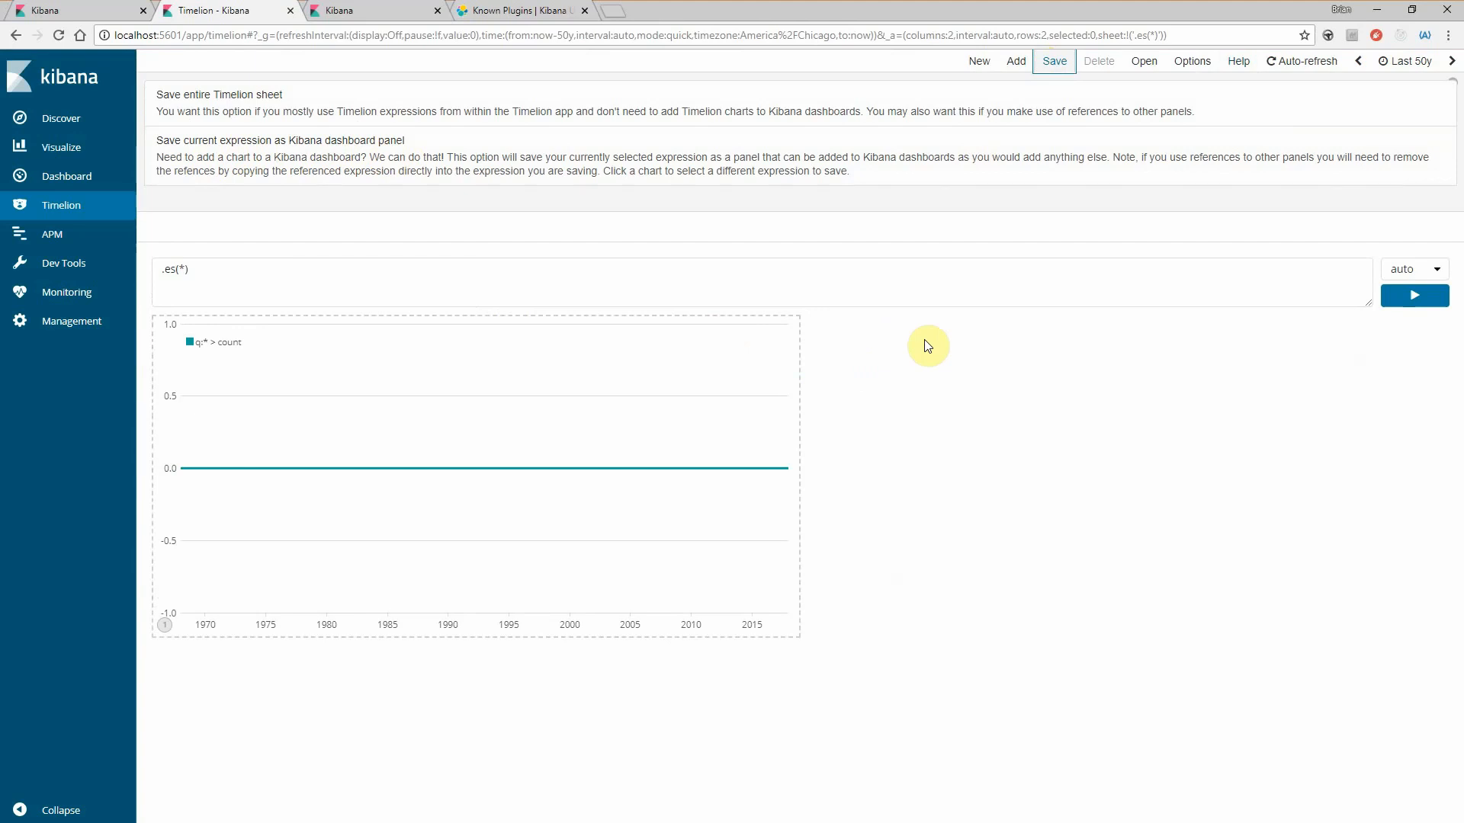
{"action": "left_click", "coordinate": [70, 149]}
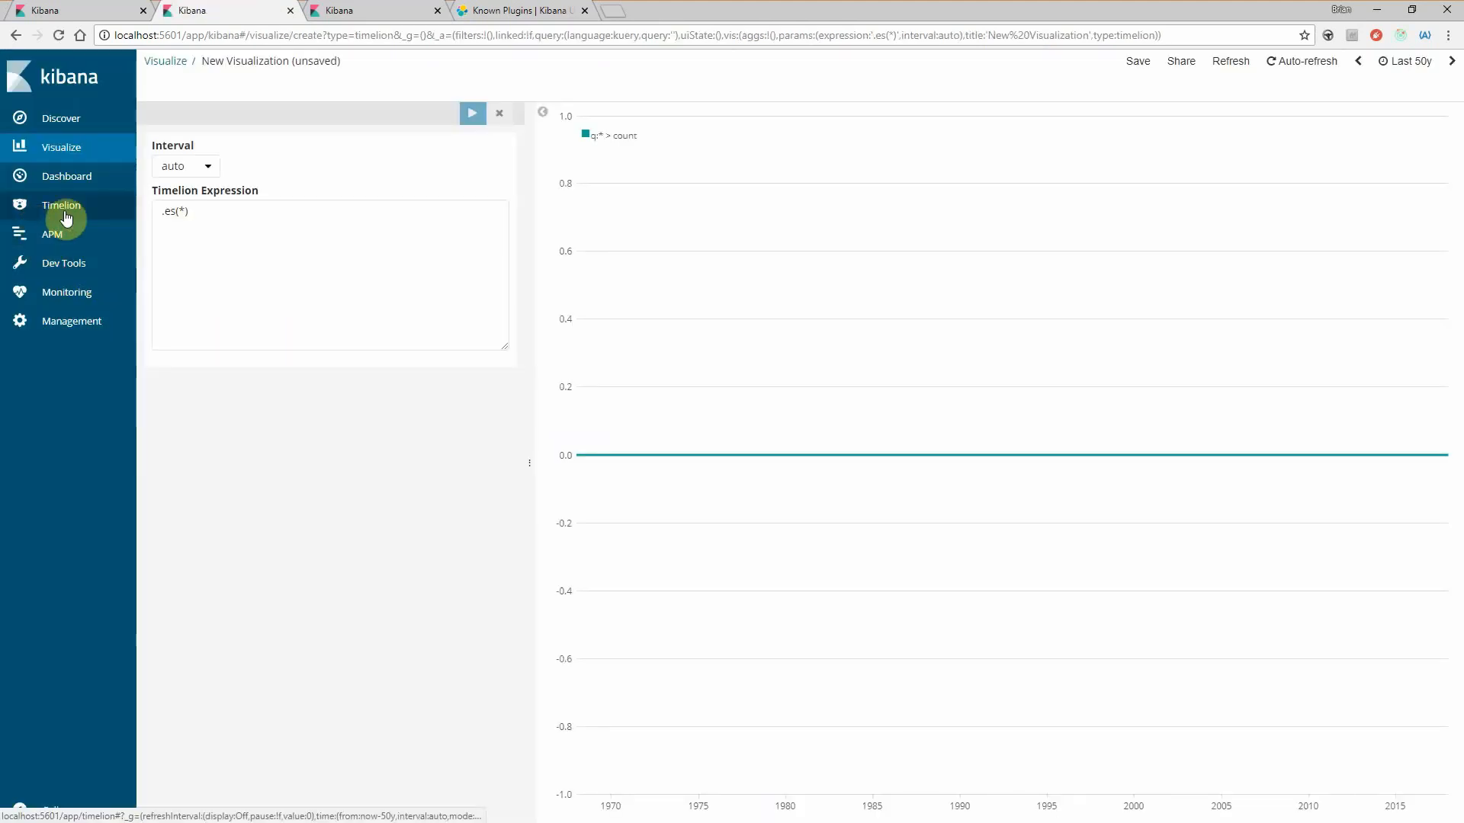
{"action": "left_click", "coordinate": [30, 203]}
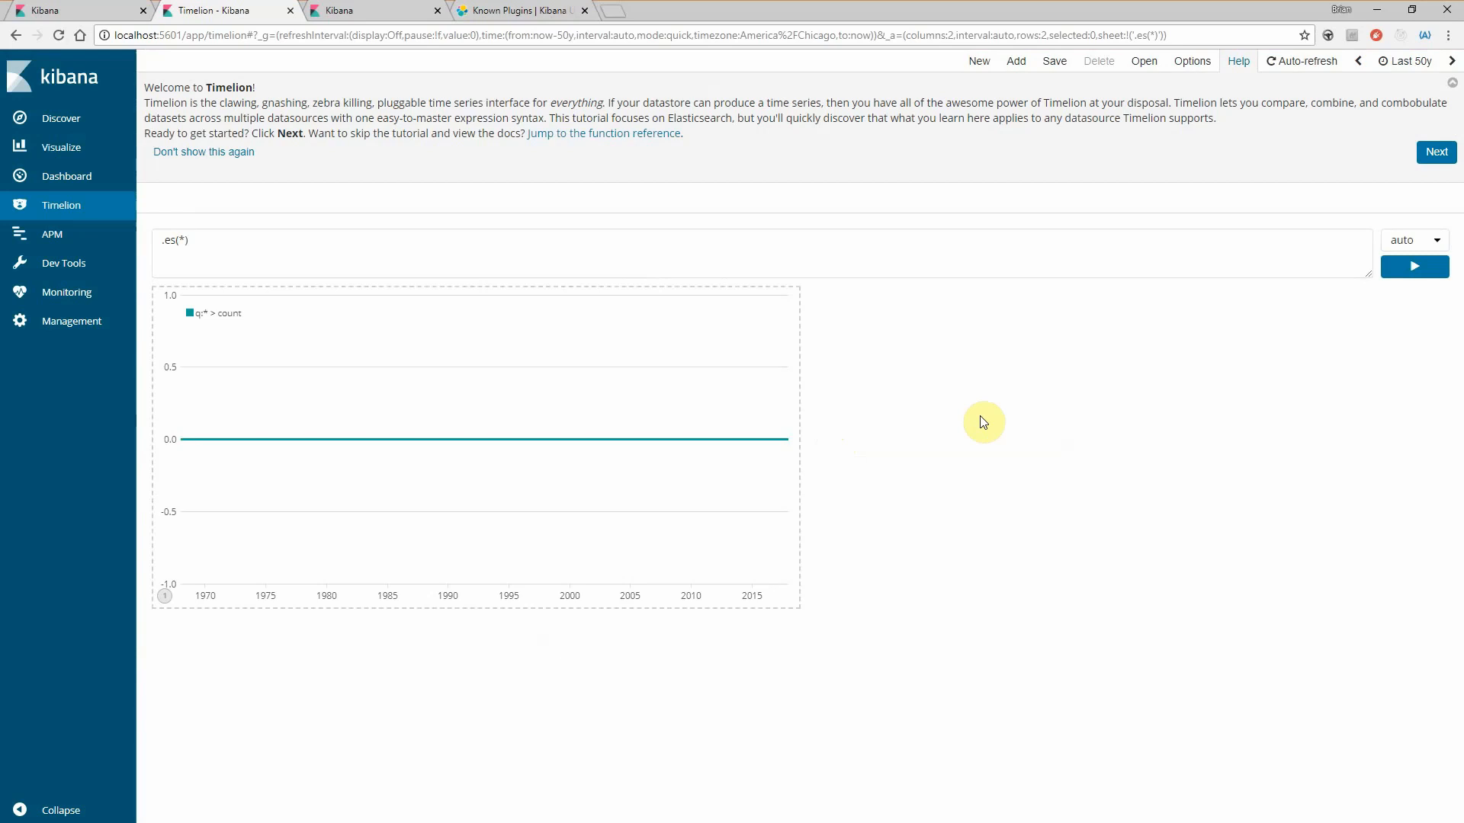
- Inspect the Timelion expression field and the available interval choices without changing them
{"action": "left_click", "coordinate": [764, 254]}
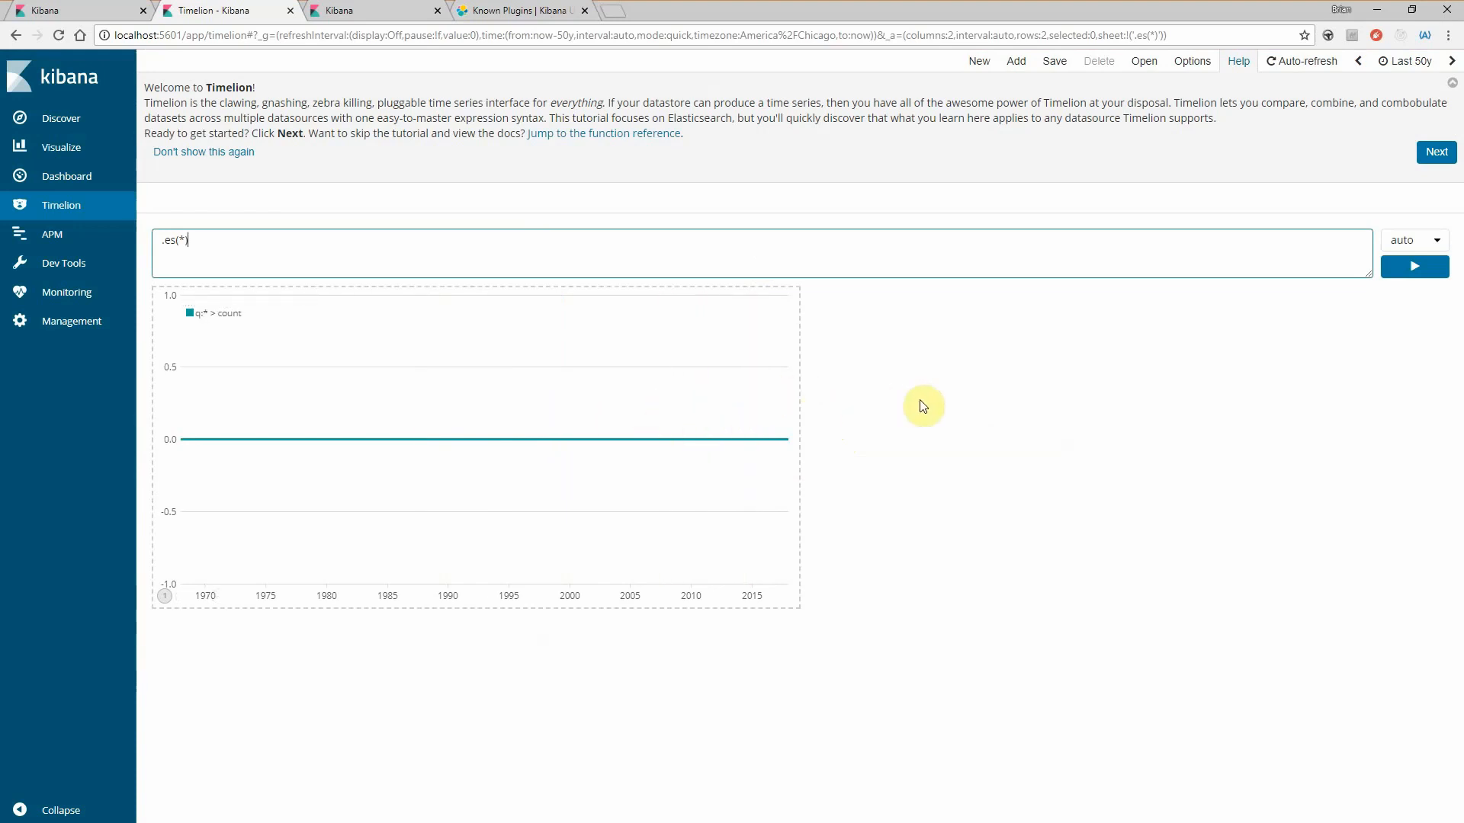
{"action": "left_click", "coordinate": [1419, 242]}
{"action": "left_click", "coordinate": [1261, 363]}
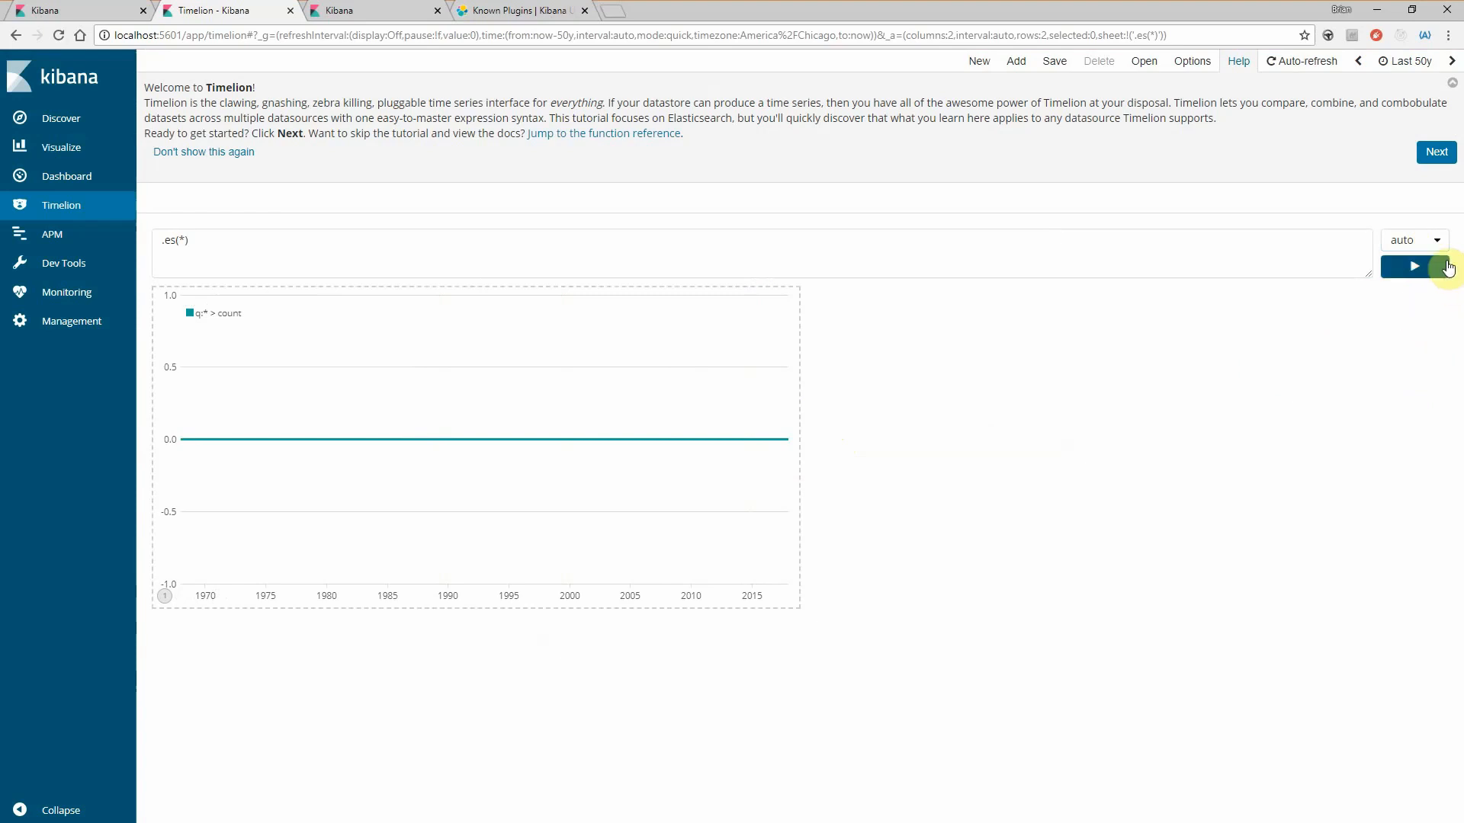
{"action": "left_click", "coordinate": [1407, 243]}
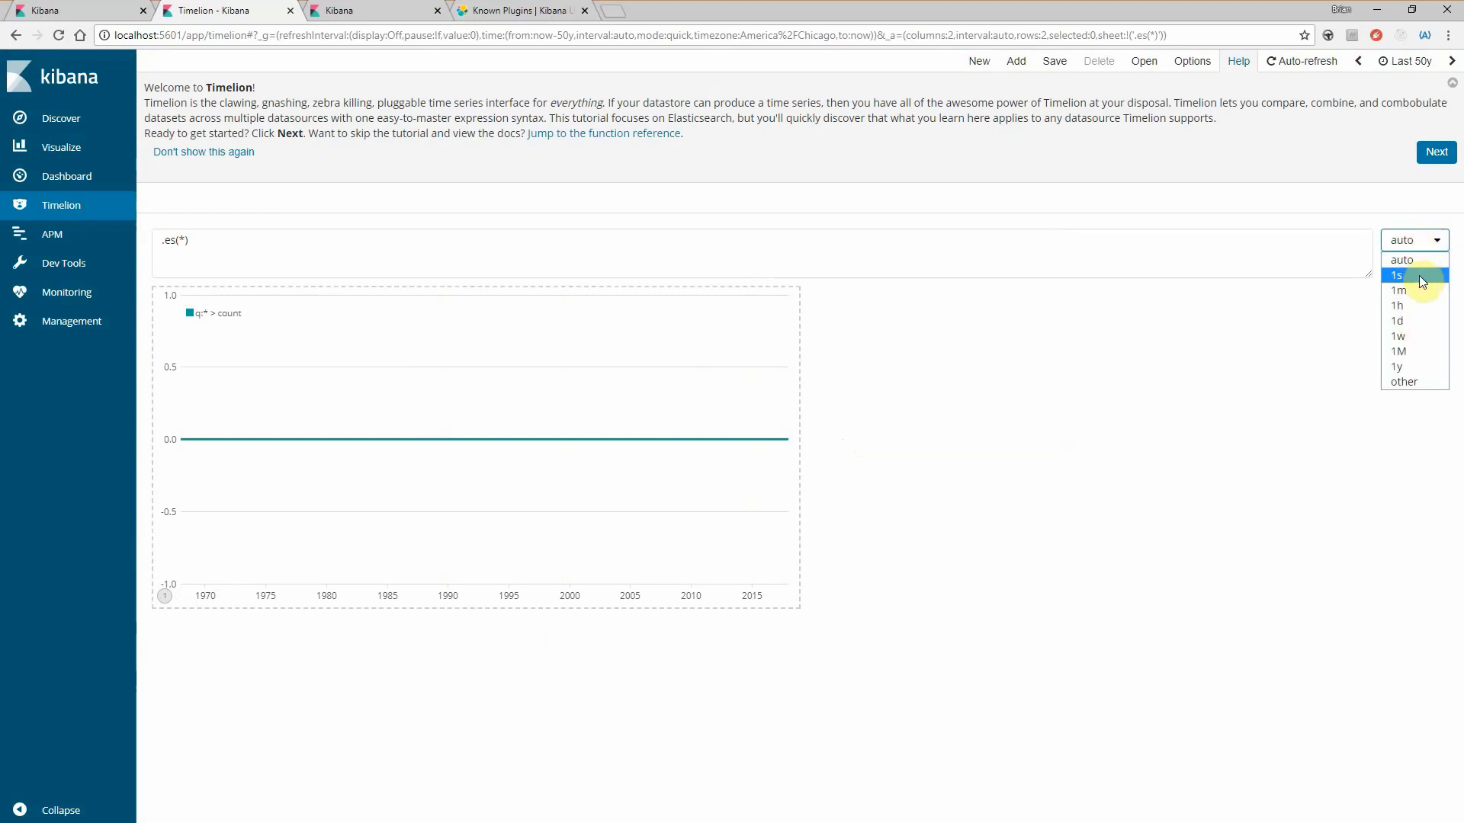
{"action": "left_click", "coordinate": [1309, 340]}
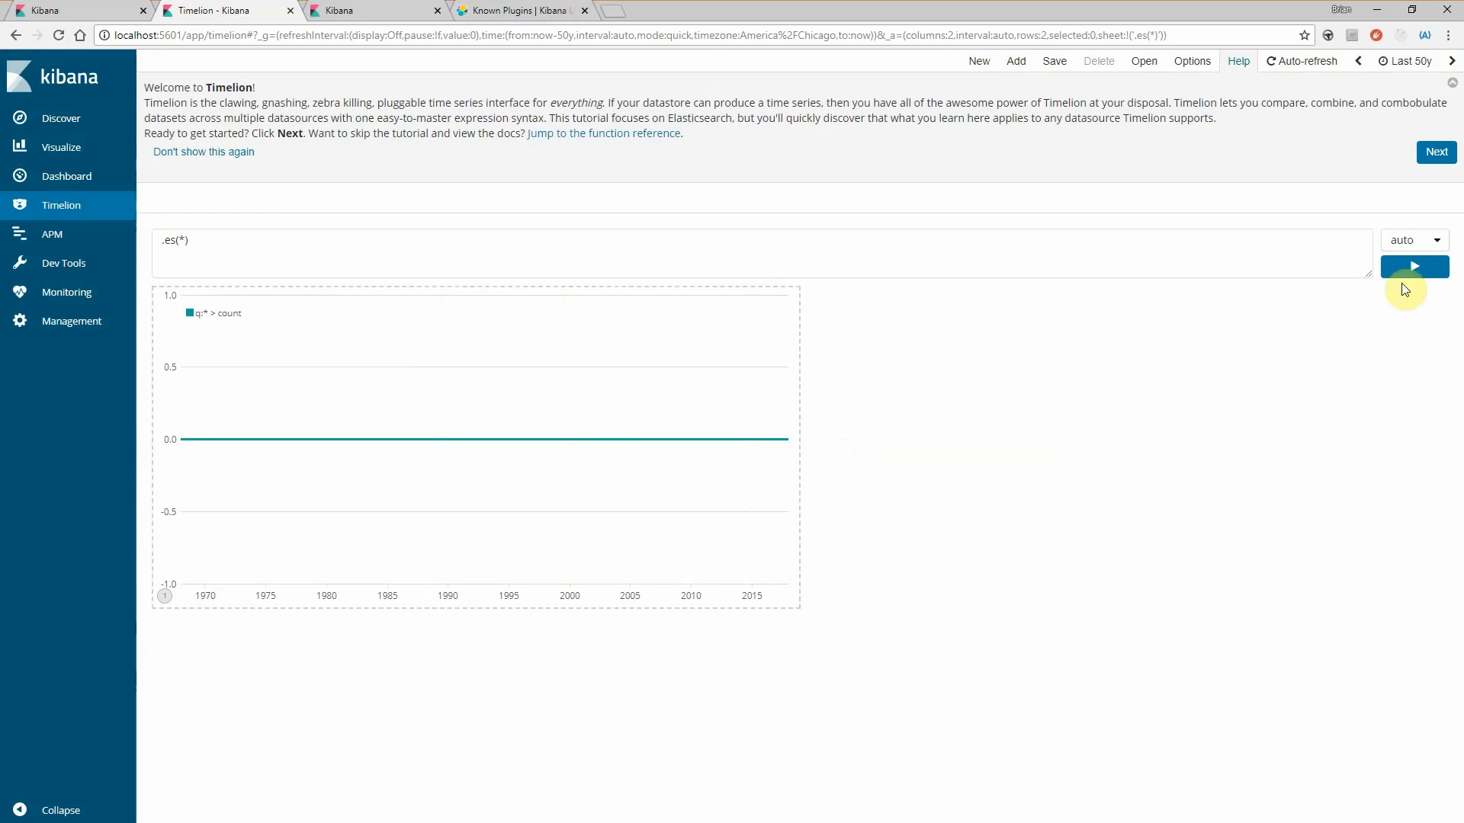
{"action": "left_click", "coordinate": [1418, 241]}
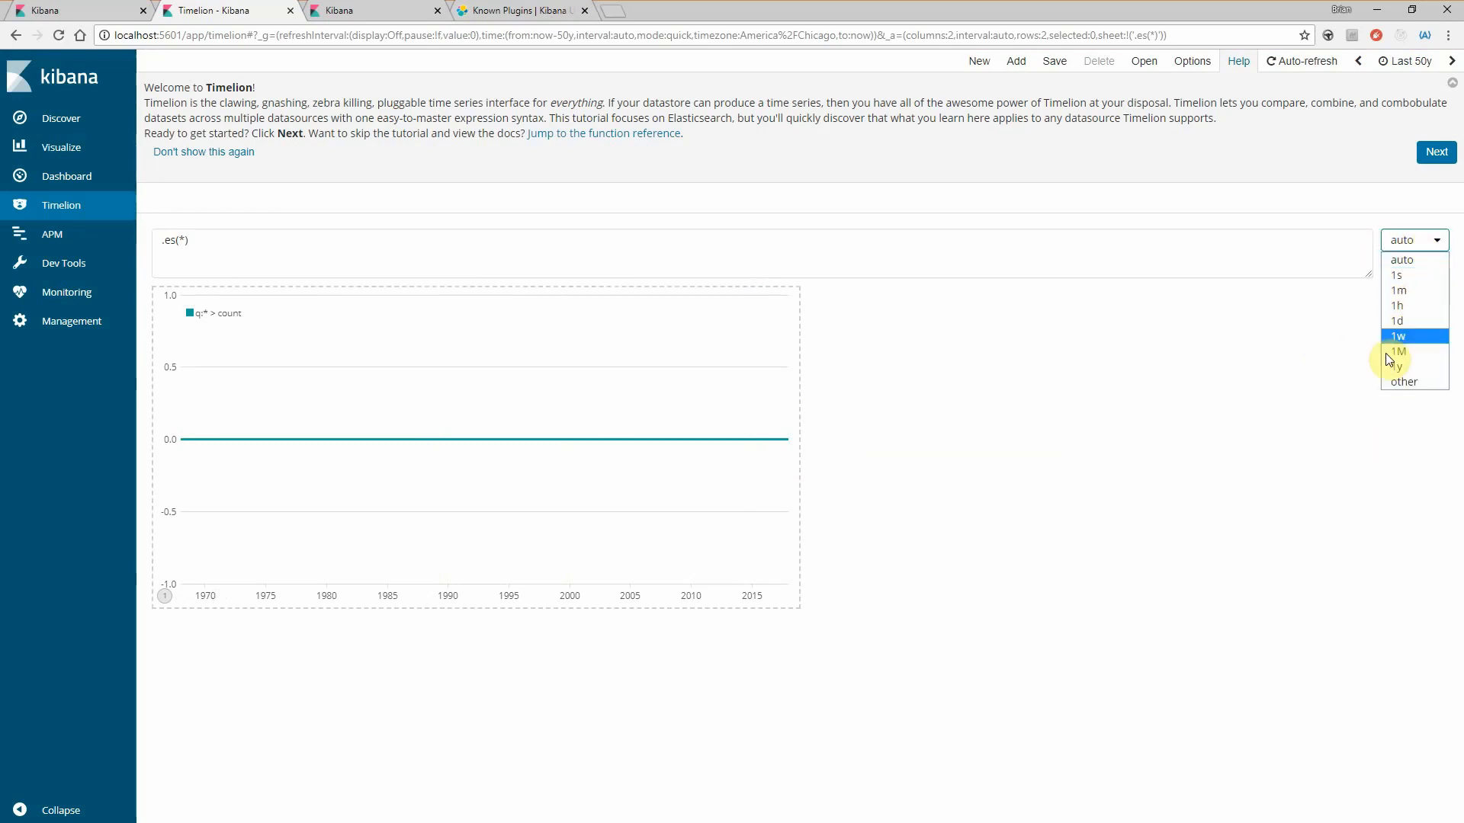
{"action": "left_click", "coordinate": [1228, 487]}
{"action": "left_click", "coordinate": [316, 258]}
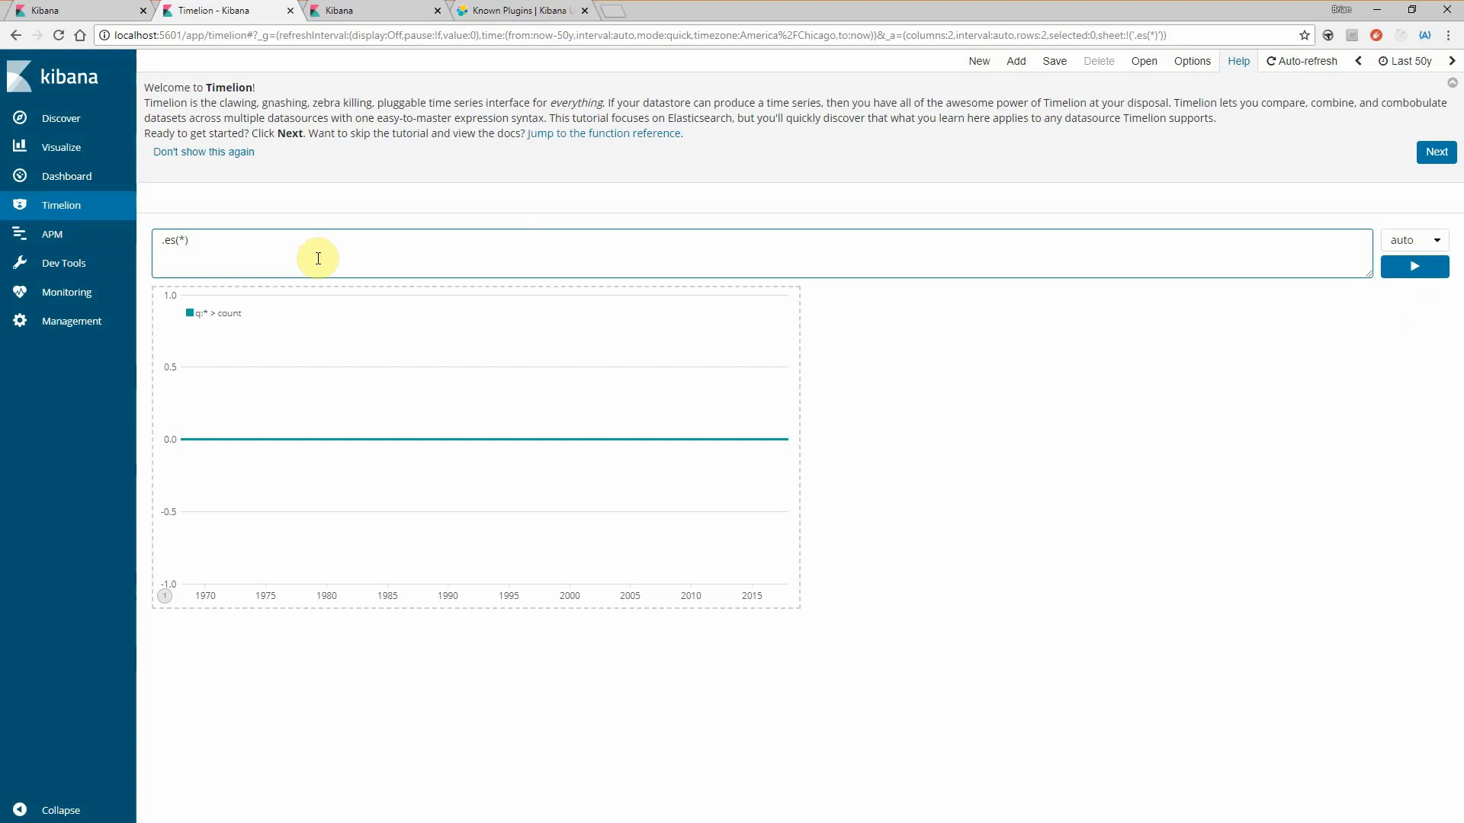
{"action": "left_click", "coordinate": [760, 130]}
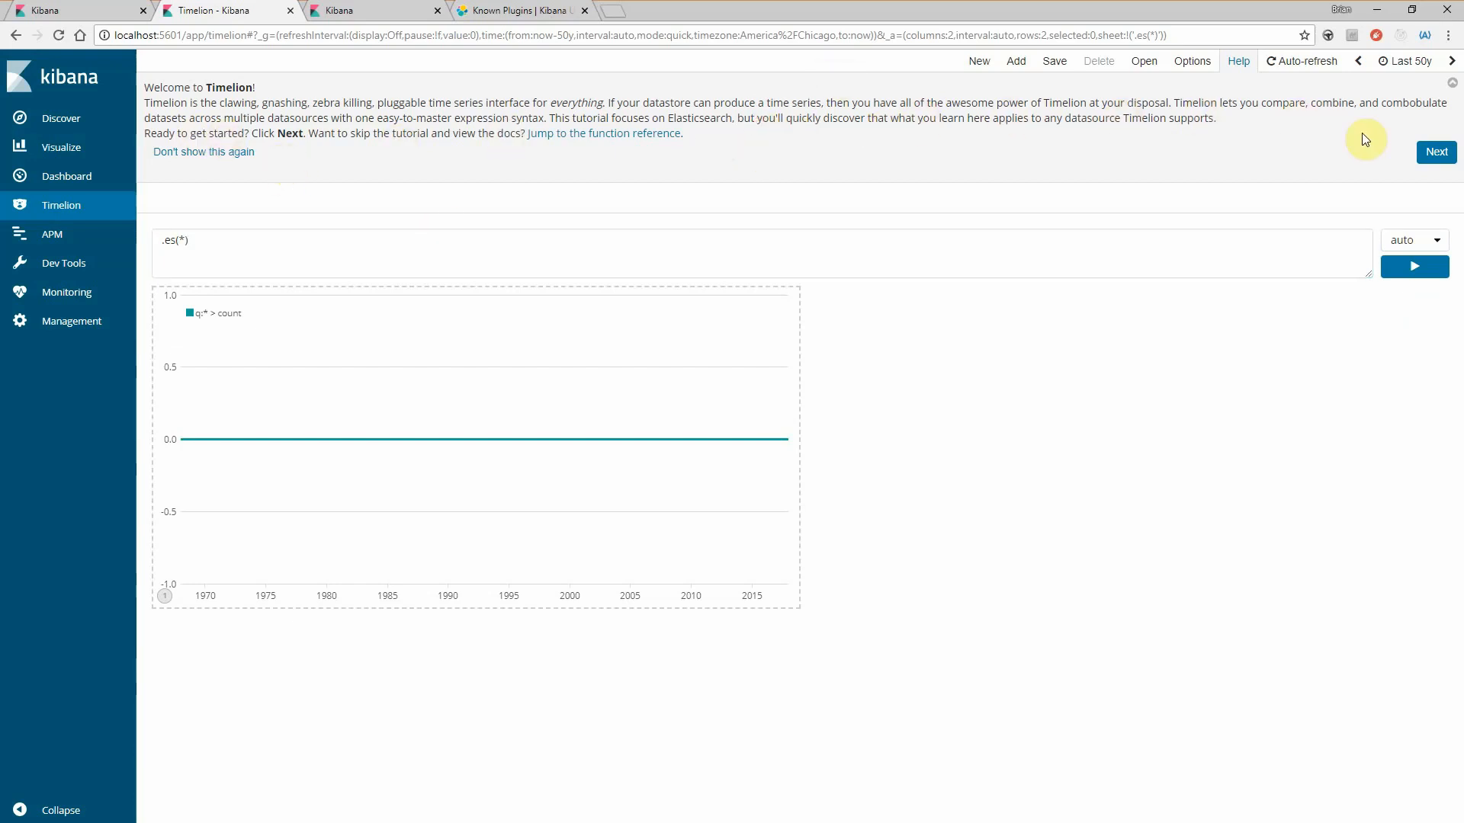
- Advance the Timelion tutorial one page and read its index, time field and data range check
{"action": "left_click", "coordinate": [1432, 150]}
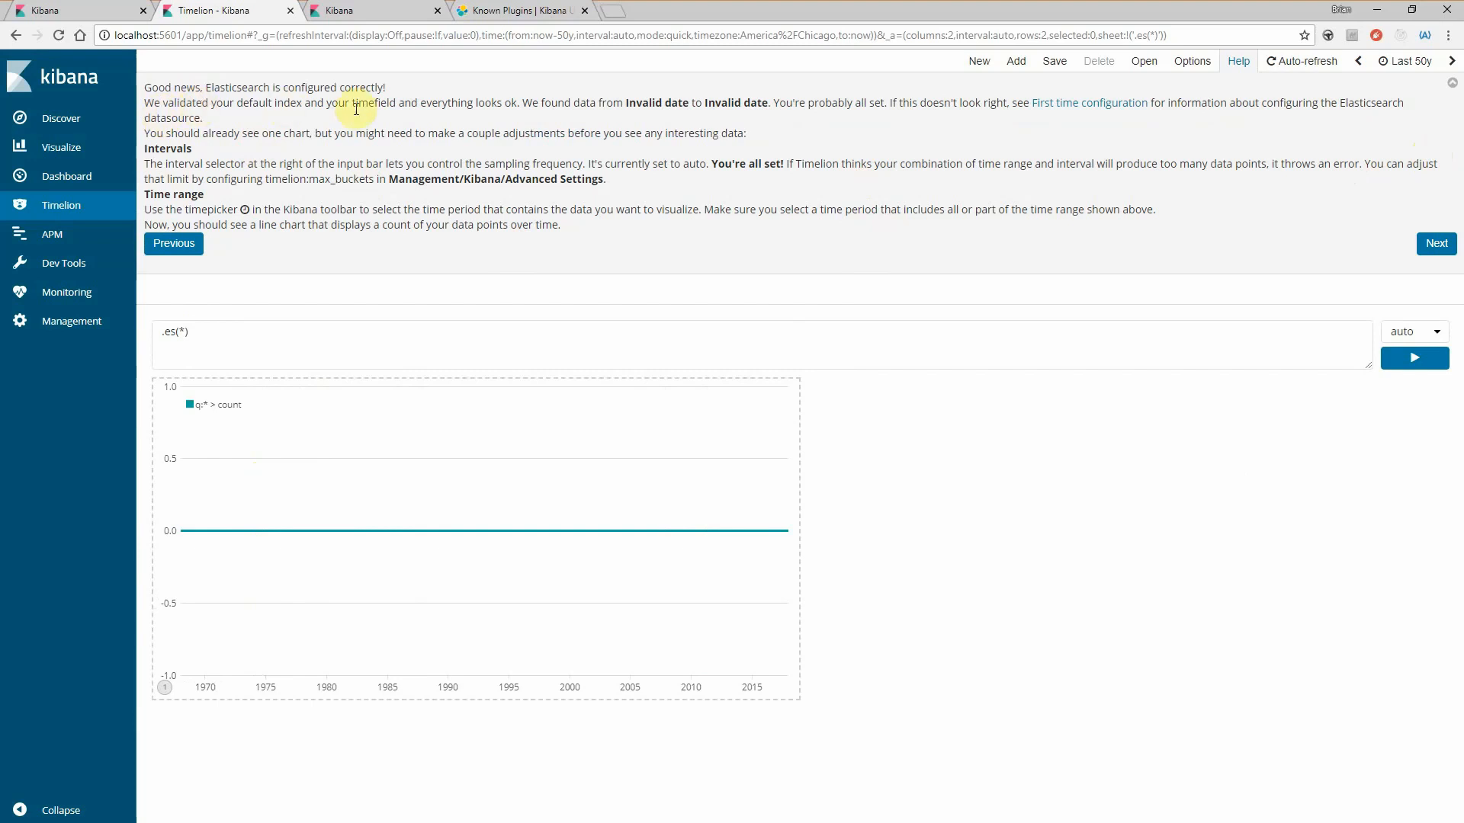
{"action": "left_click_drag", "start_coordinate": [420, 102], "coordinate": [514, 102]}
{"action": "left_click", "coordinate": [519, 102]}
{"action": "left_click_drag", "start_coordinate": [626, 102], "coordinate": [772, 100]}
{"action": "left_click", "coordinate": [769, 100]}
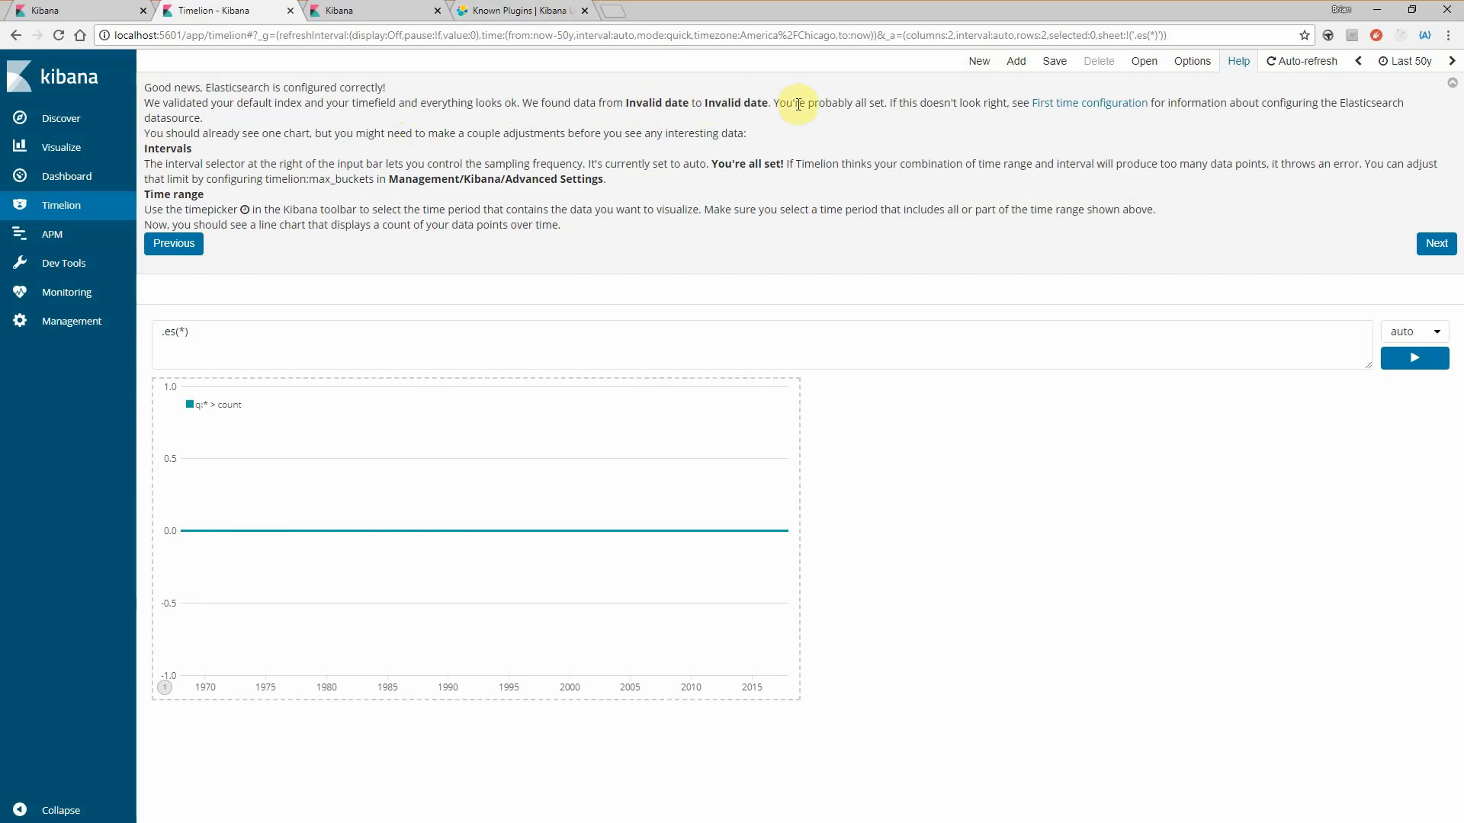
- Open the tutorial's first time configuration help and read which advanced settings define Timelion's default index and time field
{"action": "left_click", "coordinate": [1106, 112]}
{"action": "left_click_drag", "start_coordinate": [840, 105], "coordinate": [1046, 111]}
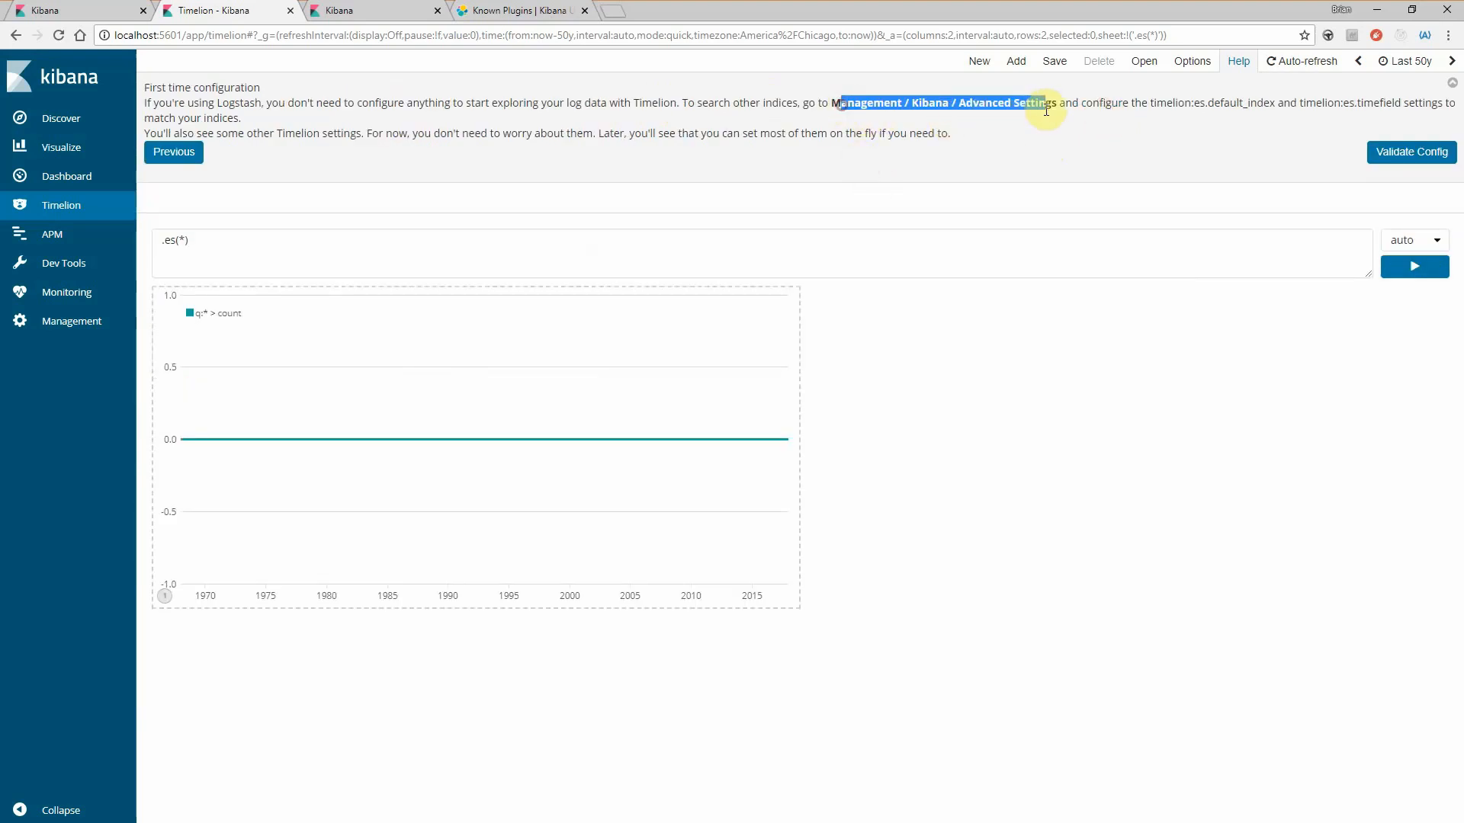
{"action": "left_click", "coordinate": [1046, 111]}
{"action": "left_click_drag", "start_coordinate": [1147, 102], "coordinate": [1389, 107]}
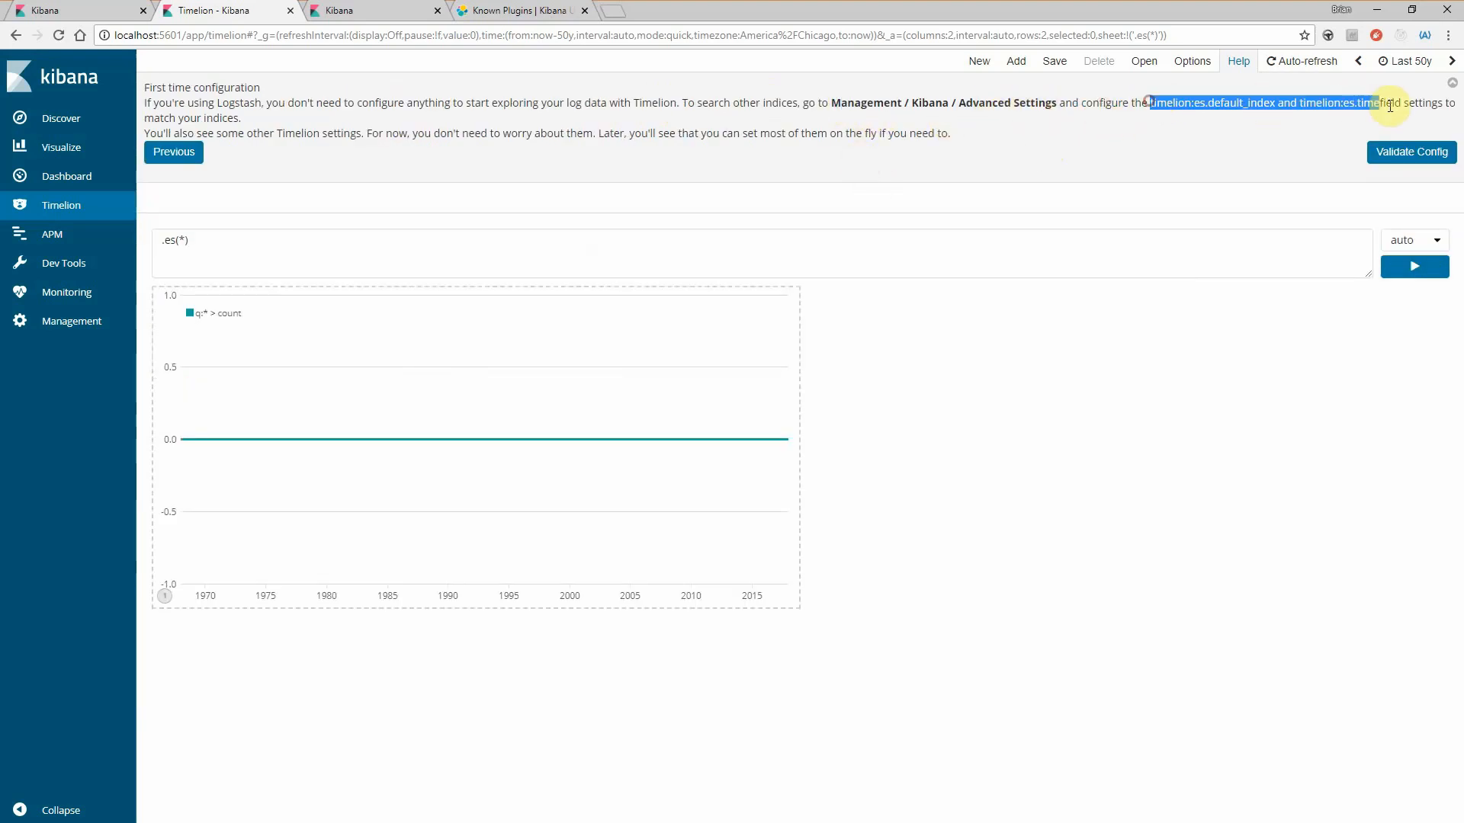
{"action": "left_click", "coordinate": [1386, 110]}
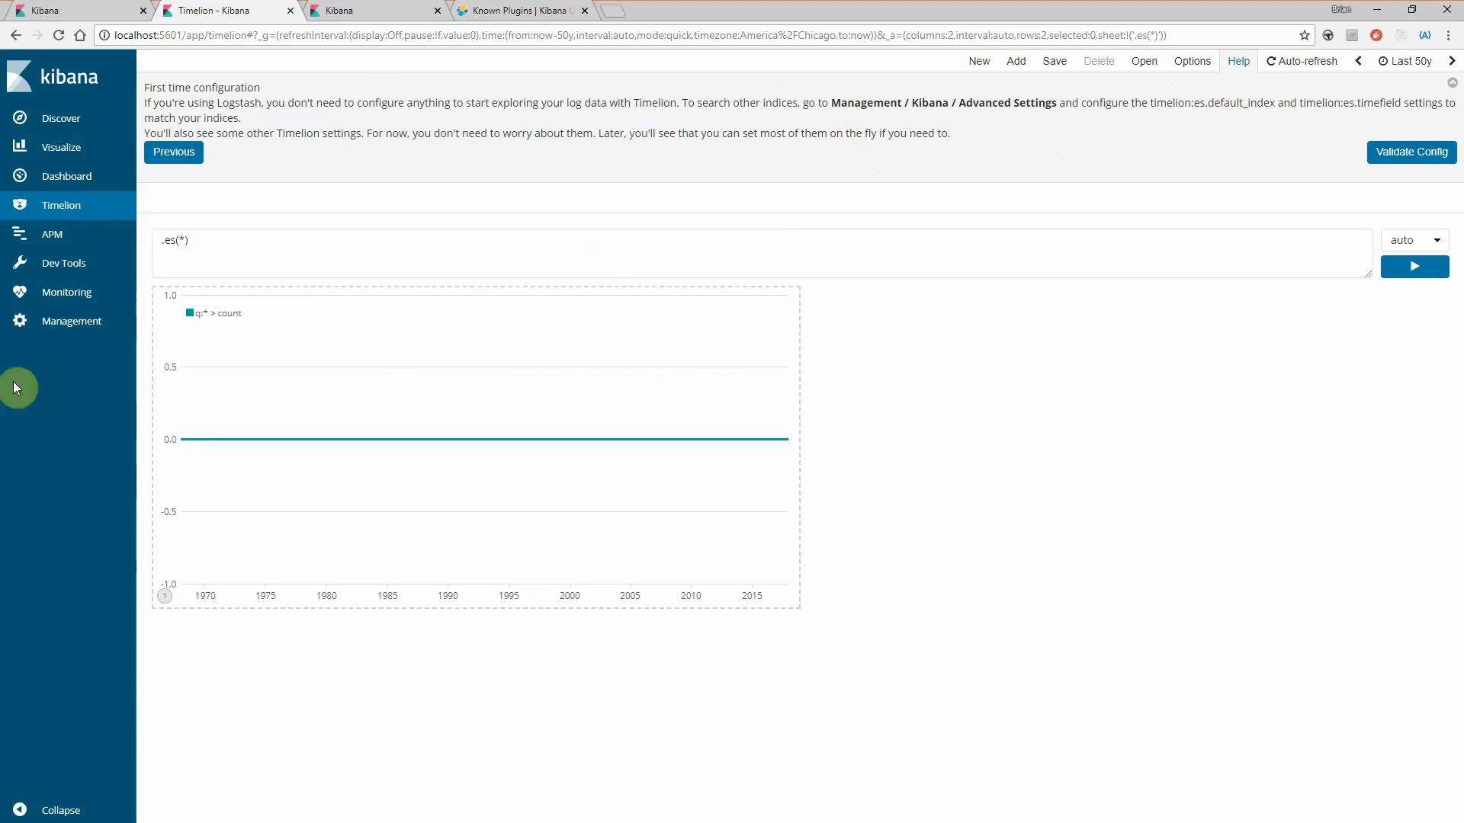
- Open Kibana's Management page in a new tab and examine the timelion:es.timefield value in Advanced Settings
{"action": "middle_click", "coordinate": [61, 324]}
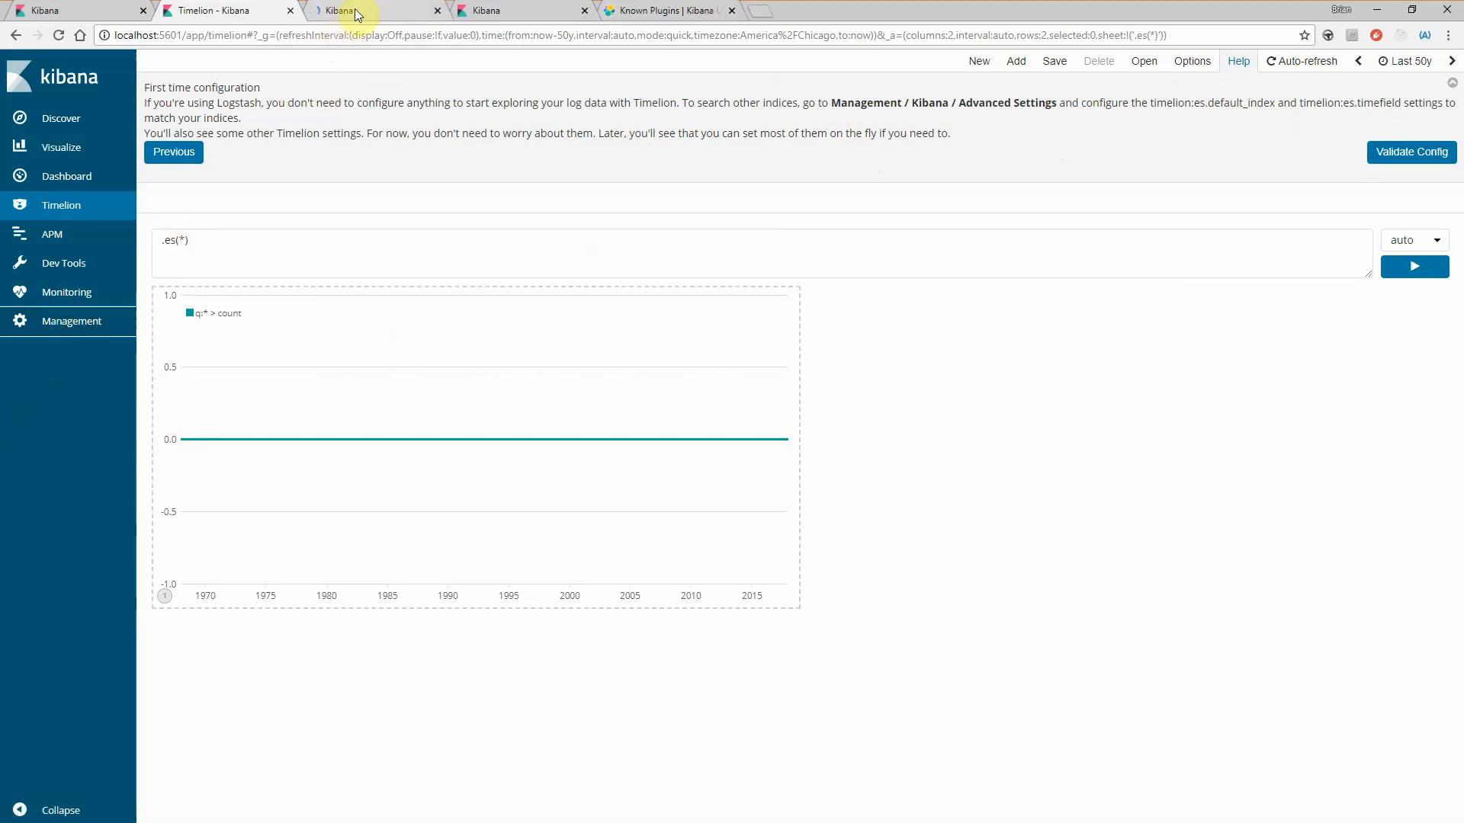
{"action": "left_click", "coordinate": [355, 14]}
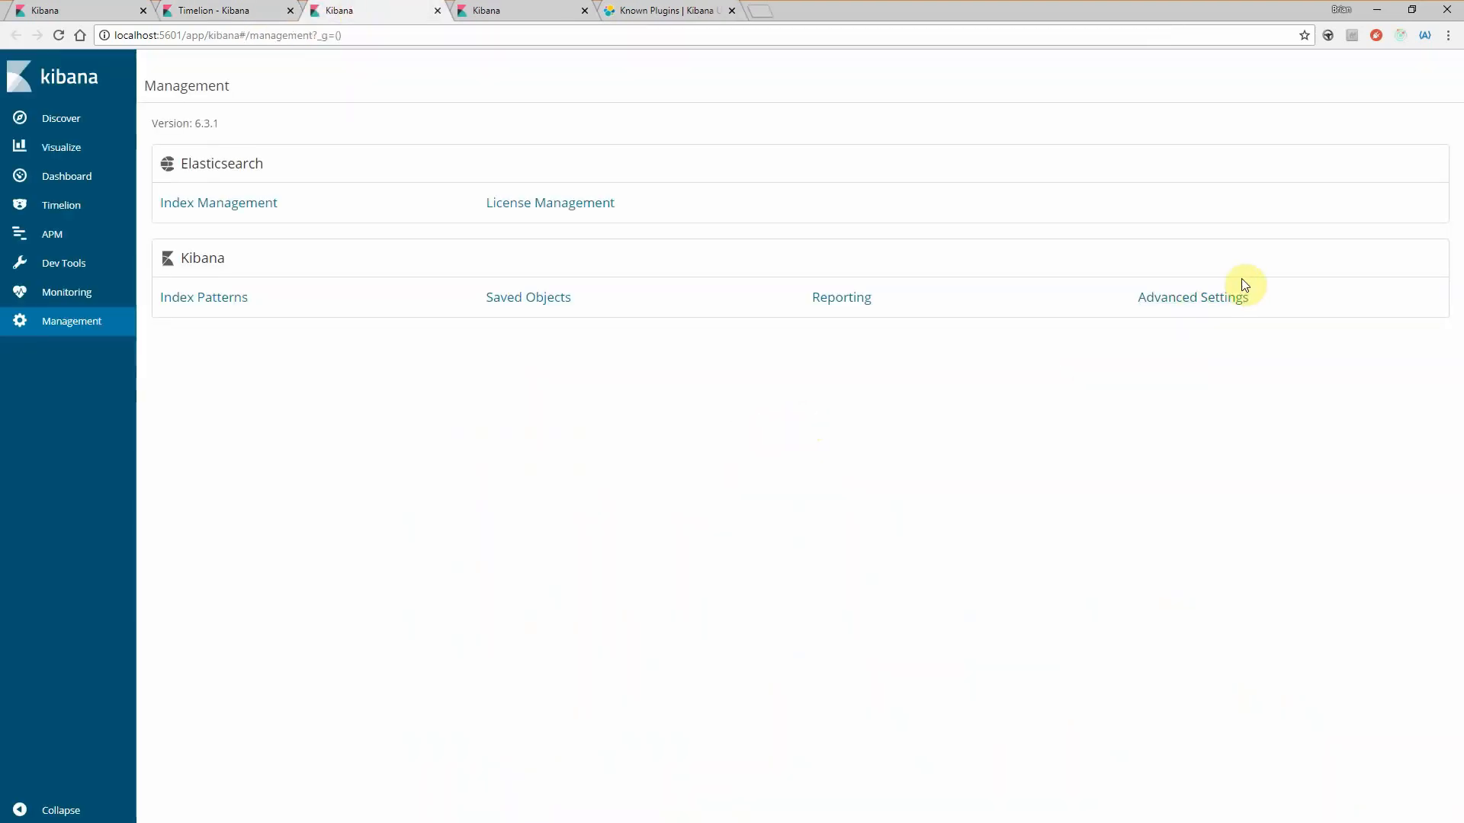
{"action": "left_click", "coordinate": [1216, 297]}
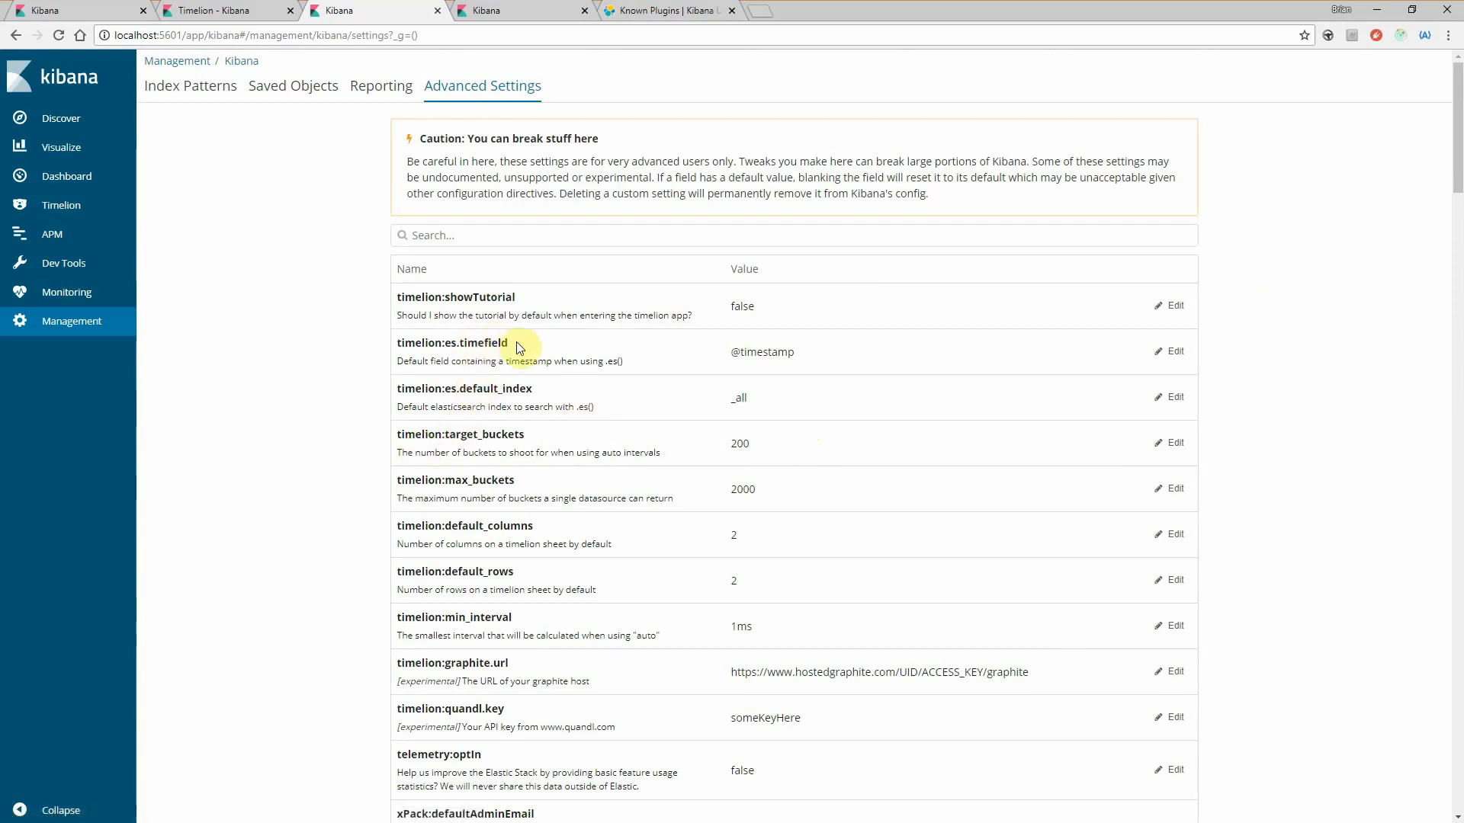
{"action": "left_click_drag", "start_coordinate": [729, 353], "coordinate": [813, 369]}
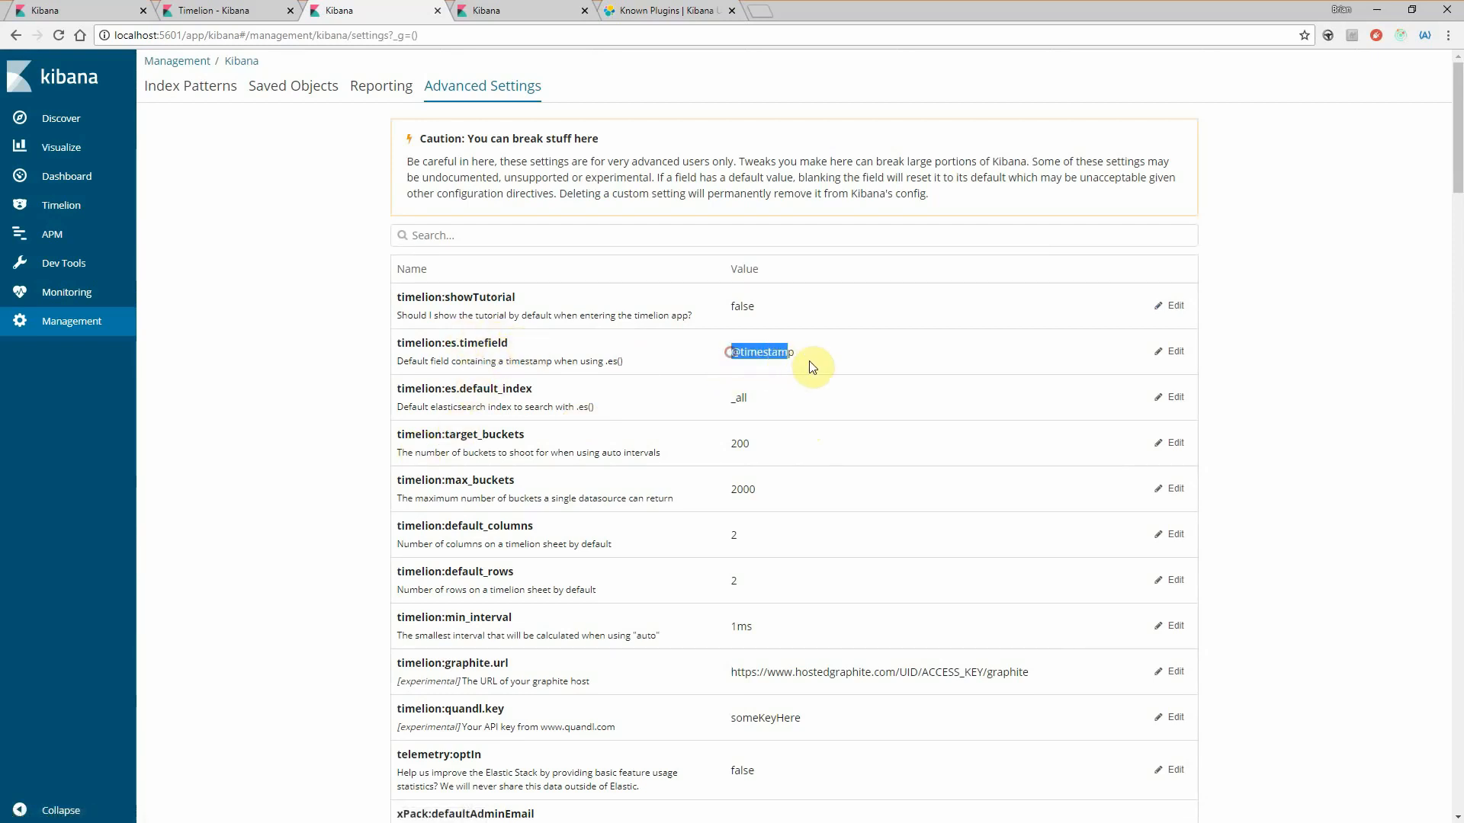
- Change the timelion:es.timefield advanced setting to date and save it
{"action": "left_click", "coordinate": [813, 359]}
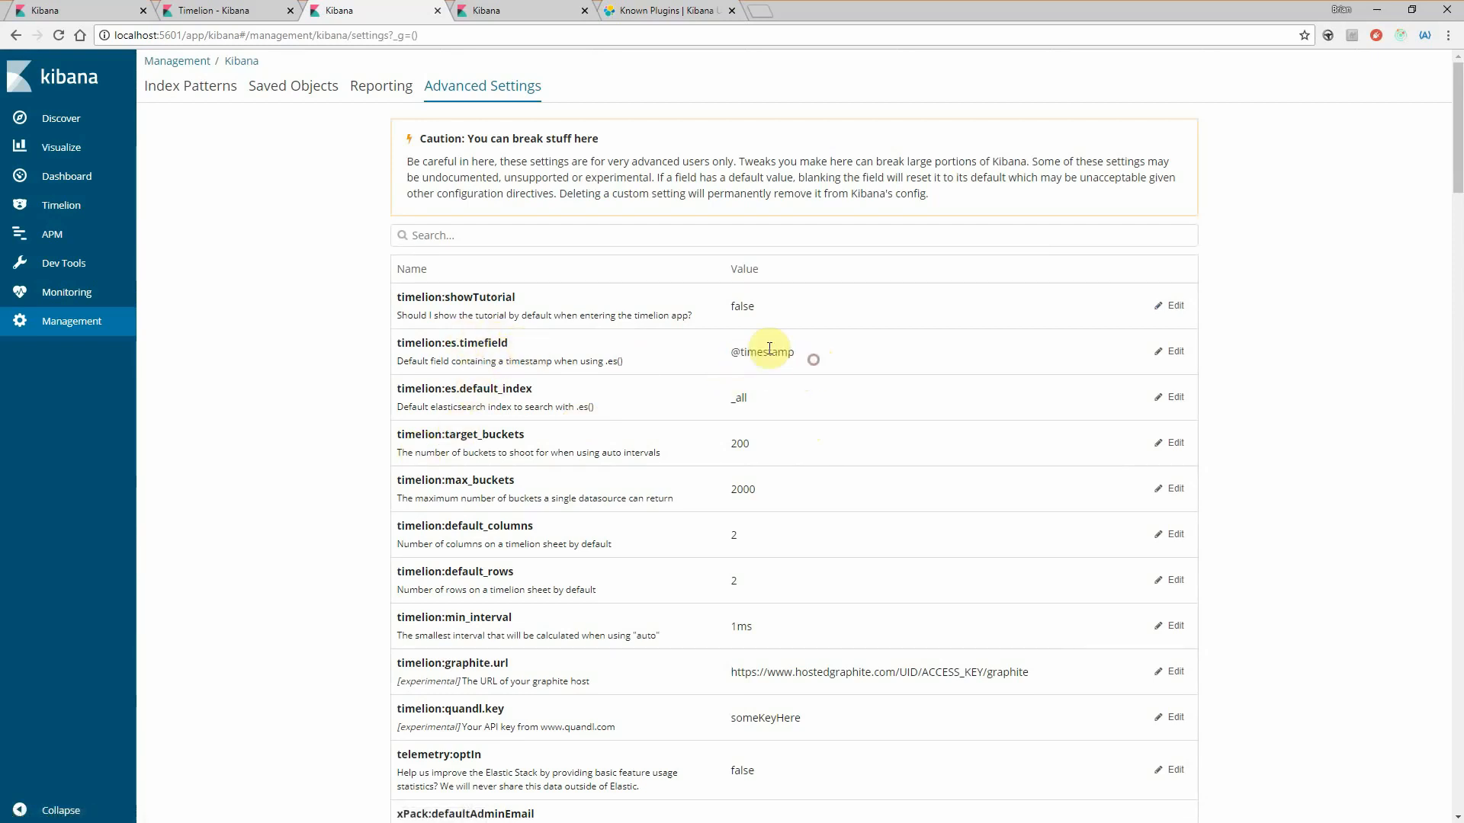
{"action": "left_click", "coordinate": [1171, 352]}
{"action": "left_click", "coordinate": [752, 353]}
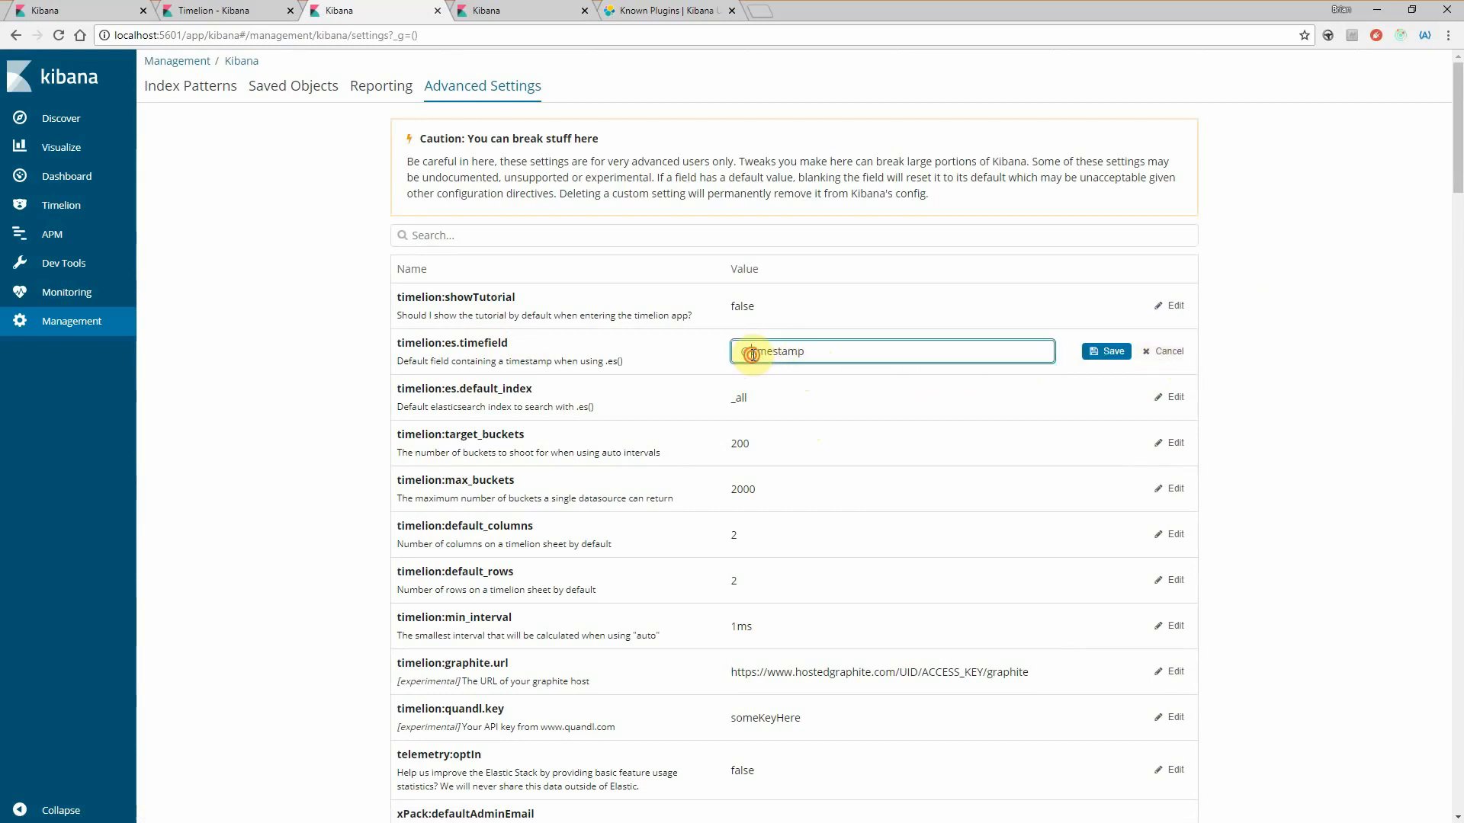
{"action": "double_click", "coordinate": [751, 353]}
{"action": "left_click_drag", "start_coordinate": [830, 356], "coordinate": [661, 358]}
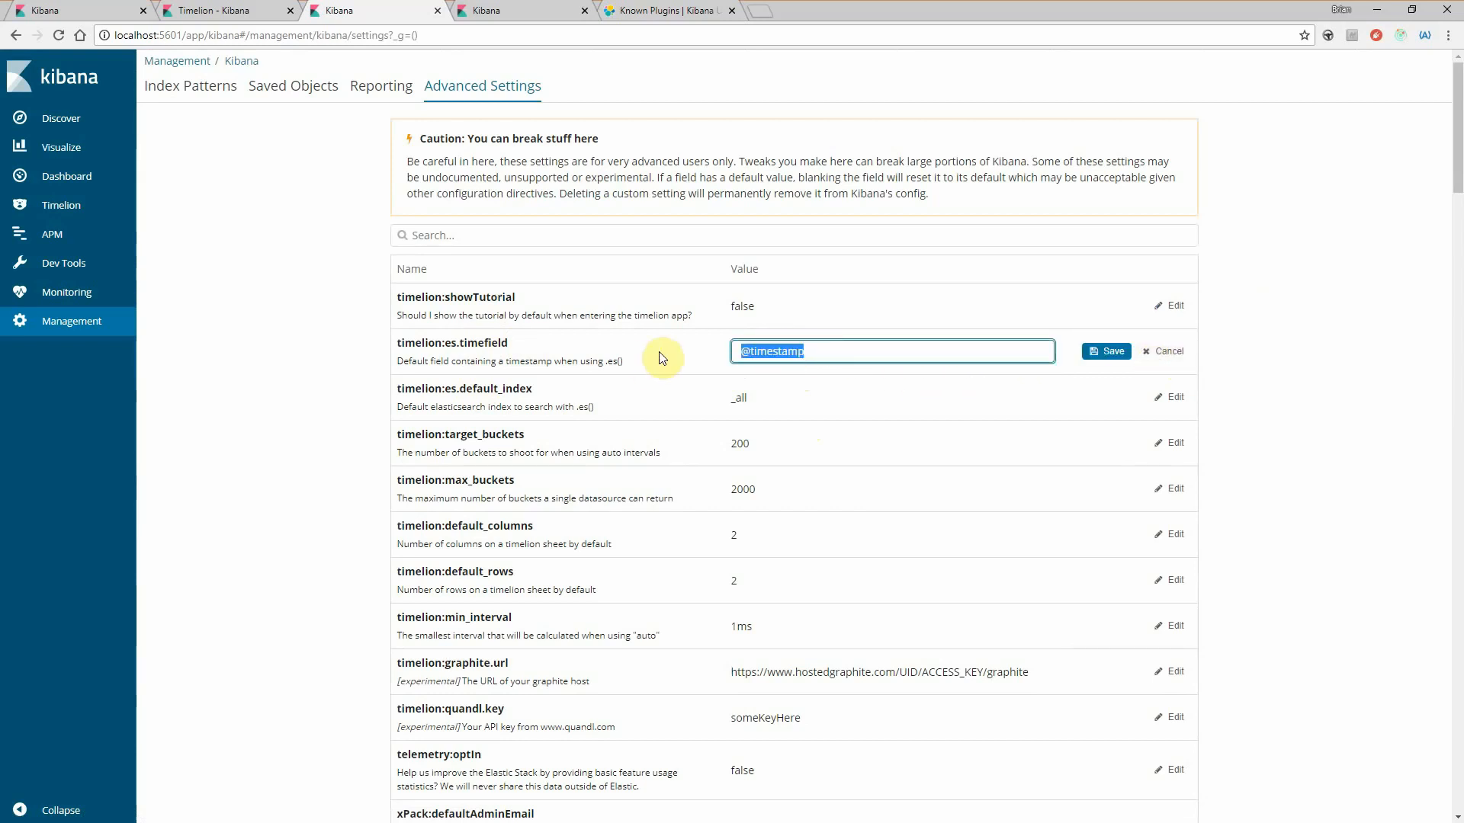
{"action": "type", "text": "date"}
{"action": "left_click", "coordinate": [1106, 352]}
- Reopen Timelion, close its old tab, and advance the tutorial to the page about querying the Elasticsearch datasource
{"action": "left_click", "coordinate": [107, 205]}
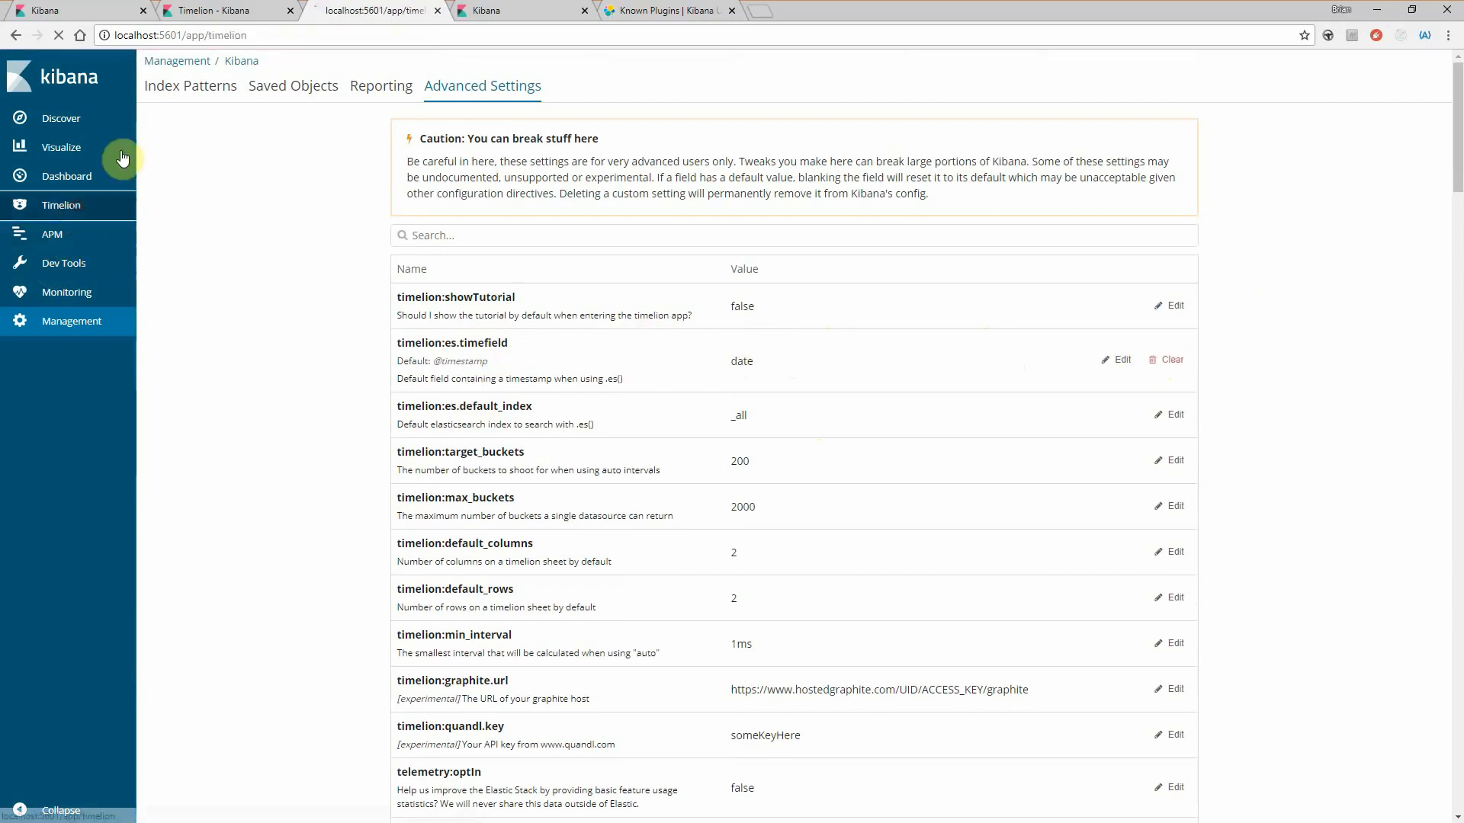
{"action": "middle_click", "coordinate": [226, 15]}
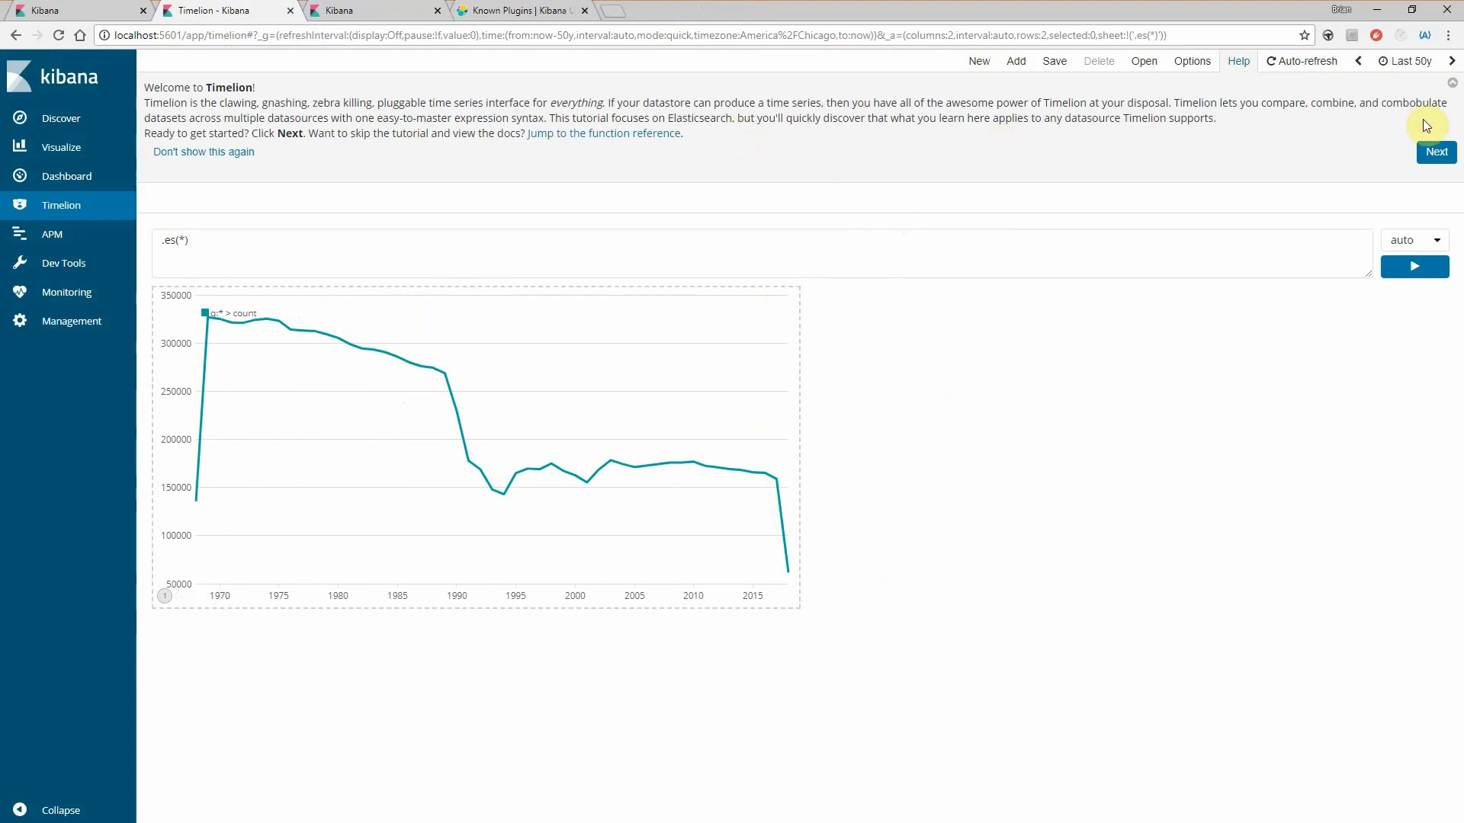
{"action": "left_click", "coordinate": [1436, 154]}
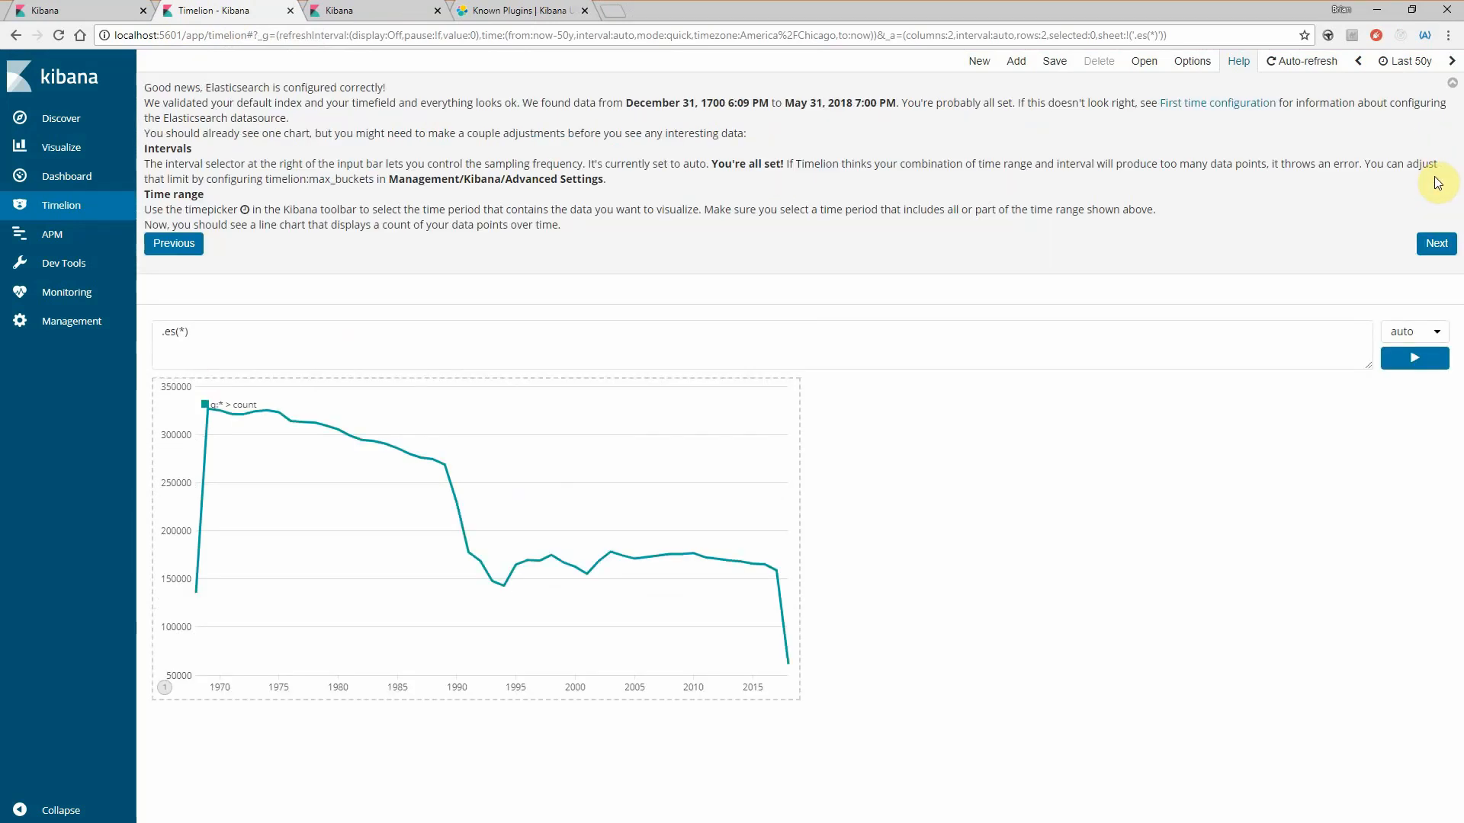
{"action": "left_click", "coordinate": [1436, 248]}
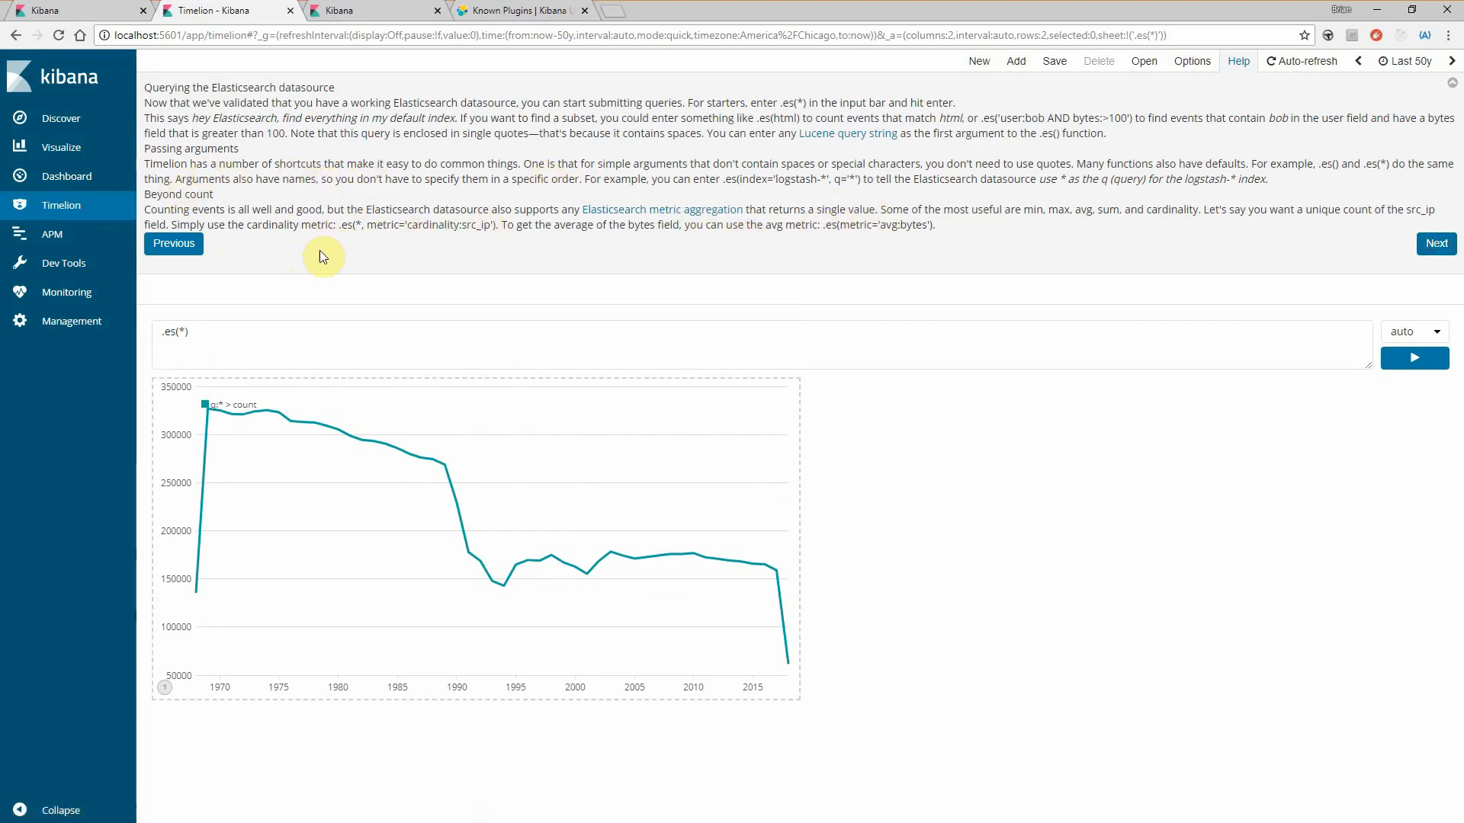
- Change the Timelion expression to .es(element:TAVG, metric='avg:temp') and run it to plot the average temperature
{"action": "left_click", "coordinate": [220, 329]}
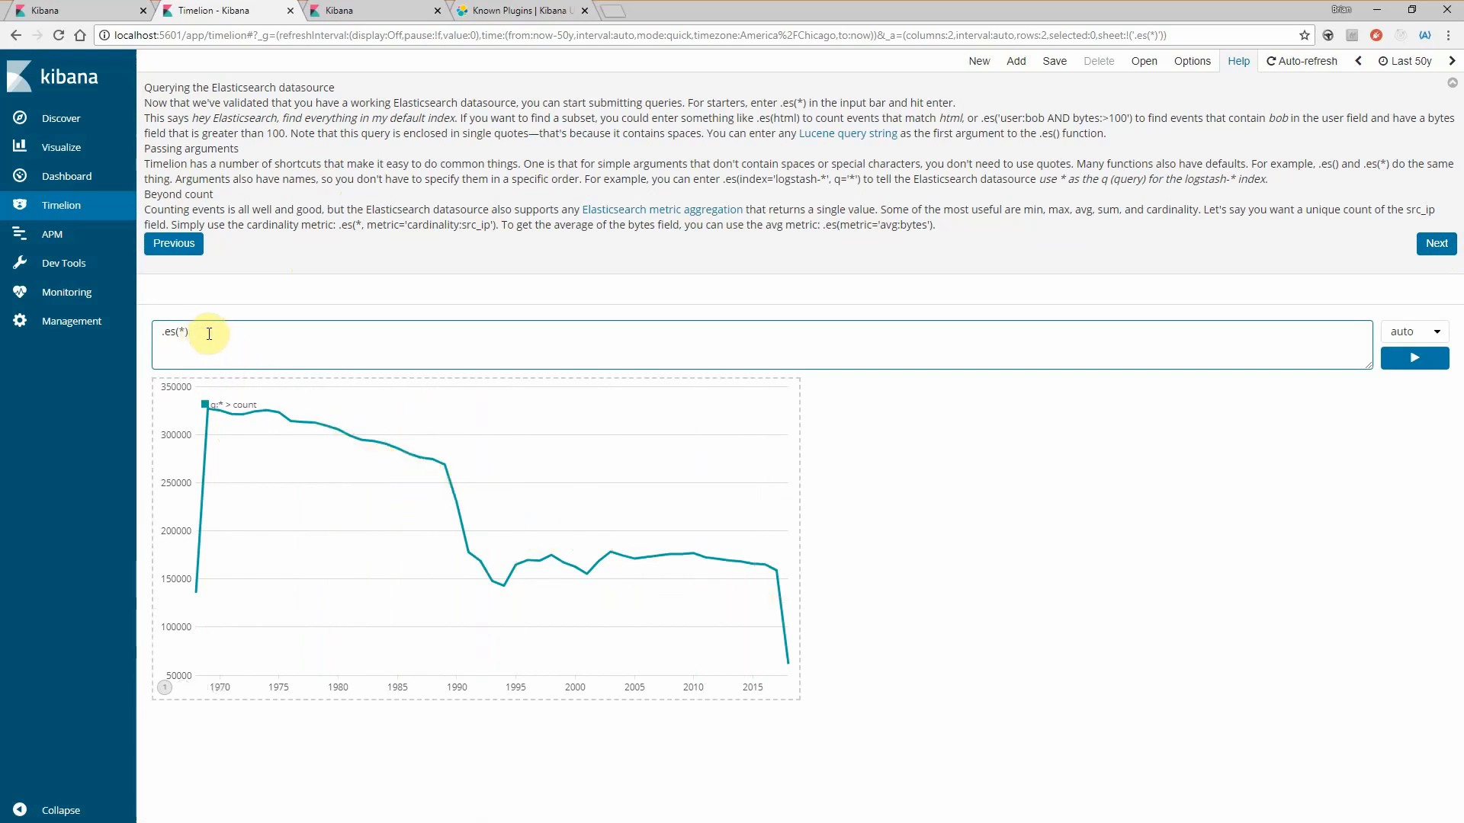
{"action": "key", "text": "BackSpace"}
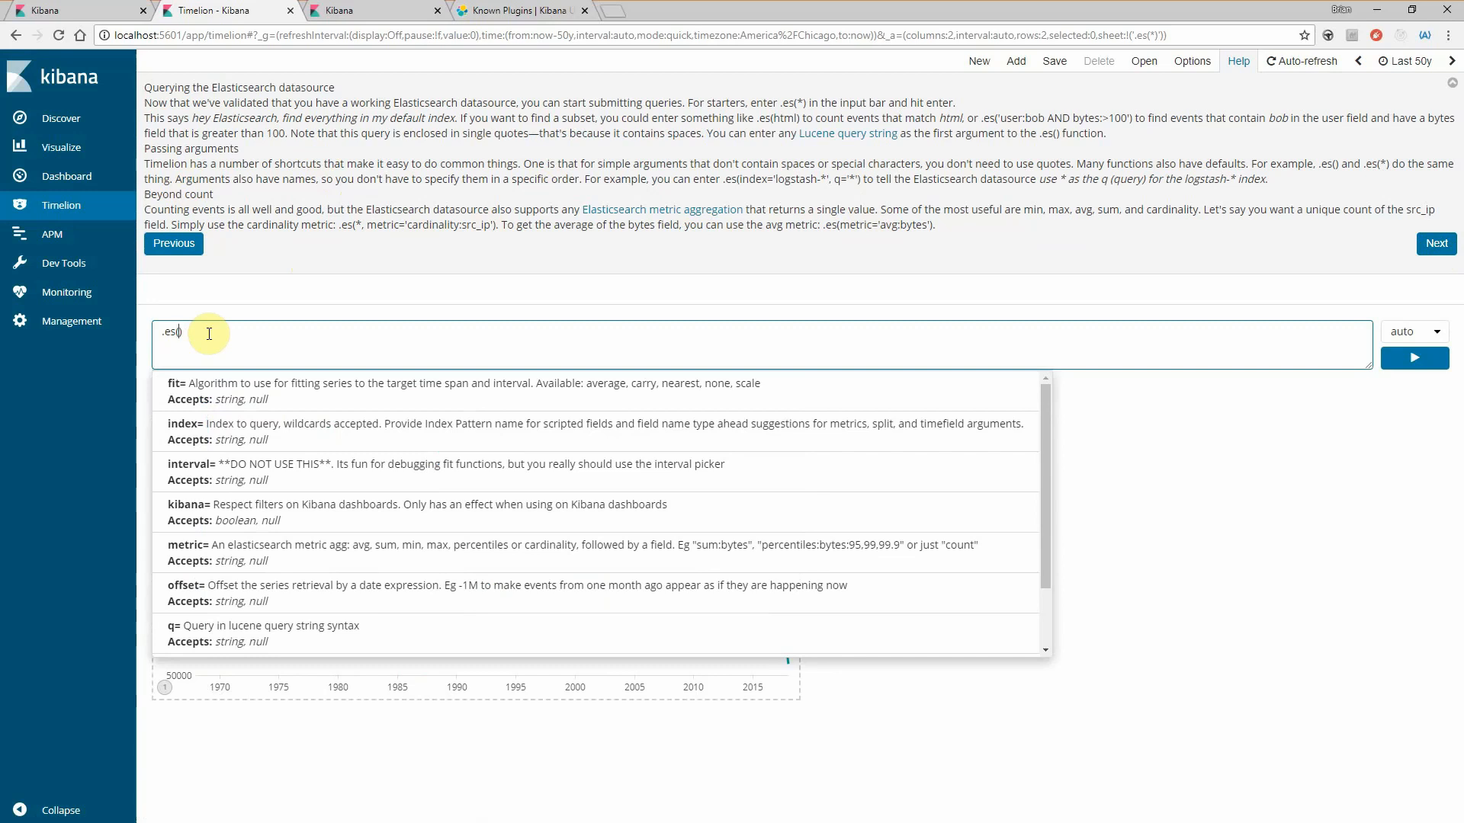
{"action": "type", "text": "element:TA"}
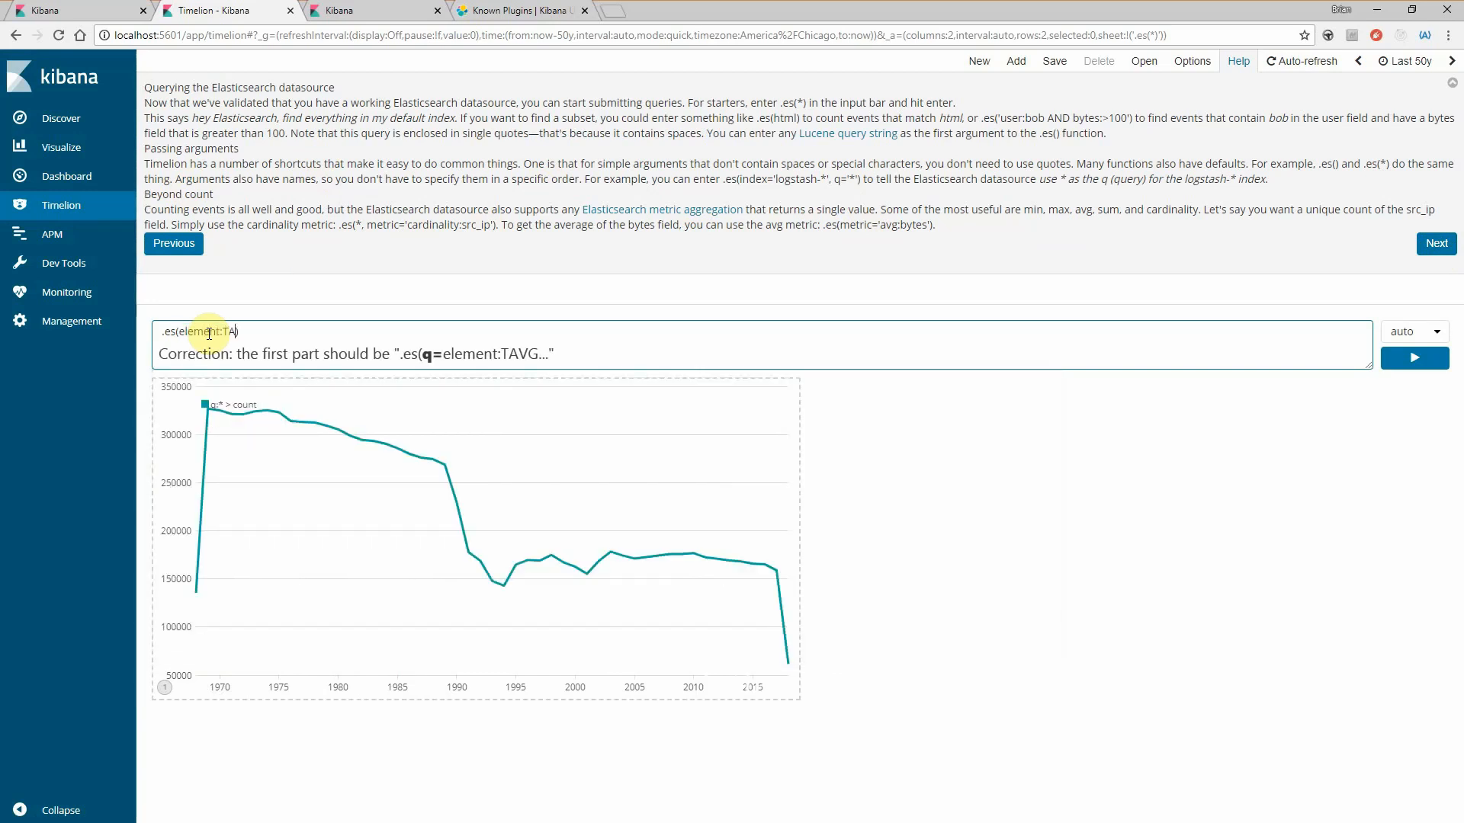
{"action": "type", "text": "VG"}
{"action": "key", "text": "BackSpace"}
{"action": "type", "text": ", "}
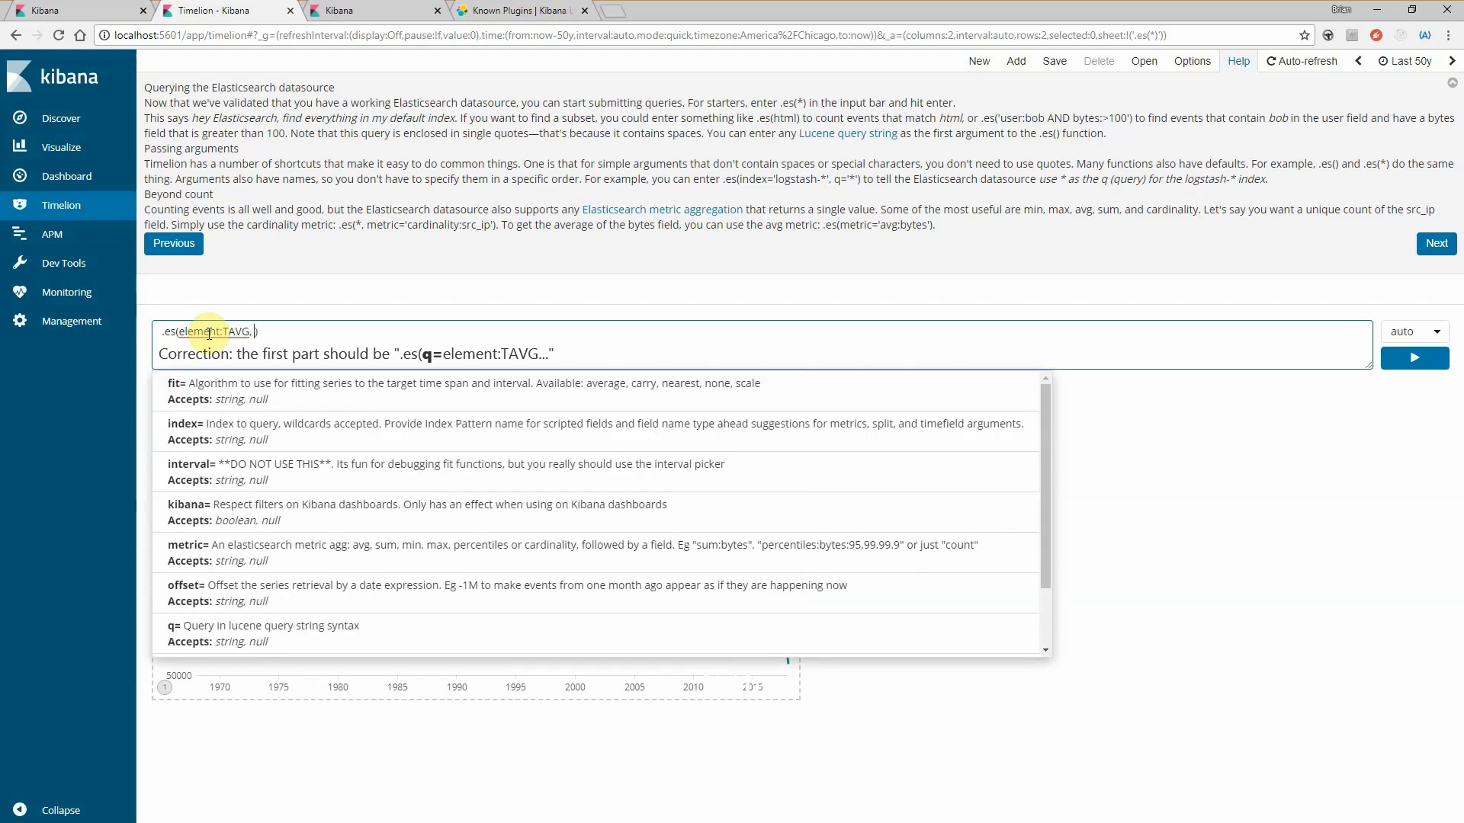
{"action": "type", "text": "metric"}
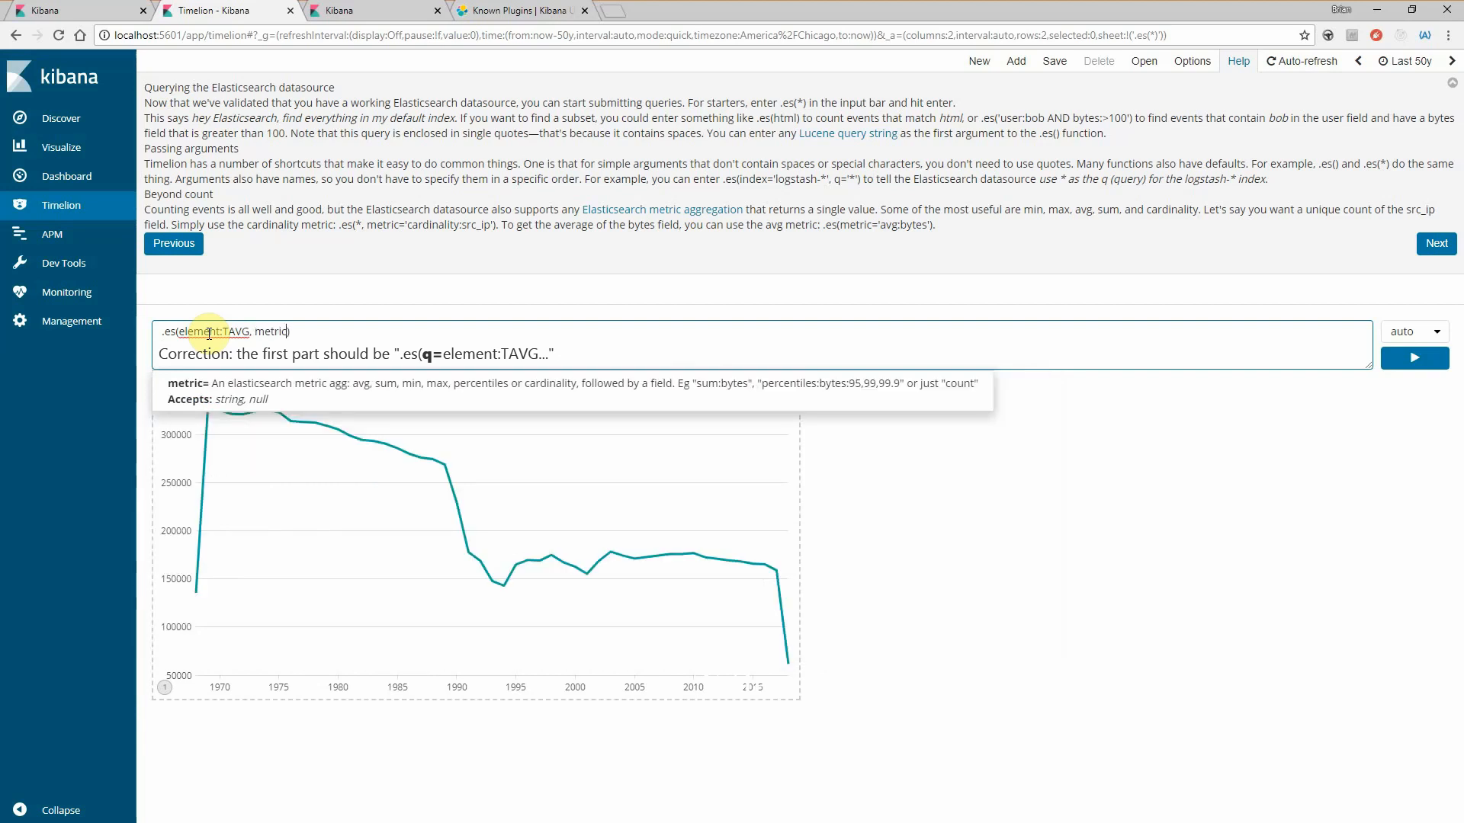
{"action": "type", "text": "="}
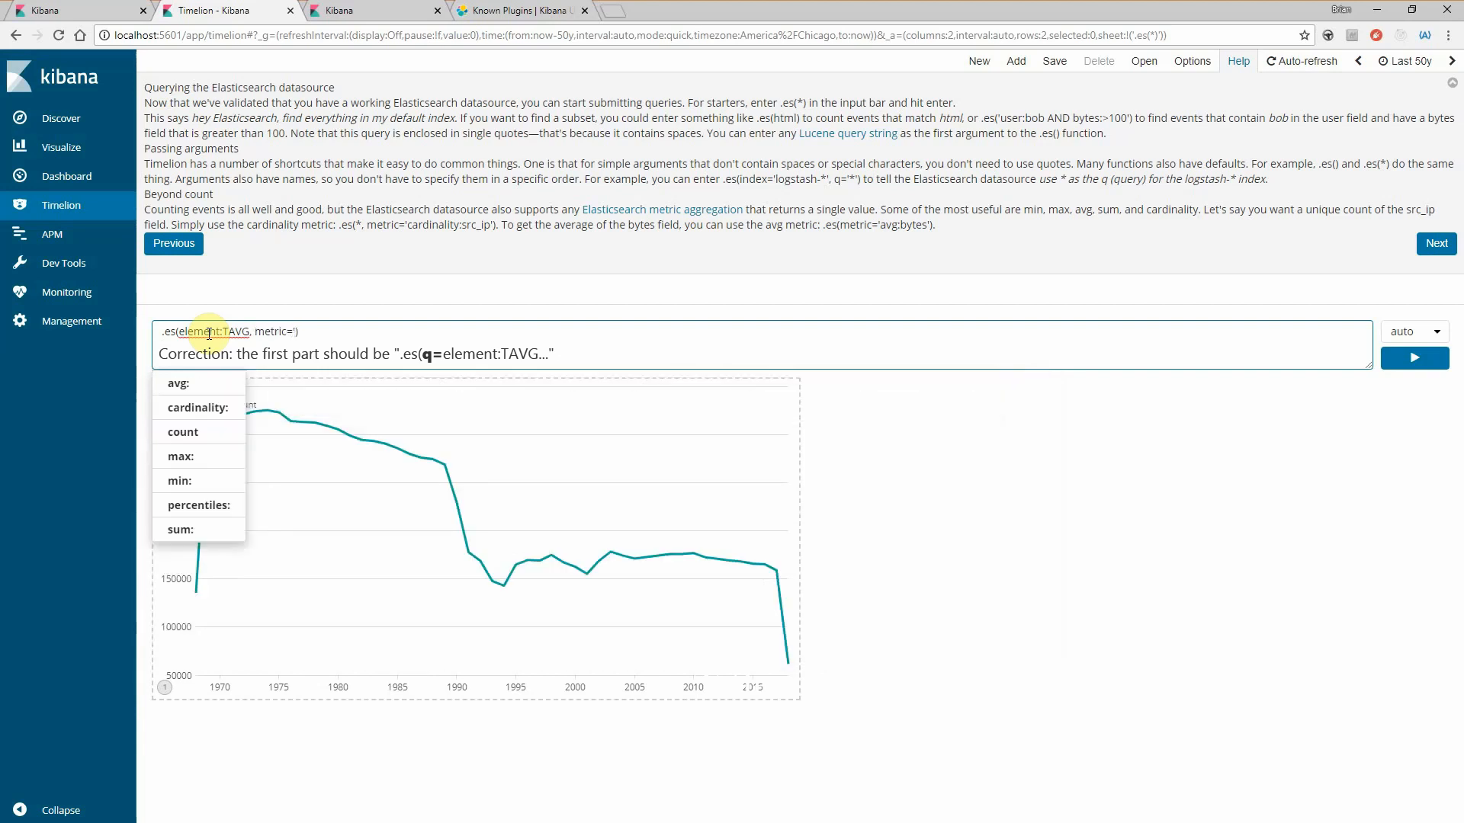
{"action": "type", "text": "'avg:temp'"}
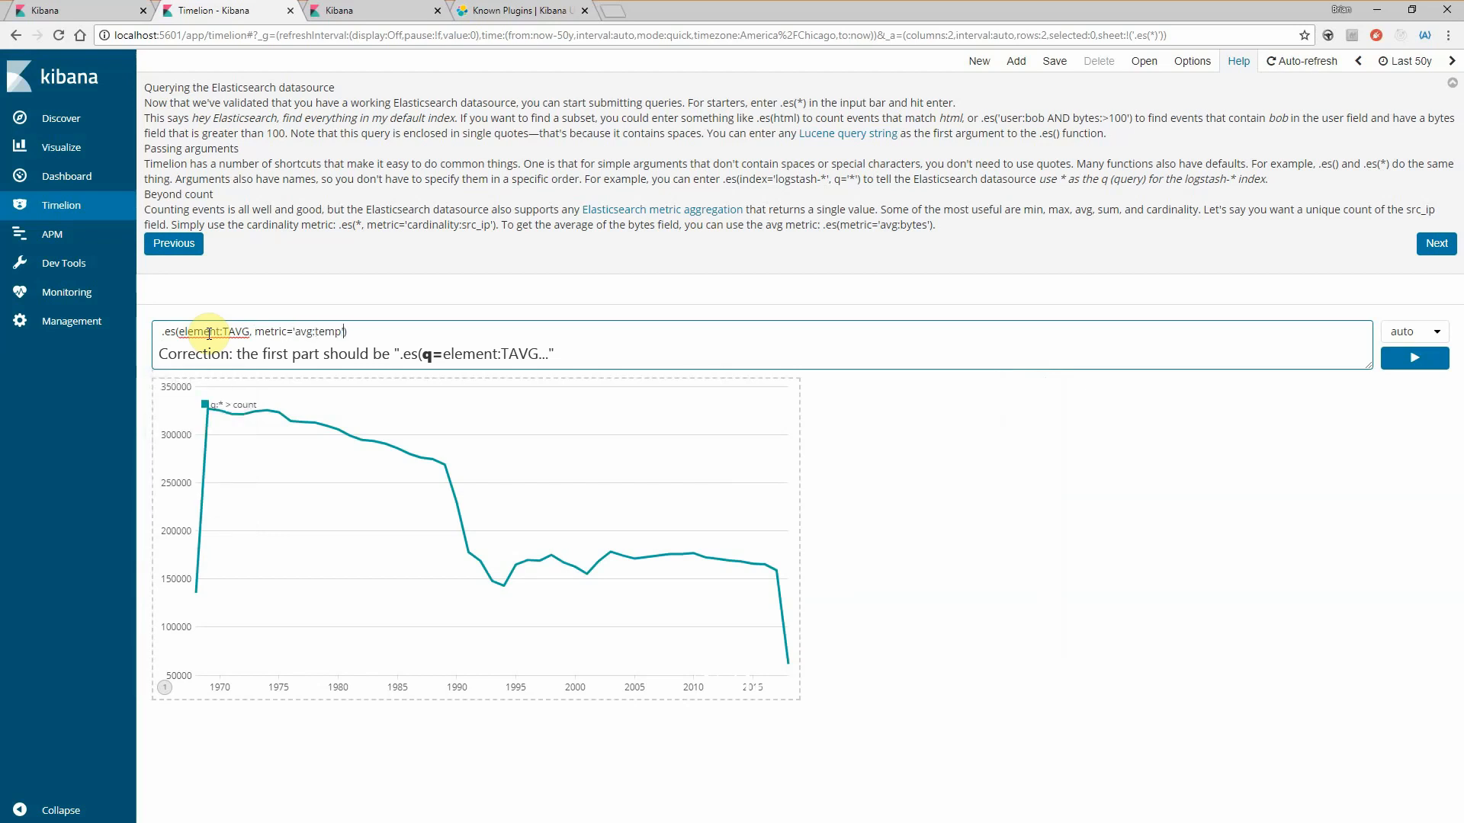
{"action": "left_click", "coordinate": [1414, 358]}
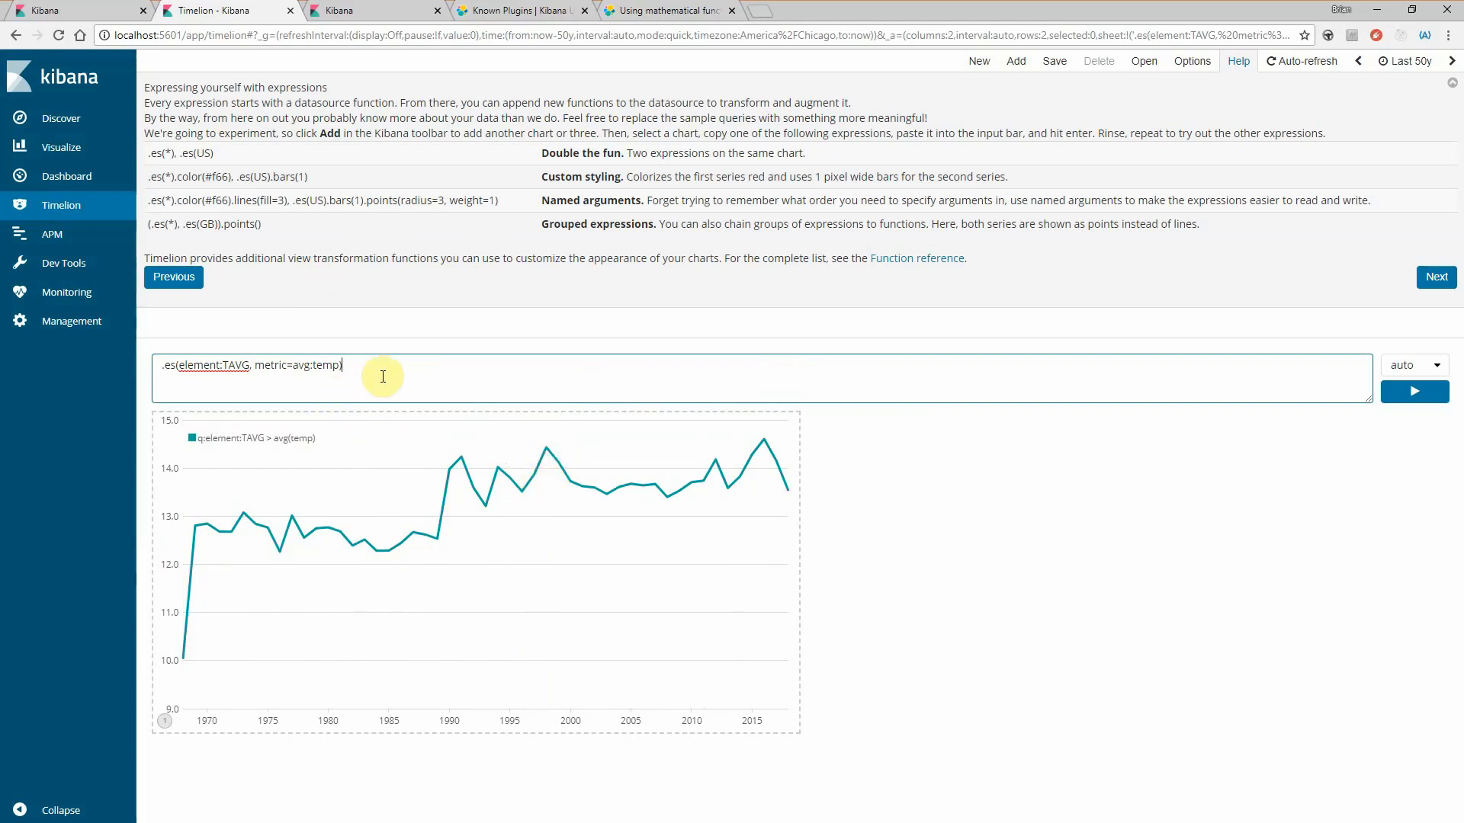
- Add a second series to the expression by appending a comma and a copy of .es(element:TAVG, metric=avg:temp)
{"action": "left_click_drag", "start_coordinate": [347, 373], "coordinate": [98, 356]}
{"action": "key", "text": "ctrl+c"}
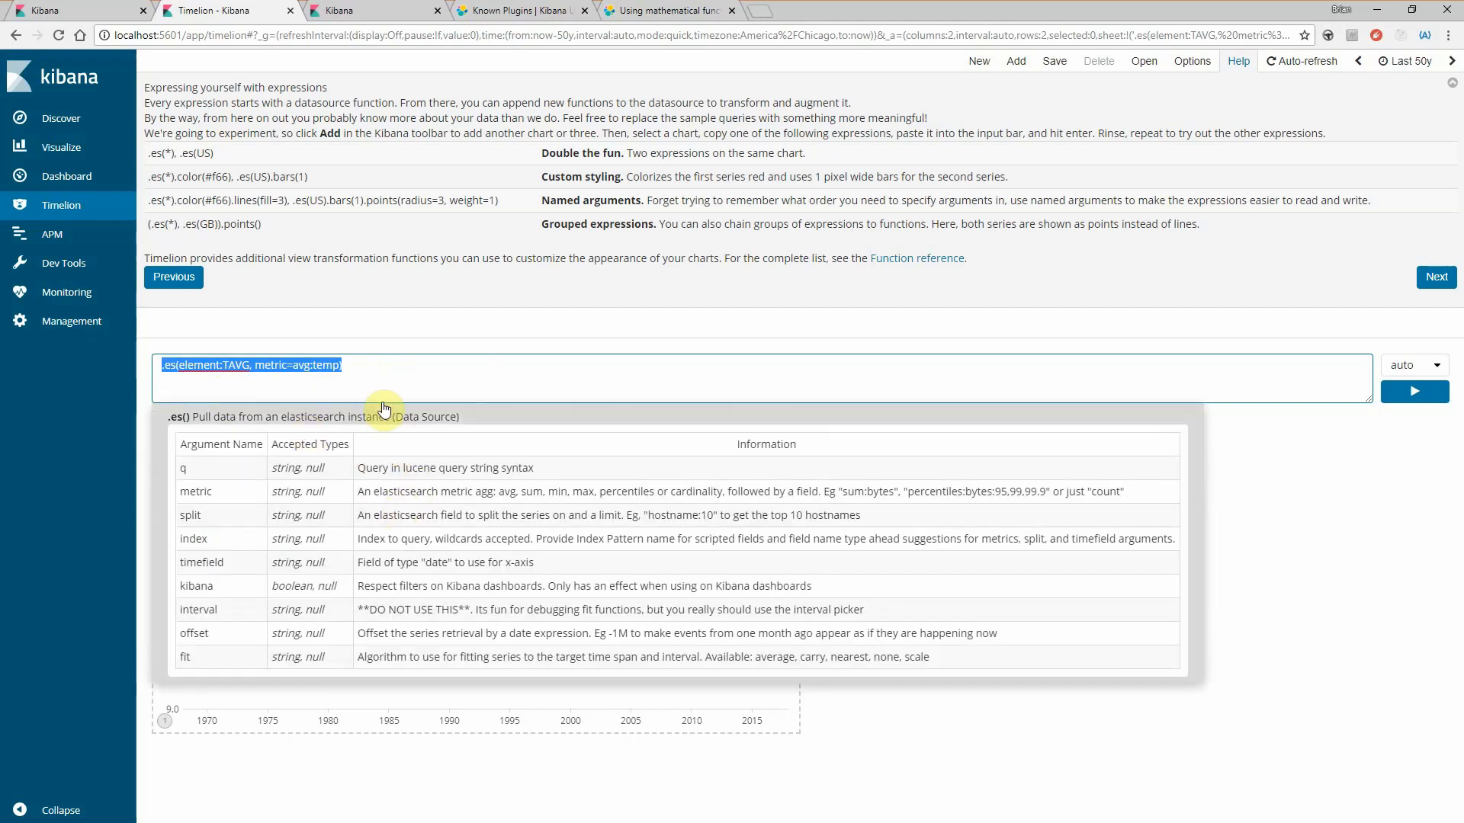
{"action": "left_click", "coordinate": [377, 366]}
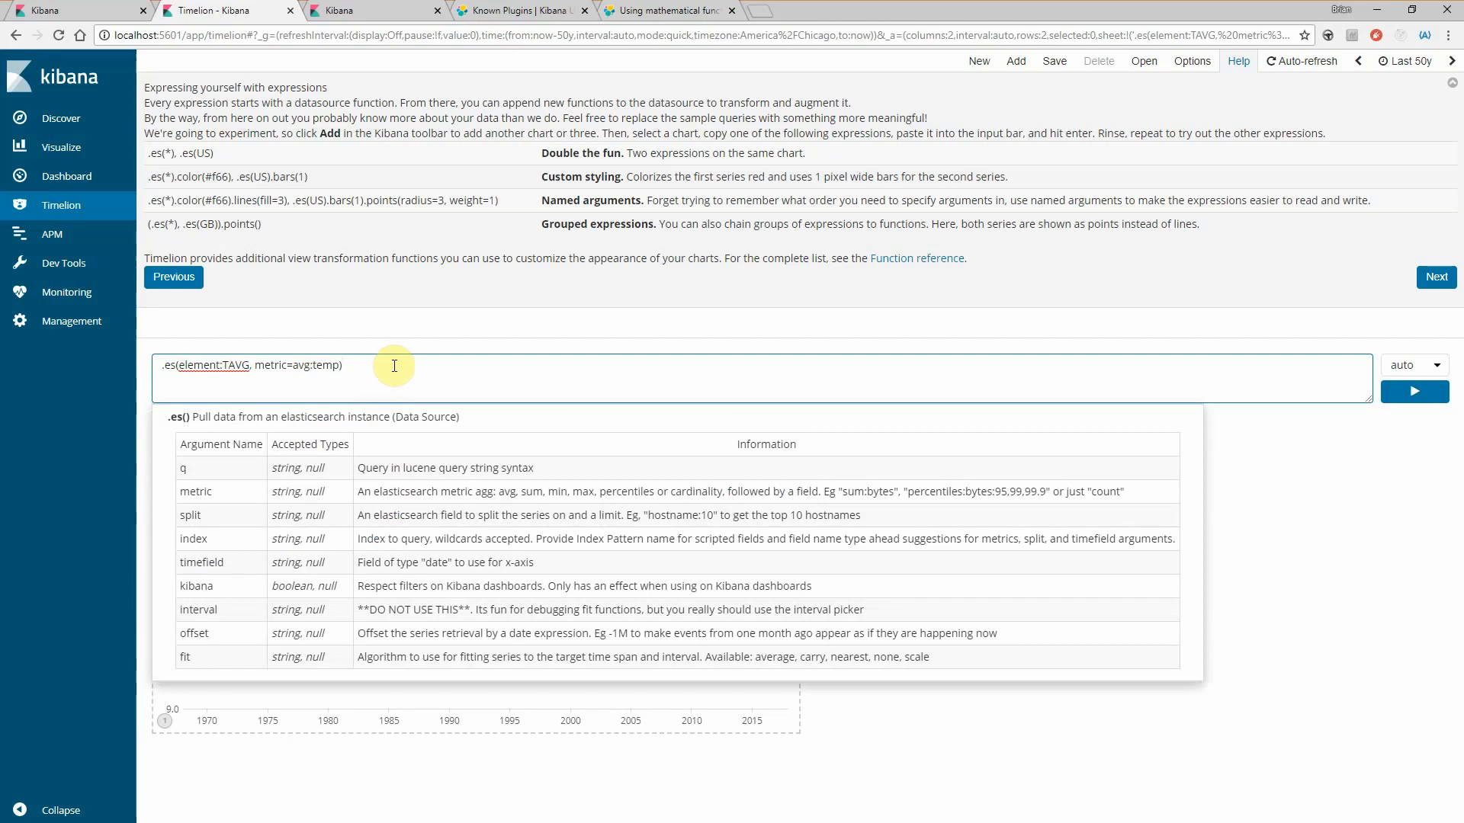
{"action": "type", "text": ","}
{"action": "key", "text": "ctrl+v"}
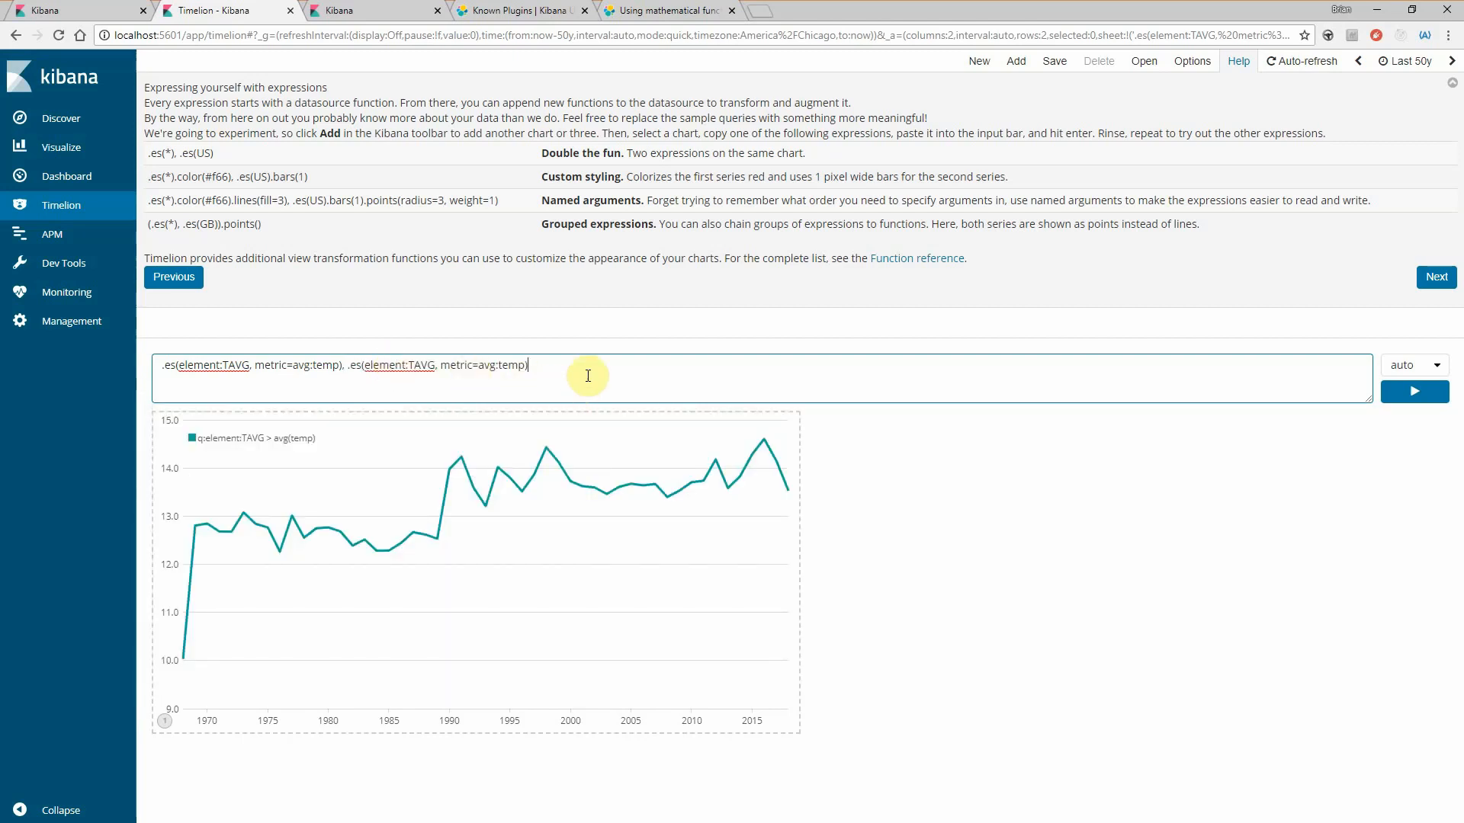
- Chain .mvavg(window=3) to the second .es() series and run the expression to plot its moving average
{"action": "type", "text": ".mv"}
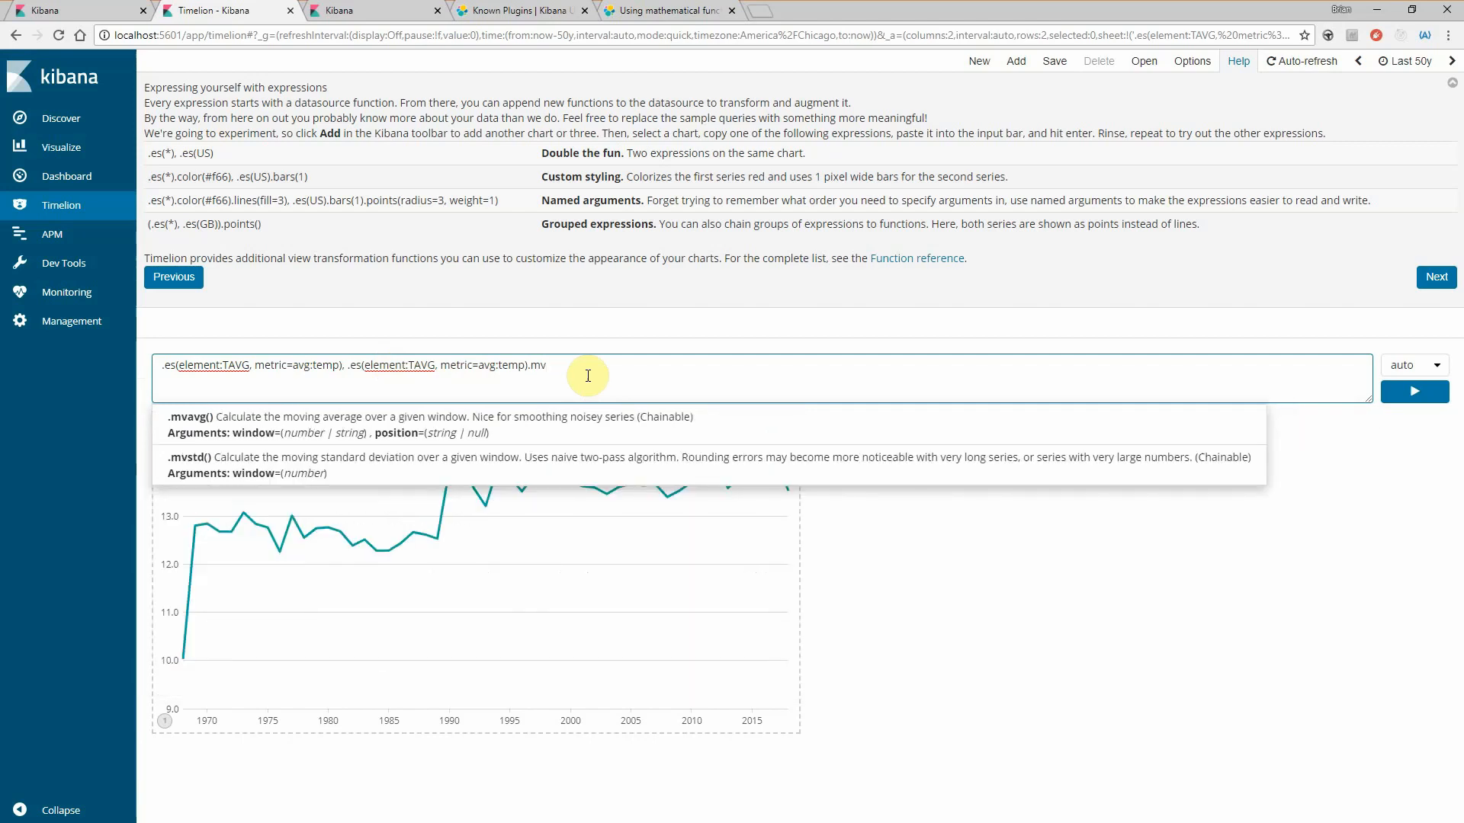
{"action": "key", "text": "Down"}
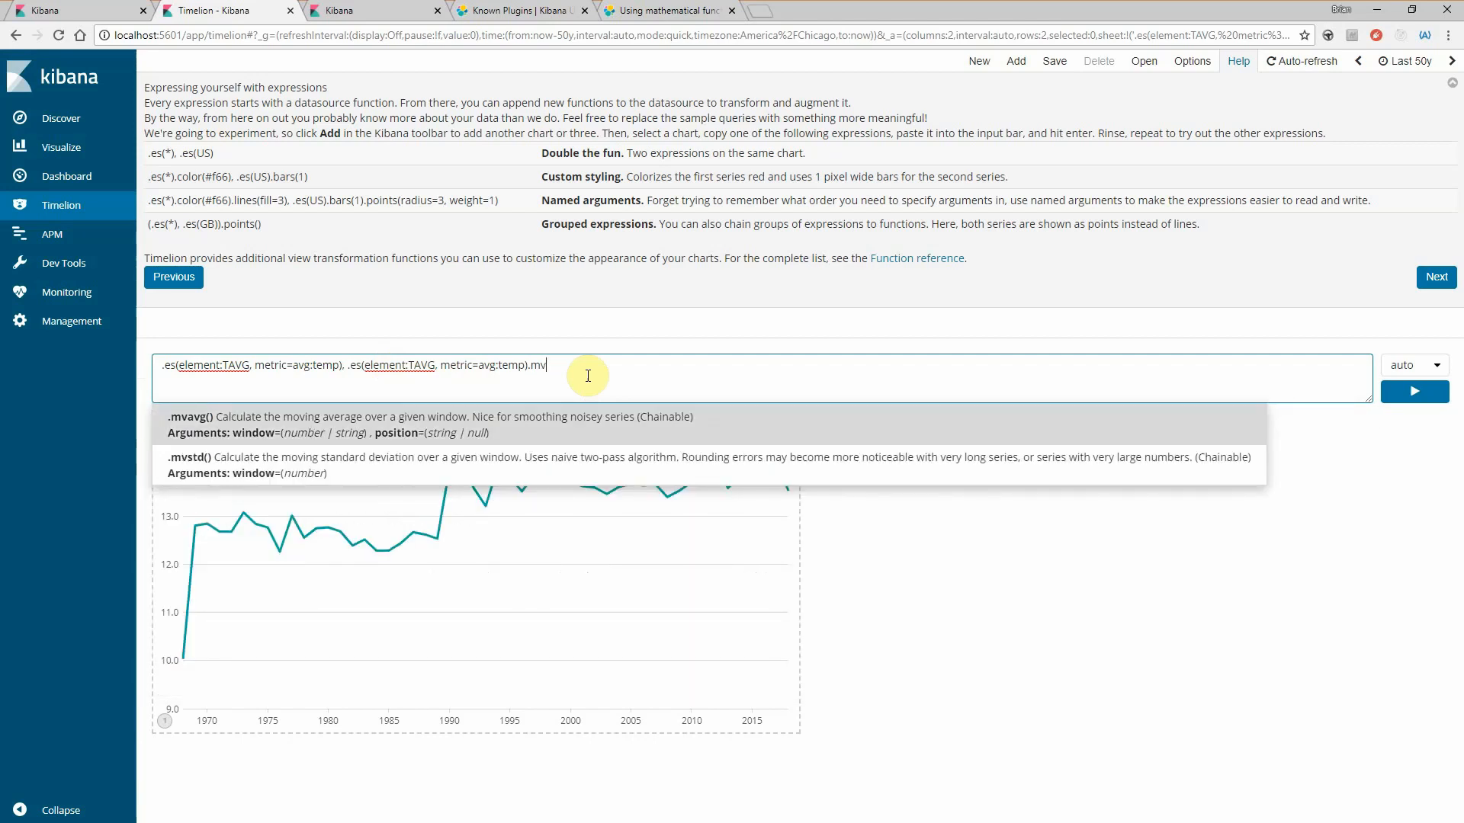
{"action": "key", "text": "Return"}
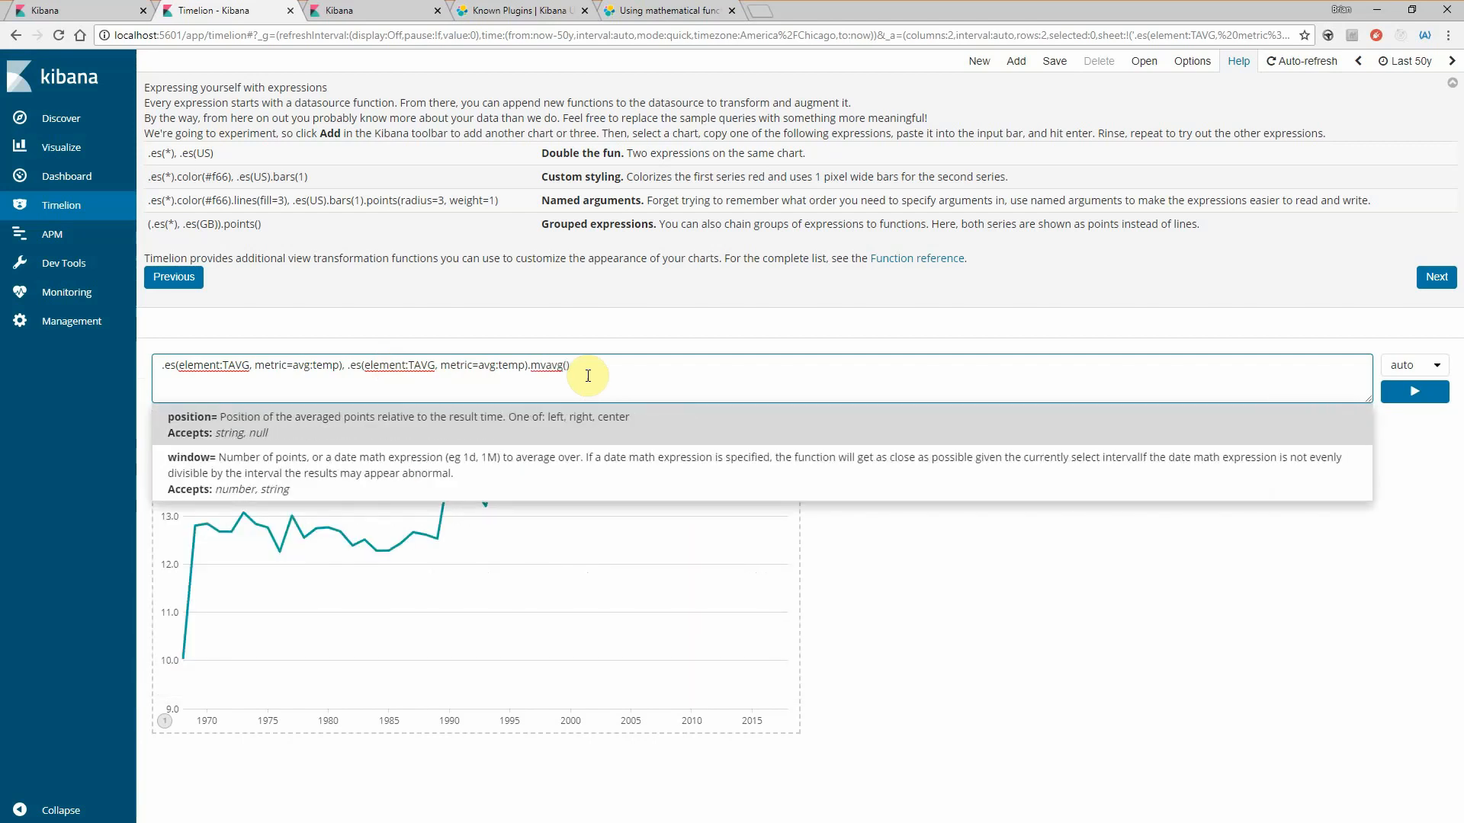
{"action": "key", "text": "Down"}
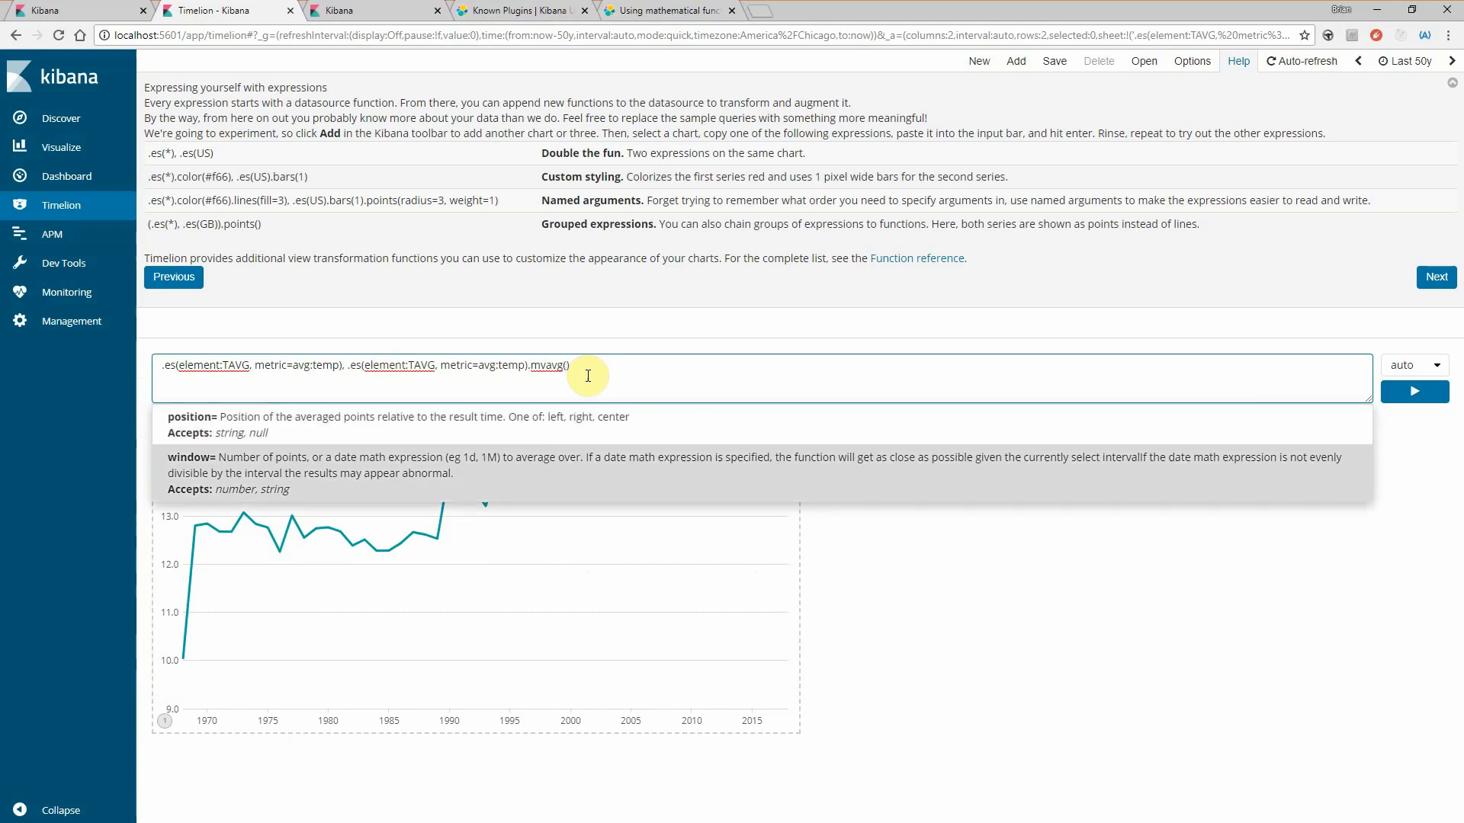
{"action": "key", "text": "Return"}
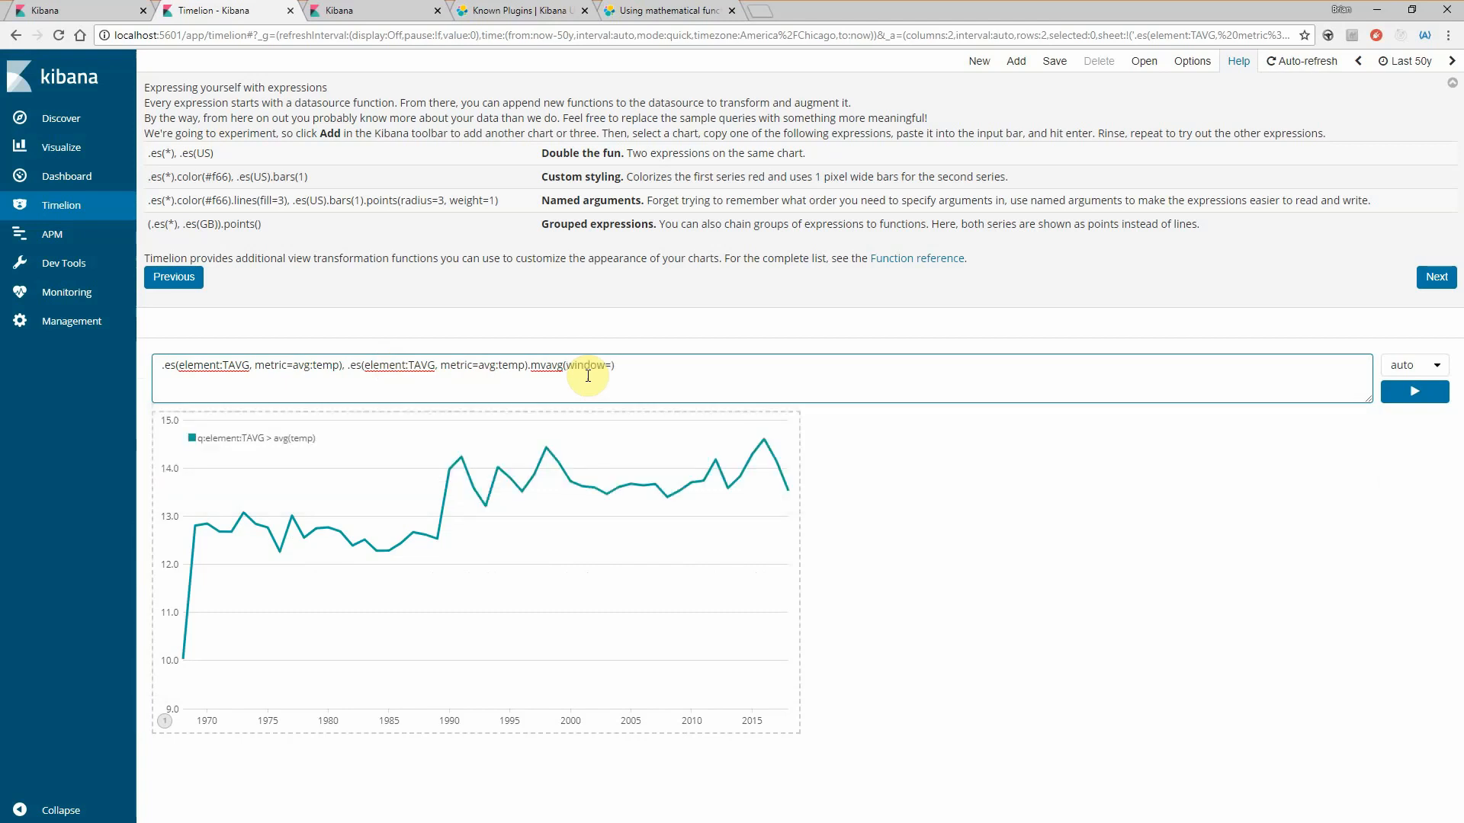
{"action": "left_click", "coordinate": [629, 366]}
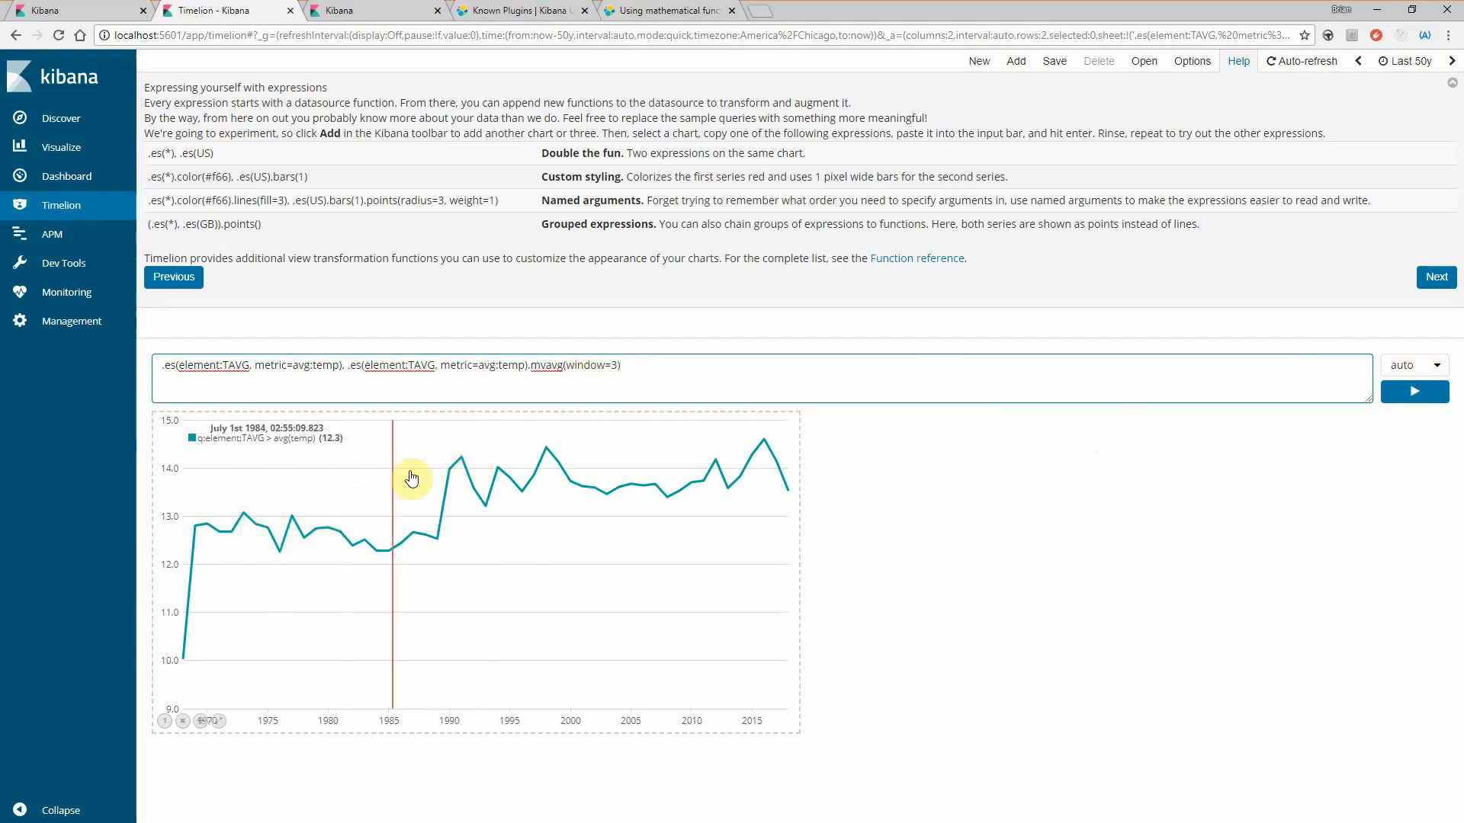
{"action": "left_click", "coordinate": [1414, 394]}
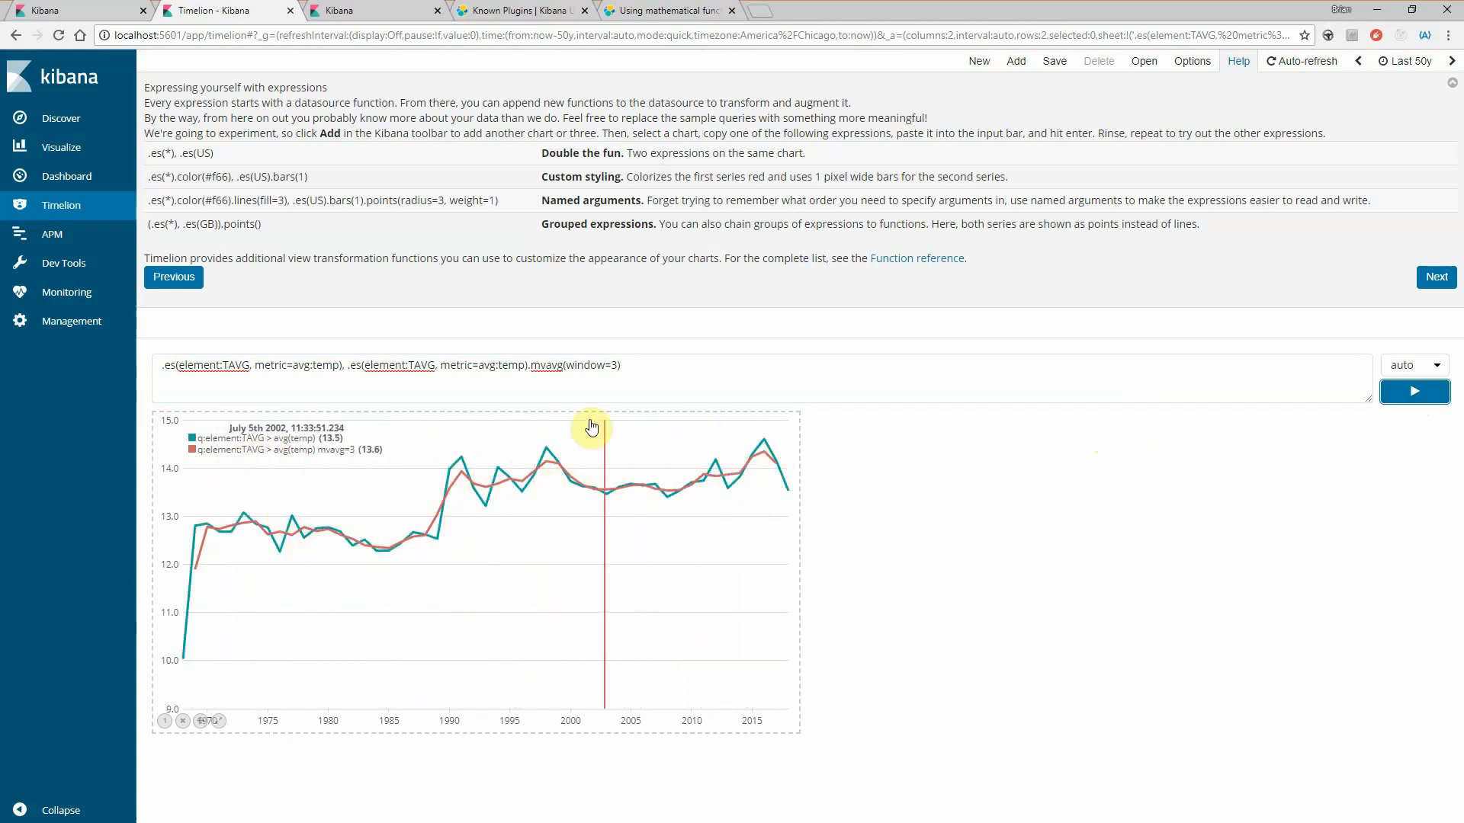
{"action": "left_click", "coordinate": [670, 363]}
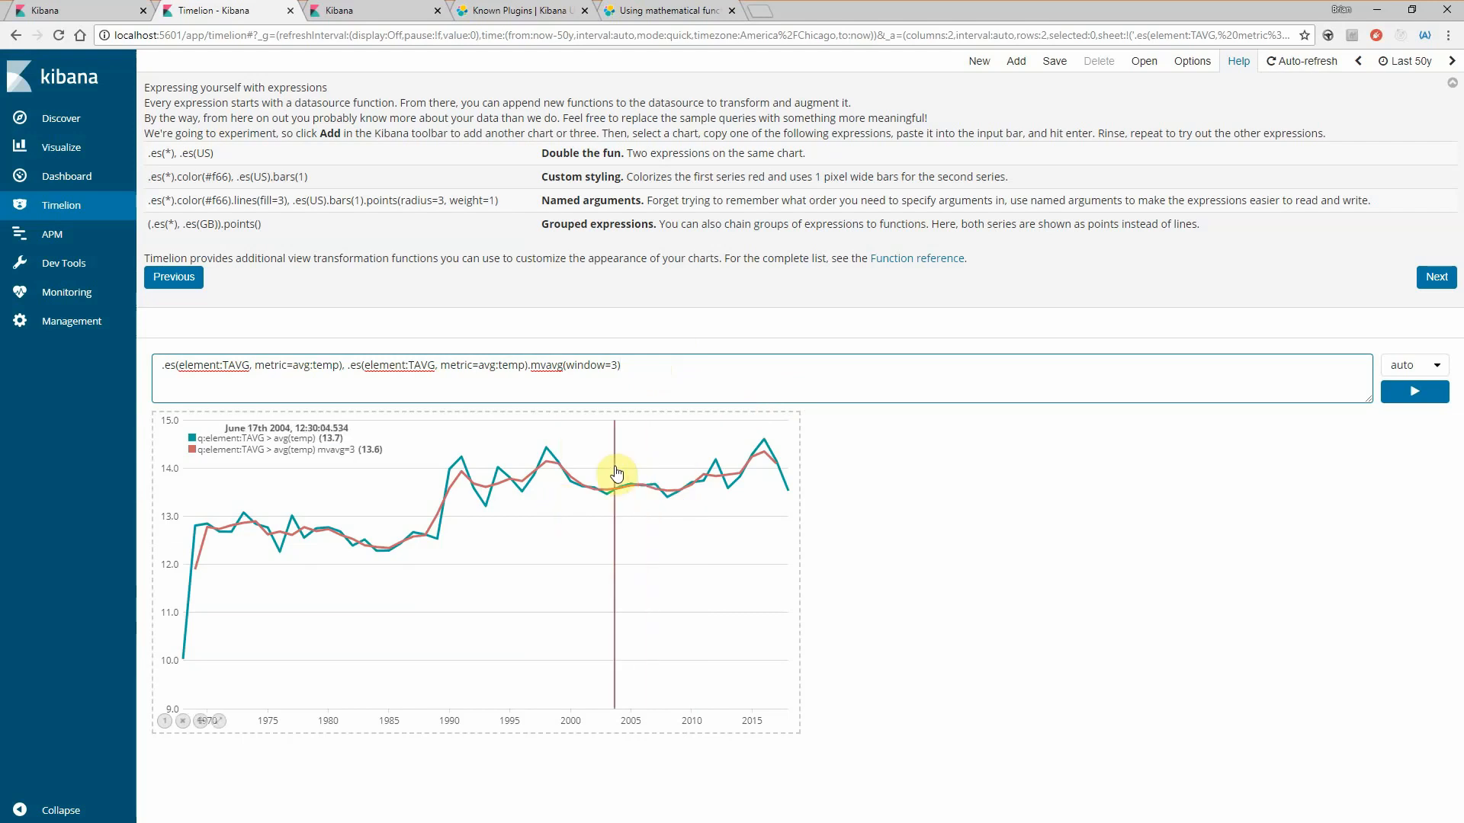
{"action": "left_click", "coordinate": [675, 369]}
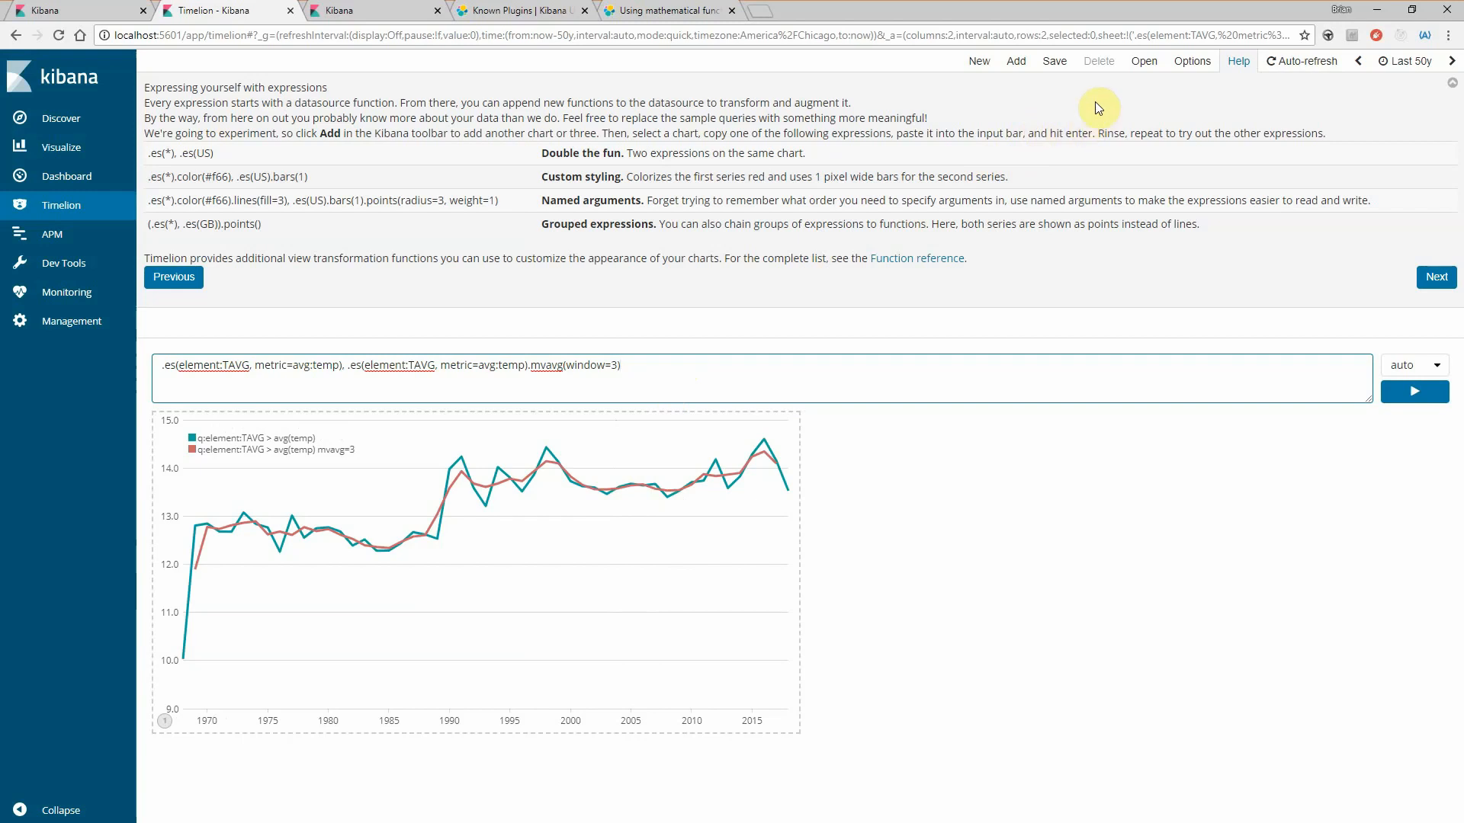
{"action": "left_click", "coordinate": [1214, 133]}
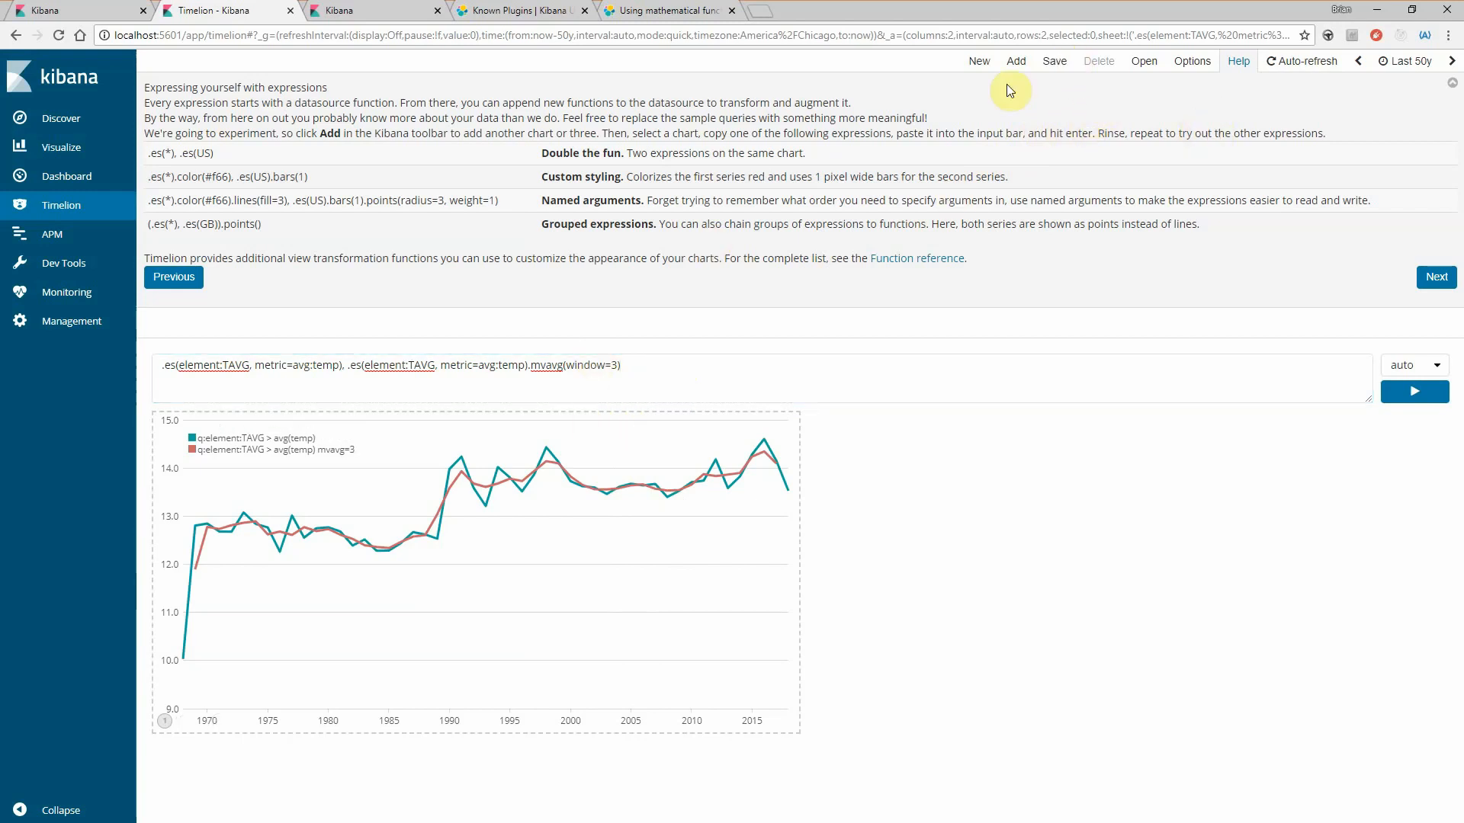
- Start saving the current expression as a Kibana dashboard panel and open its name for entry
{"action": "left_click", "coordinate": [1054, 63]}
{"action": "left_click", "coordinate": [196, 147]}
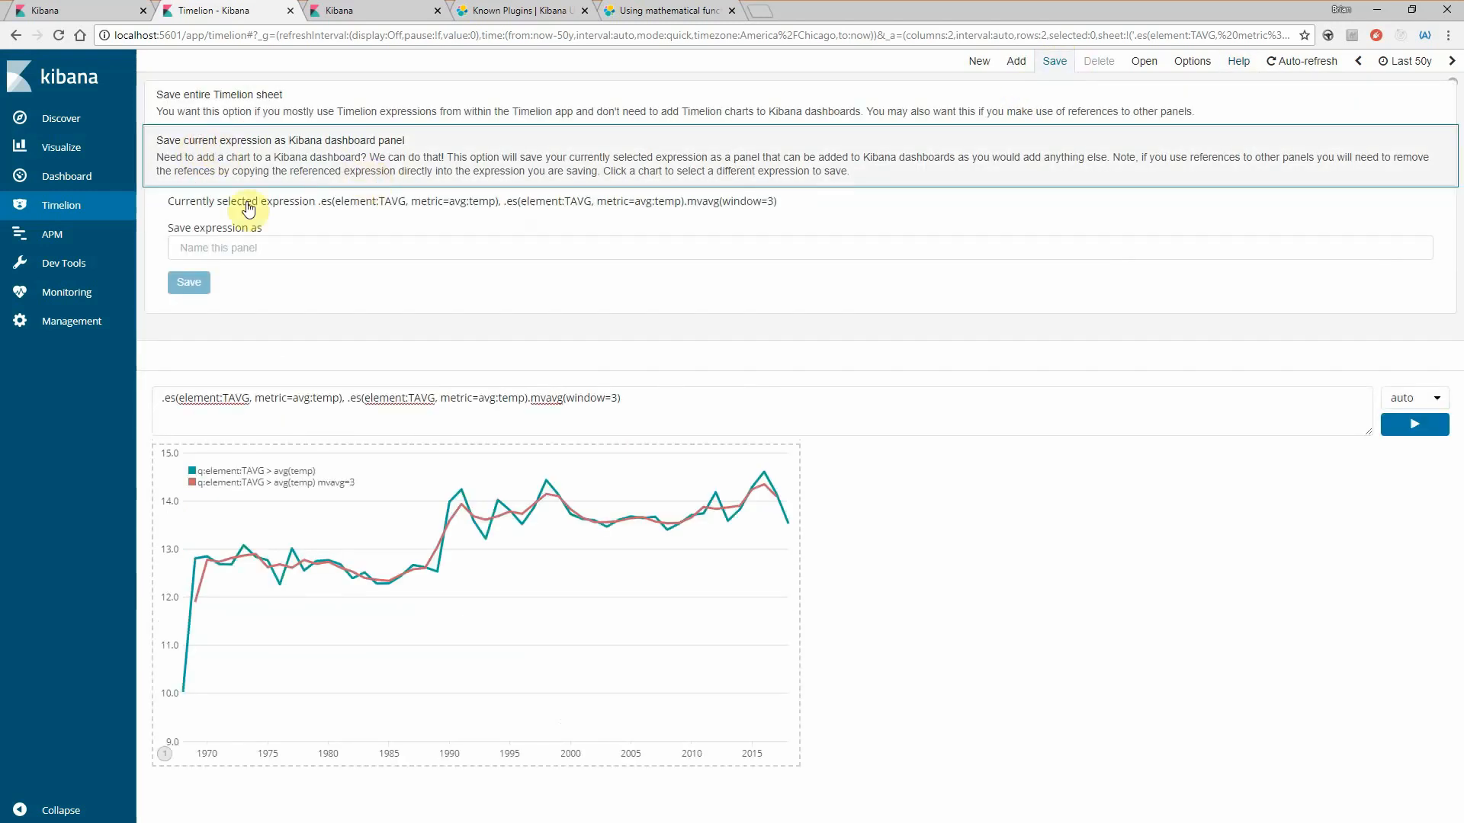
{"action": "left_click", "coordinate": [217, 253]}
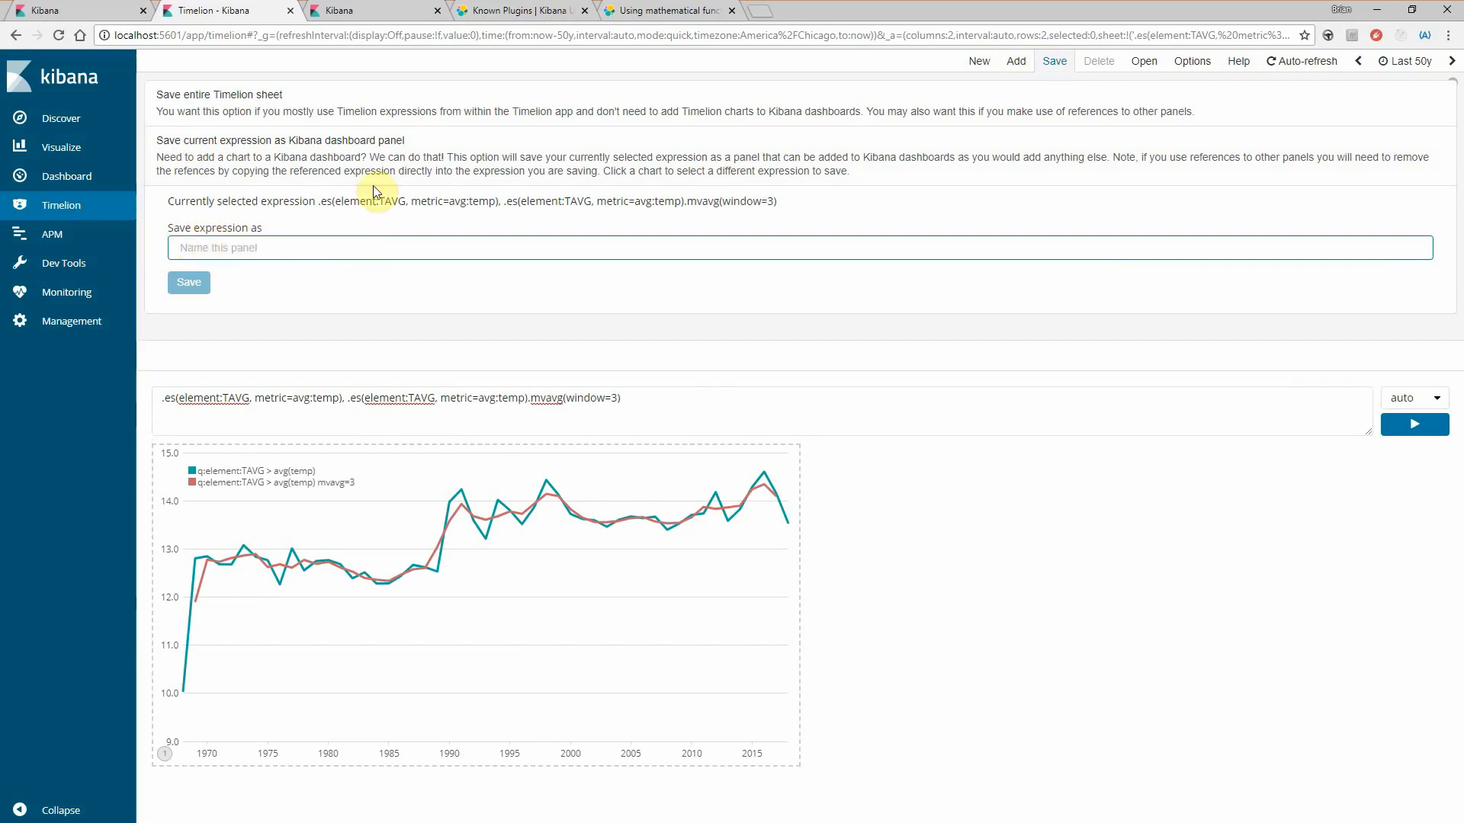